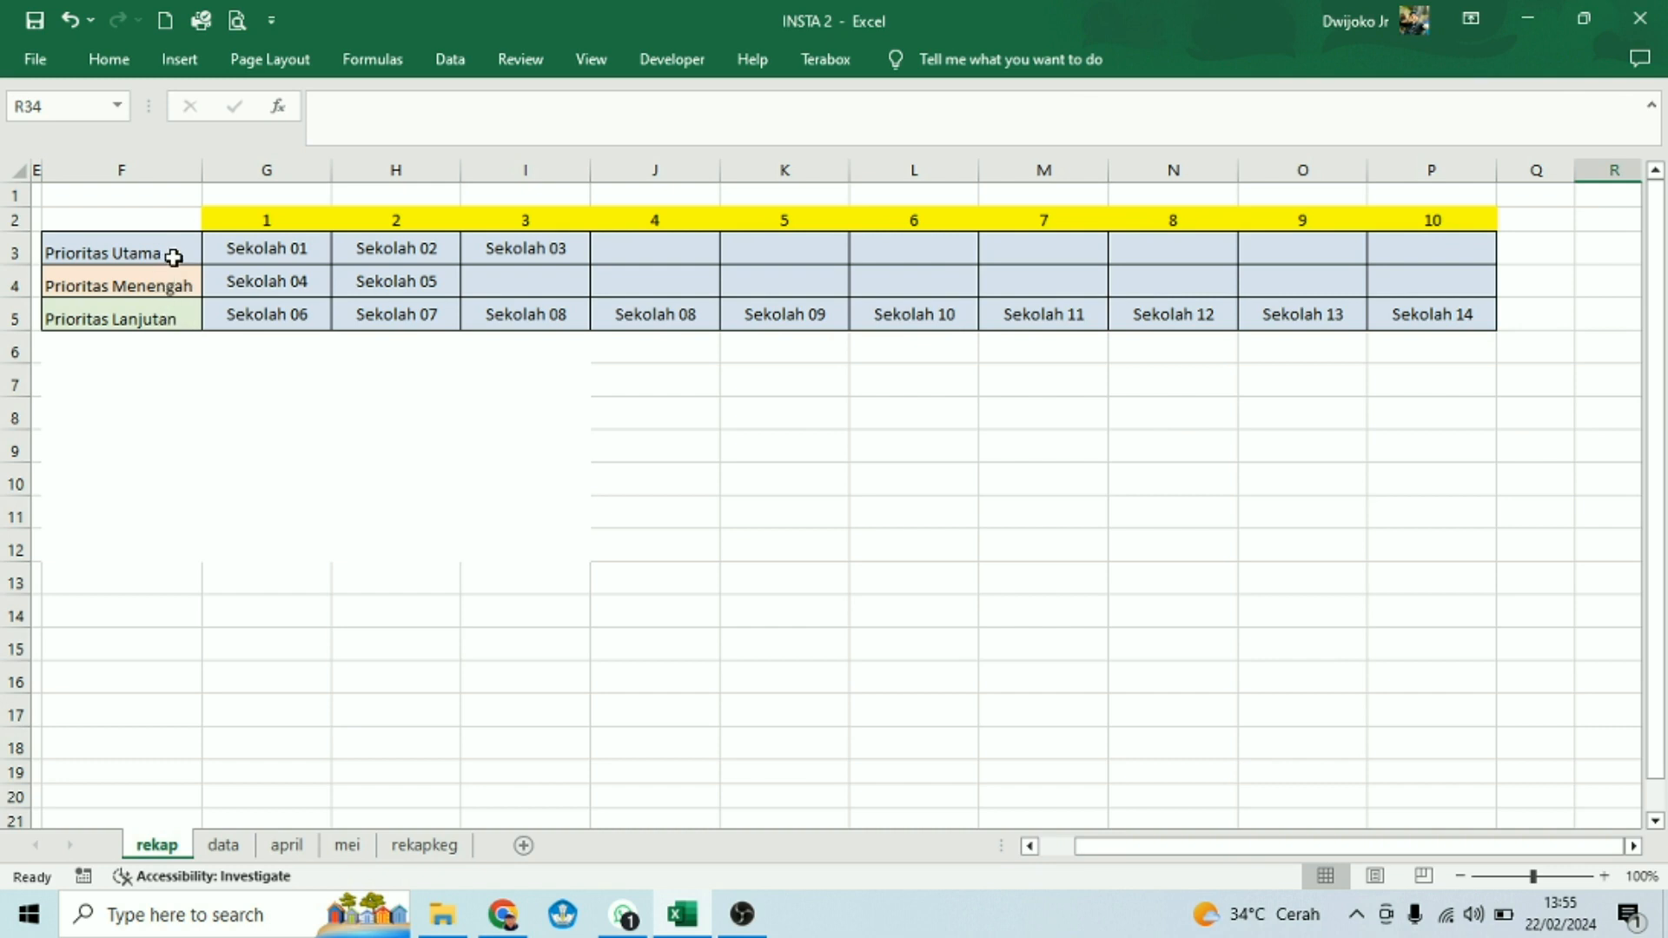
- Inspect the school entries in the Prioritas Utama, Menengah and Lanjutan rows of the rekap sheet
{"action": "left_click", "coordinate": [227, 247]}
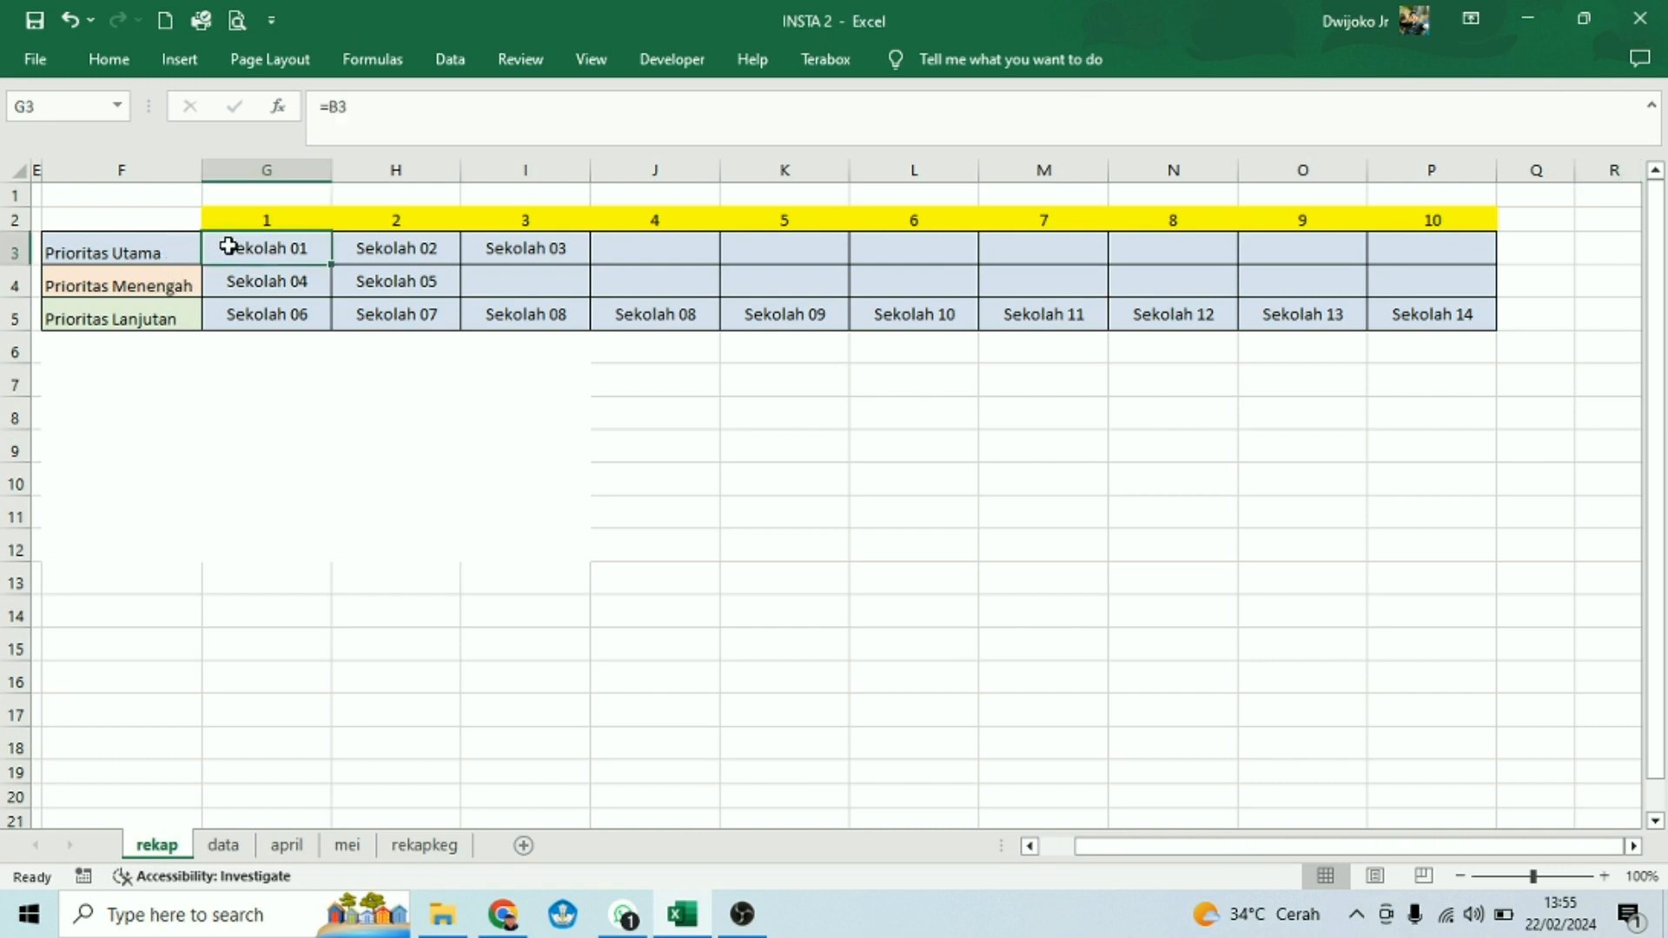
{"action": "left_click", "coordinate": [380, 249]}
{"action": "left_click", "coordinate": [506, 250]}
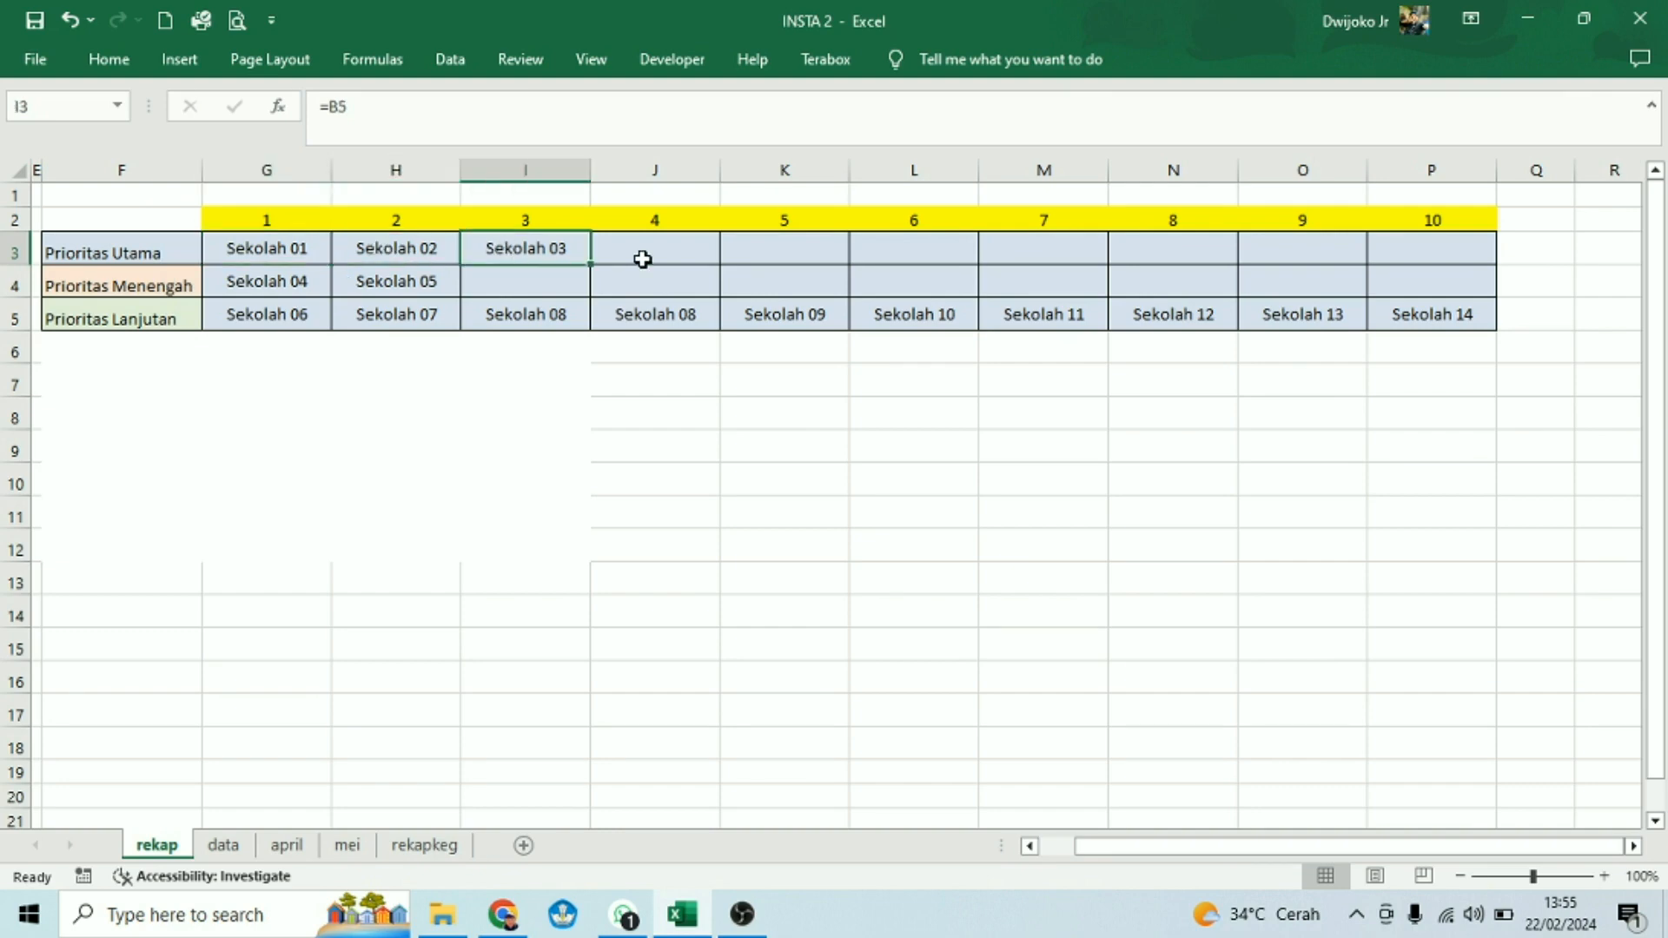
{"action": "left_click", "coordinate": [305, 283]}
{"action": "left_click", "coordinate": [370, 283]}
{"action": "left_click", "coordinate": [290, 314]}
{"action": "left_click", "coordinate": [376, 322]}
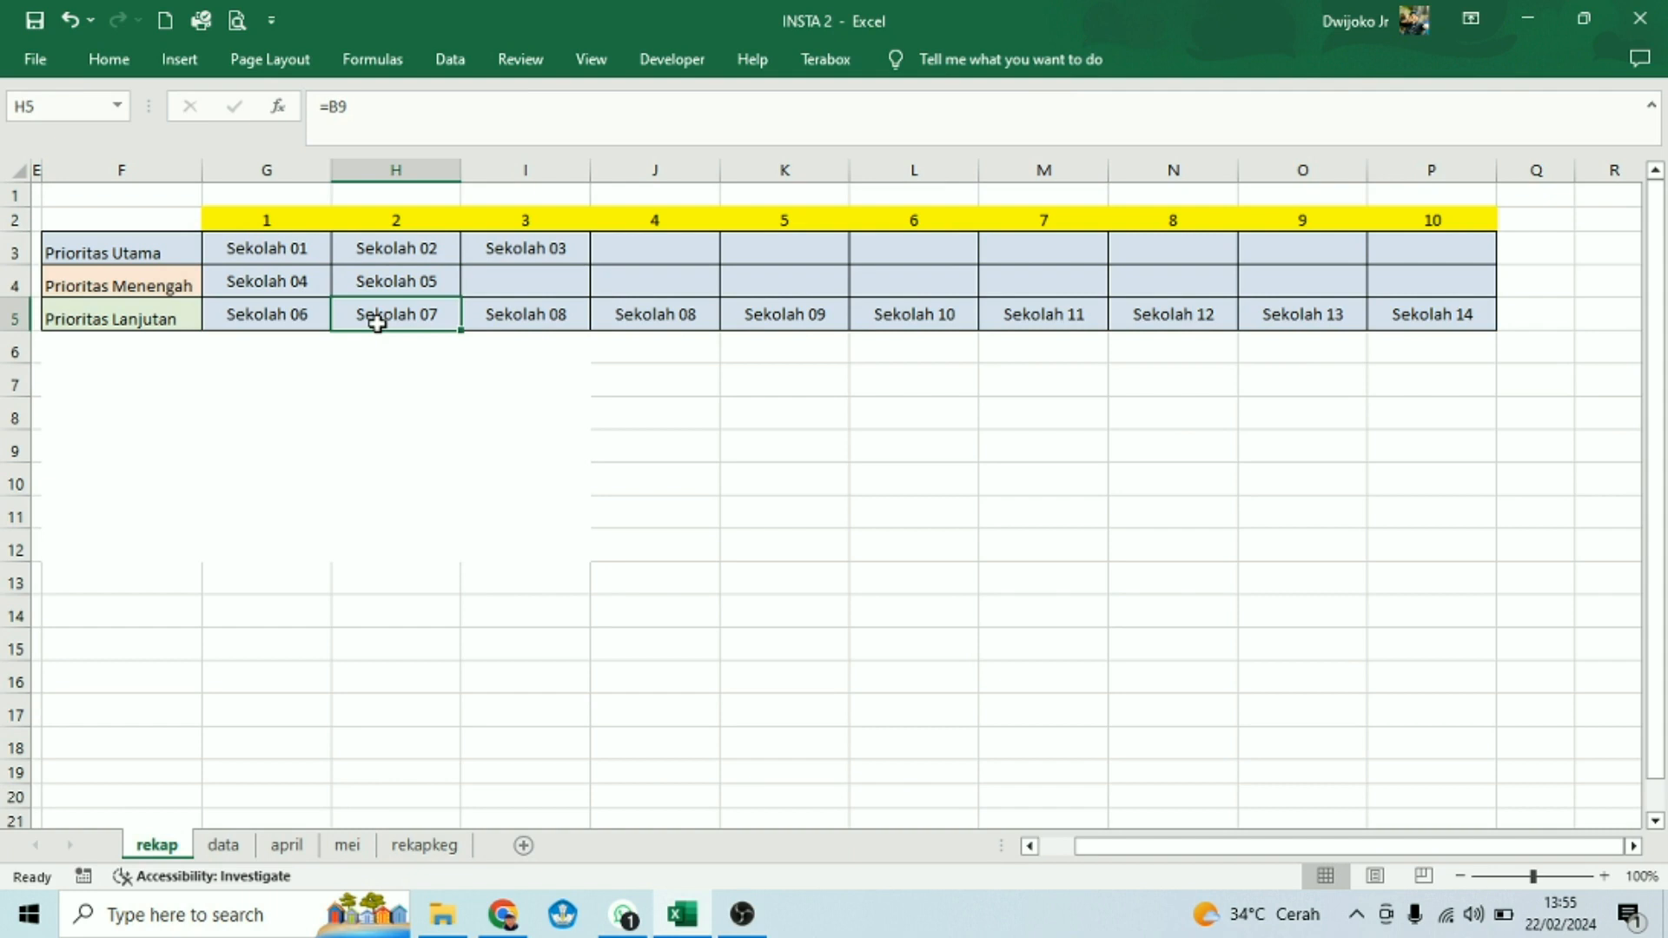
{"action": "left_click", "coordinate": [502, 315]}
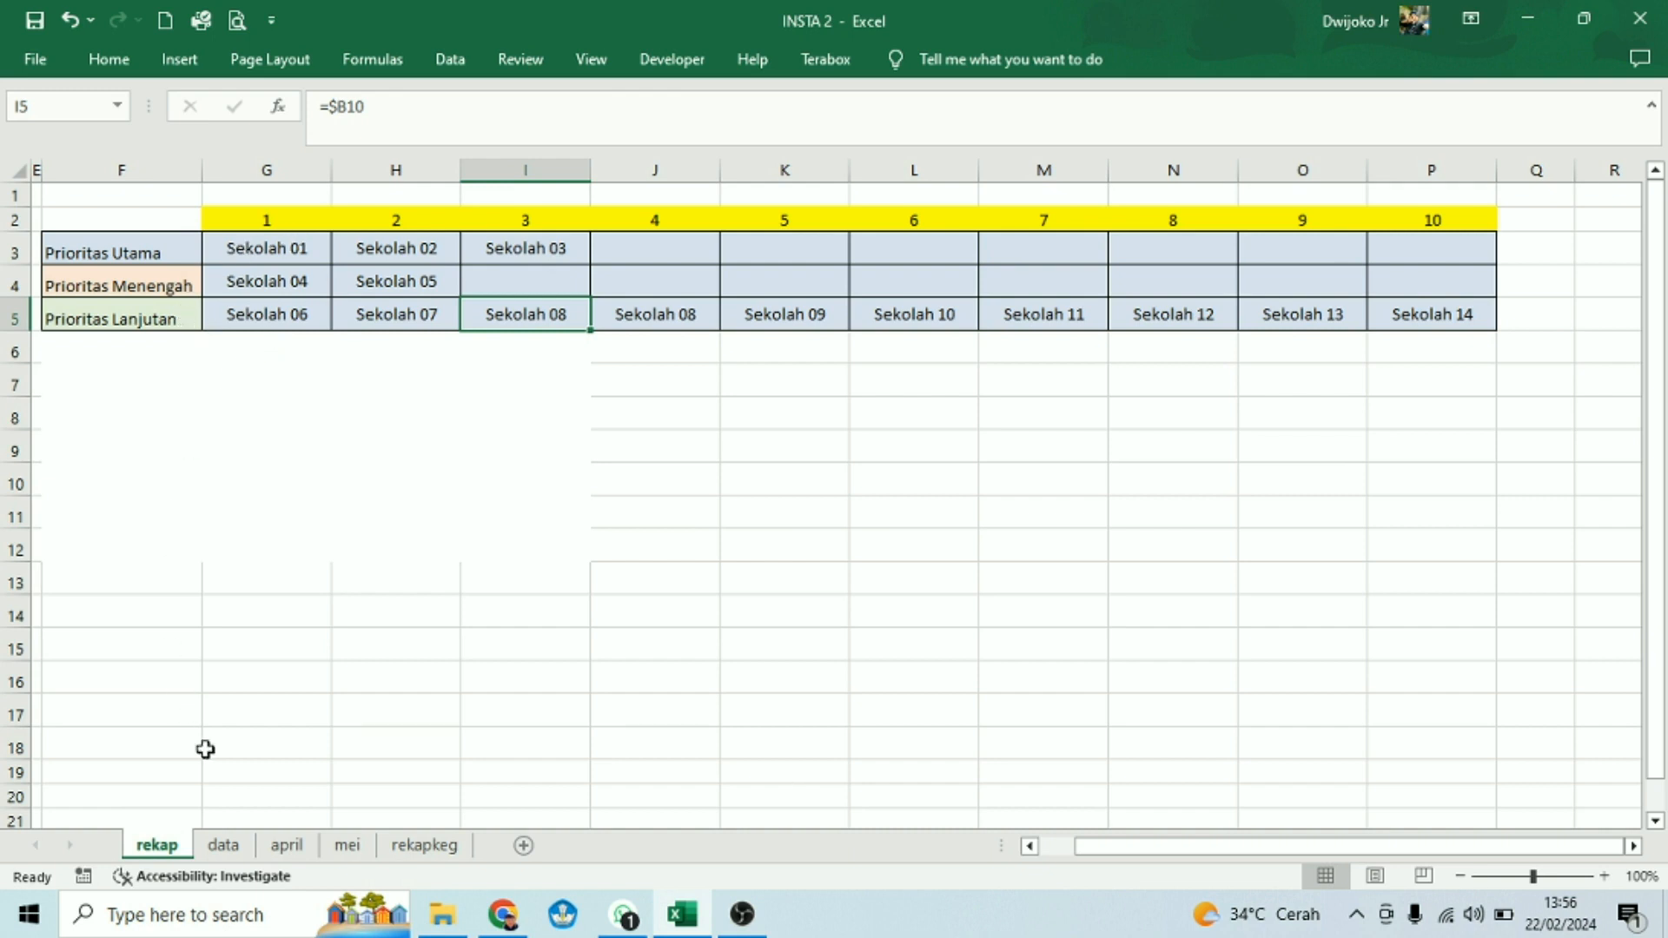
- Examine the name and NIP cells and the Prioritas Utama indicator table on the data sheet
{"action": "left_click", "coordinate": [223, 845]}
{"action": "scroll", "coordinate": [438, 517], "scroll_direction": "up", "scroll_amount": 4}
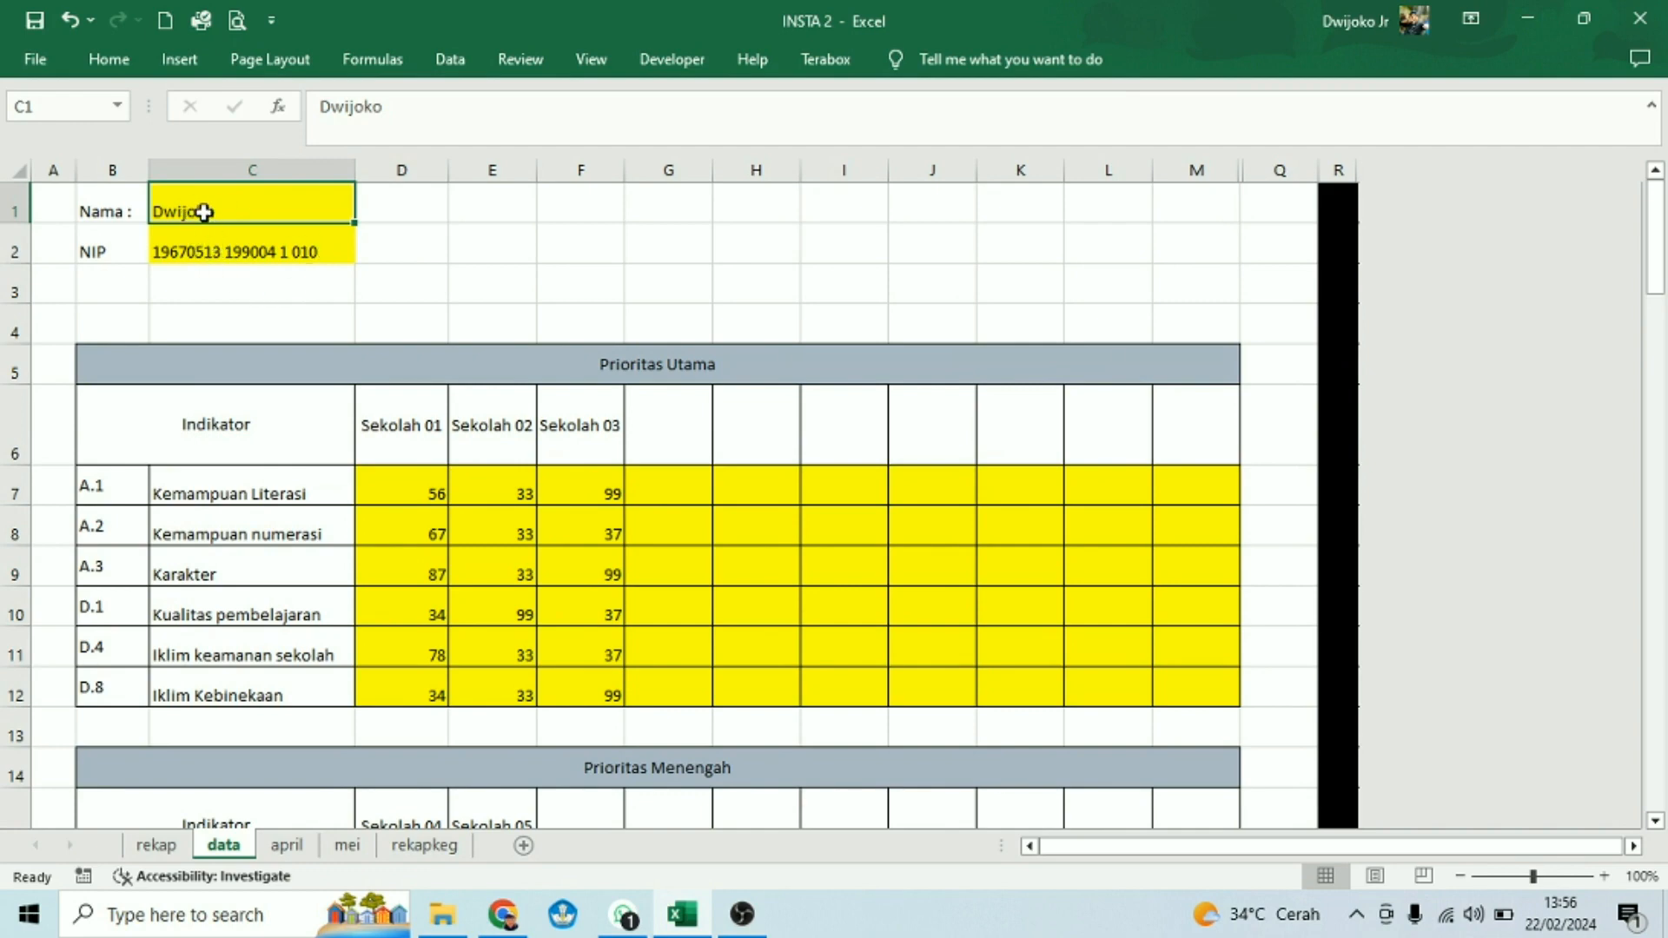
{"action": "left_click", "coordinate": [209, 248]}
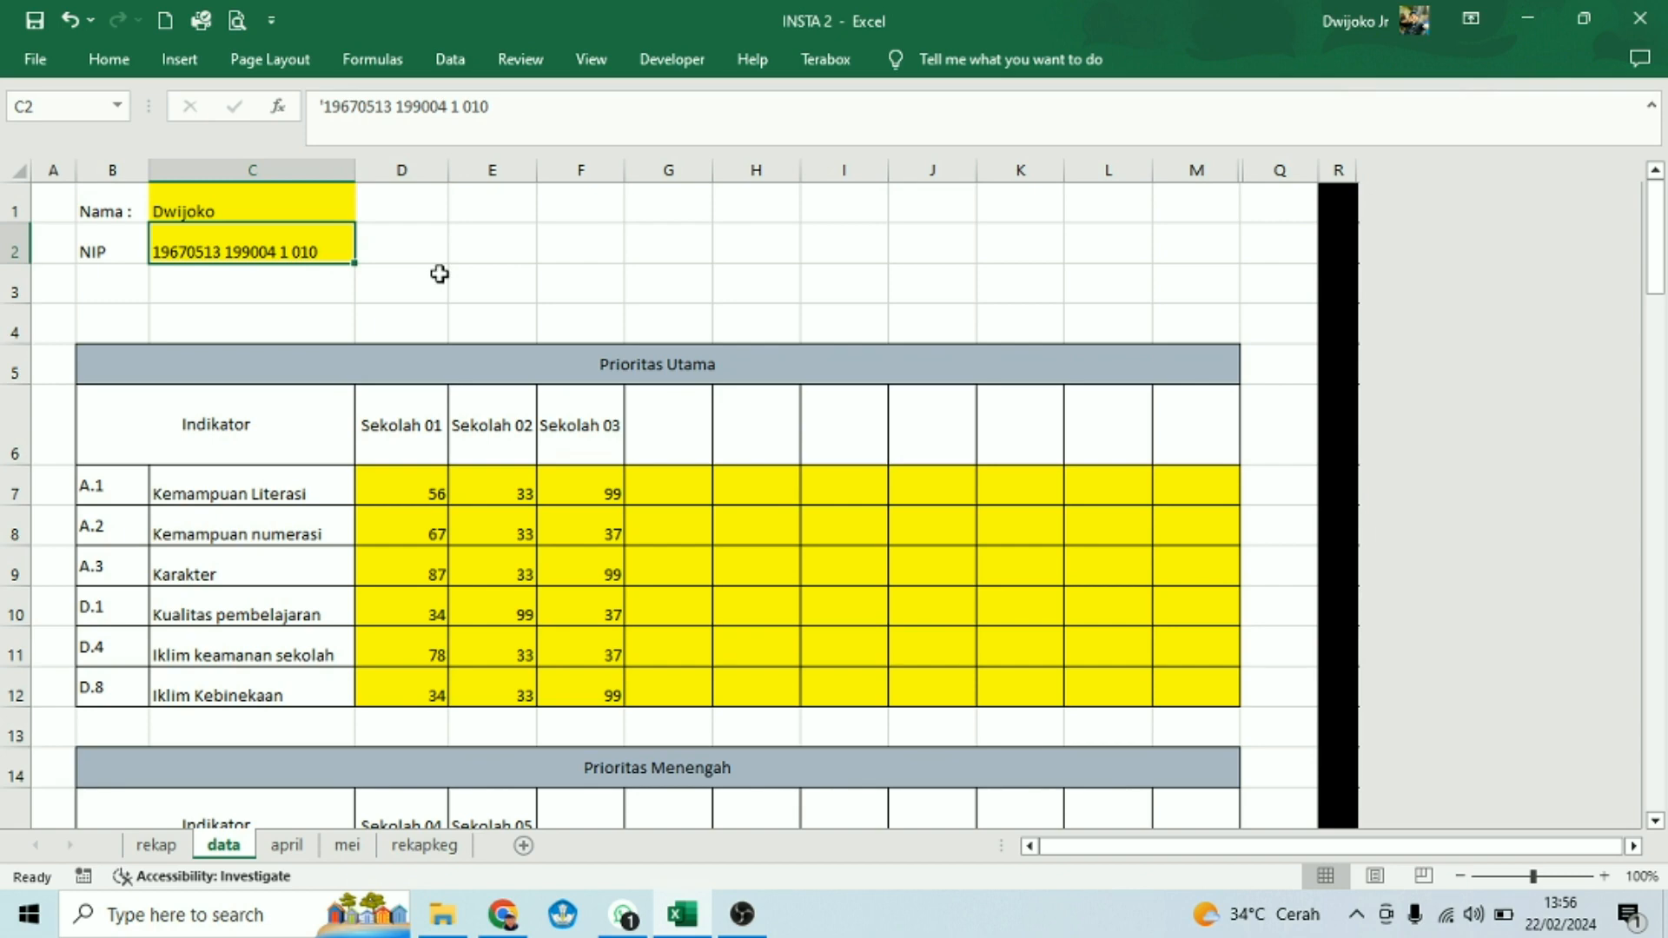
{"action": "scroll", "coordinate": [441, 273], "scroll_direction": "down", "scroll_amount": 1}
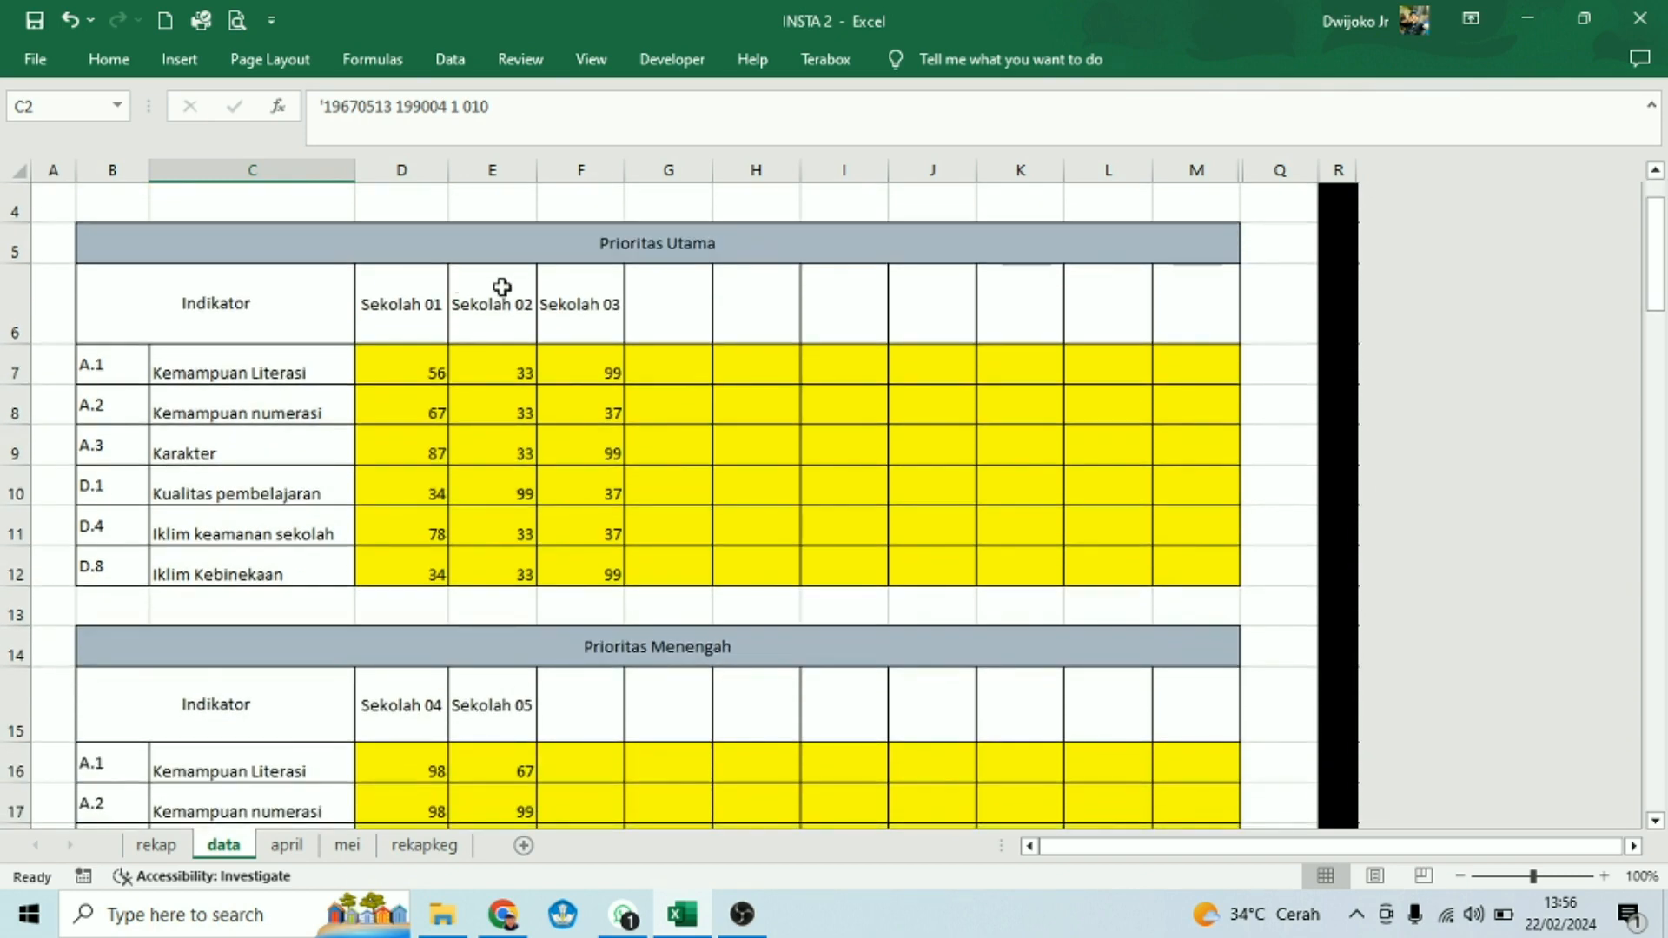
{"action": "scroll", "coordinate": [469, 301], "scroll_direction": "down", "scroll_amount": 1}
{"action": "scroll", "coordinate": [466, 304], "scroll_direction": "up", "scroll_amount": 1}
- Switch to the Google Form in Chrome, correct "capain" to "capaian" in the description and delete the duplicate word after it
{"action": "left_click", "coordinate": [503, 915]}
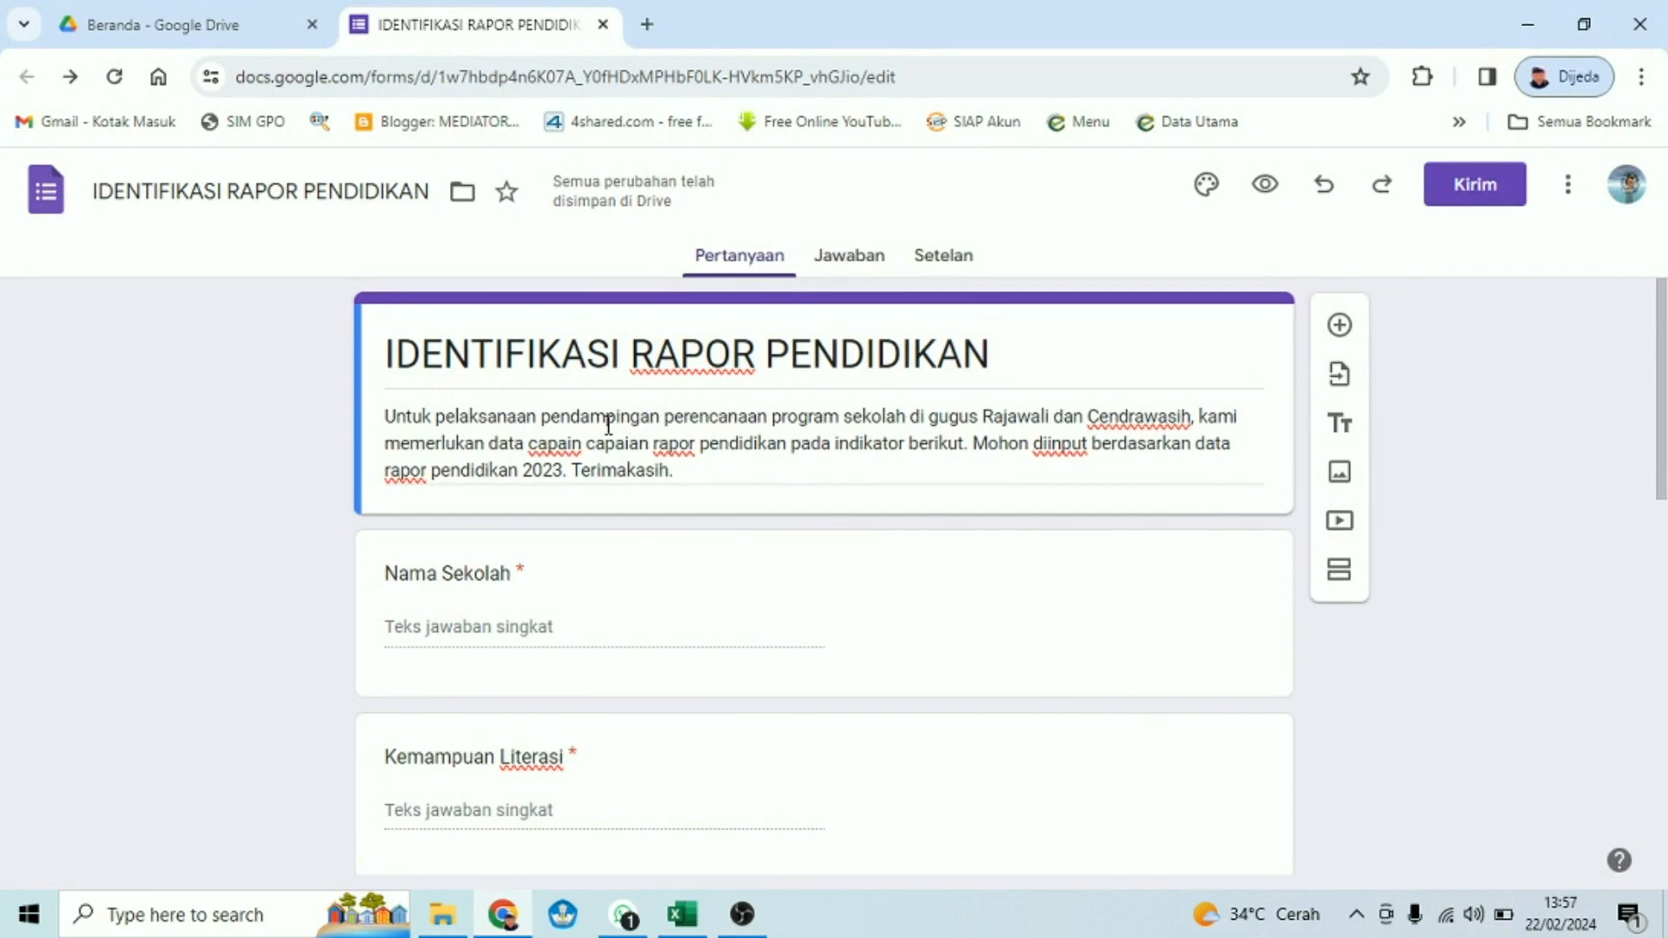
{"action": "scroll", "coordinate": [457, 452], "scroll_direction": "down", "scroll_amount": 1}
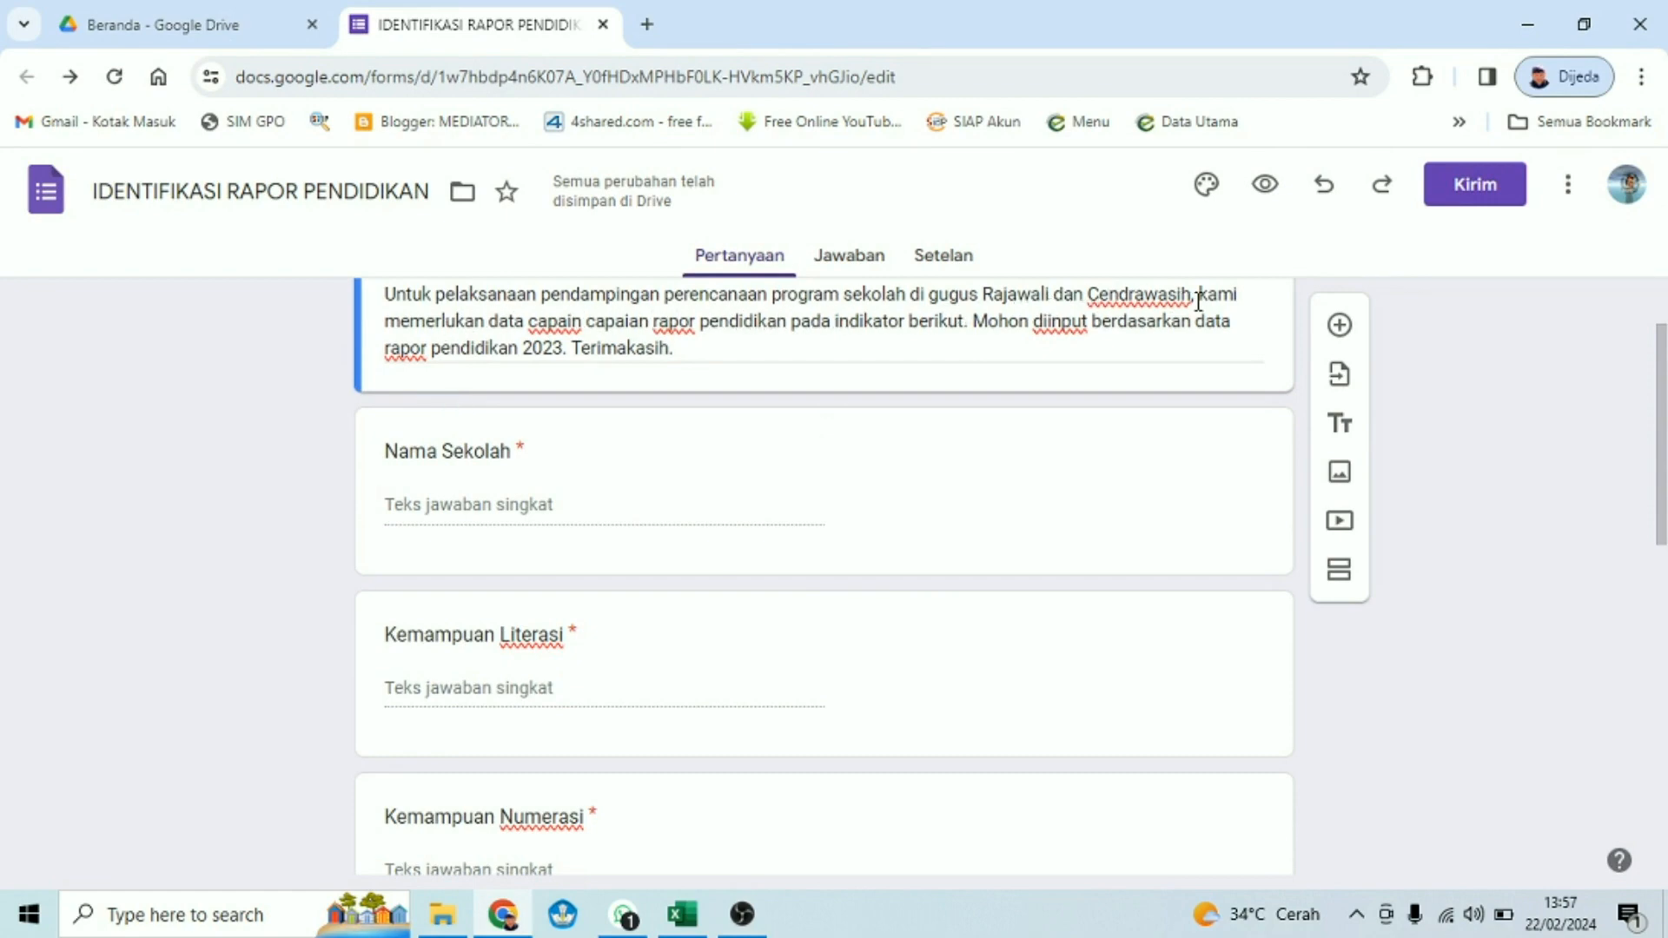
{"action": "triple_click", "coordinate": [574, 331]}
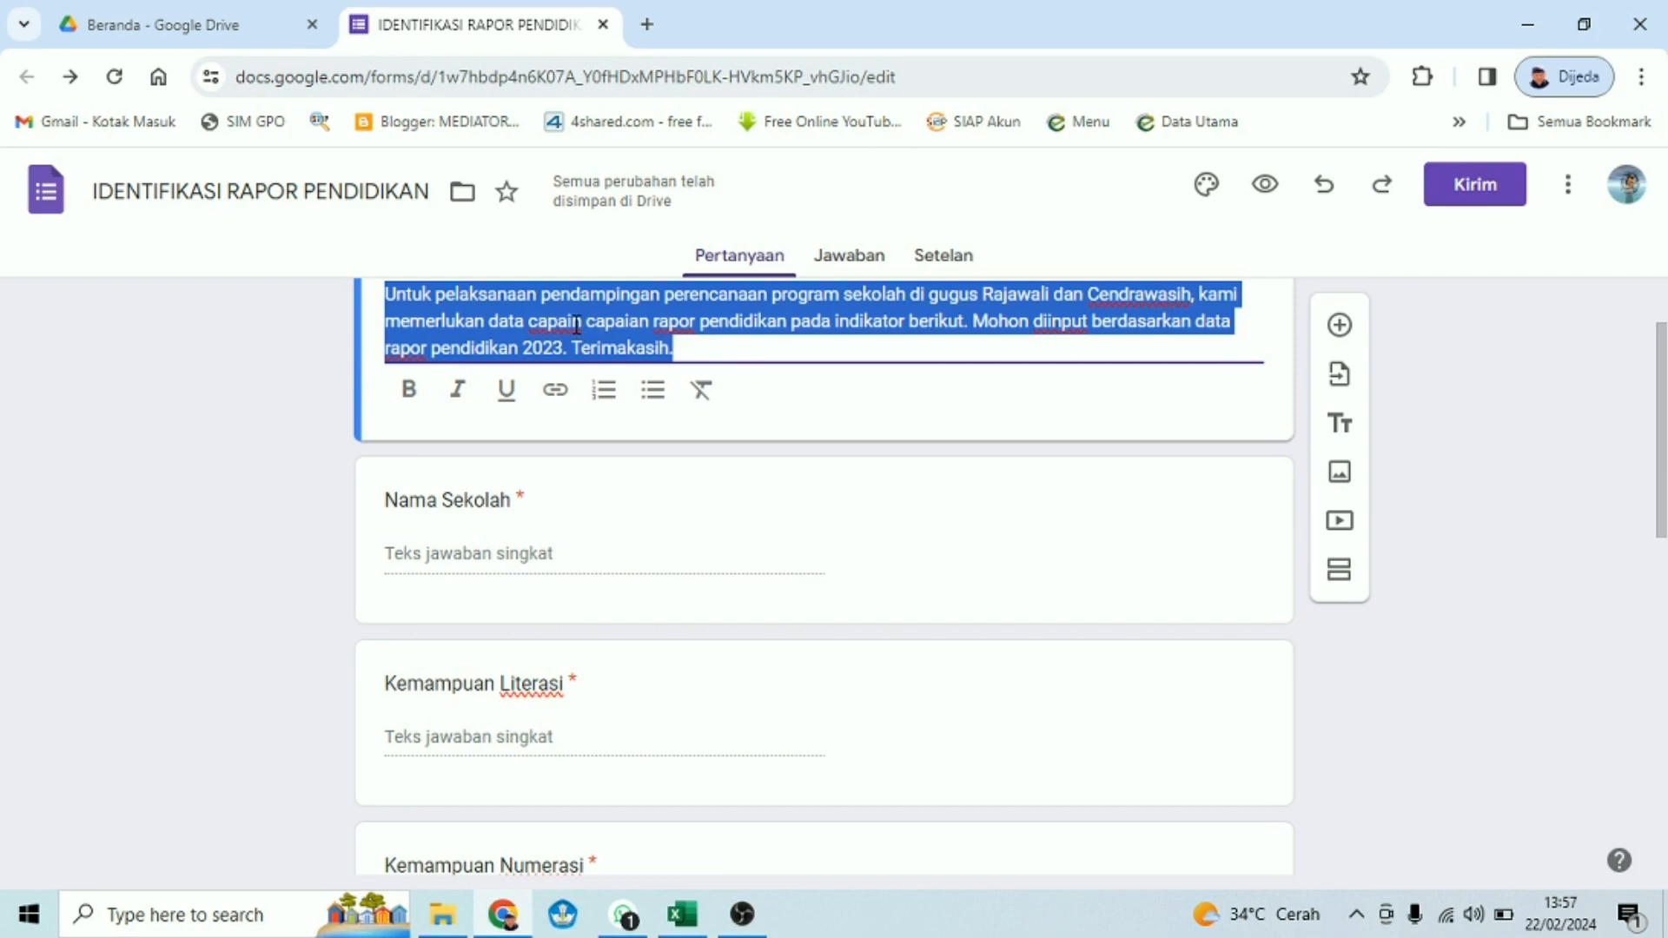
{"action": "left_click", "coordinate": [576, 326]}
{"action": "type", "text": "a"}
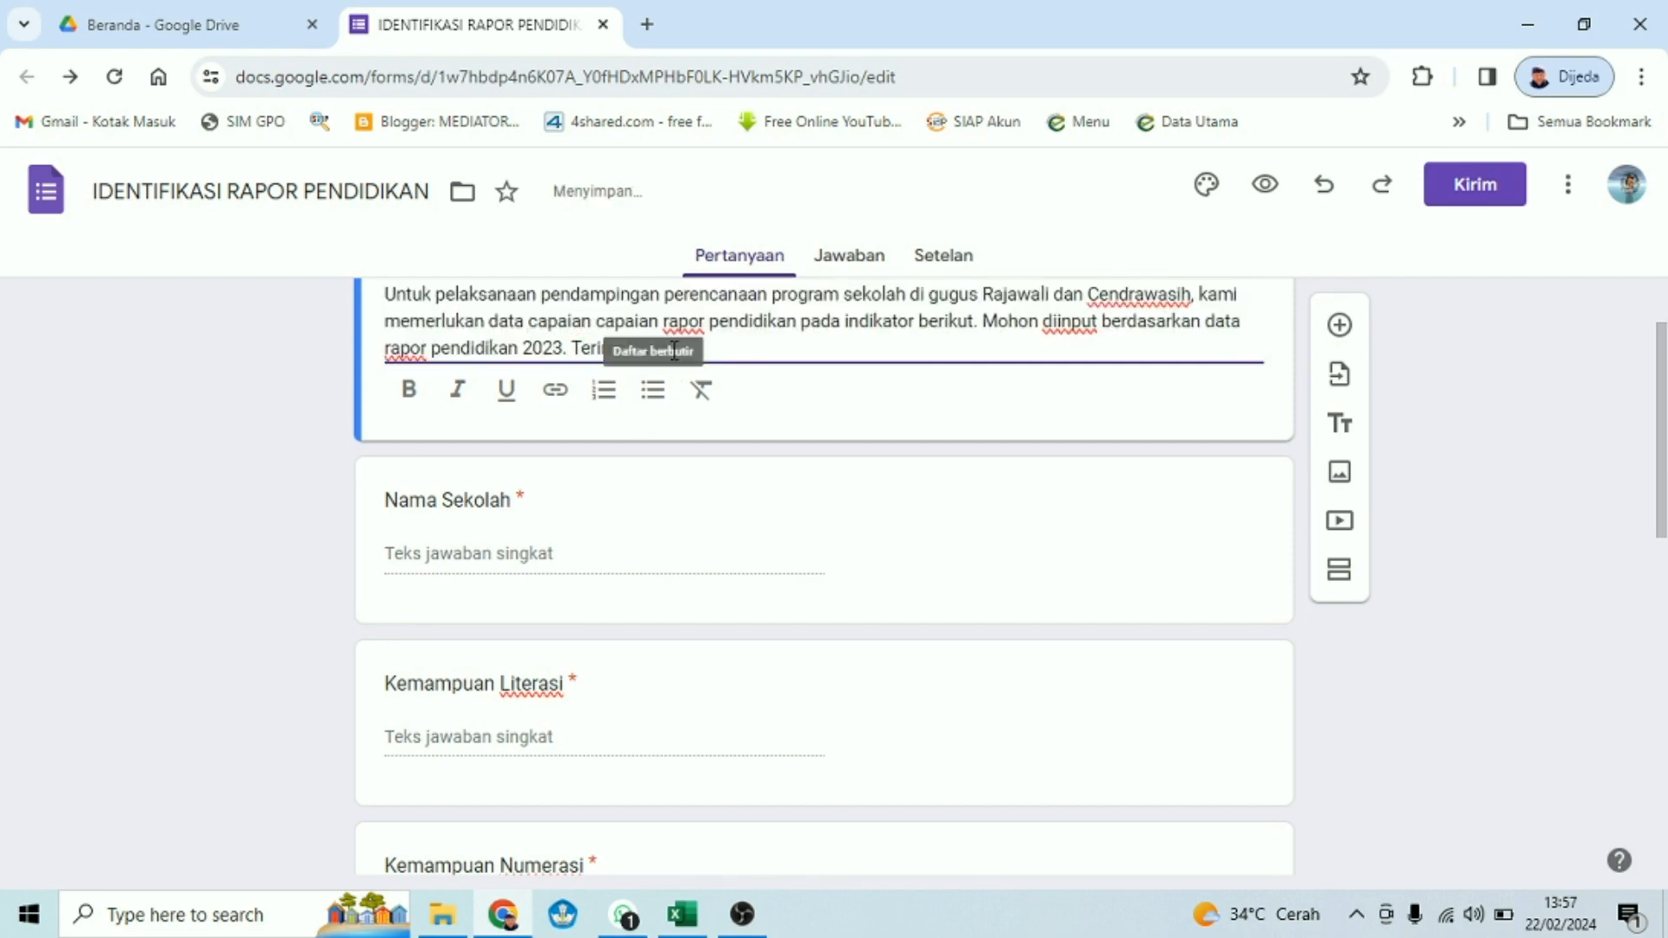
{"action": "left_click_drag", "start_coordinate": [665, 328], "coordinate": [595, 328]}
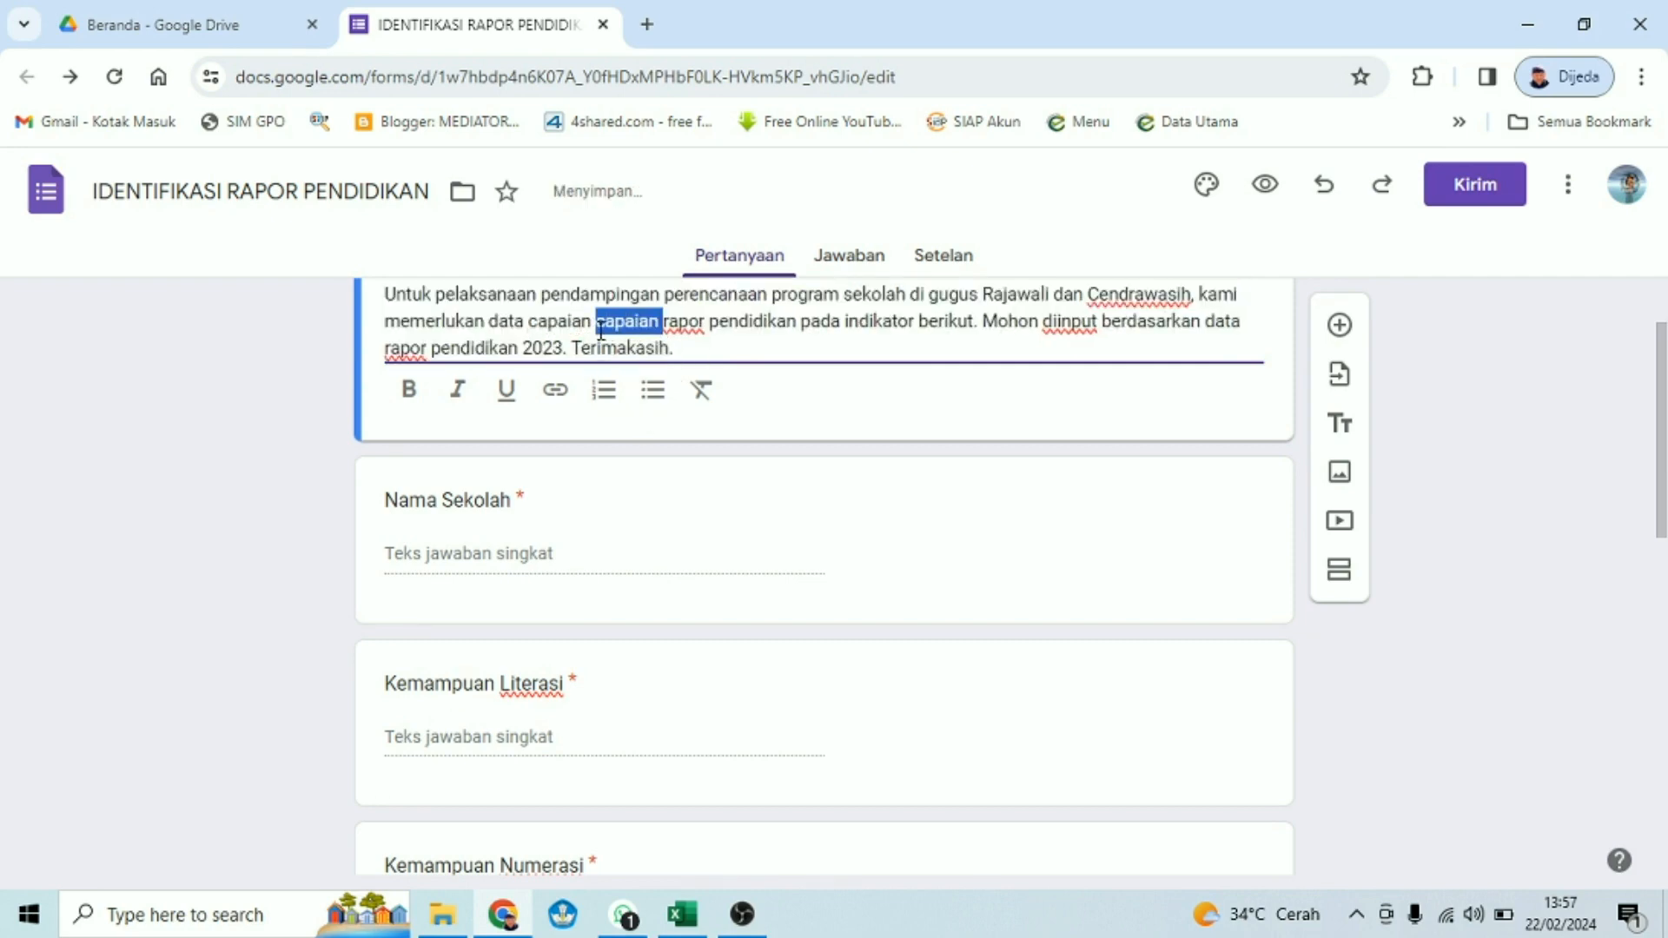
{"action": "key", "text": "BackSpace"}
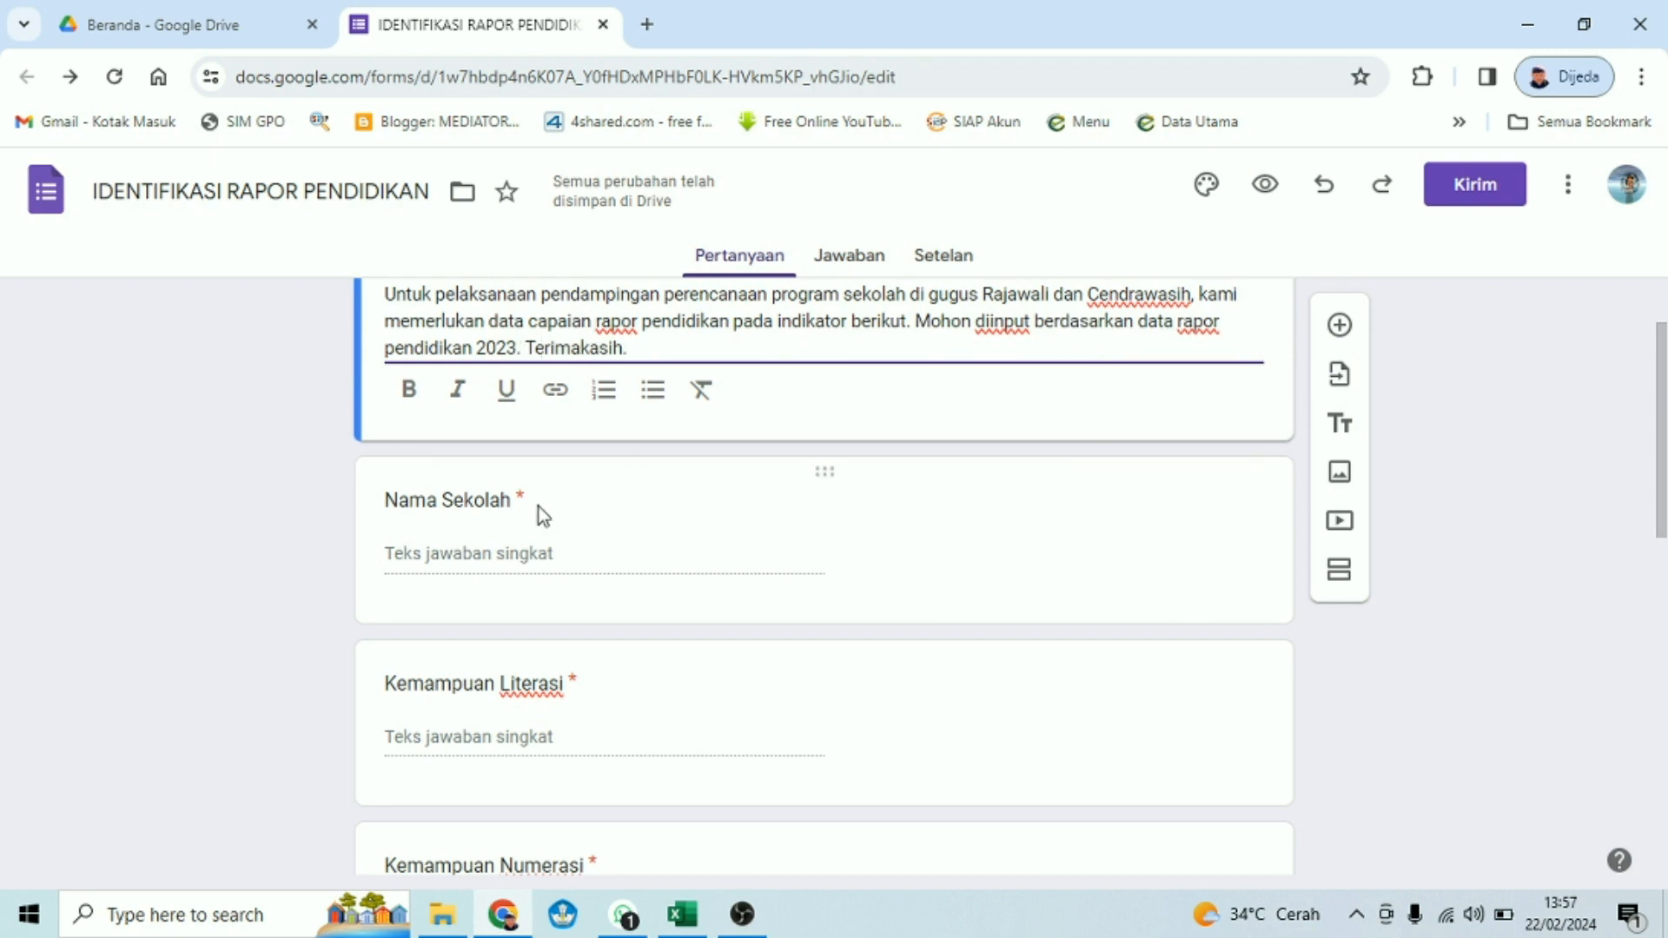
- Review the form's questions from Nama Sekolah through Iklim Kebhinekaan
{"action": "scroll", "coordinate": [510, 556], "scroll_direction": "down", "scroll_amount": 1}
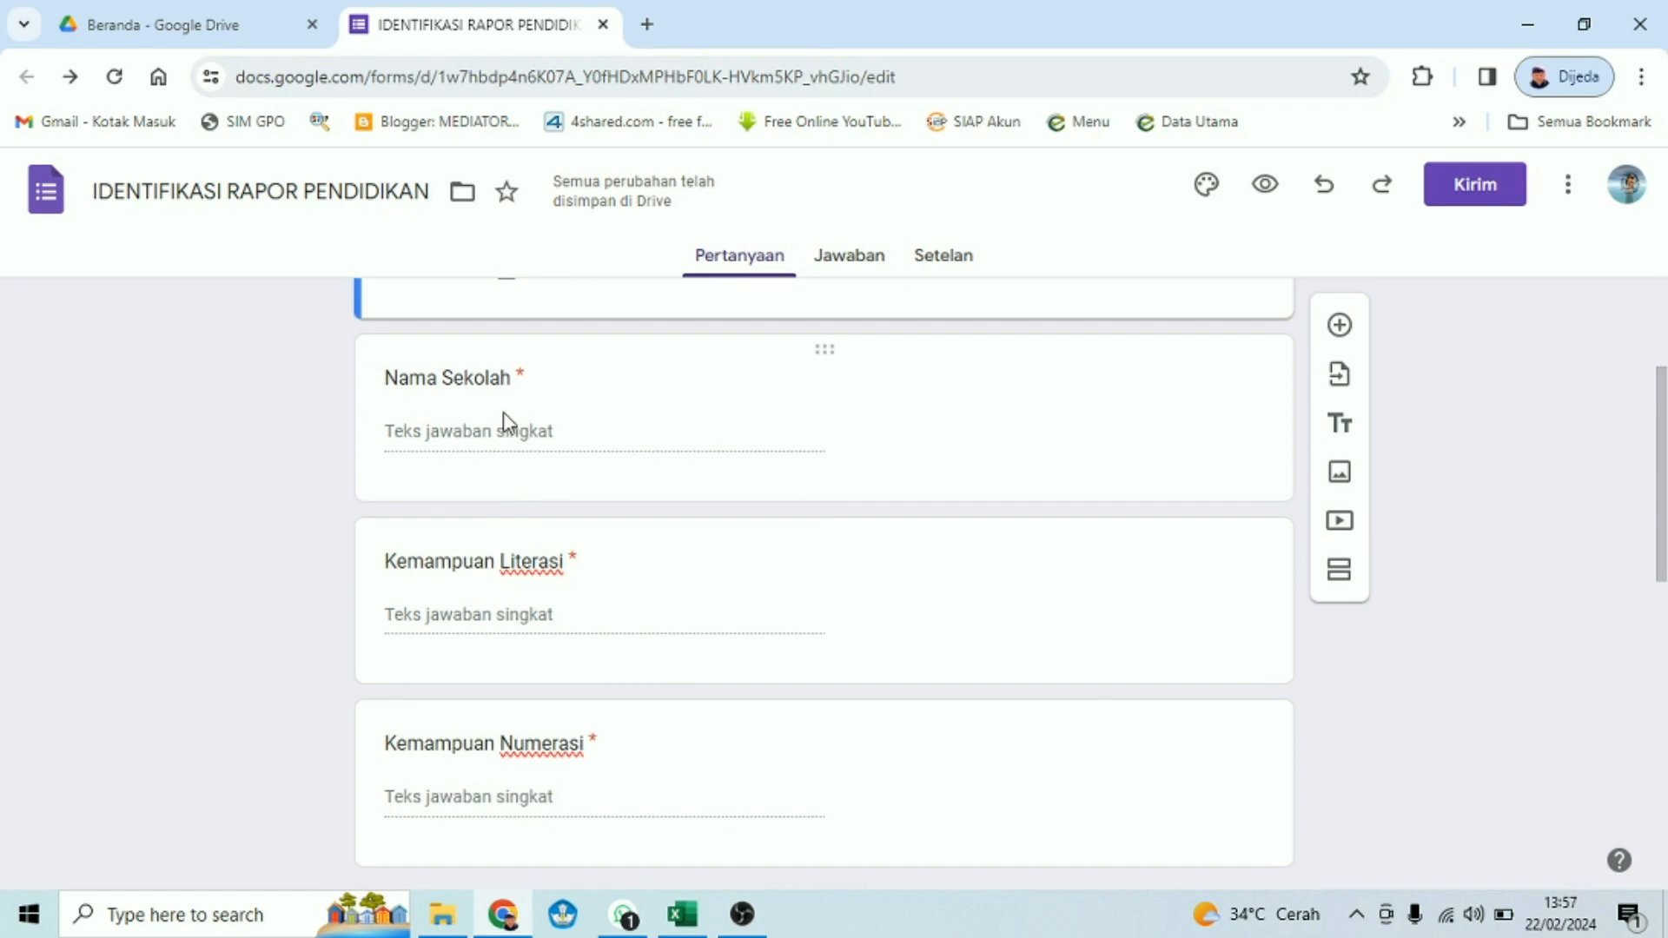
{"action": "scroll", "coordinate": [506, 428], "scroll_direction": "down", "scroll_amount": 1}
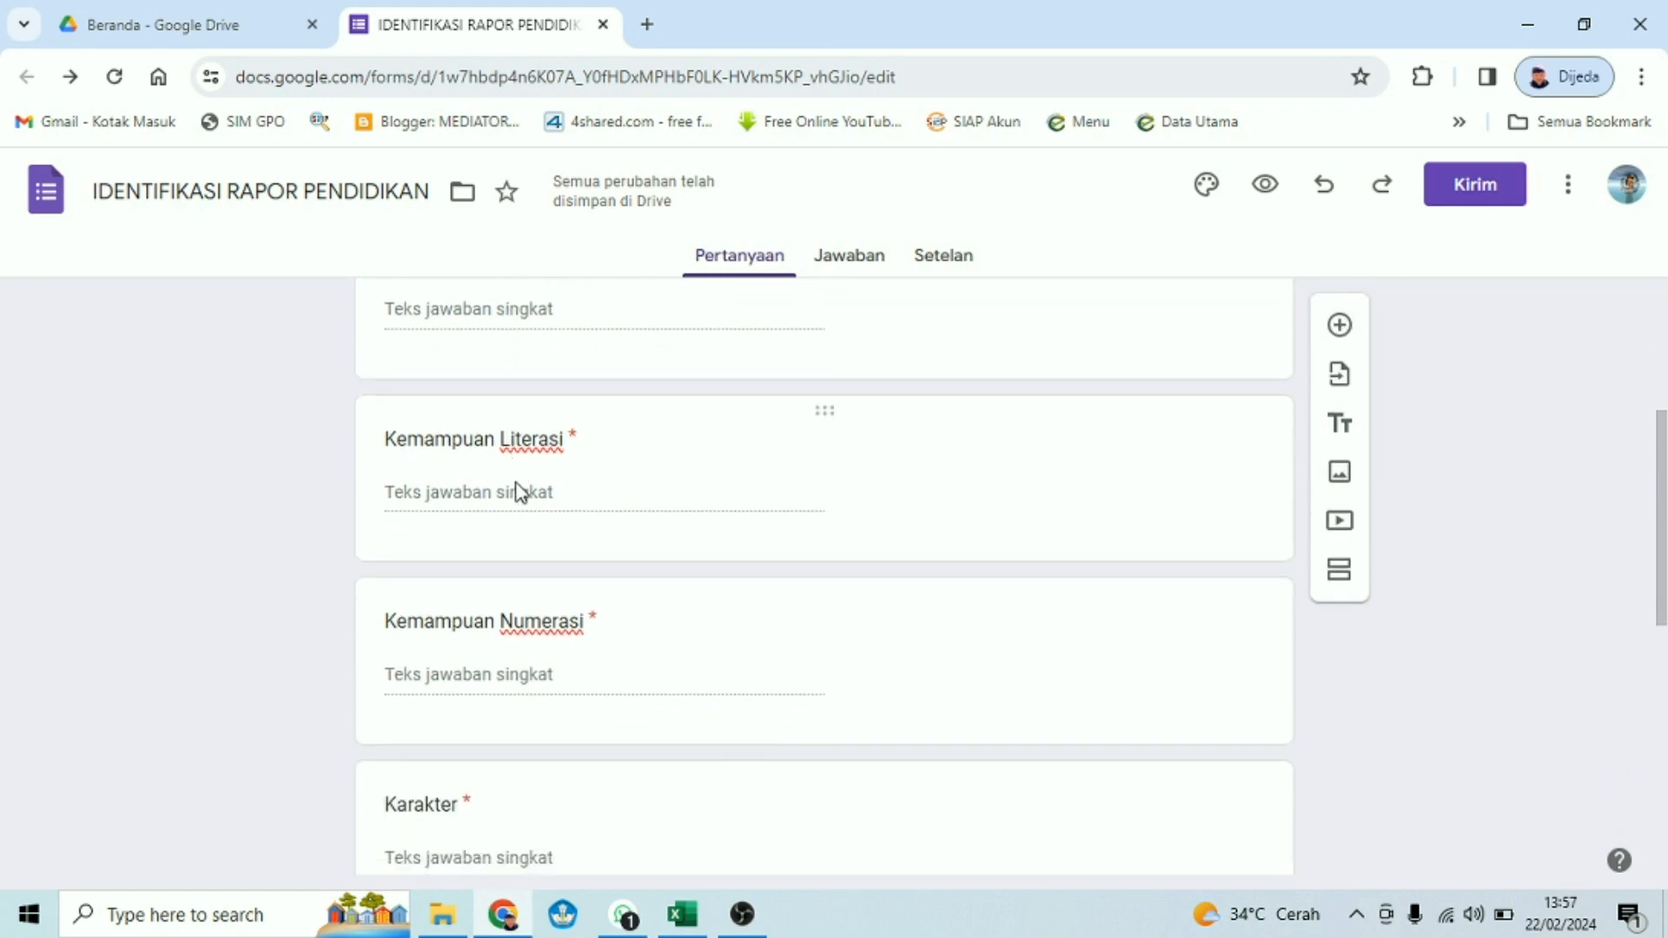
{"action": "scroll", "coordinate": [521, 499], "scroll_direction": "down", "scroll_amount": 4}
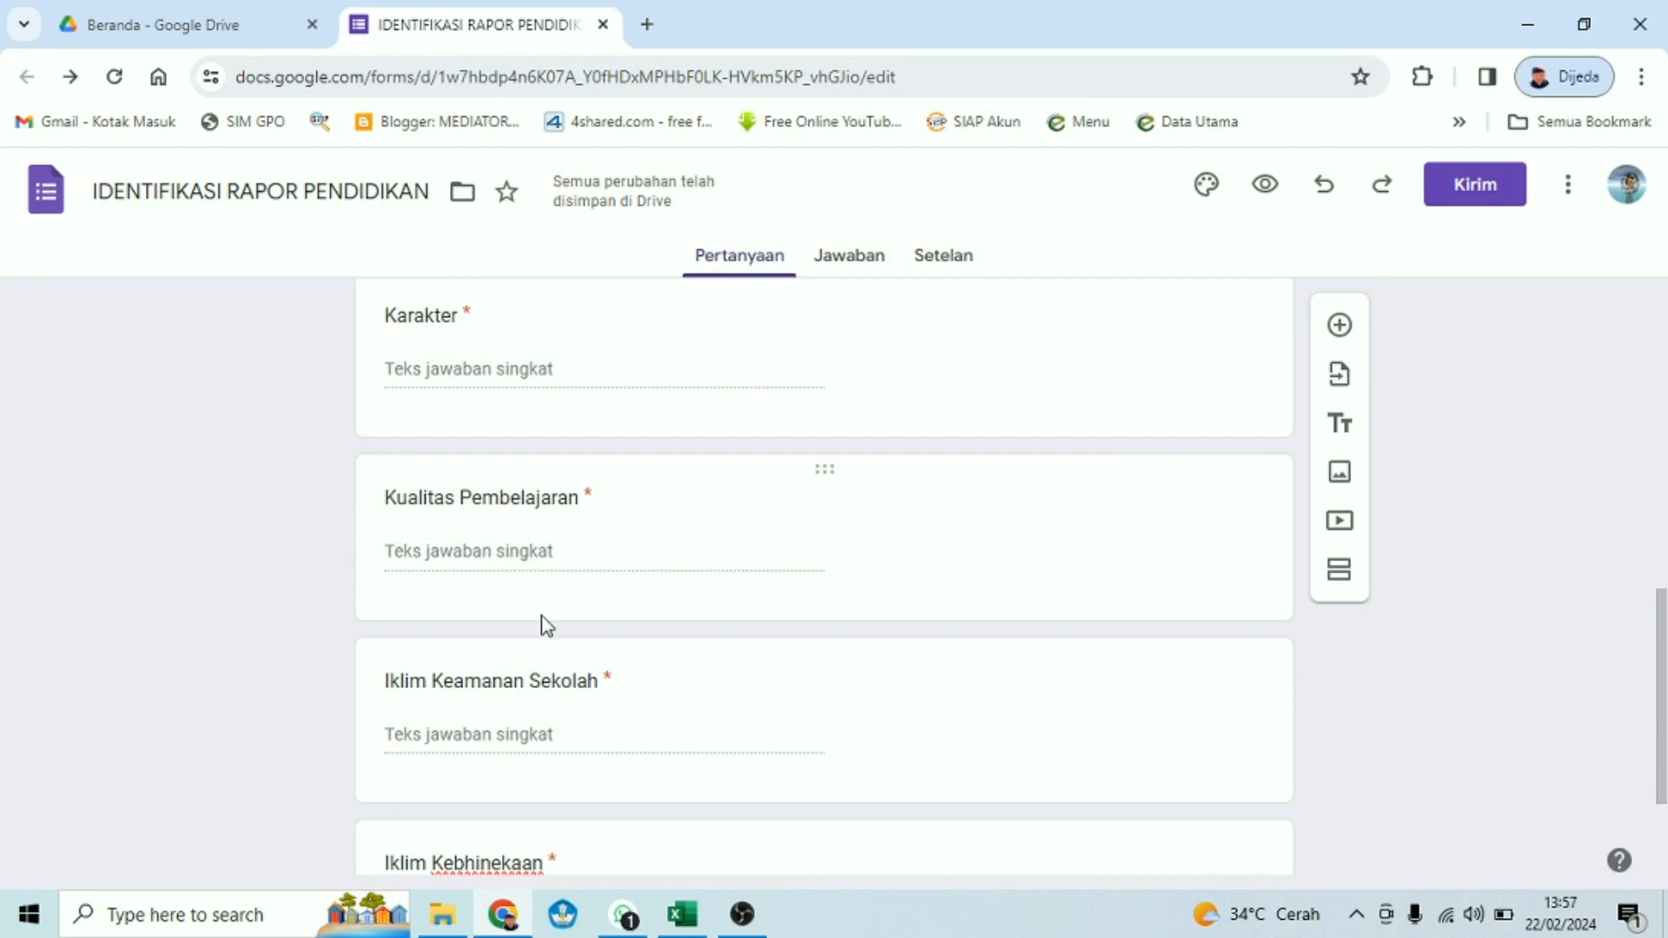
{"action": "scroll", "coordinate": [546, 662], "scroll_direction": "down", "scroll_amount": 1}
{"action": "scroll", "coordinate": [545, 662], "scroll_direction": "down", "scroll_amount": 1}
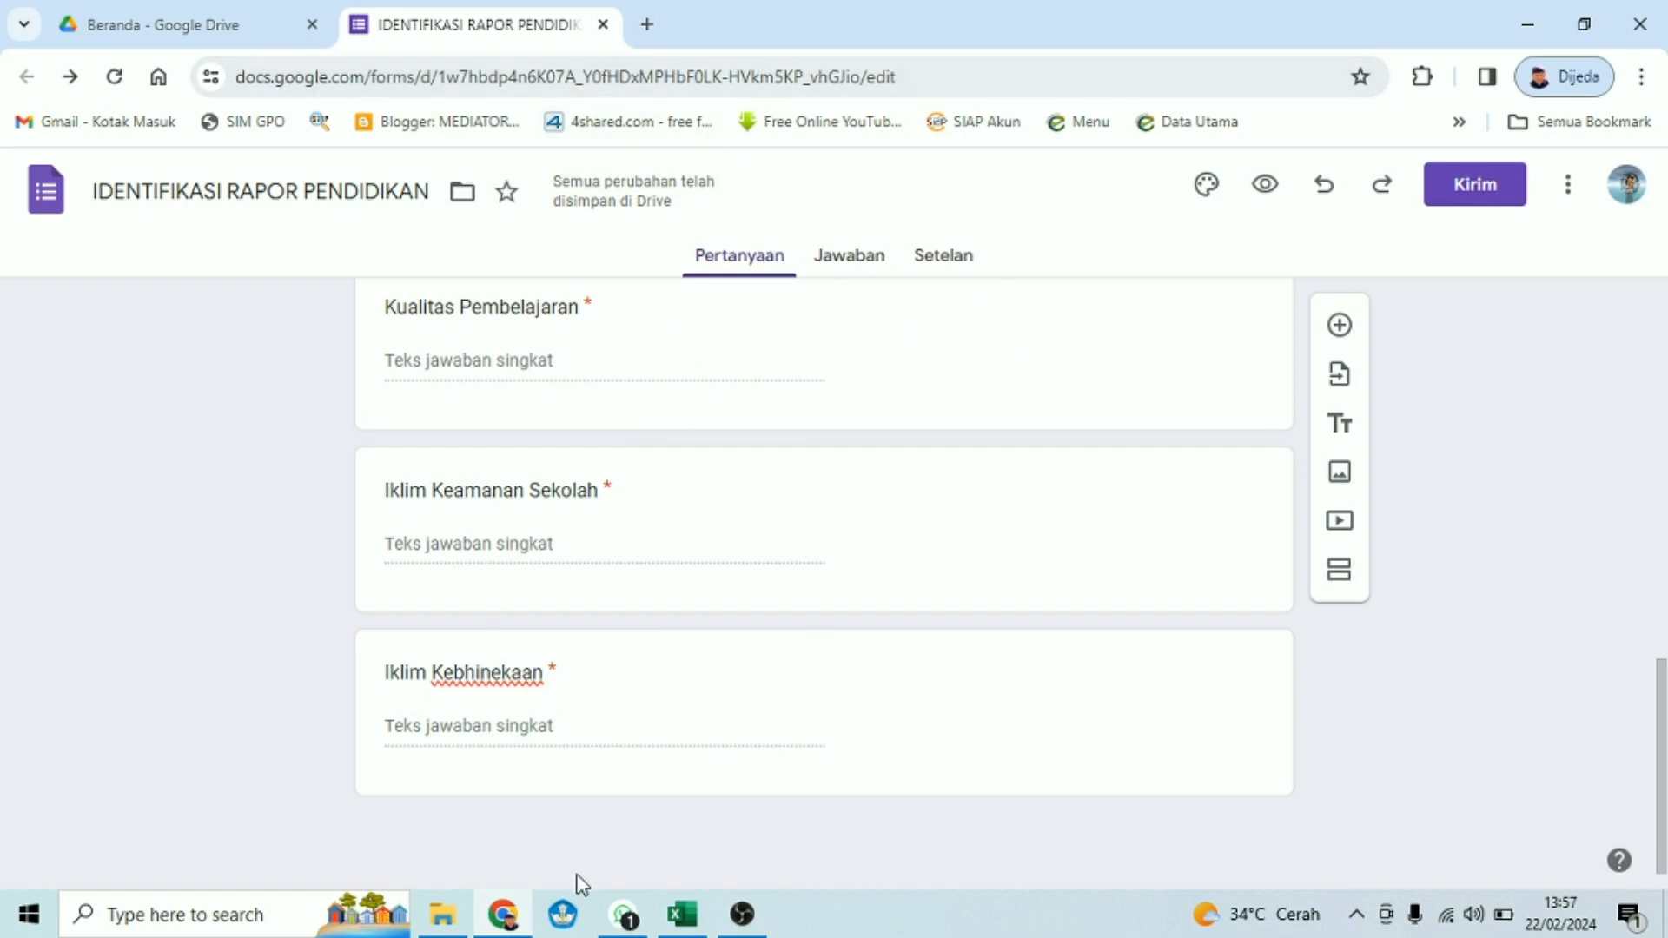
- Switch back to the Excel workbook and review the indicator scores in all three priority tables on the data sheet
{"action": "left_click", "coordinate": [681, 915]}
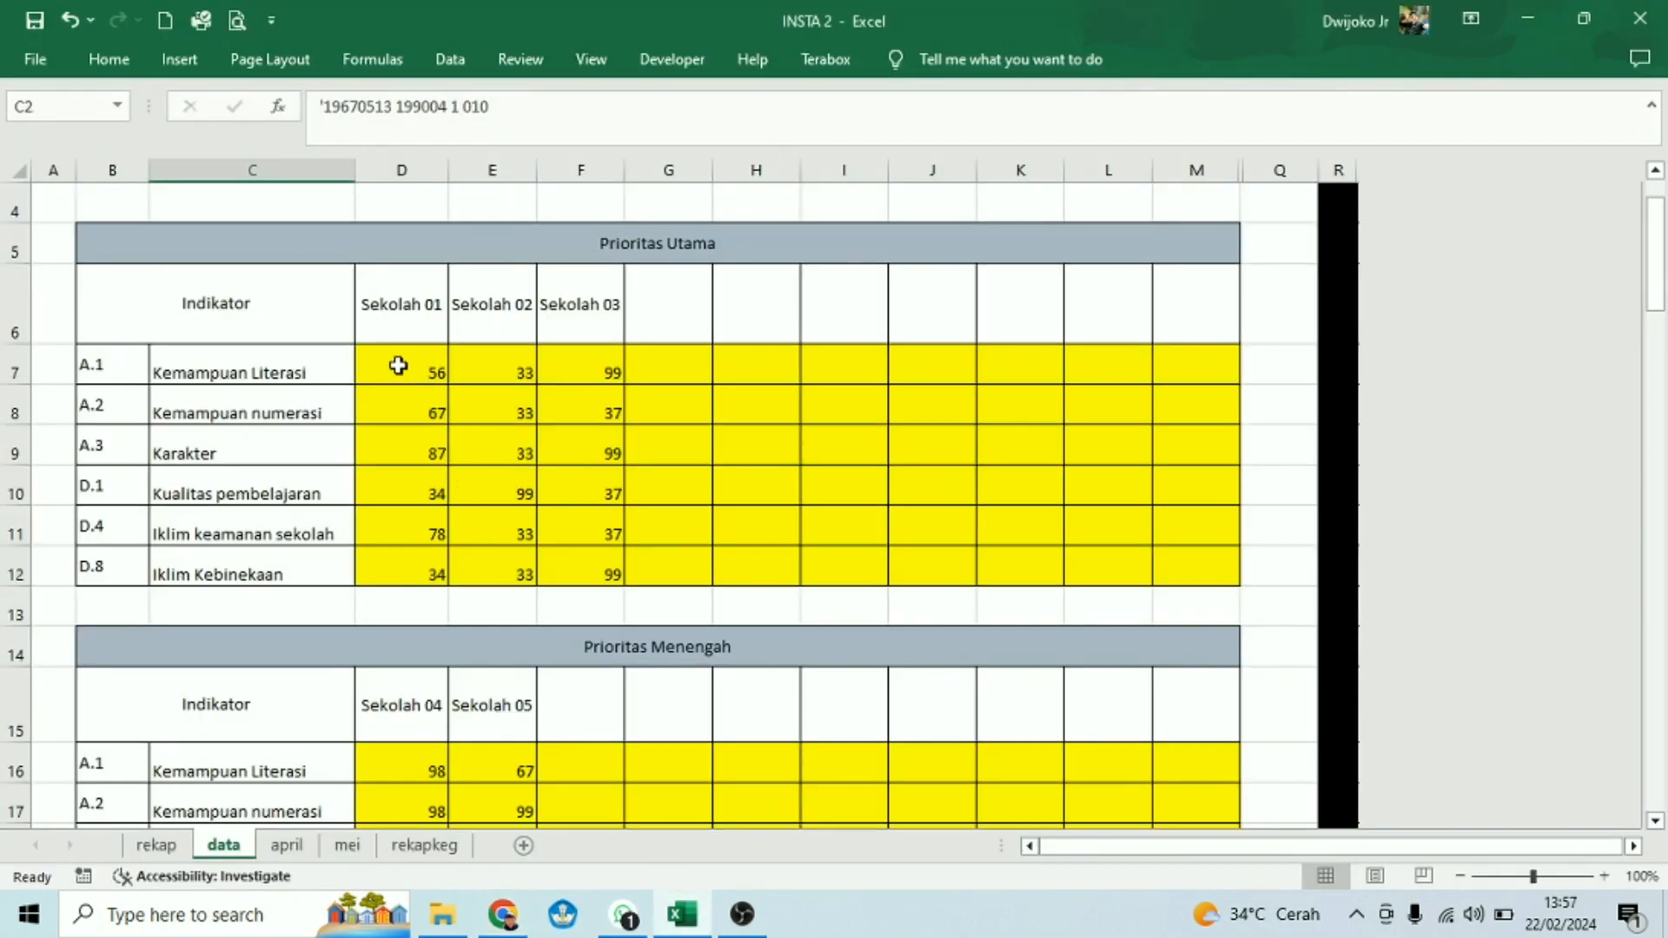
{"action": "left_click", "coordinate": [396, 366]}
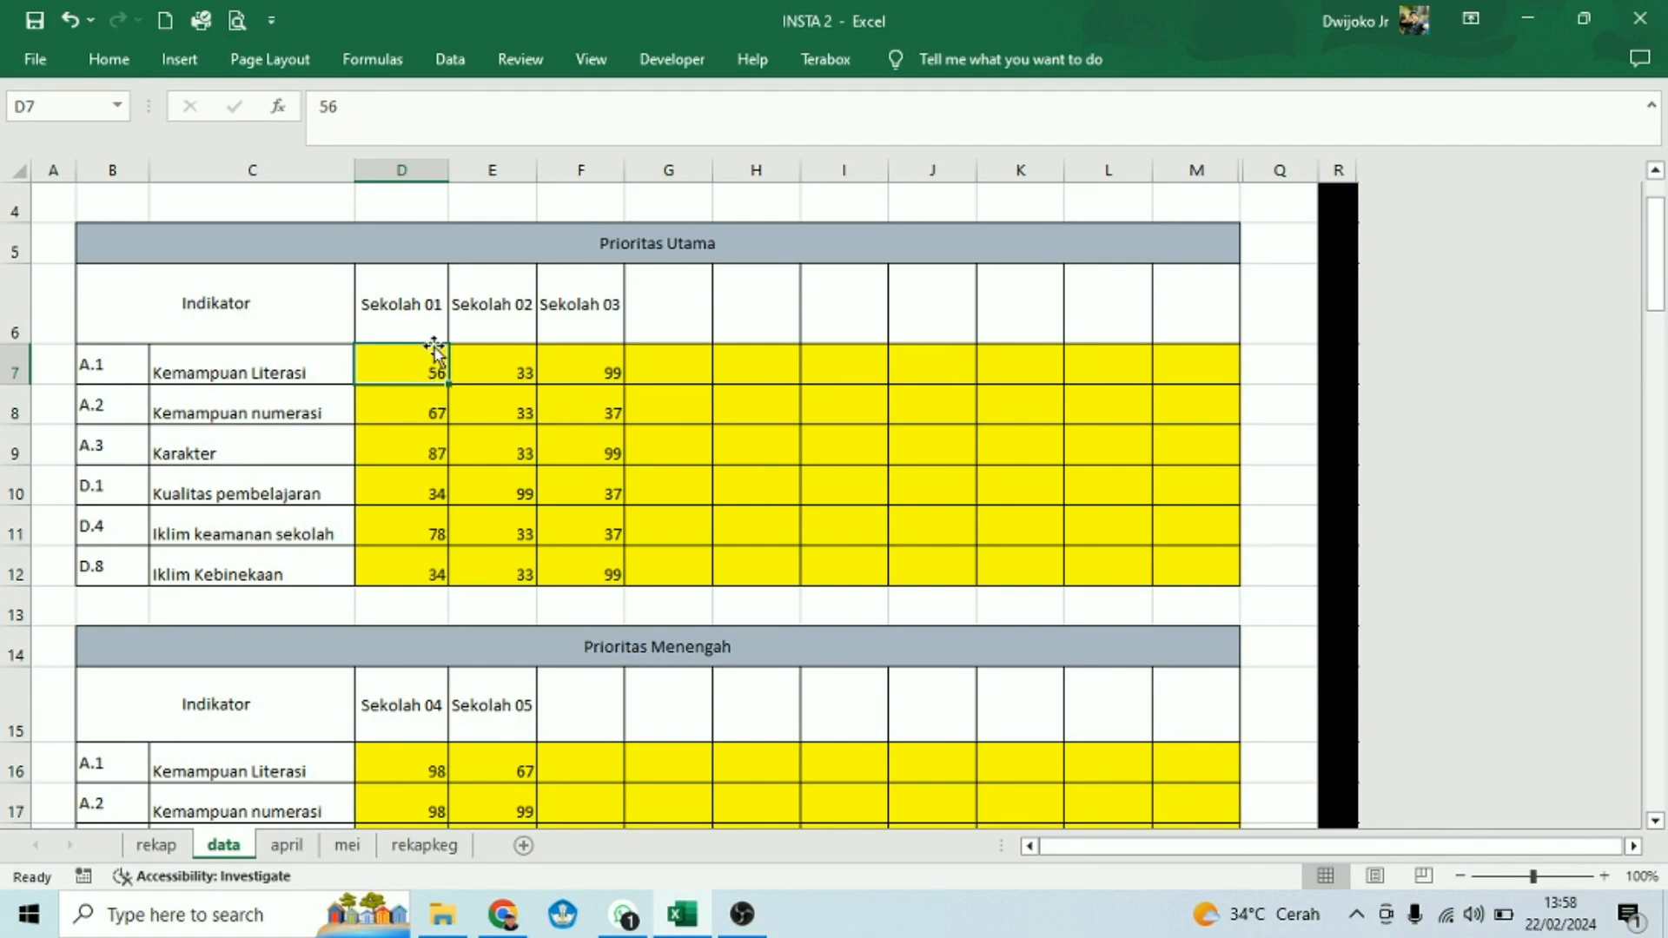
{"action": "scroll", "coordinate": [508, 352], "scroll_direction": "down", "scroll_amount": 2}
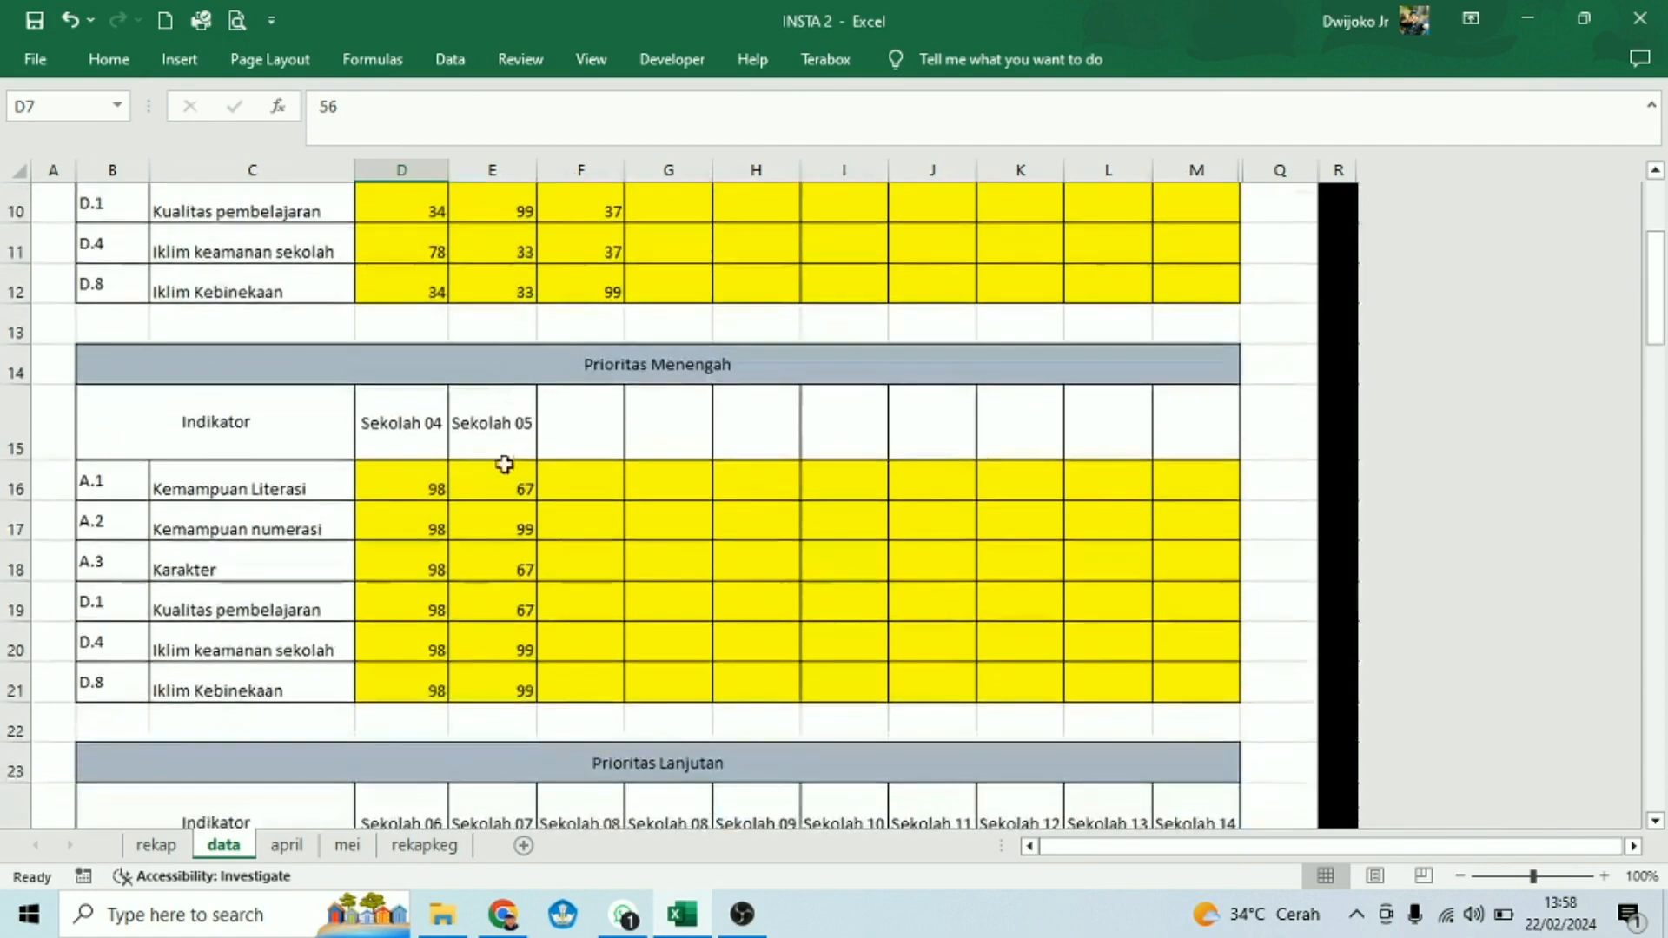
{"action": "scroll", "coordinate": [490, 513], "scroll_direction": "down", "scroll_amount": 1}
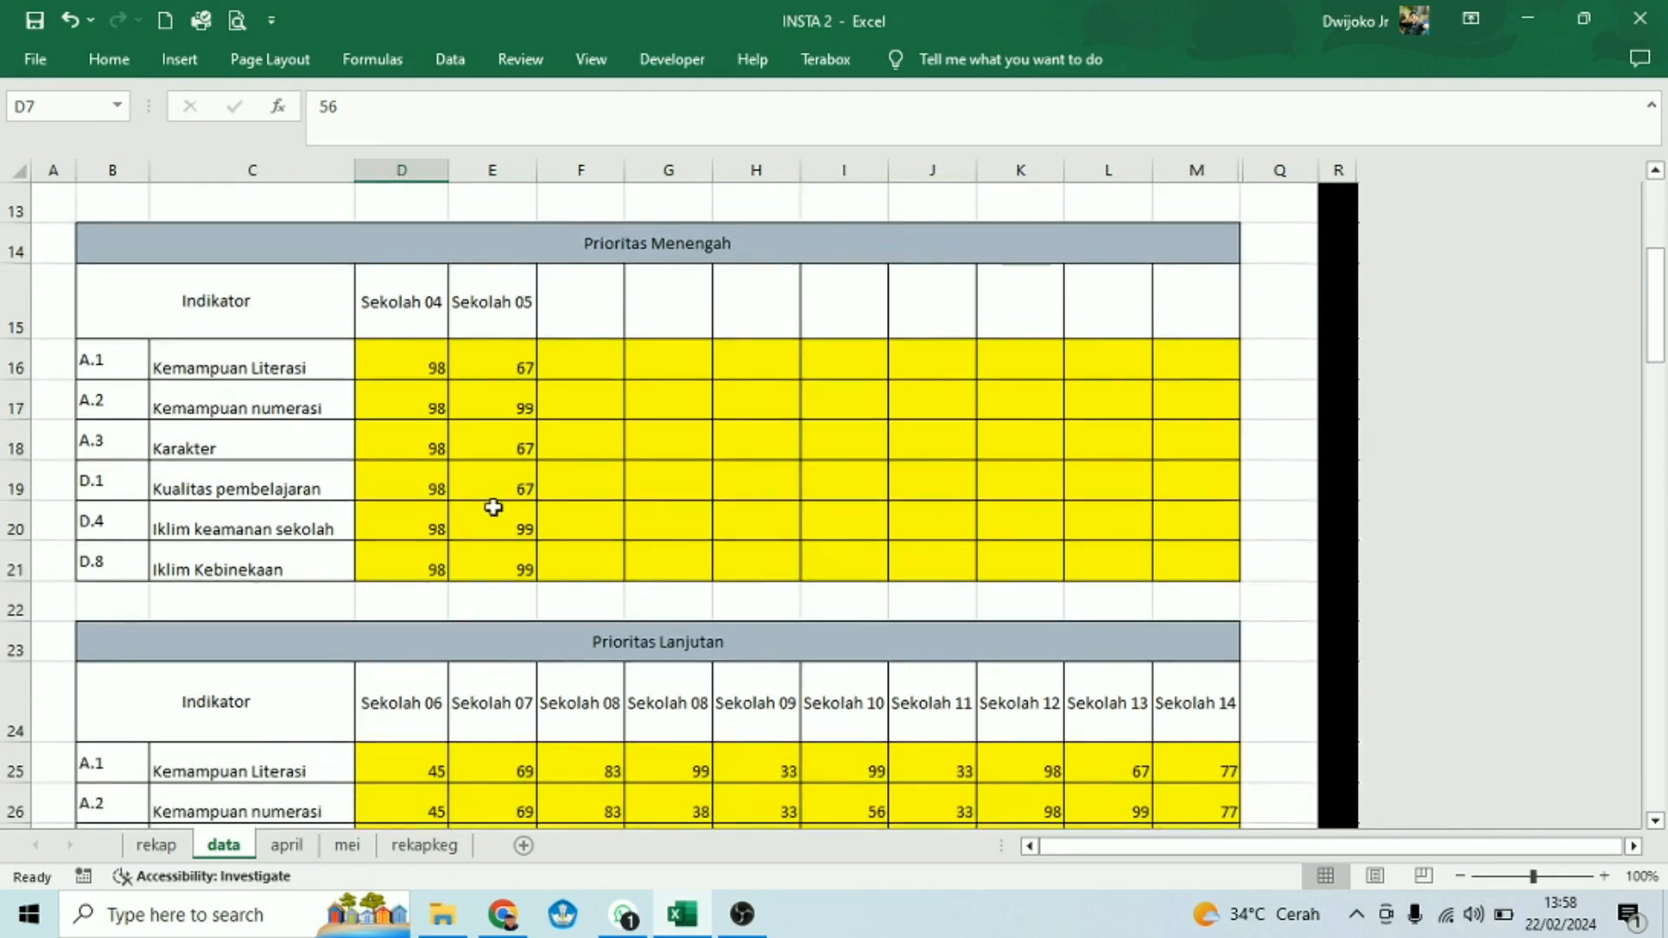
{"action": "scroll", "coordinate": [493, 507], "scroll_direction": "down", "scroll_amount": 2}
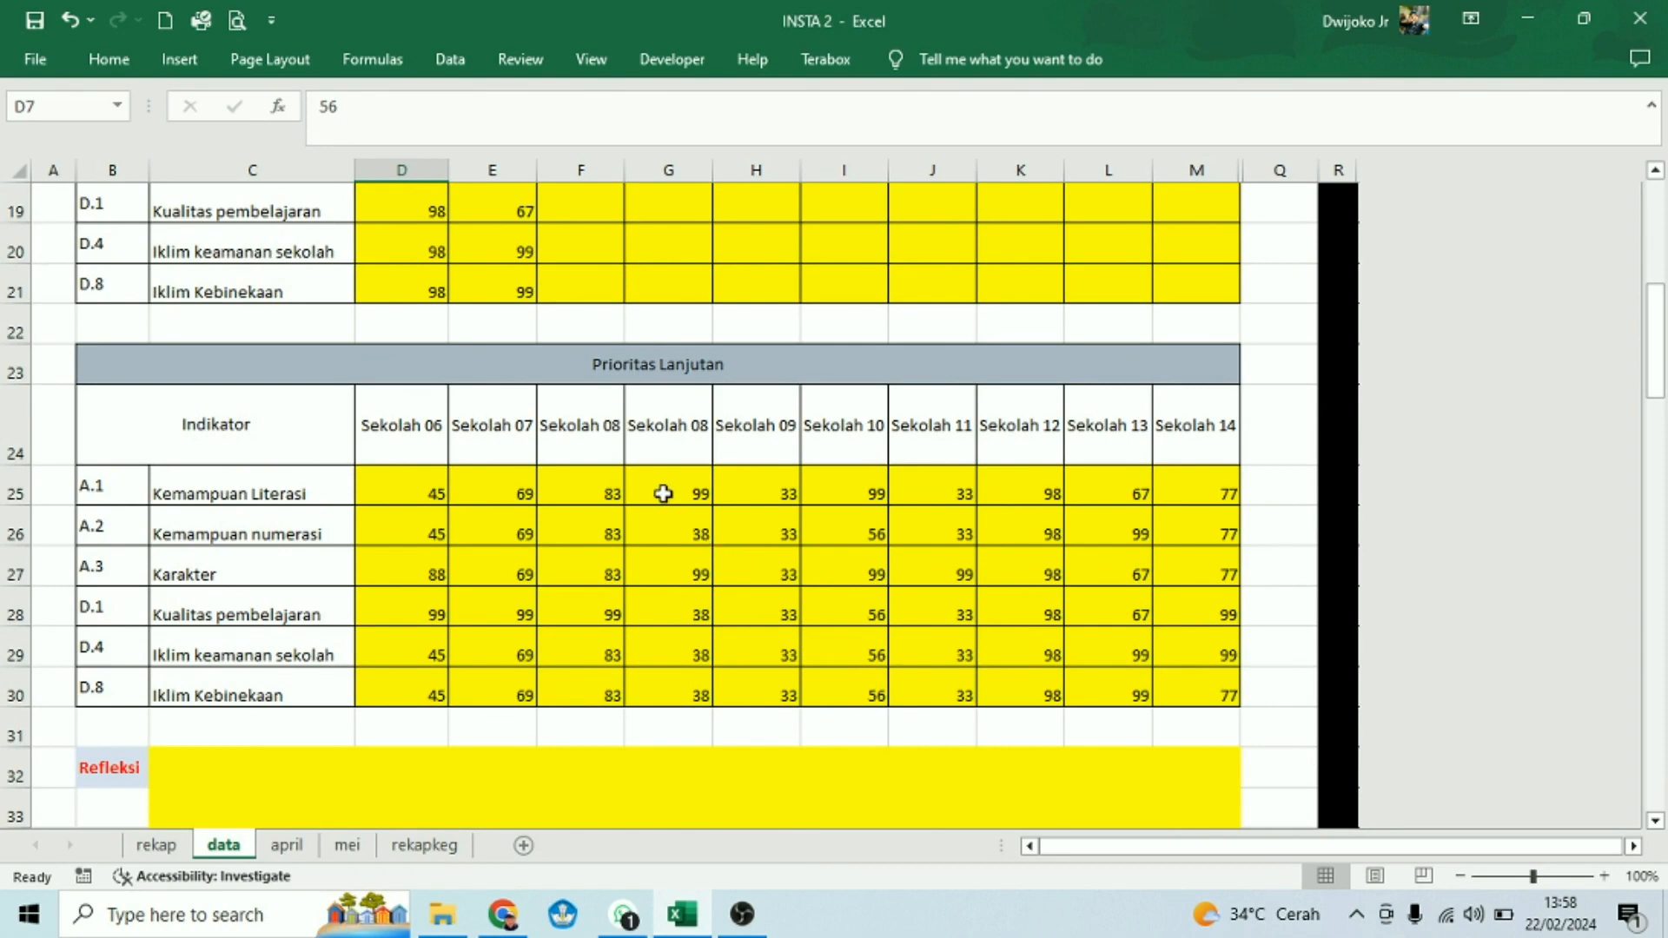
- Read the title, Pendahuluan and Perencanaan Pendampingan sections of the report on the april sheet
{"action": "left_click", "coordinate": [294, 855]}
{"action": "scroll", "coordinate": [347, 518], "scroll_direction": "up", "scroll_amount": 15}
{"action": "left_click_drag", "start_coordinate": [1654, 365], "coordinate": [1654, 208]}
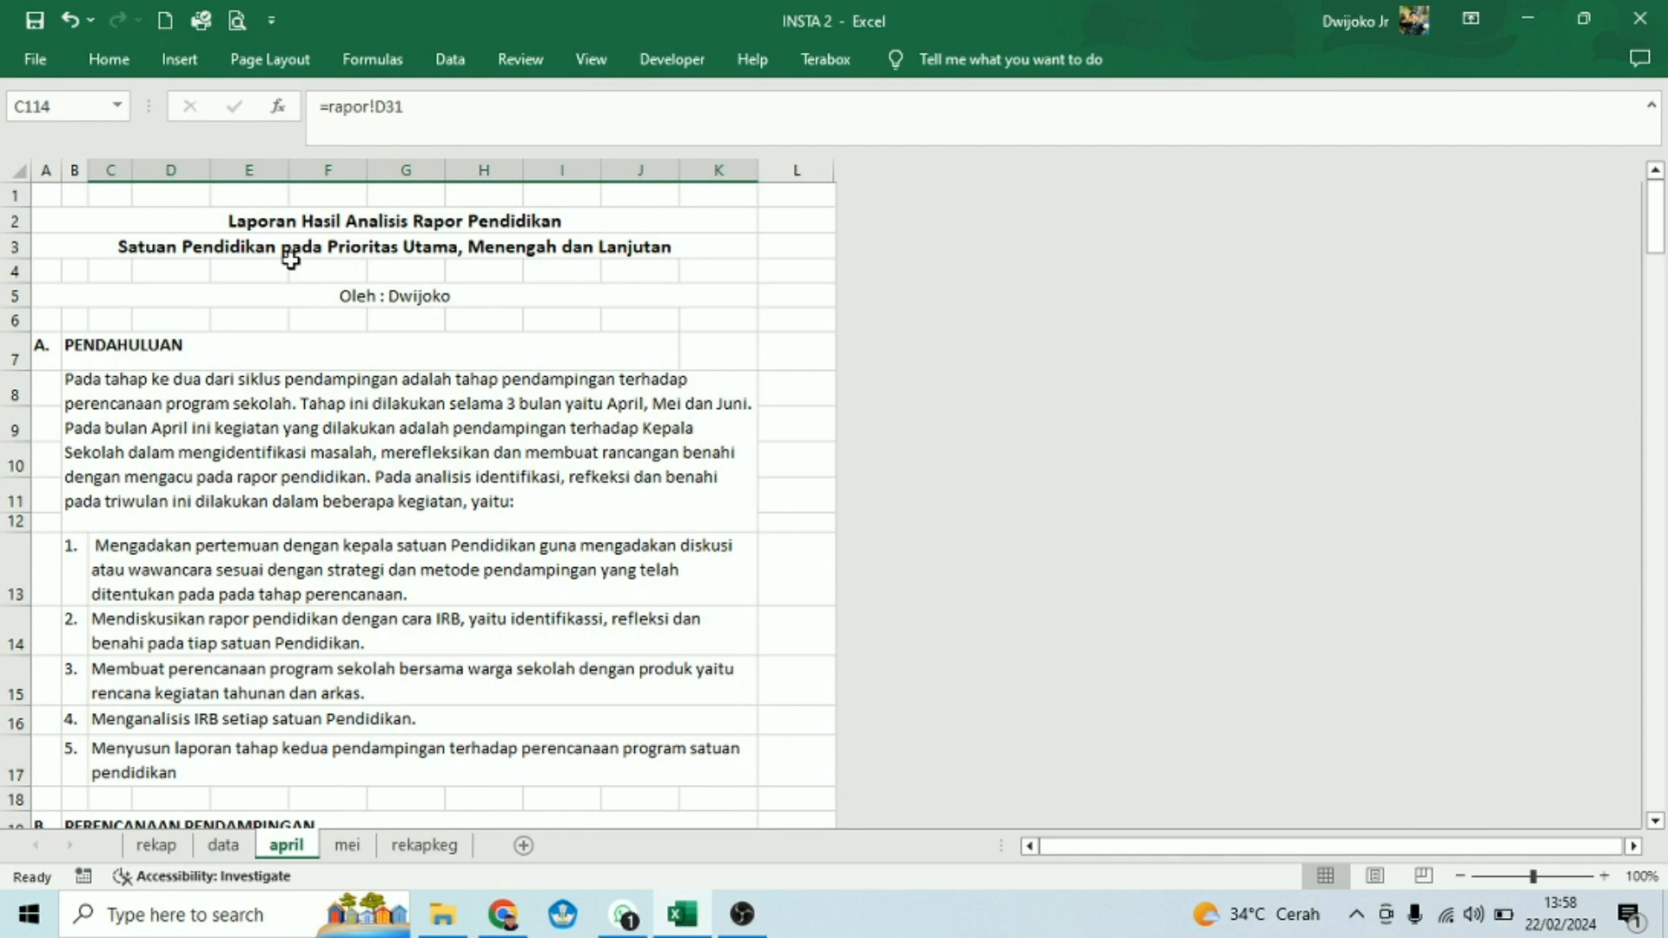
{"action": "left_click", "coordinate": [234, 434]}
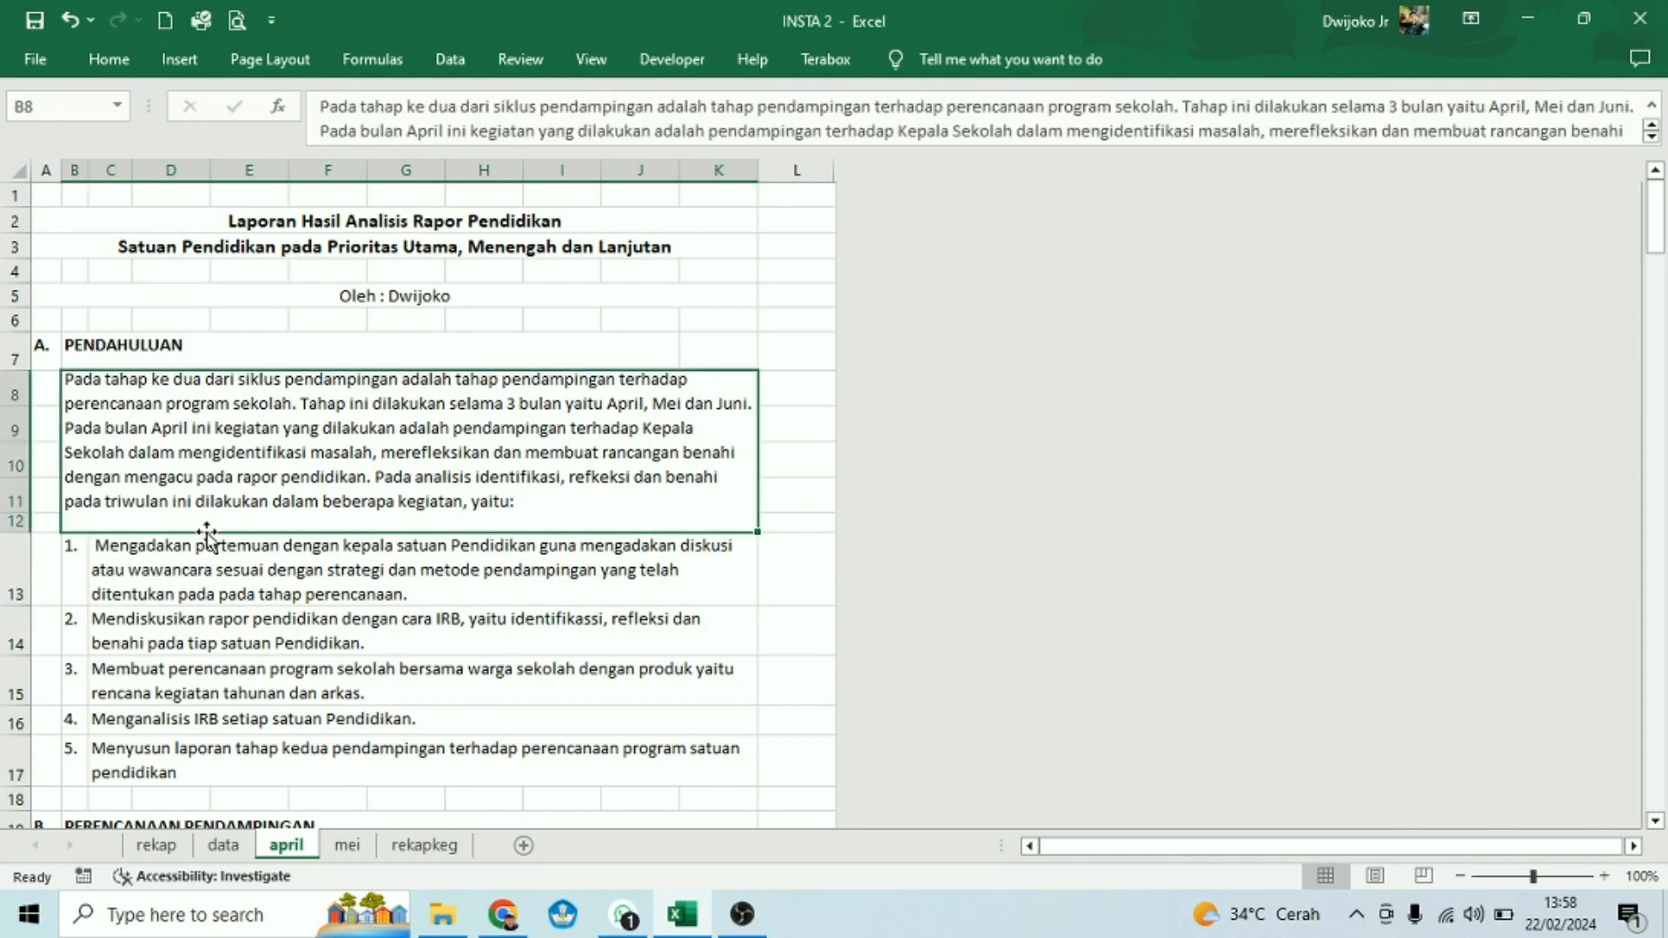
{"action": "left_click", "coordinate": [229, 599]}
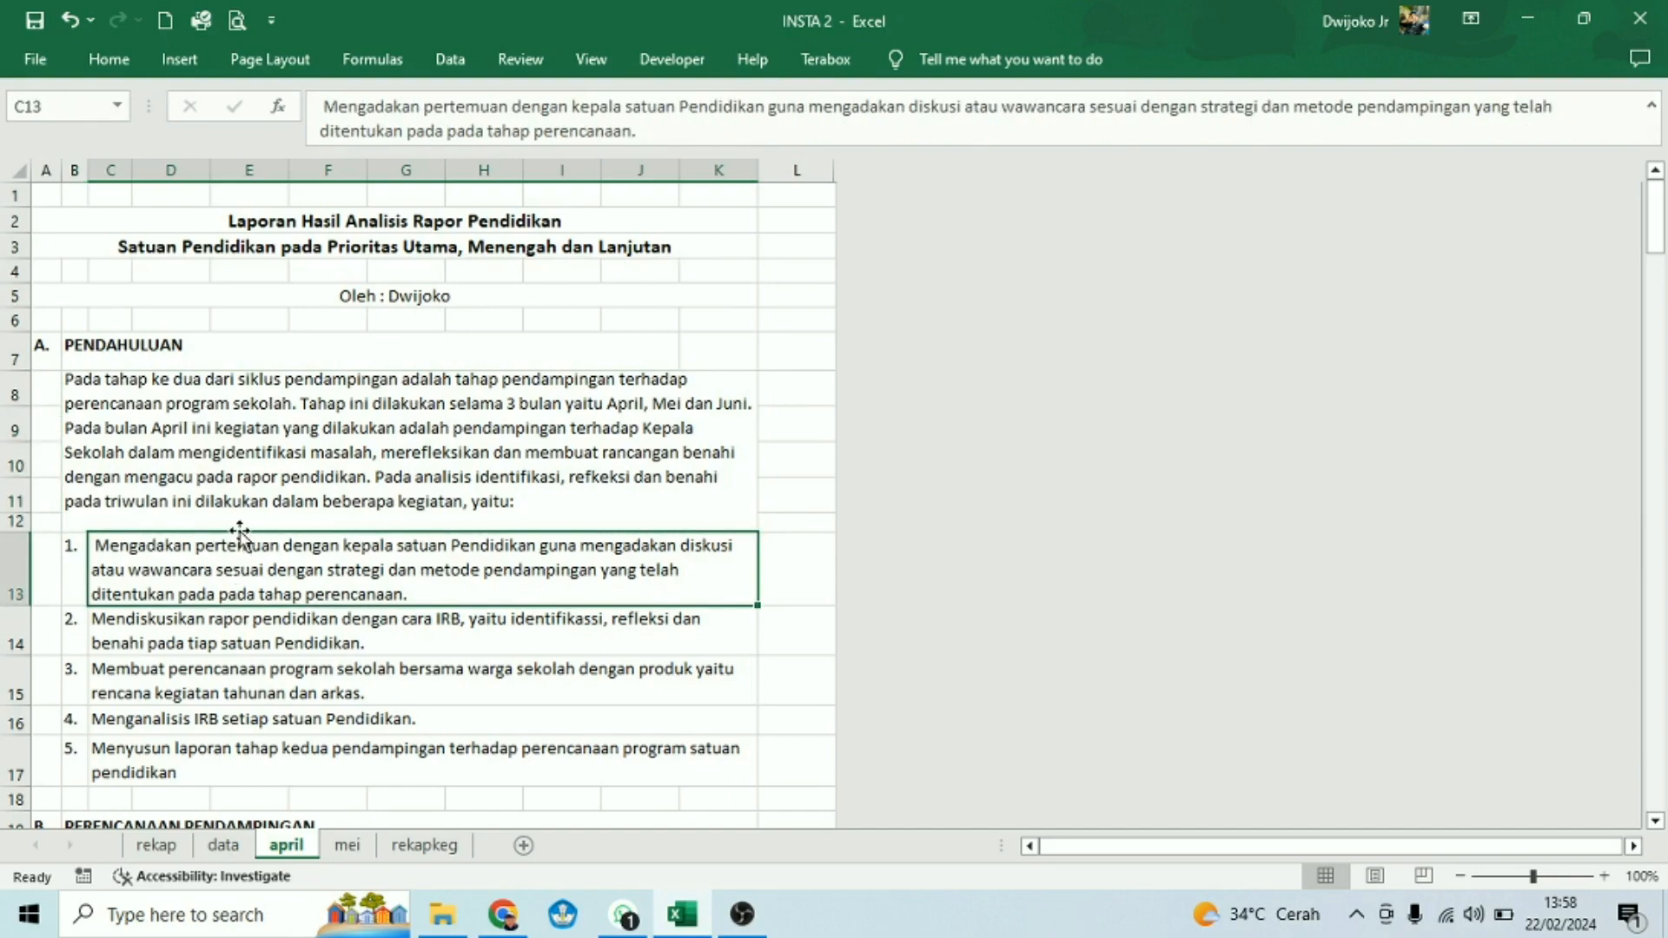
{"action": "scroll", "coordinate": [240, 521], "scroll_direction": "down", "scroll_amount": 2}
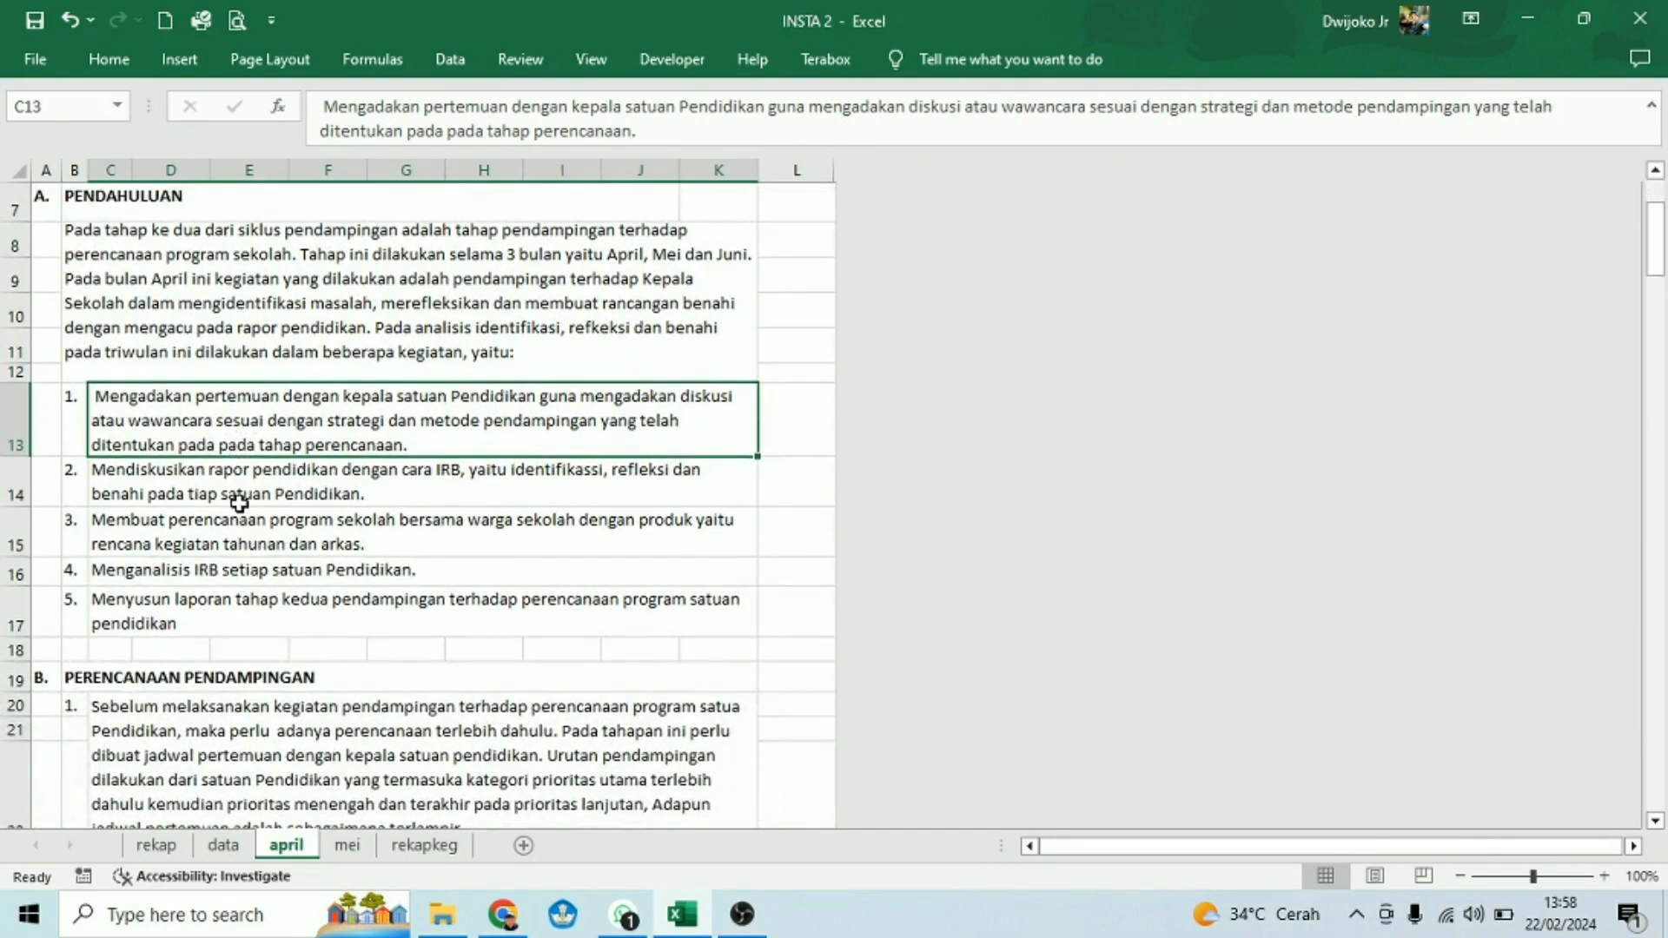
{"action": "left_click", "coordinate": [224, 533]}
{"action": "scroll", "coordinate": [217, 565], "scroll_direction": "down", "scroll_amount": 1}
{"action": "scroll", "coordinate": [214, 566], "scroll_direction": "down", "scroll_amount": 2}
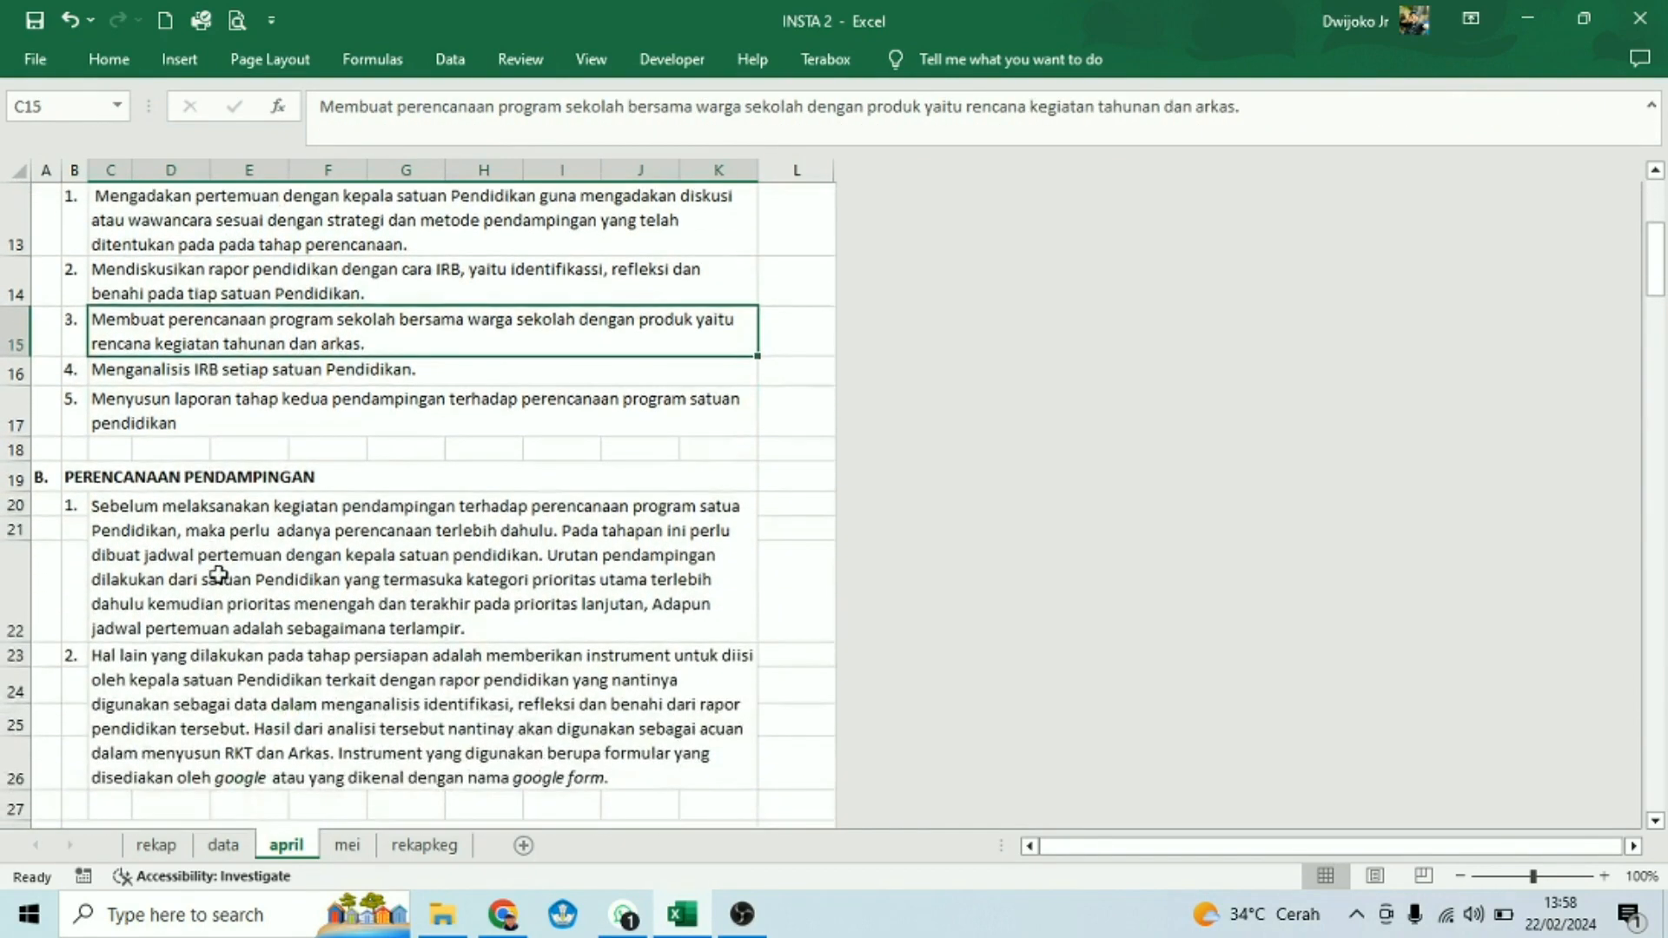
{"action": "left_click", "coordinate": [214, 569]}
{"action": "left_click", "coordinate": [225, 702]}
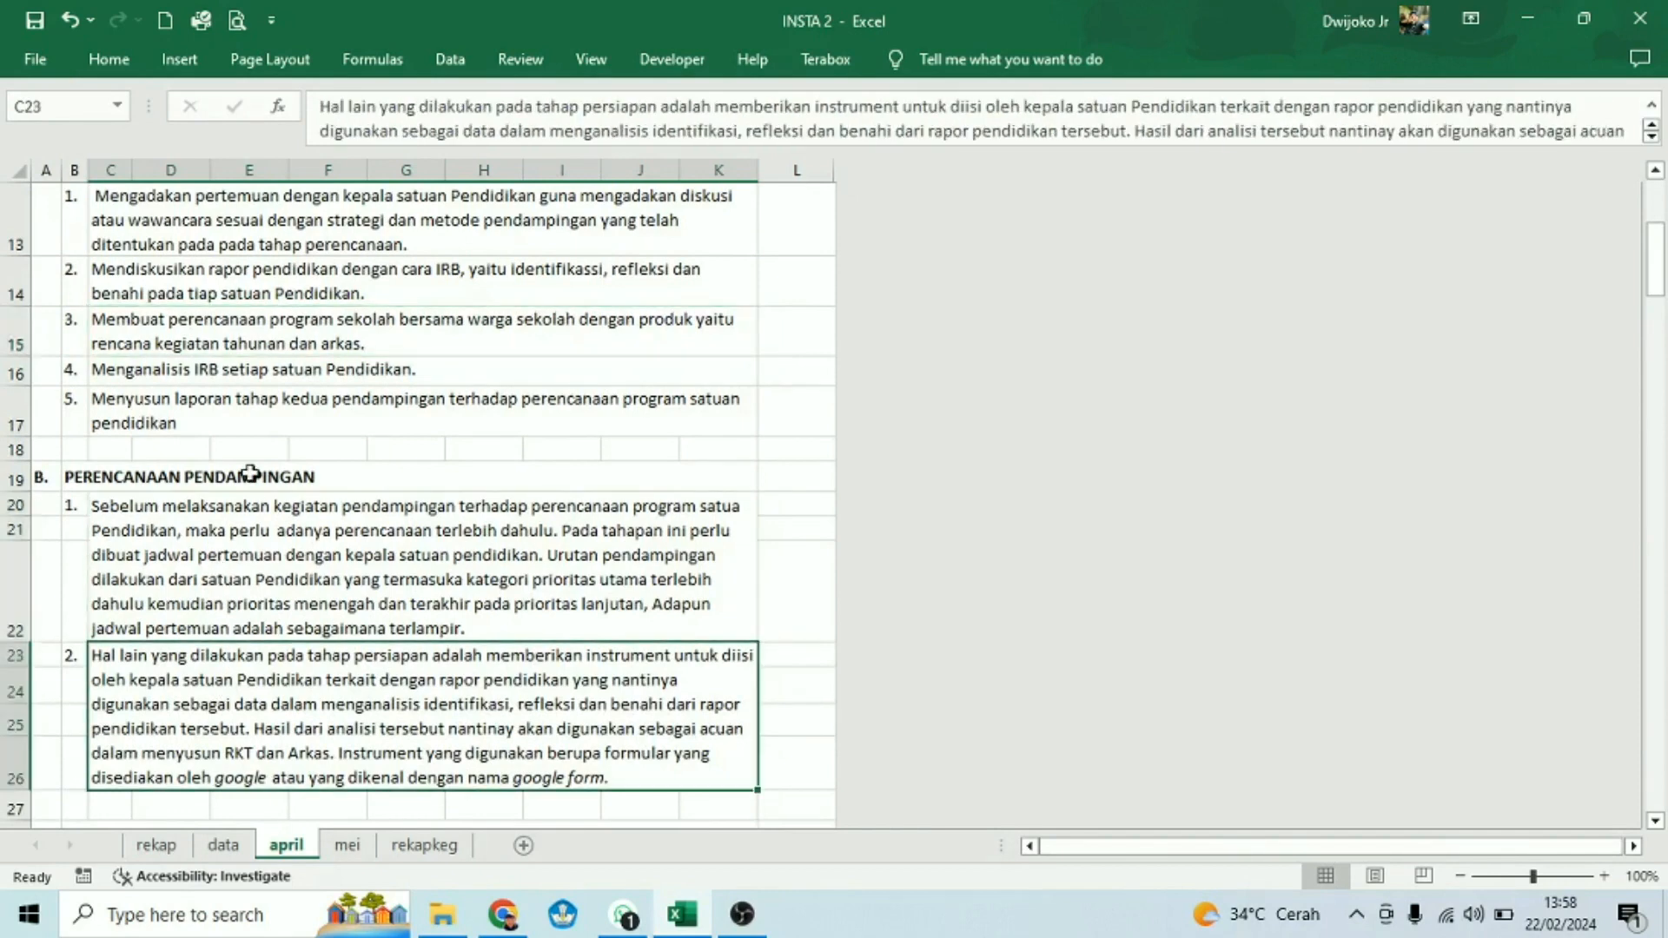
- Look through the april report from its beginning to the Prioritas Utama table under Hasil Kegiatan
{"action": "scroll", "coordinate": [246, 436], "scroll_direction": "up", "scroll_amount": 4}
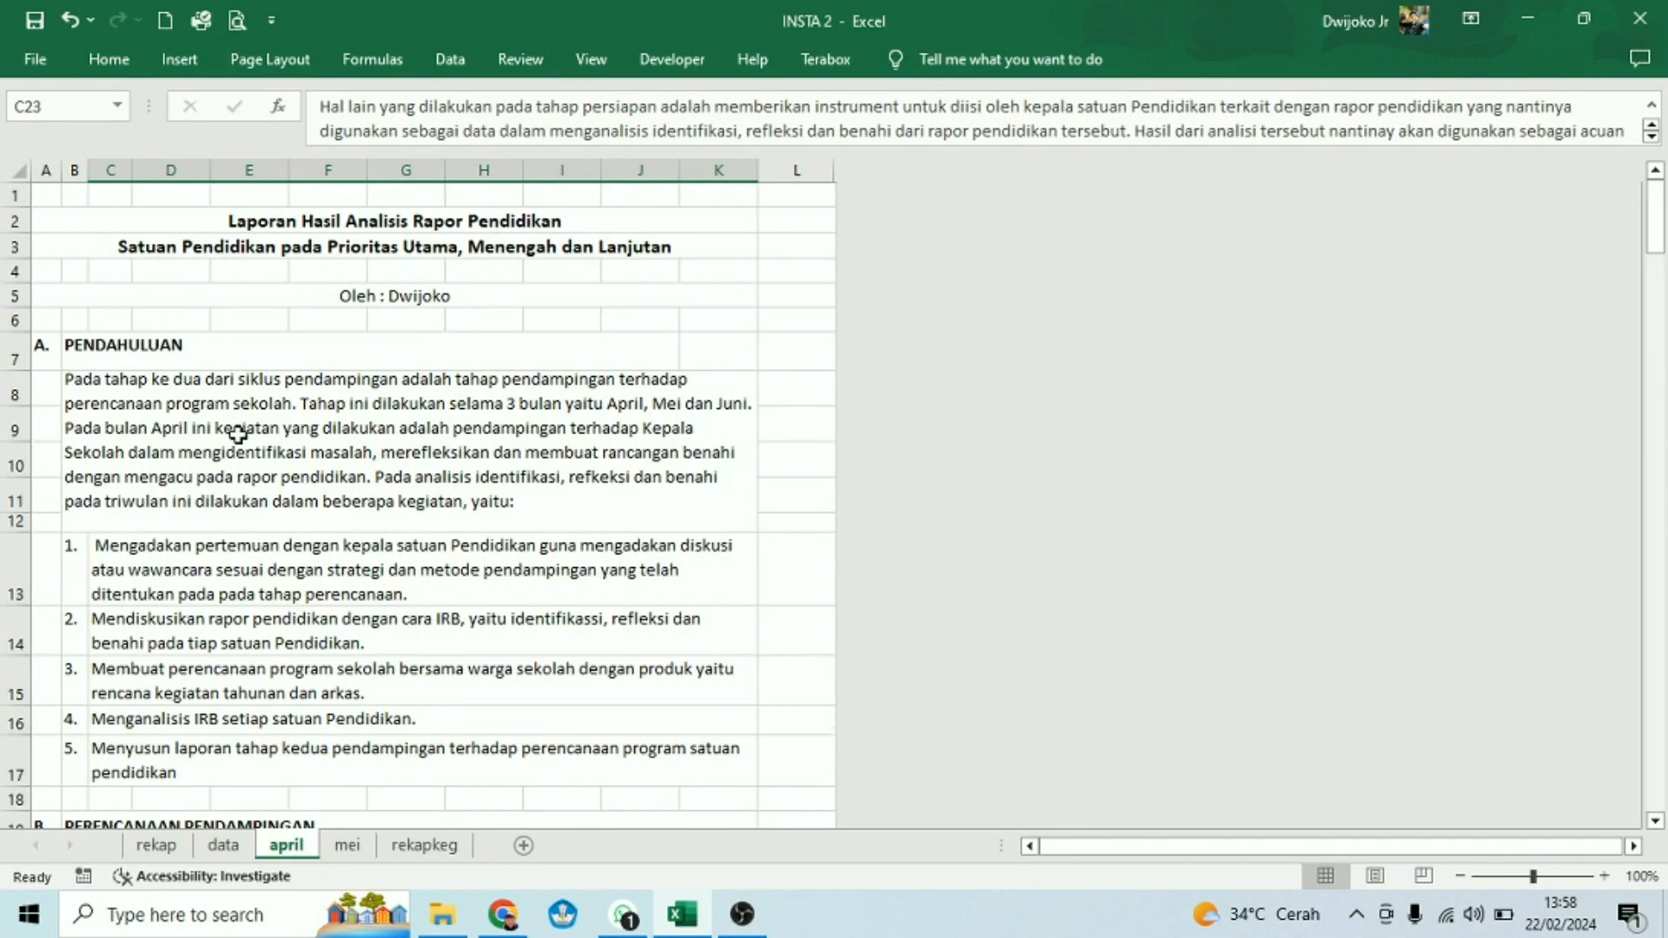
{"action": "scroll", "coordinate": [237, 417], "scroll_direction": "down", "scroll_amount": 6}
{"action": "scroll", "coordinate": [237, 445], "scroll_direction": "down", "scroll_amount": 2}
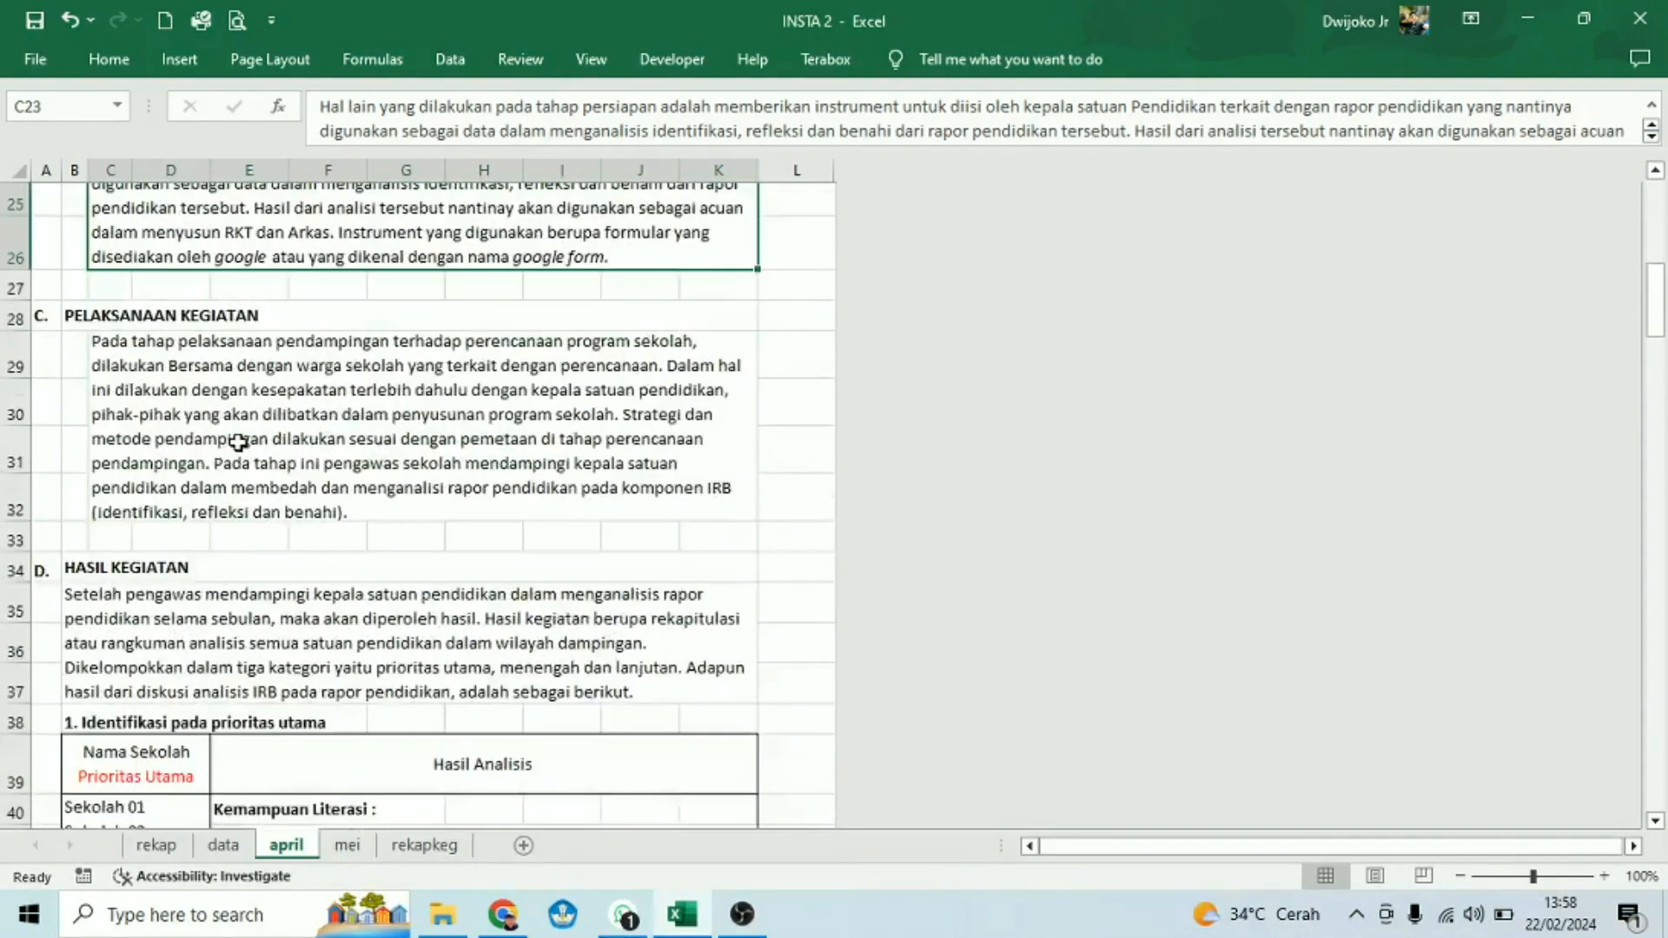
{"action": "scroll", "coordinate": [237, 439], "scroll_direction": "down", "scroll_amount": 3}
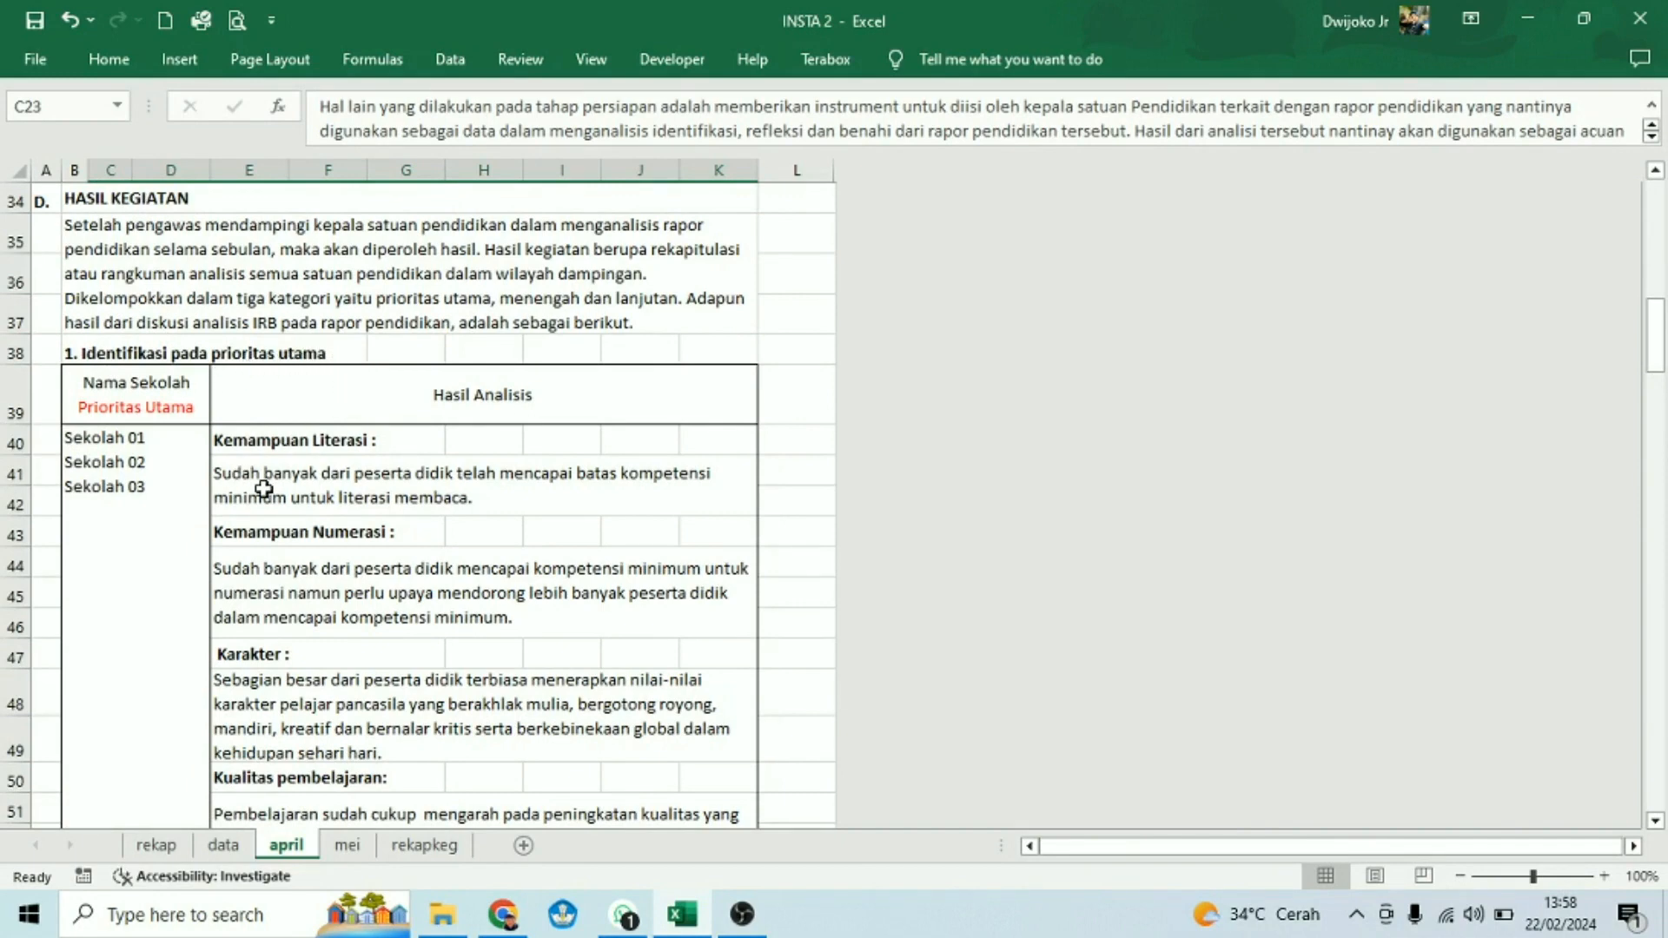
- Compare the Prioritas Utama school list in the april report with the rekap sheet and inspect the Kemampuan Literasi analysis cell
{"action": "left_click", "coordinate": [155, 394]}
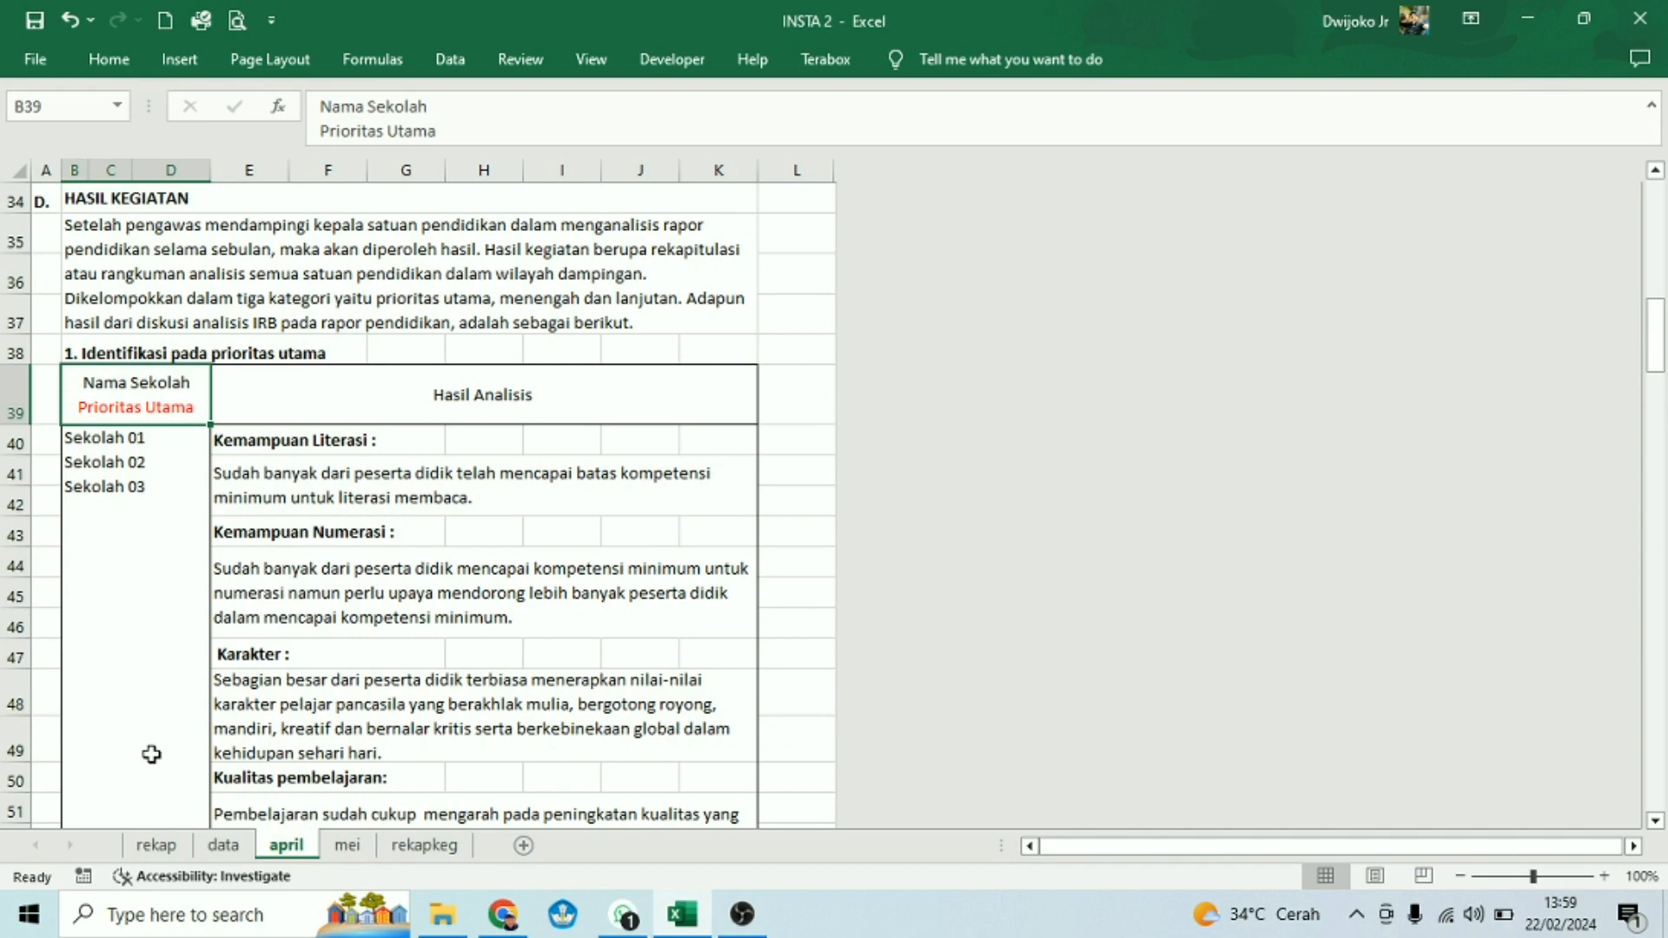
{"action": "left_click", "coordinate": [156, 845]}
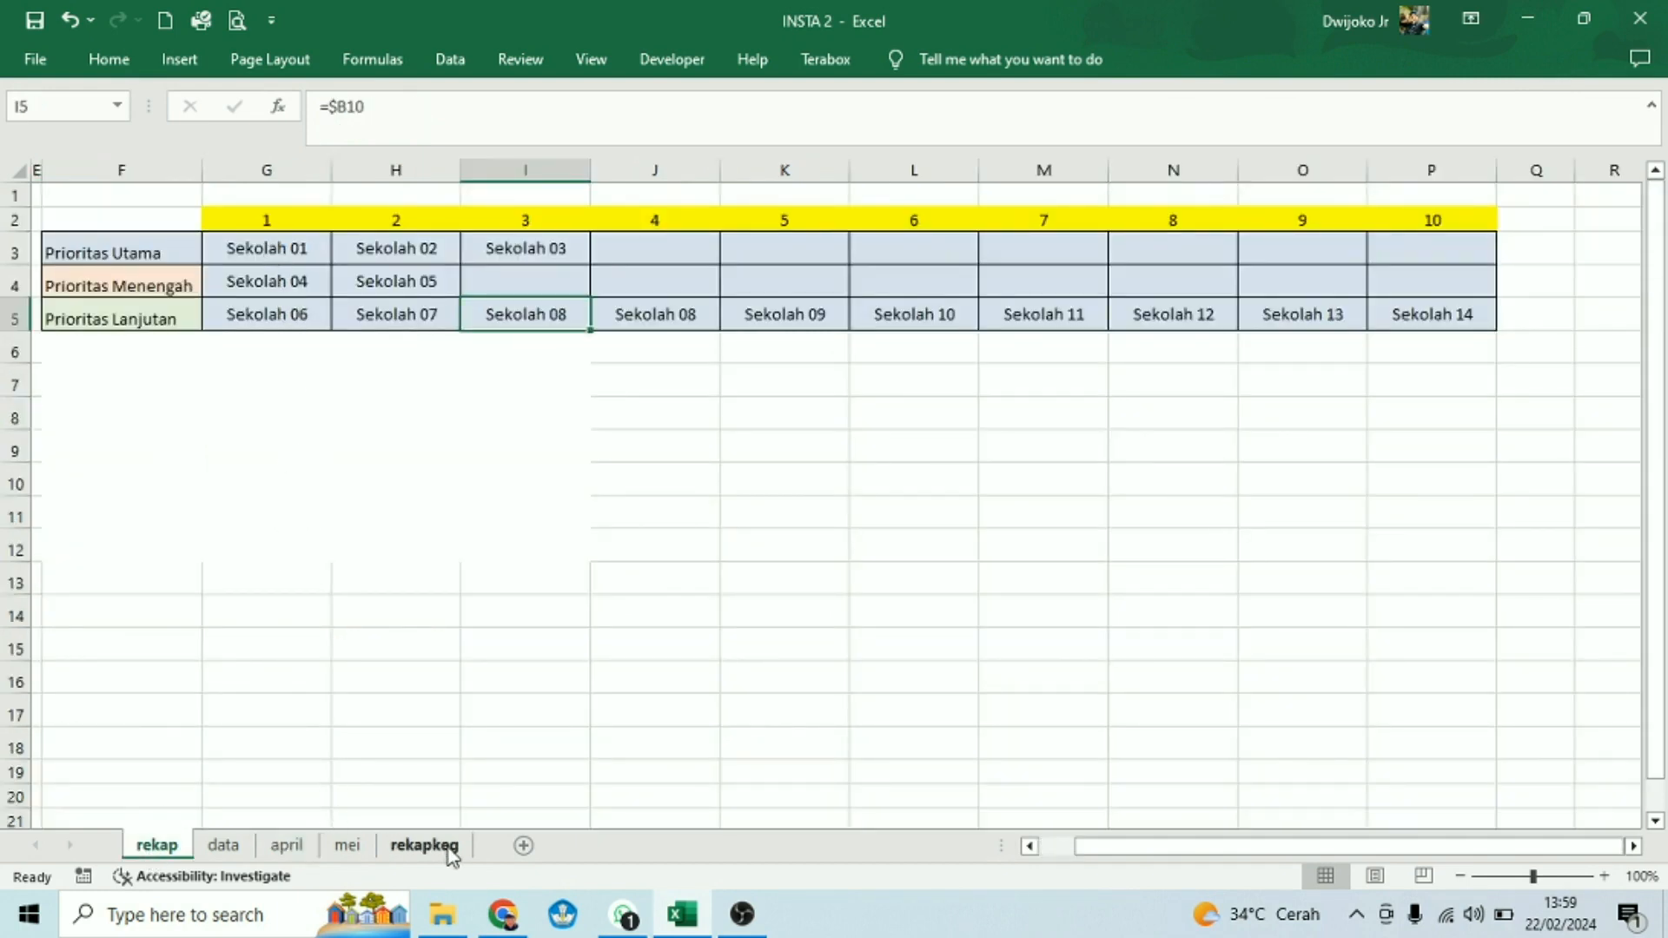
{"action": "left_click", "coordinate": [287, 846]}
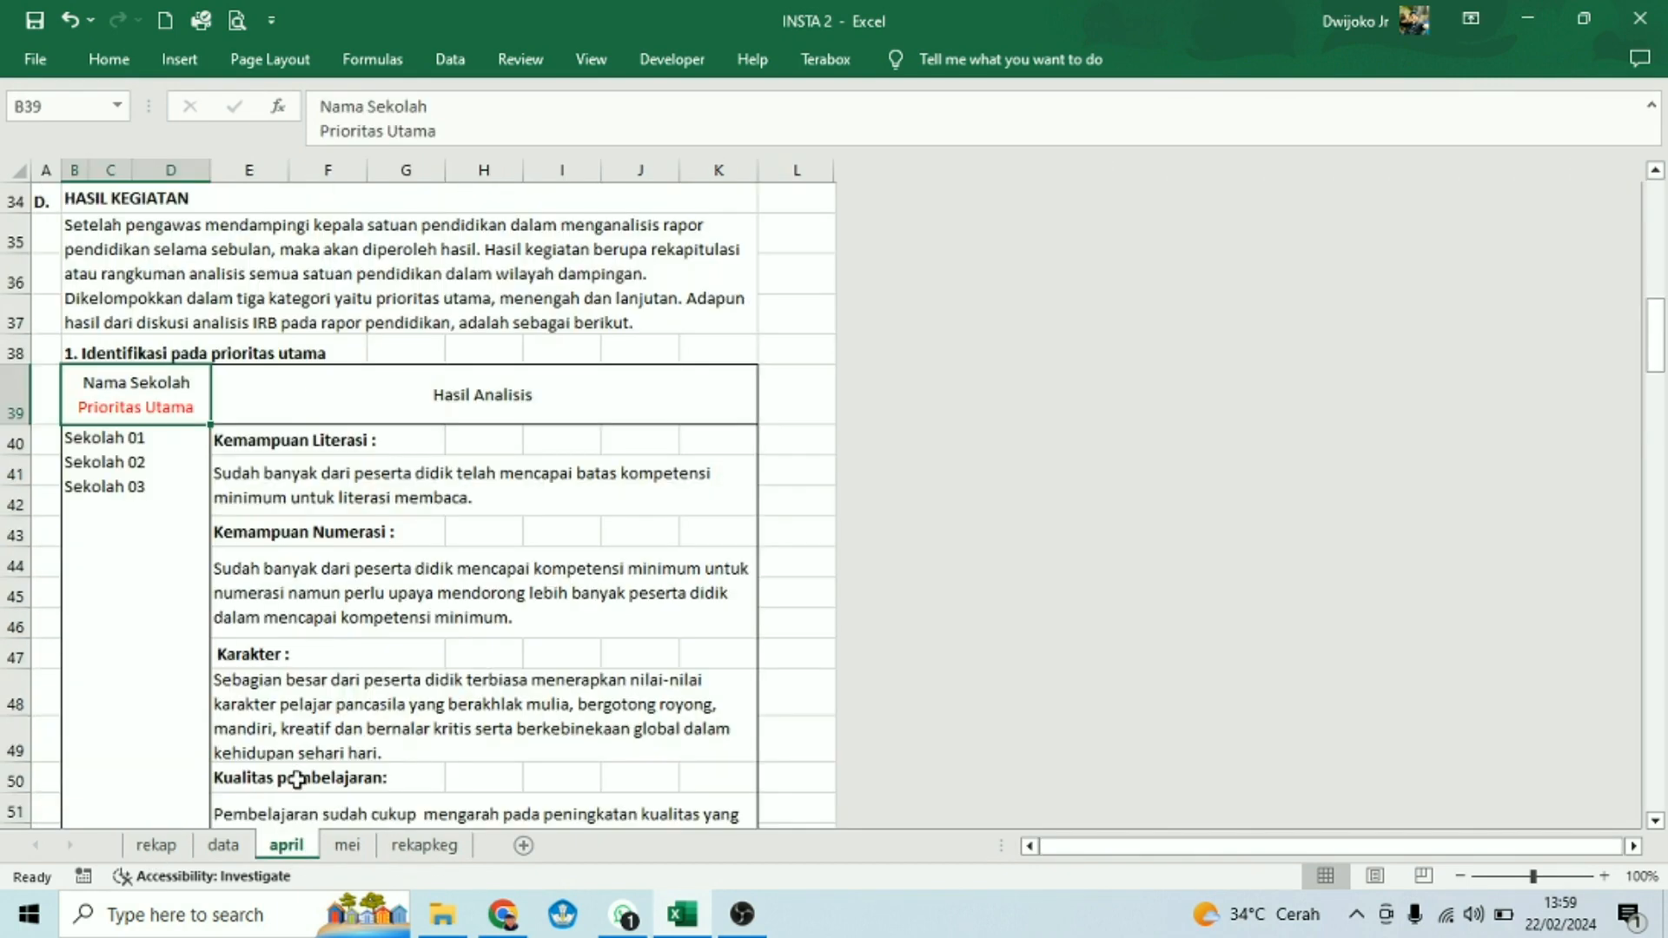
{"action": "left_click", "coordinate": [298, 477]}
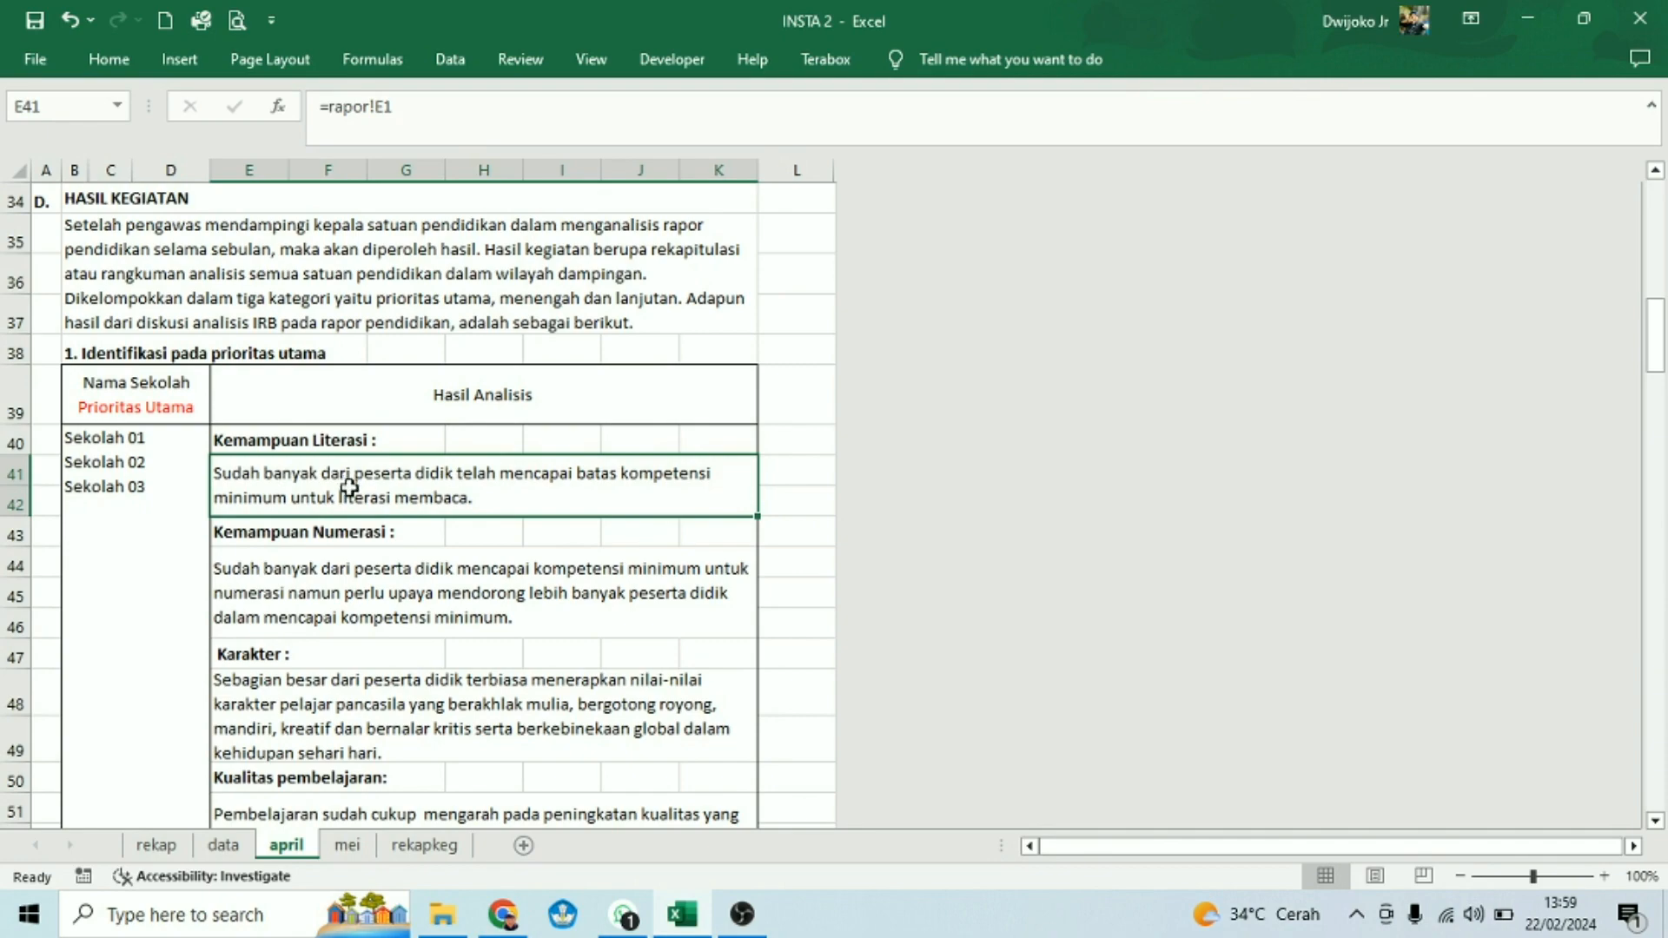
- Inspect the Kemampuan Numerasi and Karakter analysis cells in the Prioritas Utama table of the april report
{"action": "scroll", "coordinate": [347, 484], "scroll_direction": "down", "scroll_amount": 2}
{"action": "left_click", "coordinate": [335, 378]}
{"action": "left_click", "coordinate": [331, 438]}
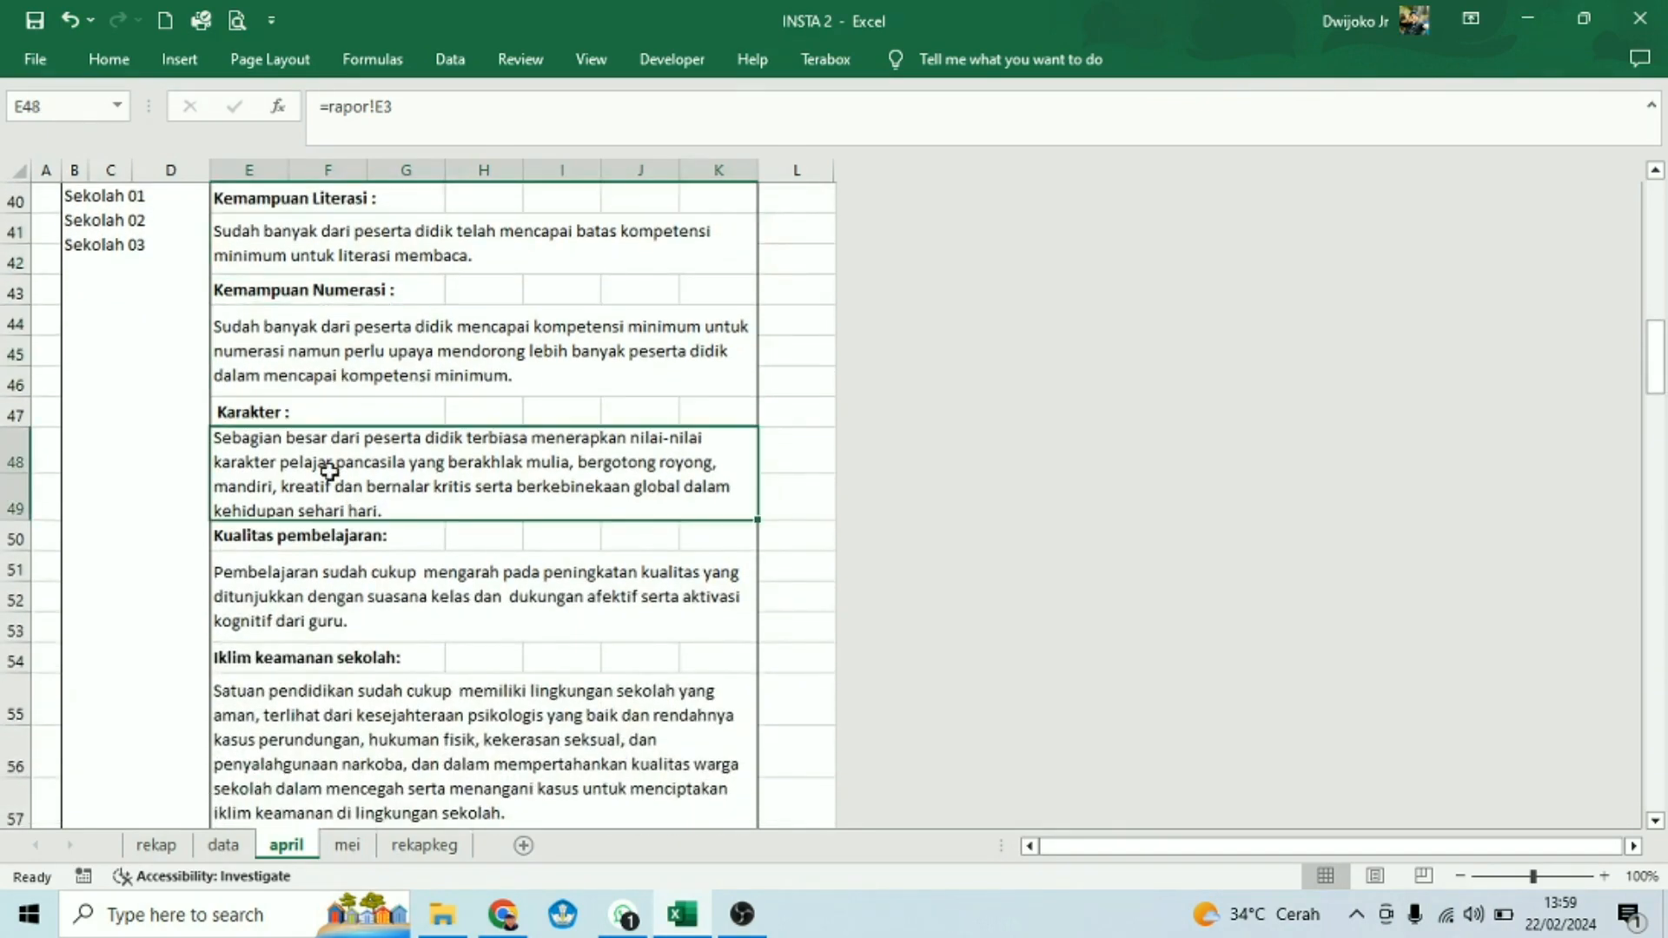
{"action": "scroll", "coordinate": [159, 282], "scroll_direction": "up", "scroll_amount": 2}
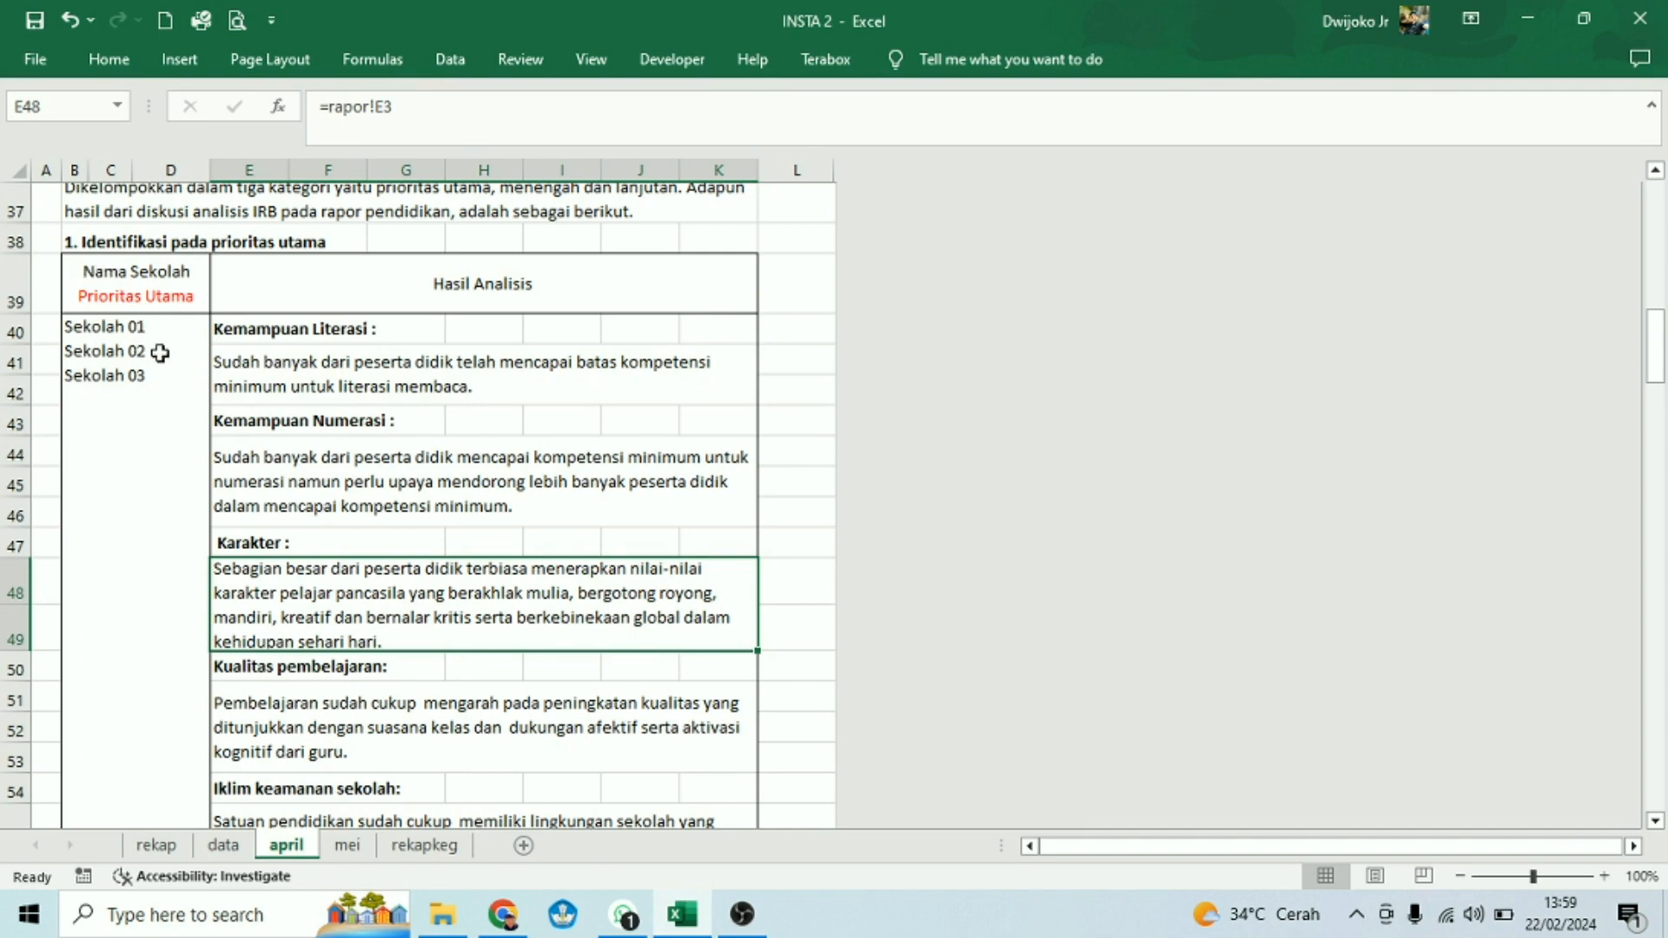
{"action": "left_click", "coordinate": [358, 511]}
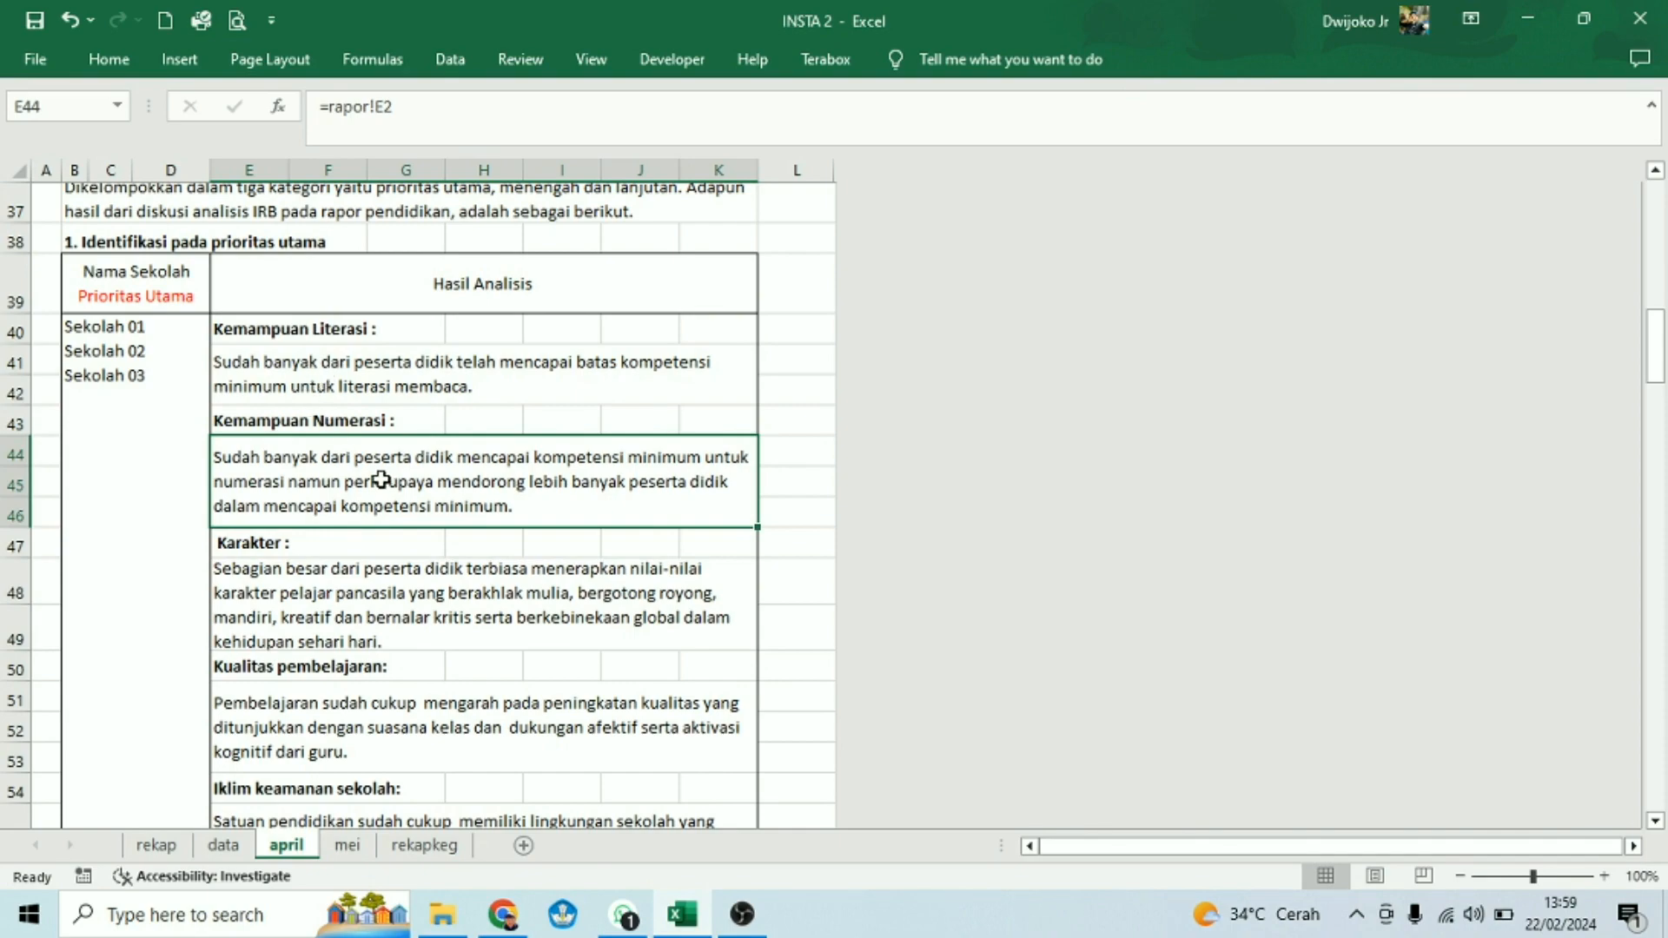
- Look through the april report's Hasil Kegiatan section, from the Prioritas Utama table to the Prioritas Menengah and Prioritas Lanjutan tables
{"action": "scroll", "coordinate": [382, 480], "scroll_direction": "up", "scroll_amount": 5}
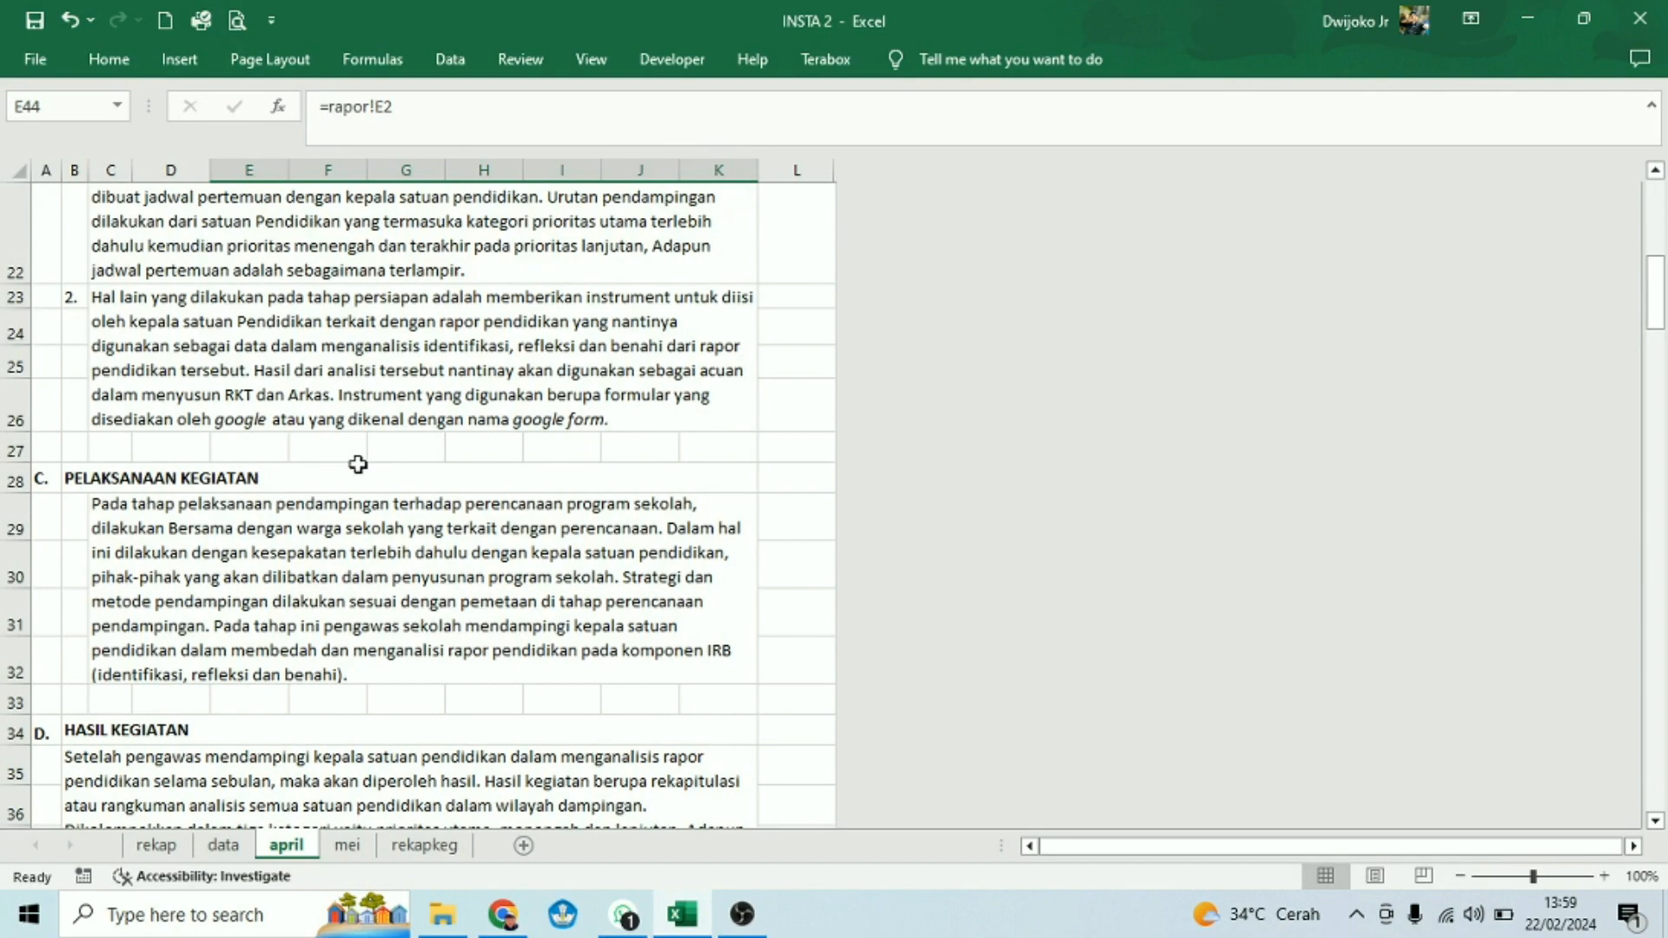
{"action": "scroll", "coordinate": [358, 464], "scroll_direction": "down", "scroll_amount": 2}
{"action": "scroll", "coordinate": [356, 469], "scroll_direction": "down", "scroll_amount": 2}
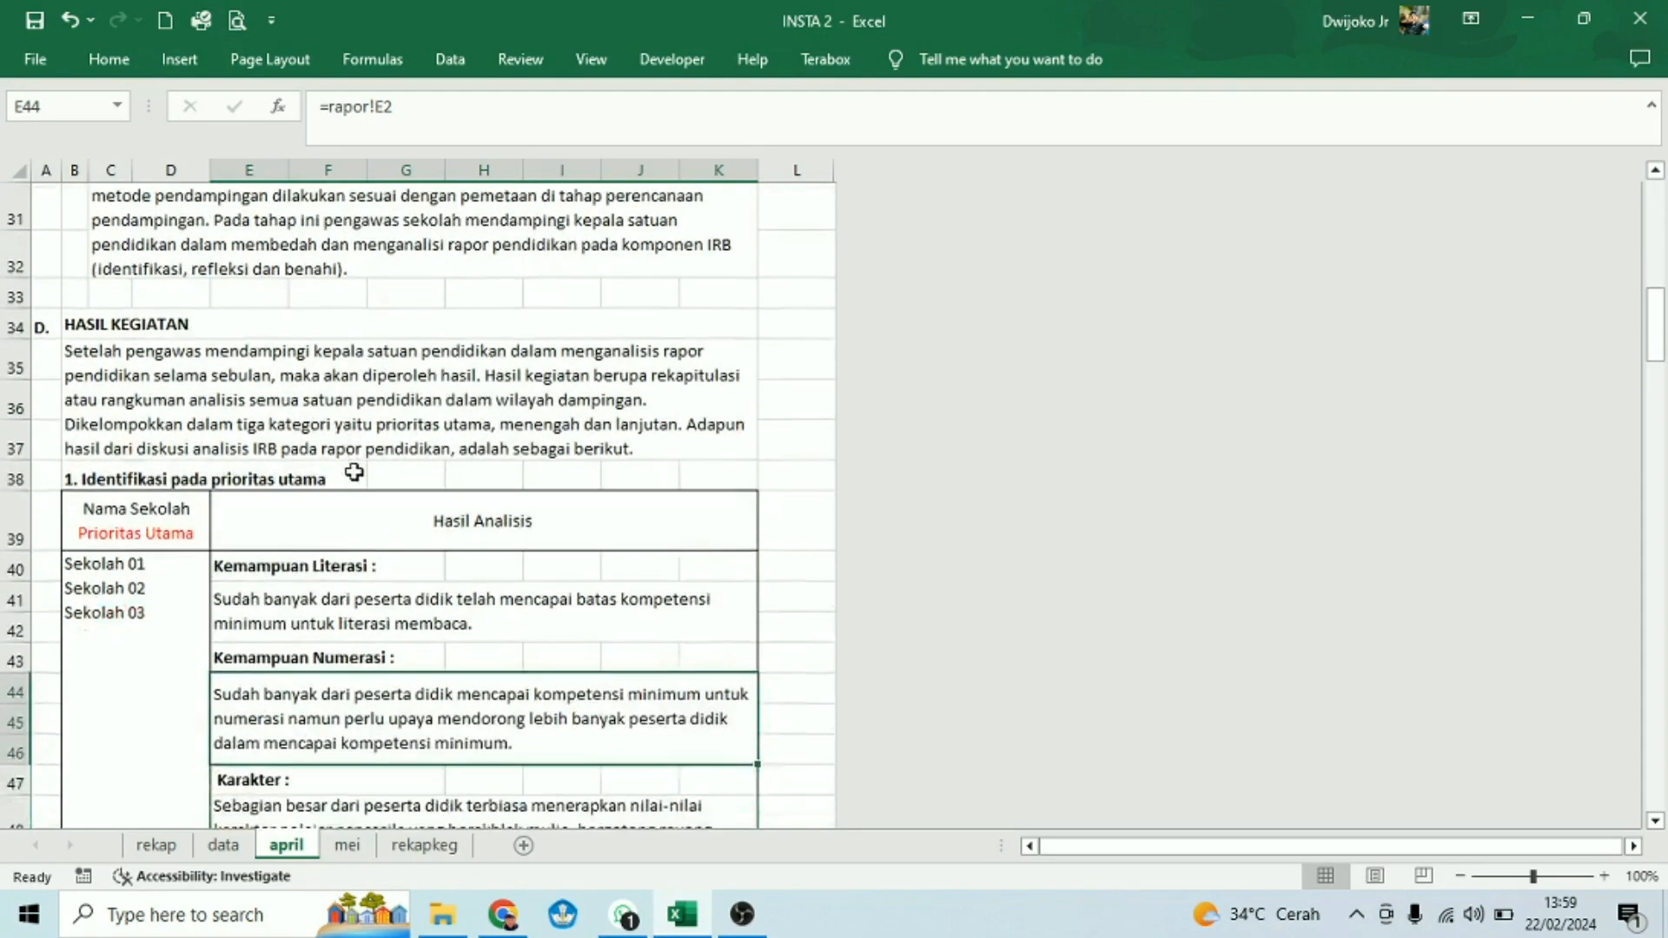
{"action": "scroll", "coordinate": [355, 471], "scroll_direction": "down", "scroll_amount": 2}
{"action": "scroll", "coordinate": [354, 472], "scroll_direction": "down", "scroll_amount": 4}
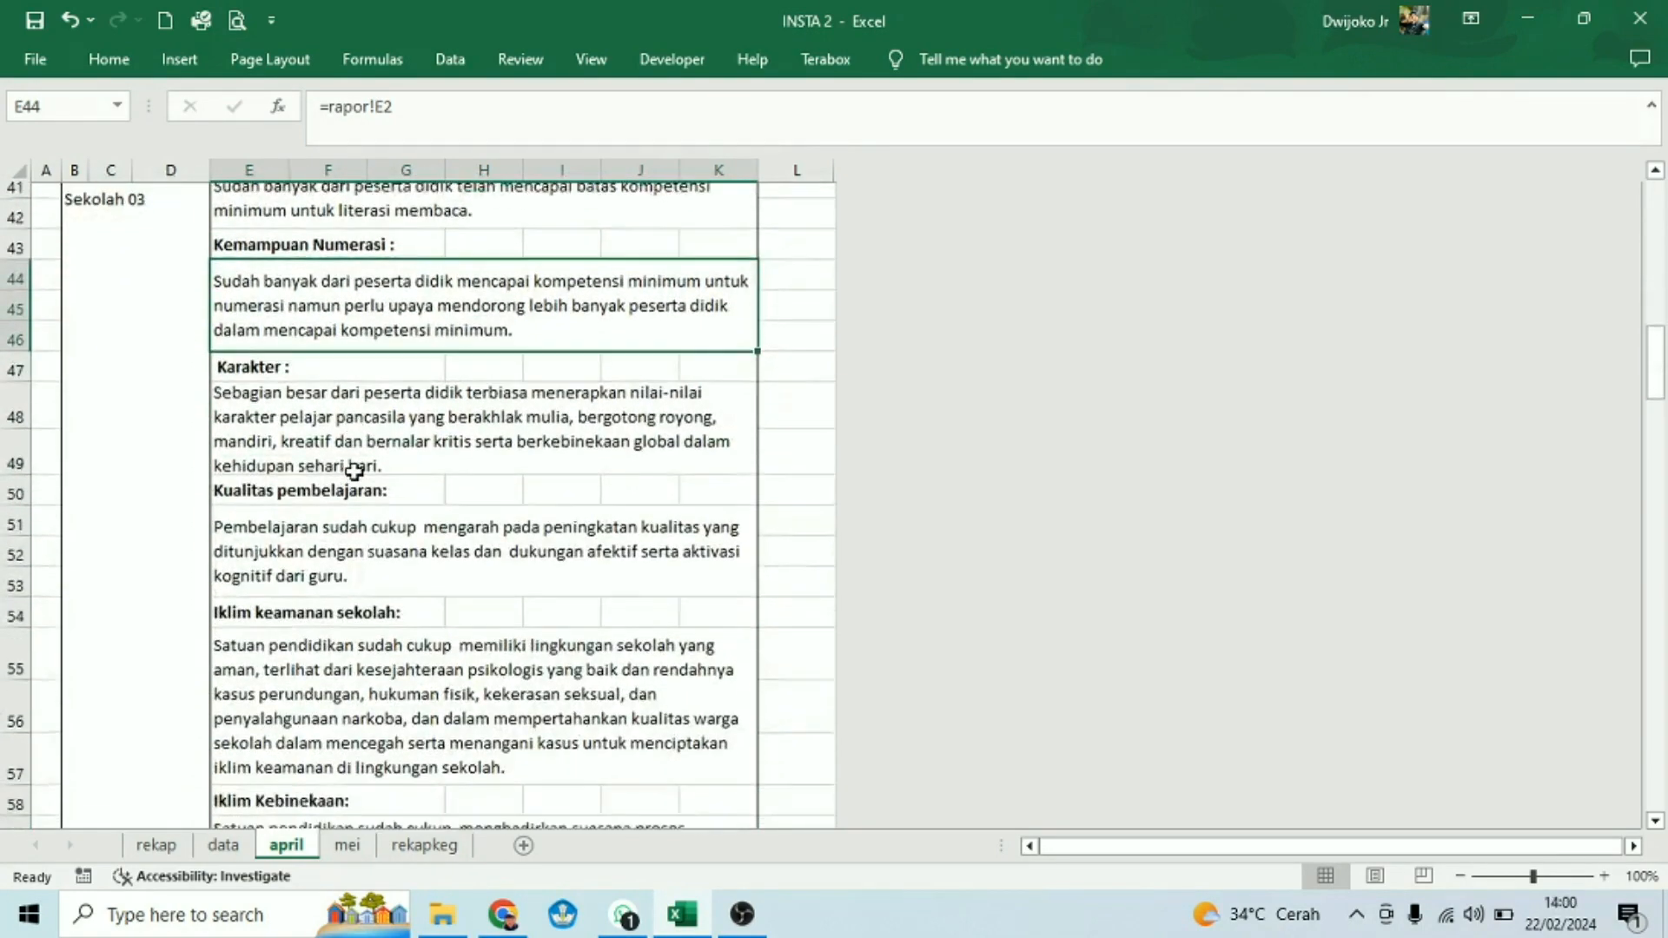
{"action": "scroll", "coordinate": [354, 472], "scroll_direction": "down", "scroll_amount": 2}
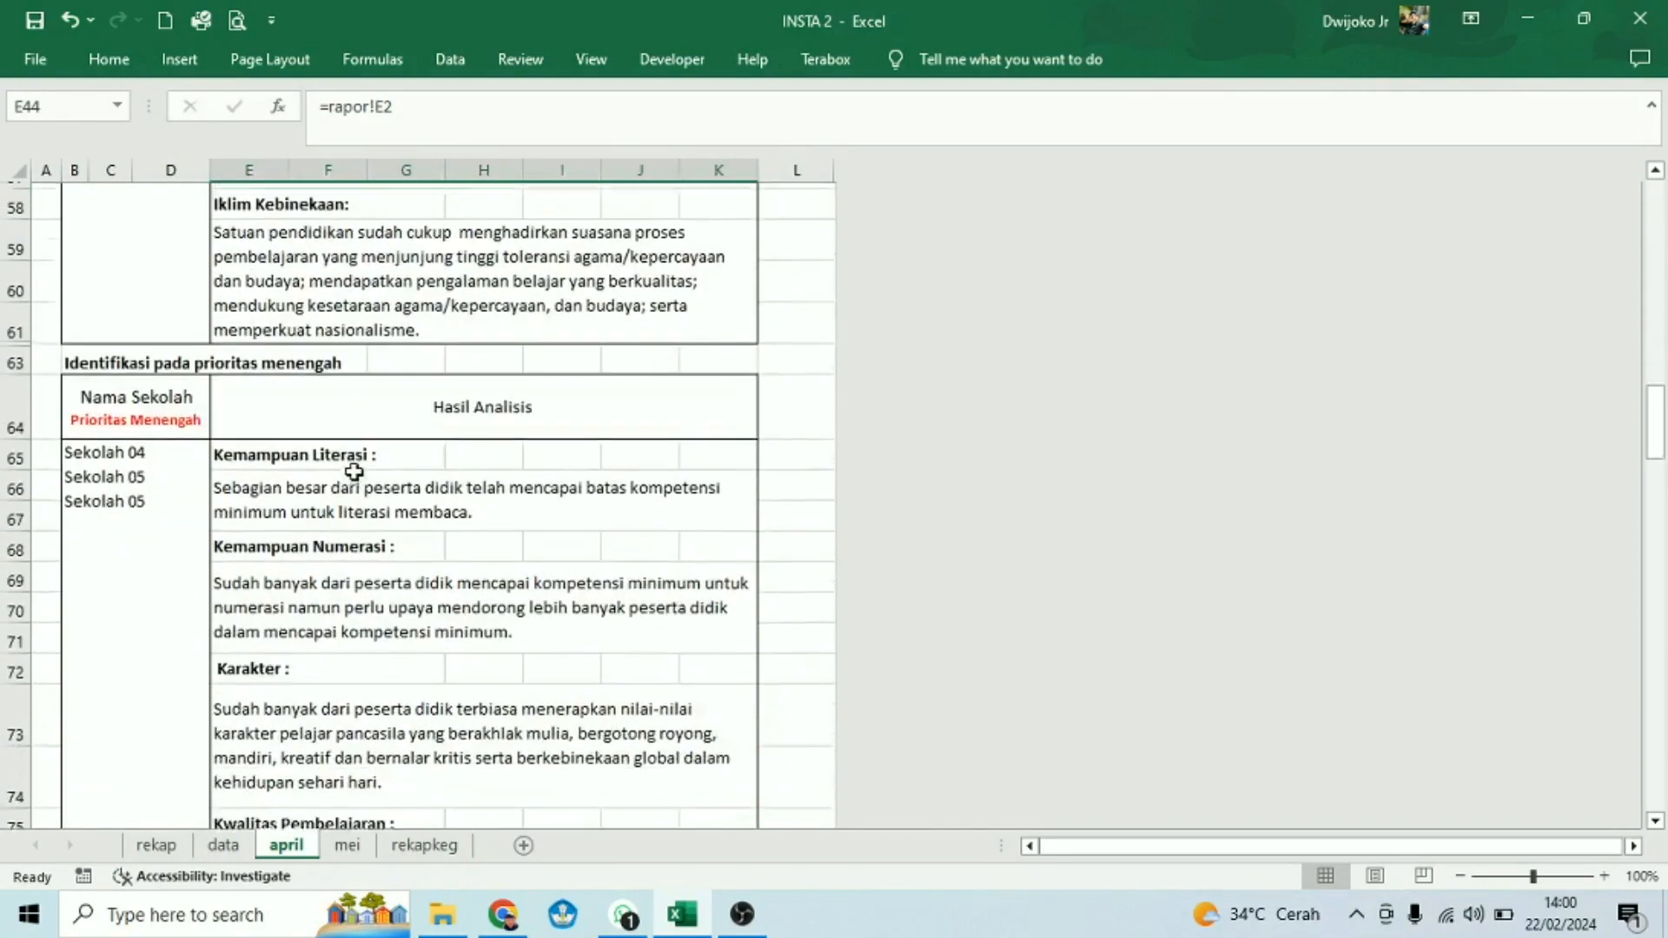
{"action": "scroll", "coordinate": [354, 472], "scroll_direction": "down", "scroll_amount": 2}
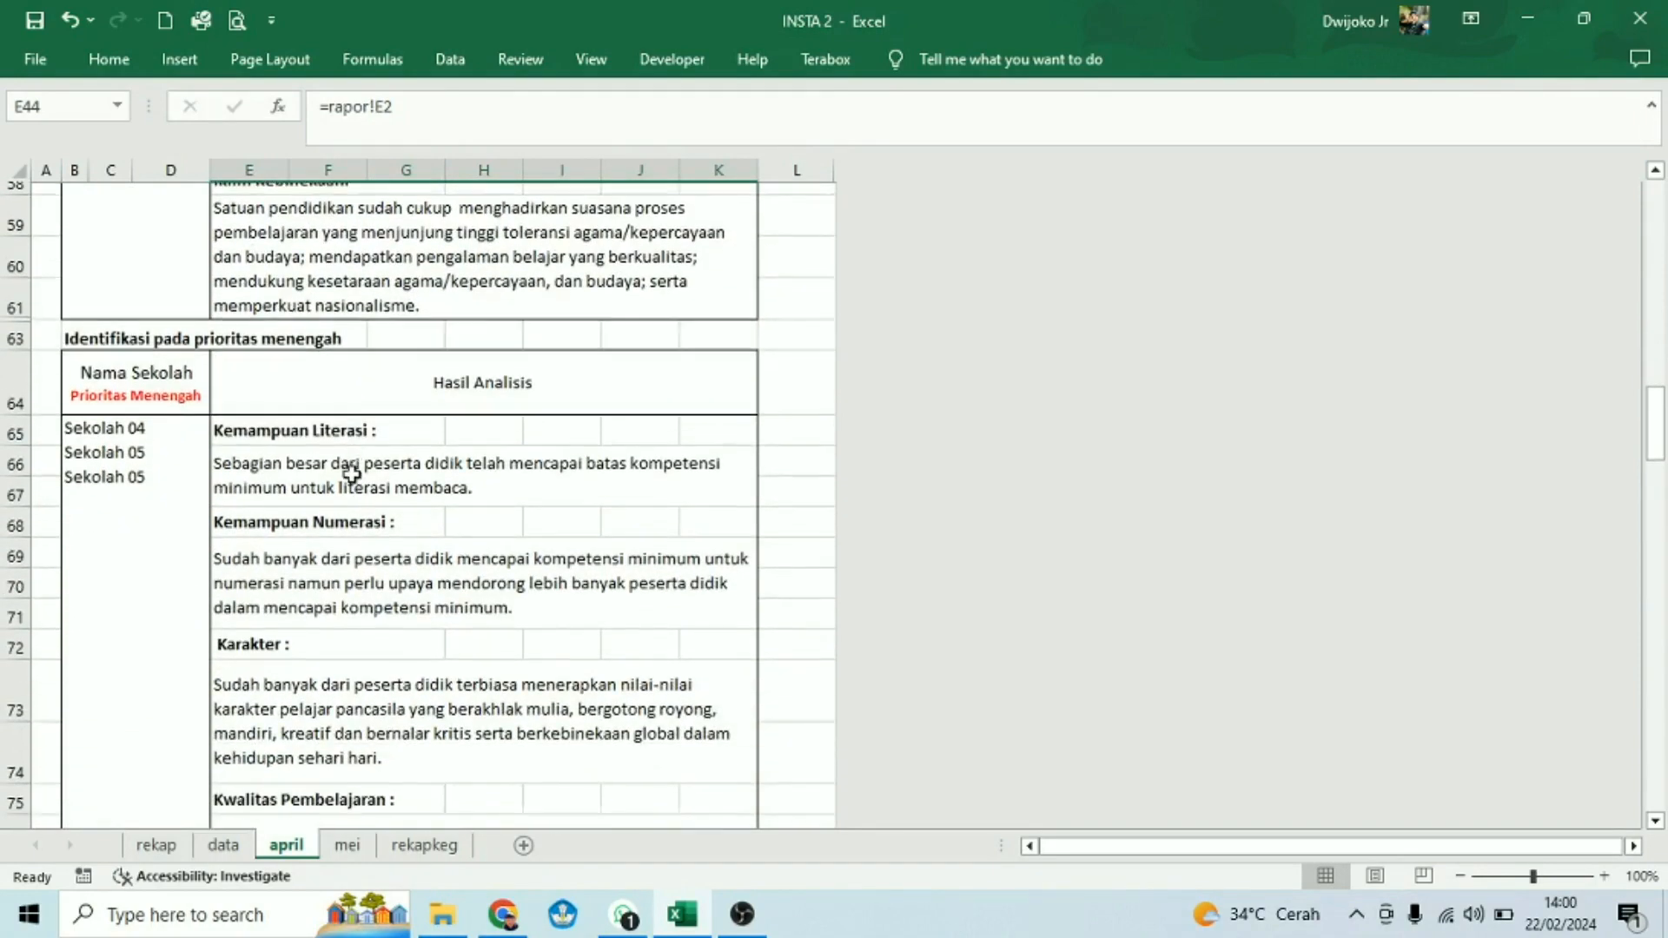
{"action": "scroll", "coordinate": [351, 477], "scroll_direction": "down", "scroll_amount": 5}
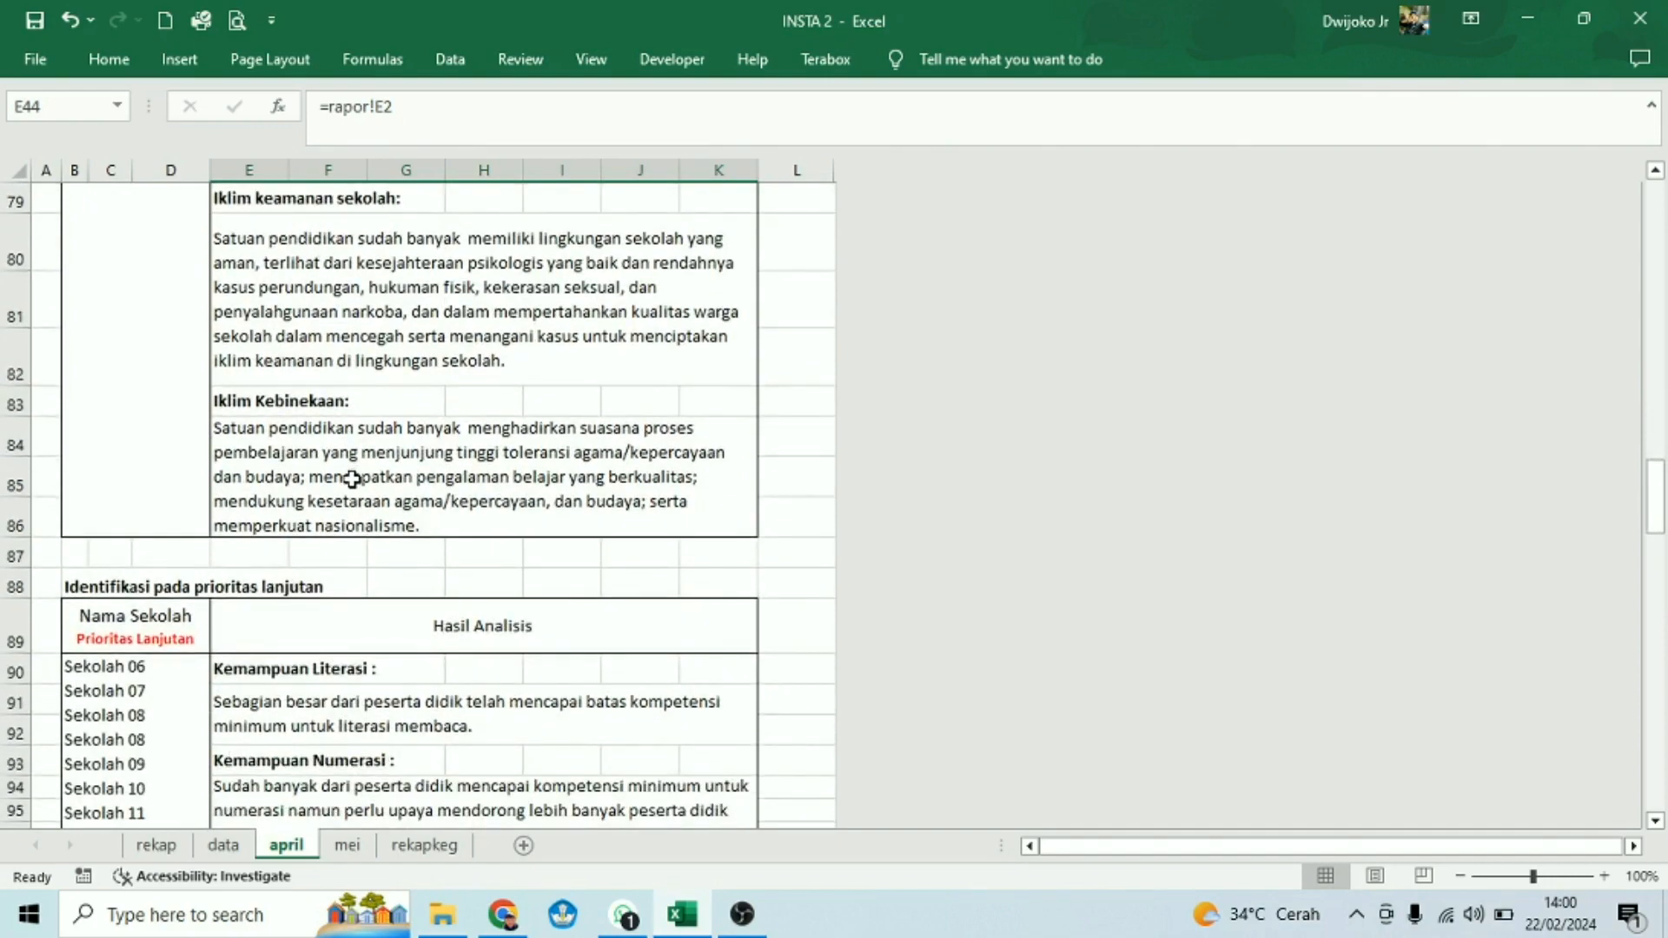
{"action": "scroll", "coordinate": [351, 477], "scroll_direction": "down", "scroll_amount": 4}
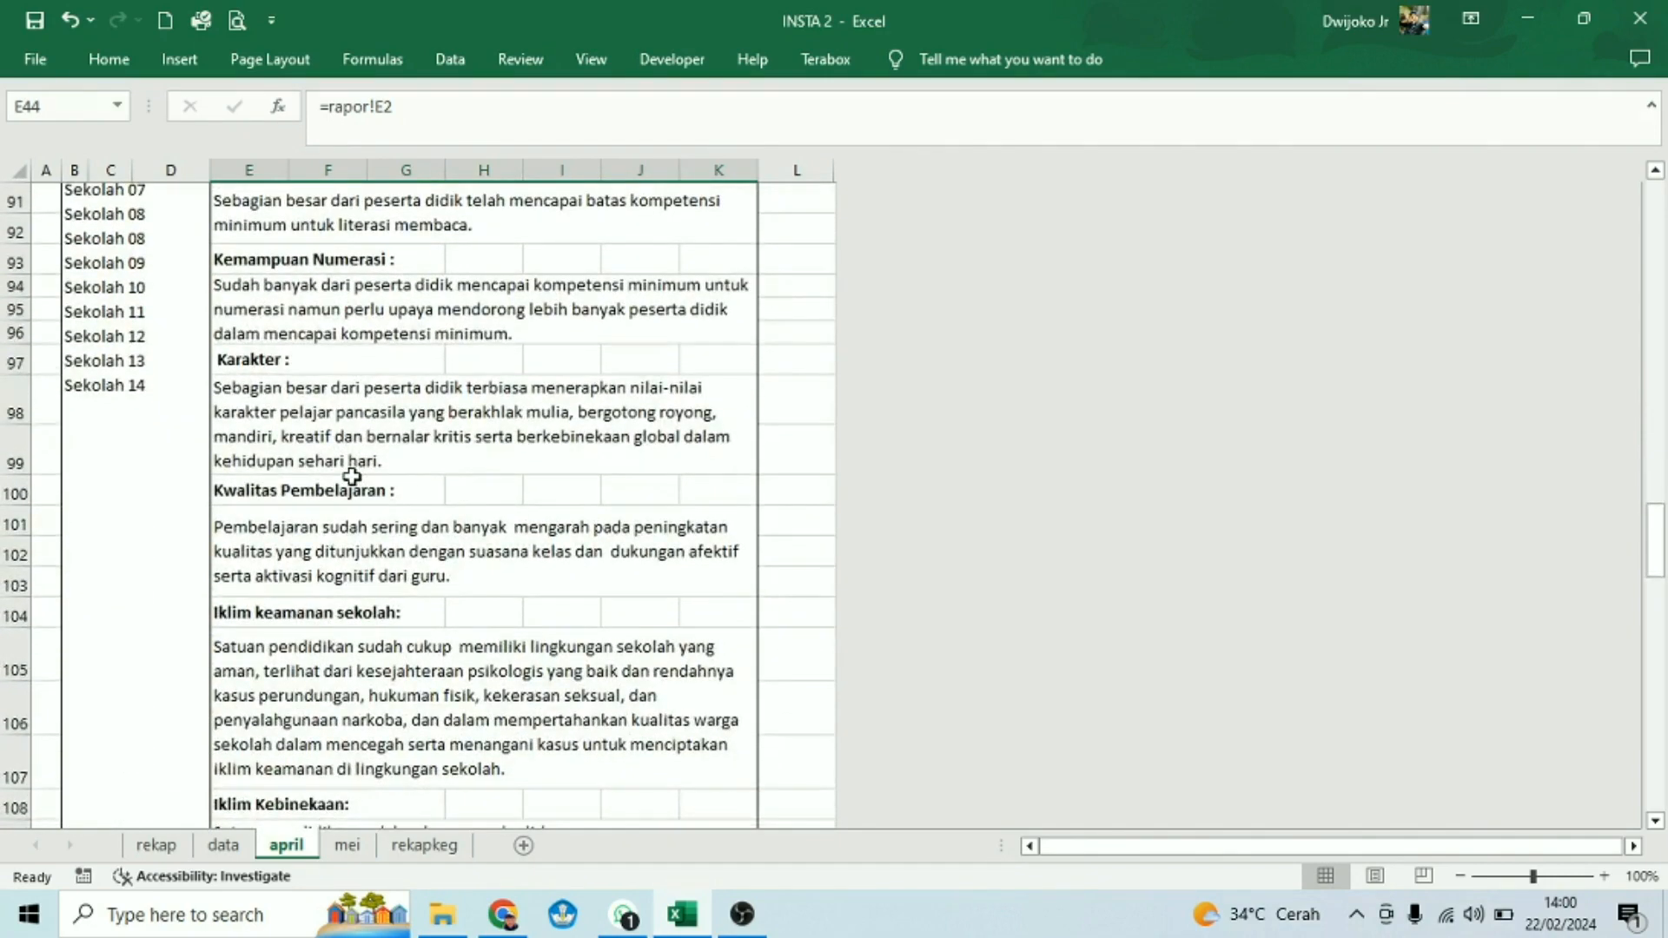
- Inspect the Refleksi, Benahi and first Tindak Lanjut text cells at the end of the april report
{"action": "scroll", "coordinate": [352, 477], "scroll_direction": "down", "scroll_amount": 5}
{"action": "scroll", "coordinate": [350, 477], "scroll_direction": "down", "scroll_amount": 3}
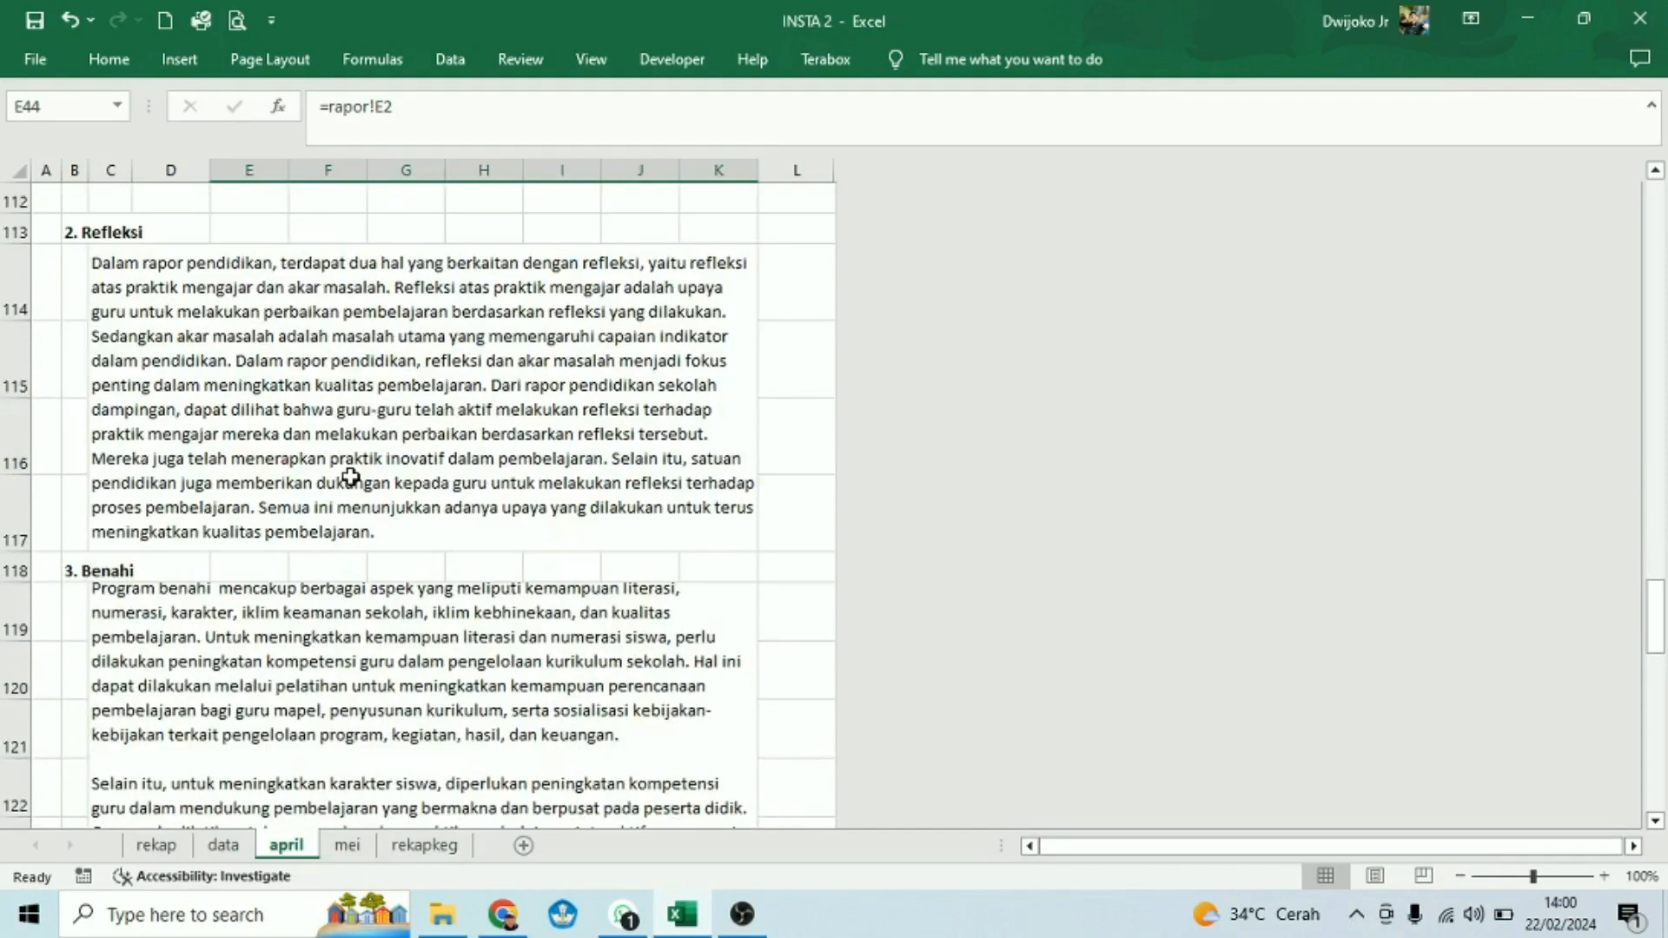
{"action": "left_click", "coordinate": [343, 438]}
{"action": "scroll", "coordinate": [382, 408], "scroll_direction": "down", "scroll_amount": 2}
{"action": "left_click", "coordinate": [285, 496]}
{"action": "scroll", "coordinate": [285, 495], "scroll_direction": "down", "scroll_amount": 5}
{"action": "left_click", "coordinate": [274, 388]}
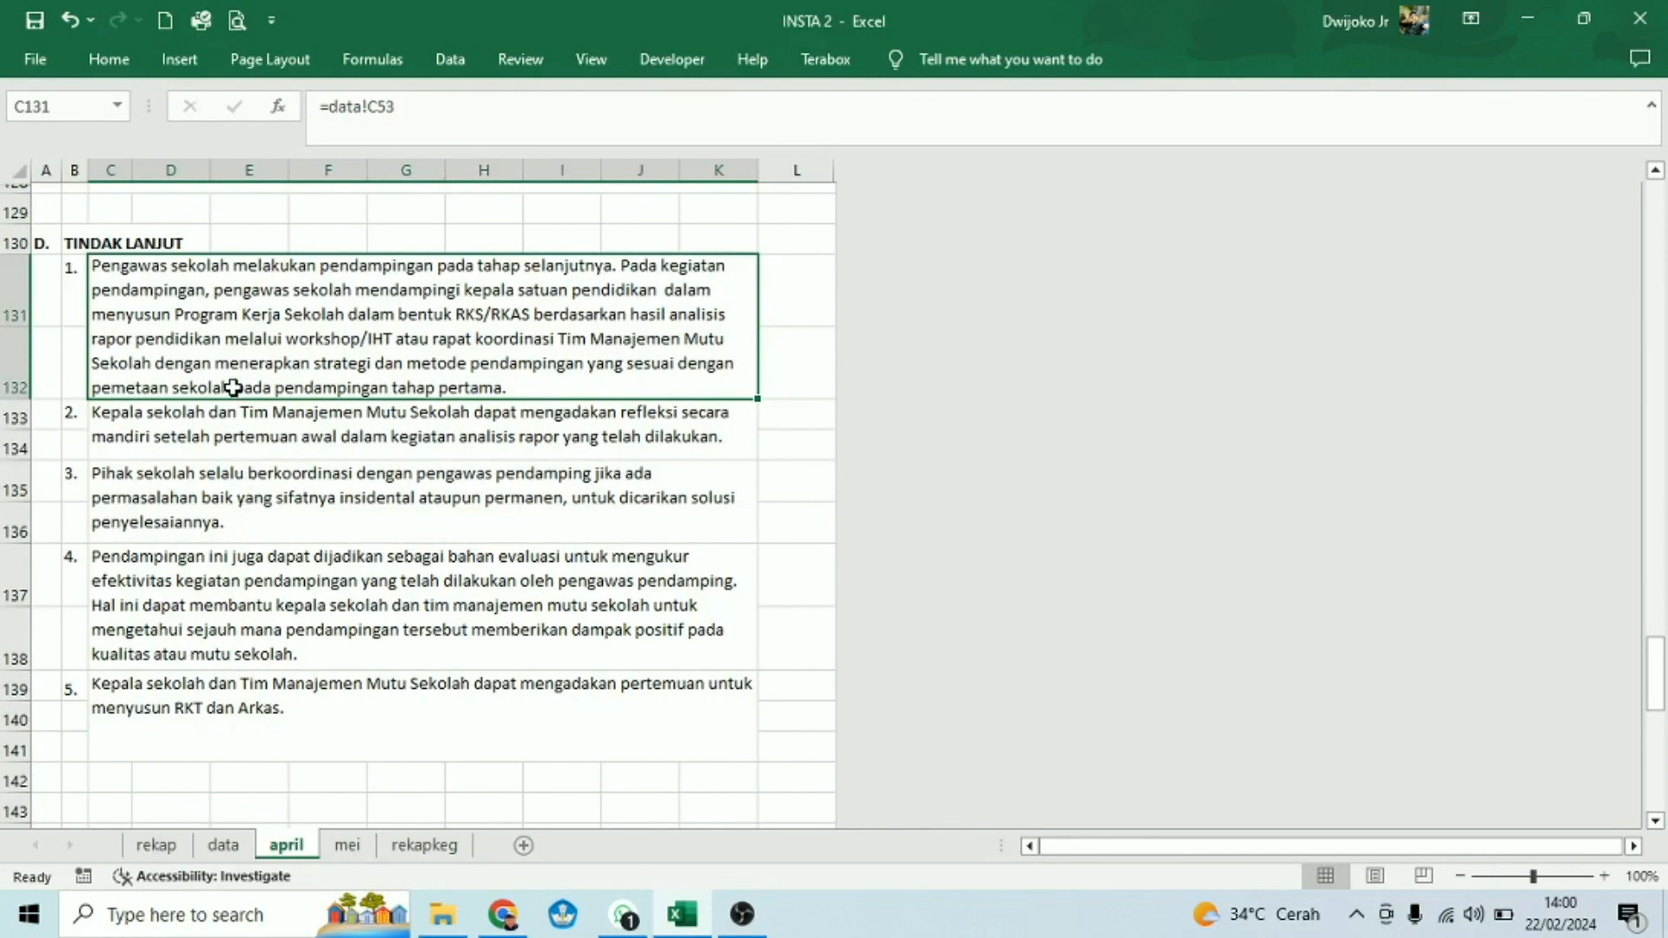
{"action": "scroll", "coordinate": [233, 387], "scroll_direction": "up", "scroll_amount": 3}
- View the Create PDF/XPS Document export option and return to the april report without exporting
{"action": "left_click", "coordinate": [40, 66]}
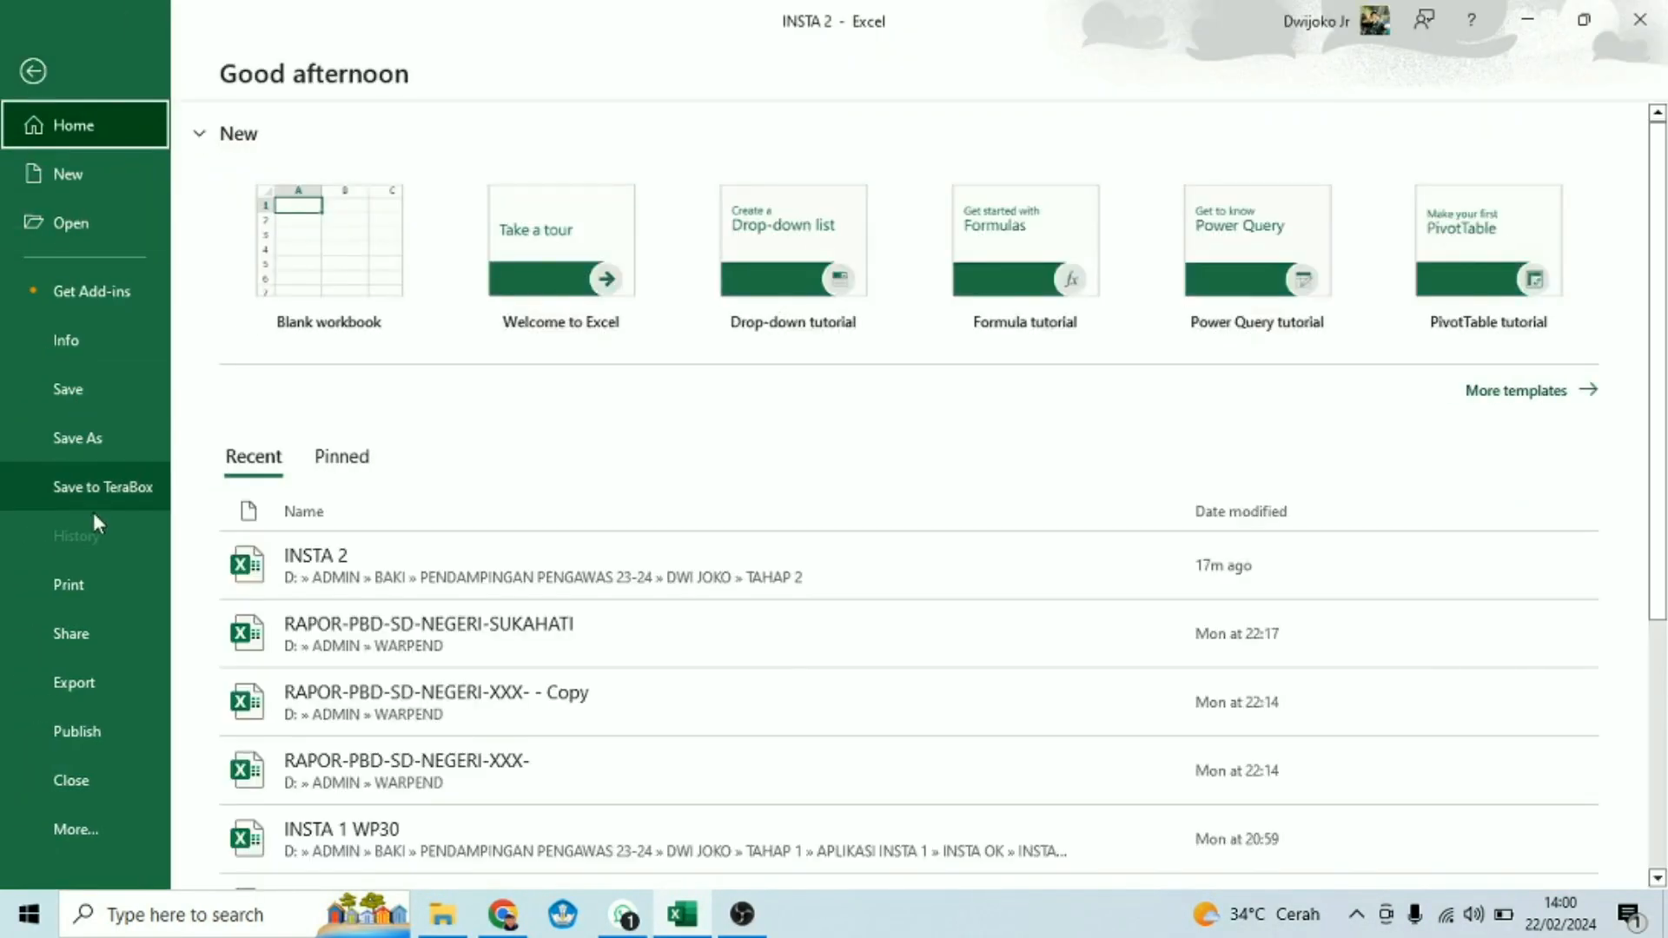
{"action": "left_click", "coordinate": [82, 675]}
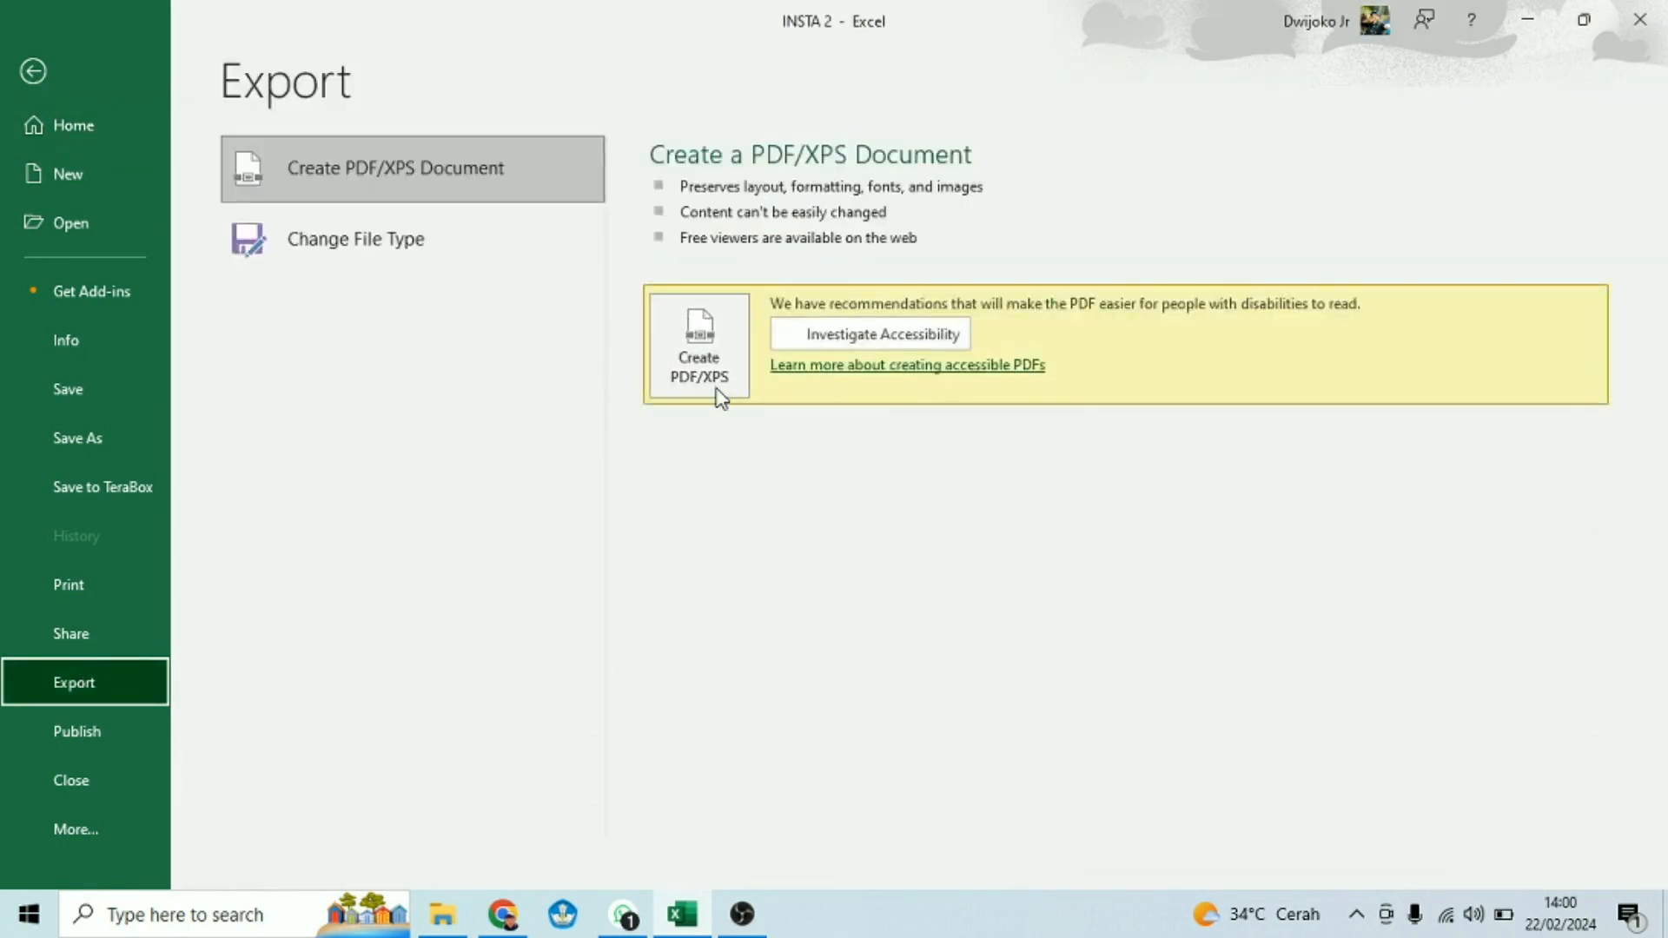
{"action": "left_click", "coordinate": [33, 71]}
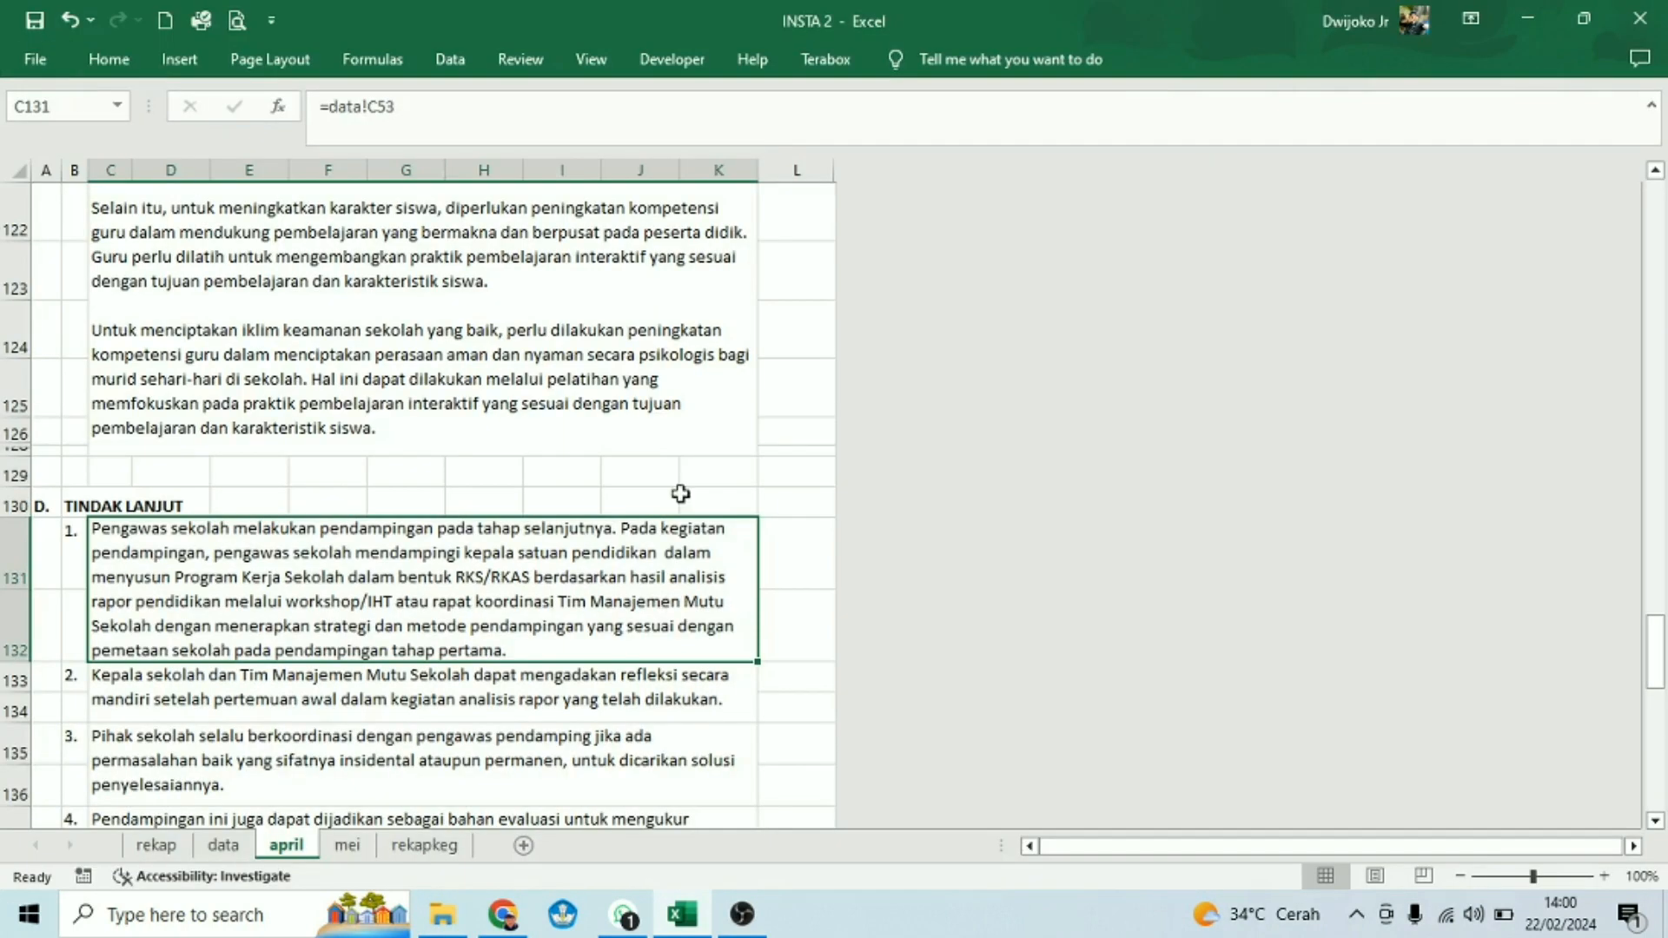
- Return to the start of the april report and inspect its Pendahuluan, Perencanaan Pendampingan, Pelaksanaan Kegiatan and Hasil Kegiatan text cells
{"action": "scroll", "coordinate": [372, 495], "scroll_direction": "down", "scroll_amount": 3}
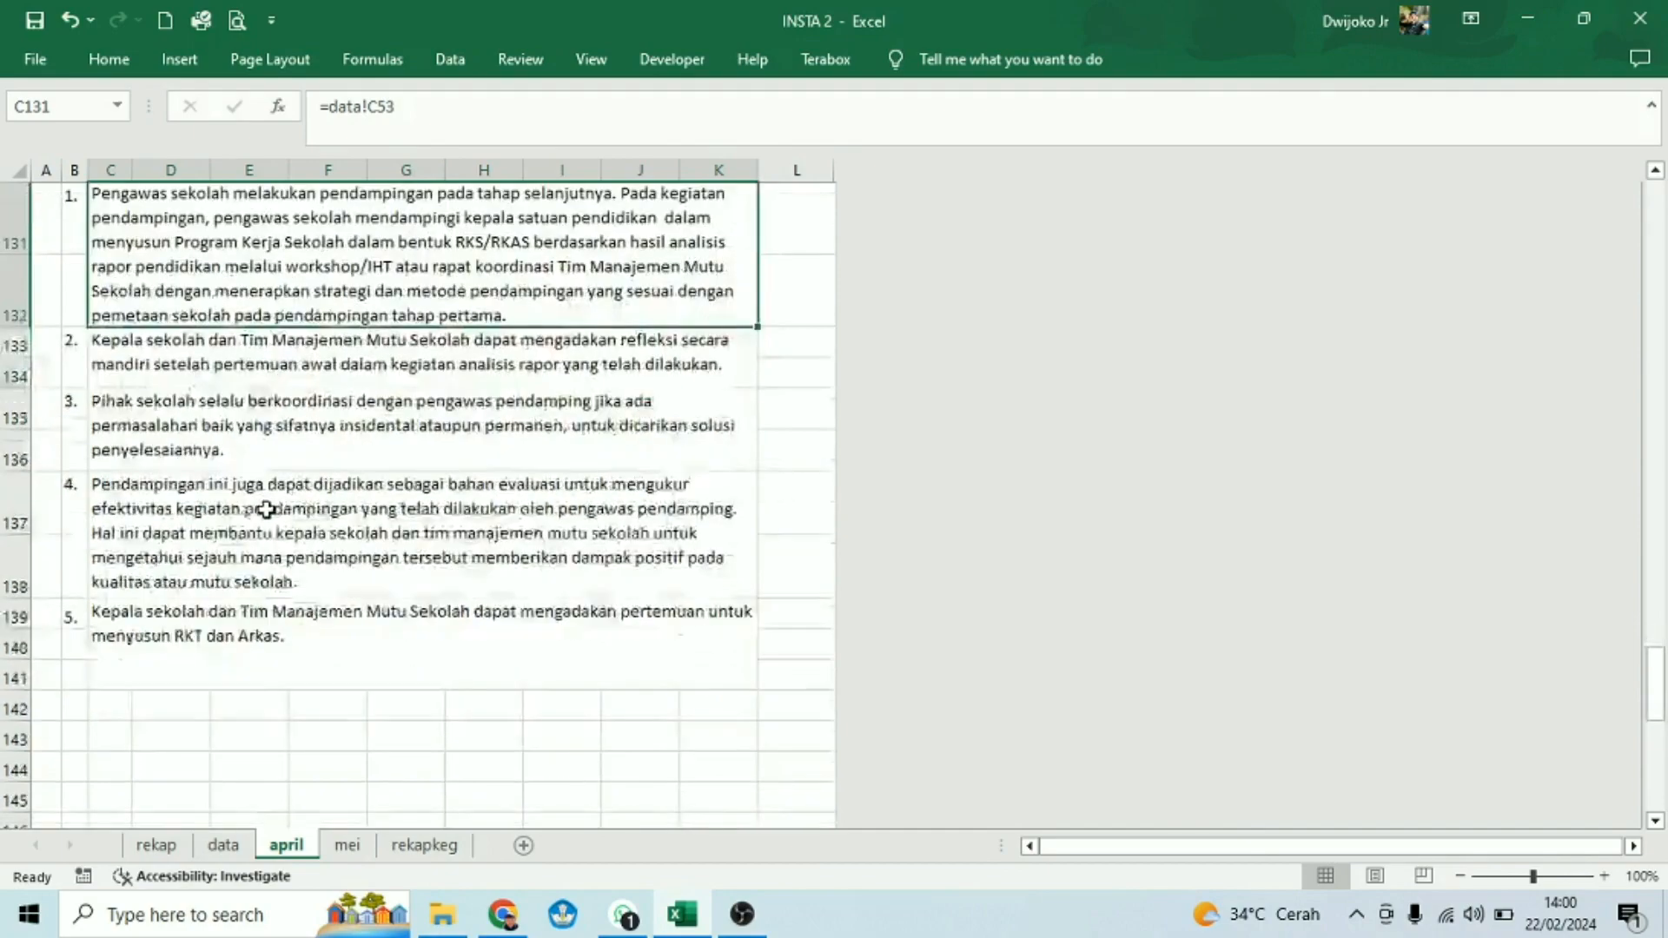
{"action": "scroll", "coordinate": [287, 573], "scroll_direction": "up", "scroll_amount": 5}
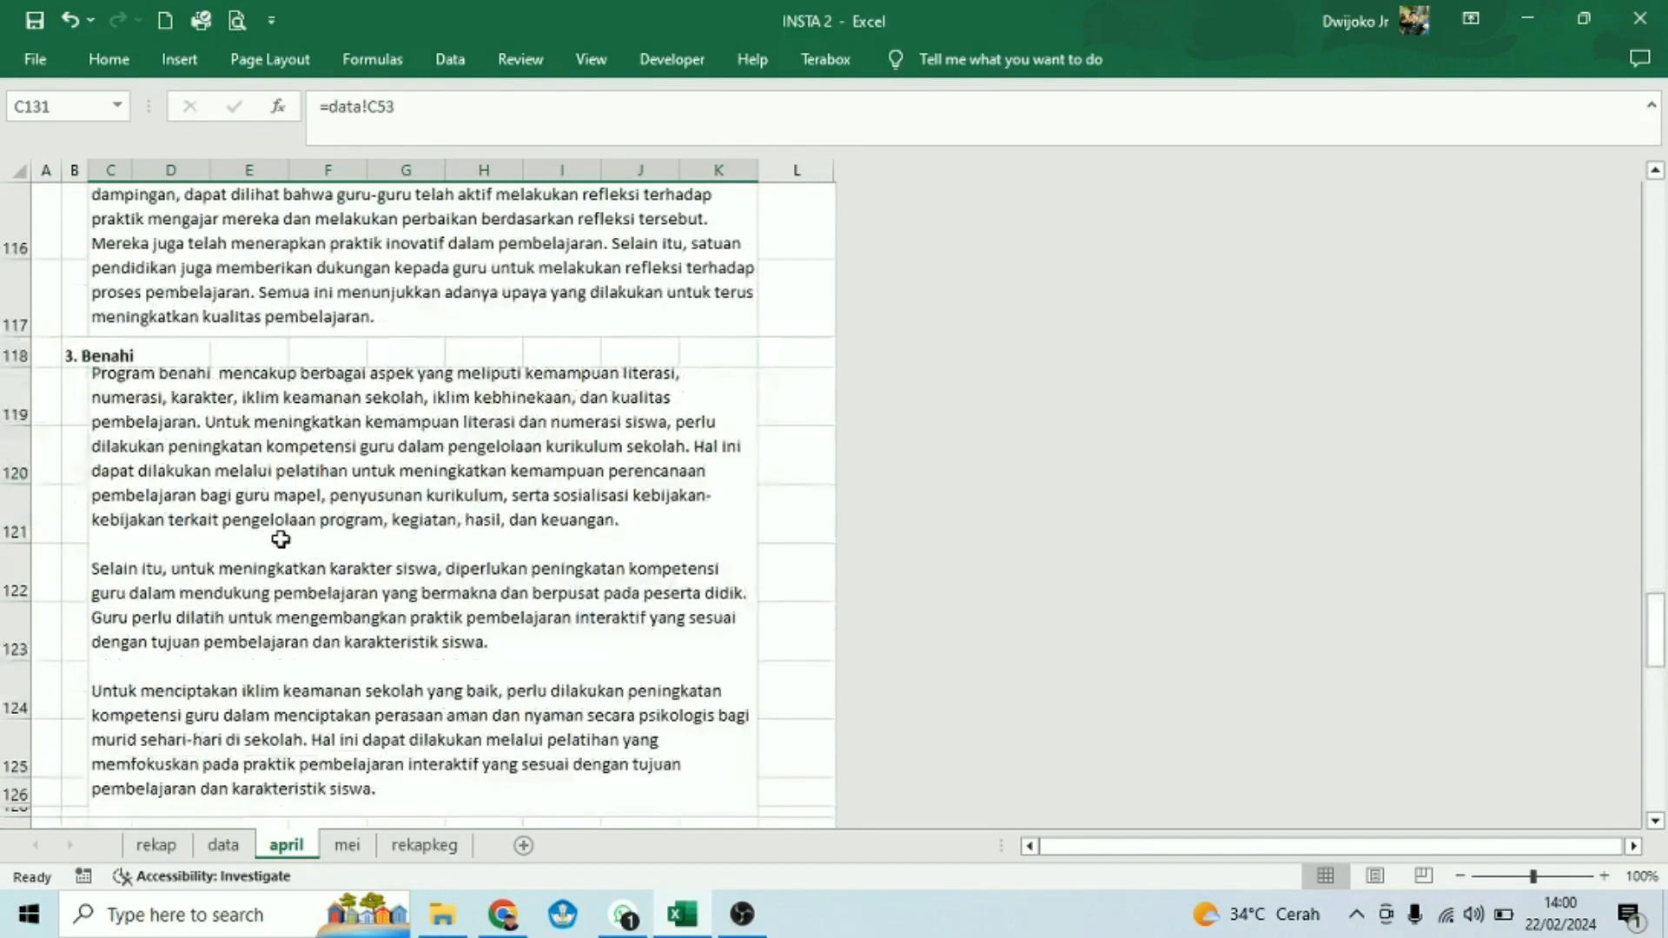
{"action": "scroll", "coordinate": [281, 539], "scroll_direction": "up", "scroll_amount": 20}
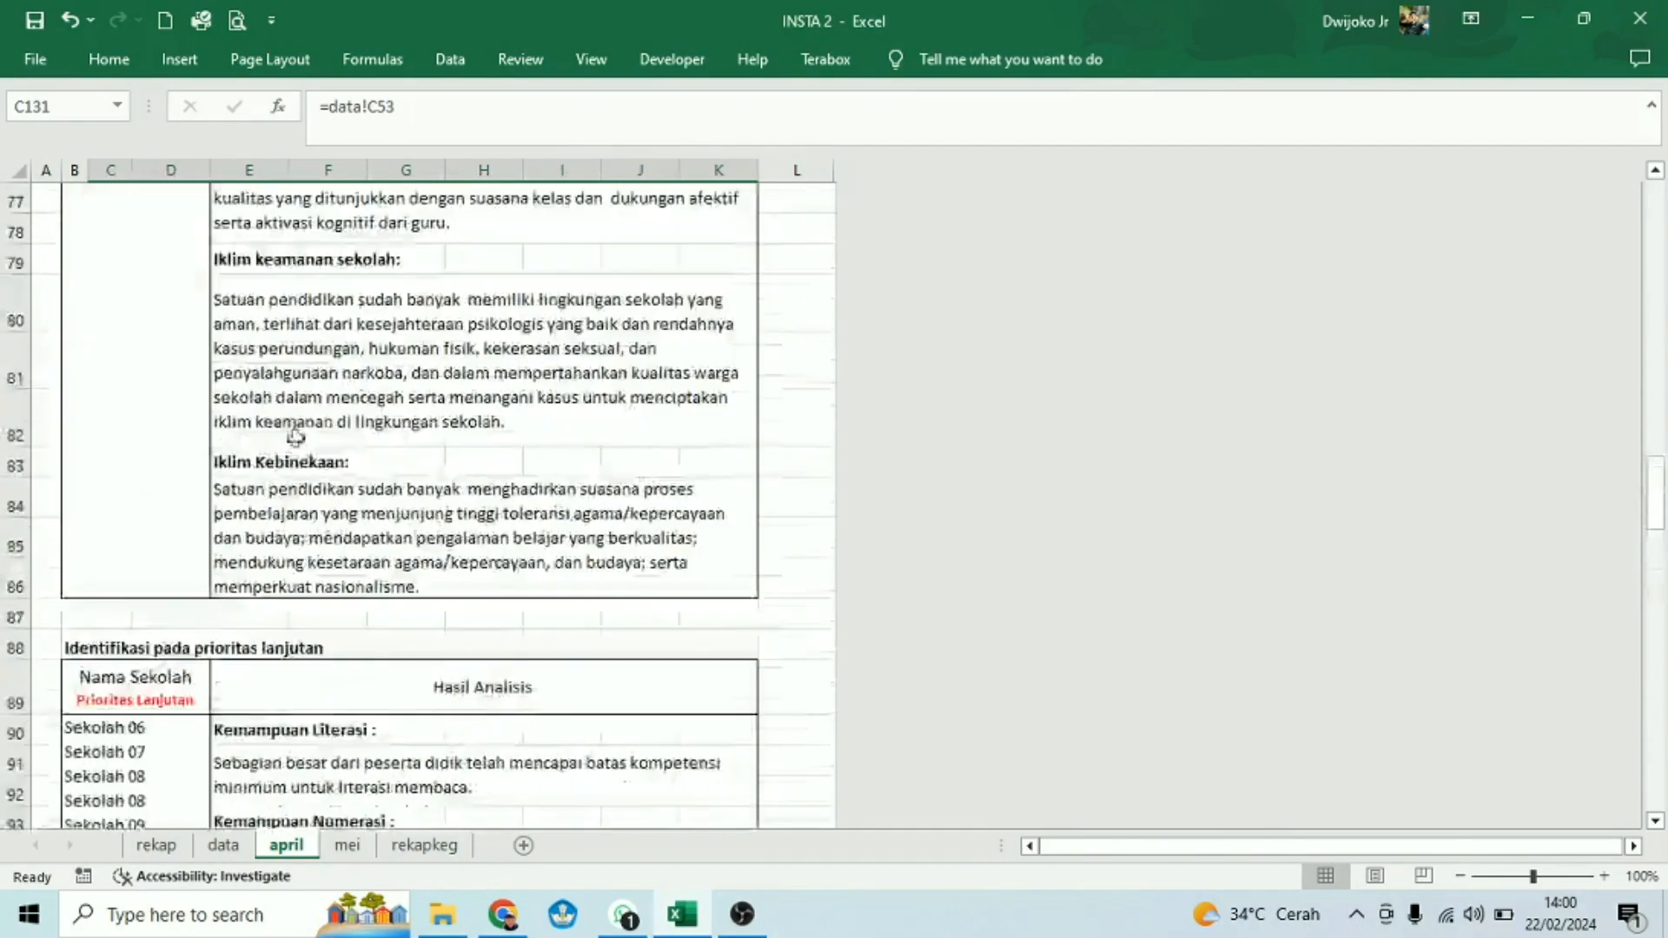
{"action": "scroll", "coordinate": [308, 363], "scroll_direction": "up", "scroll_amount": 14}
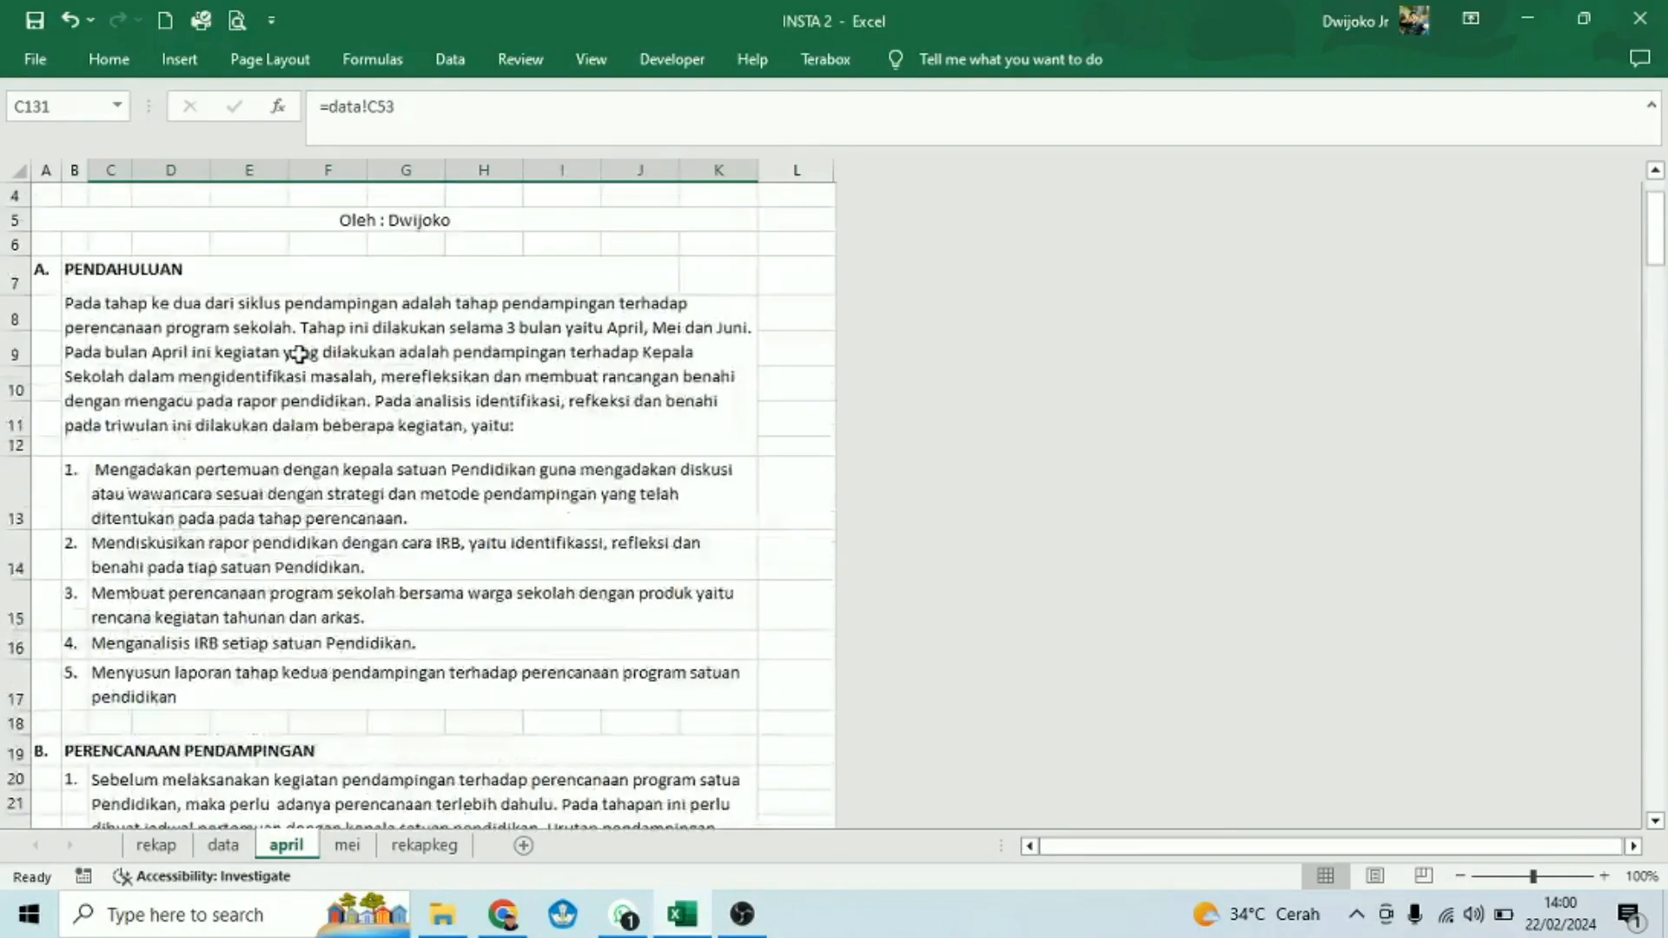
{"action": "left_click", "coordinate": [292, 351]}
{"action": "scroll", "coordinate": [257, 501], "scroll_direction": "down", "scroll_amount": 5}
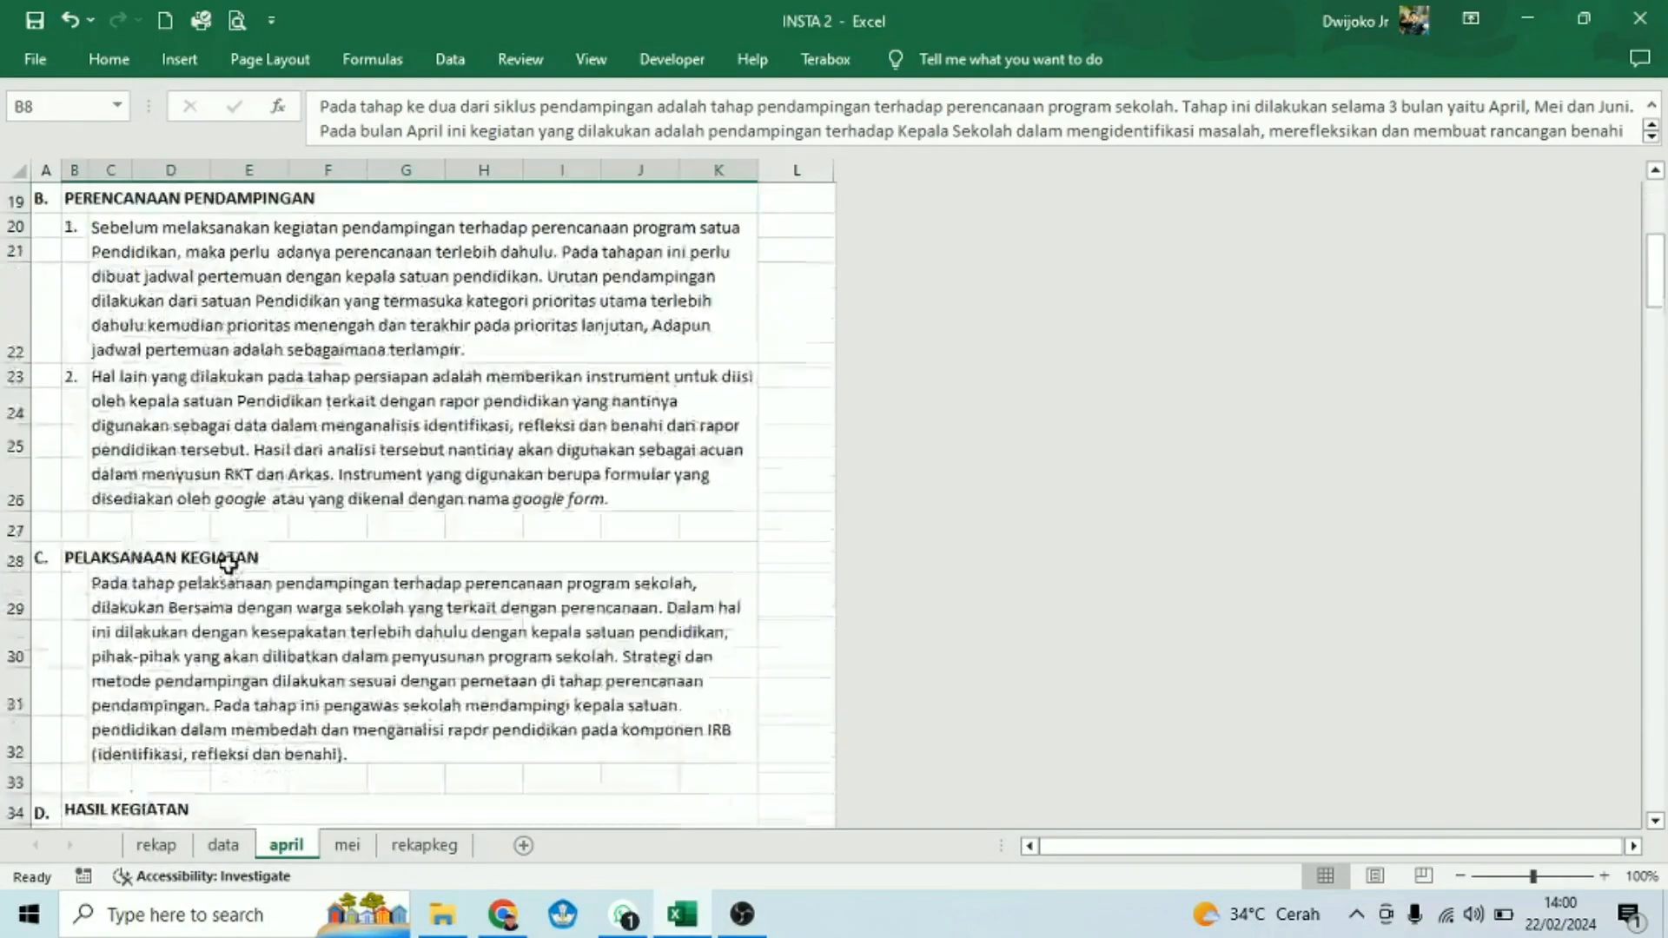
{"action": "left_click", "coordinate": [221, 344]}
{"action": "left_click", "coordinate": [229, 440]}
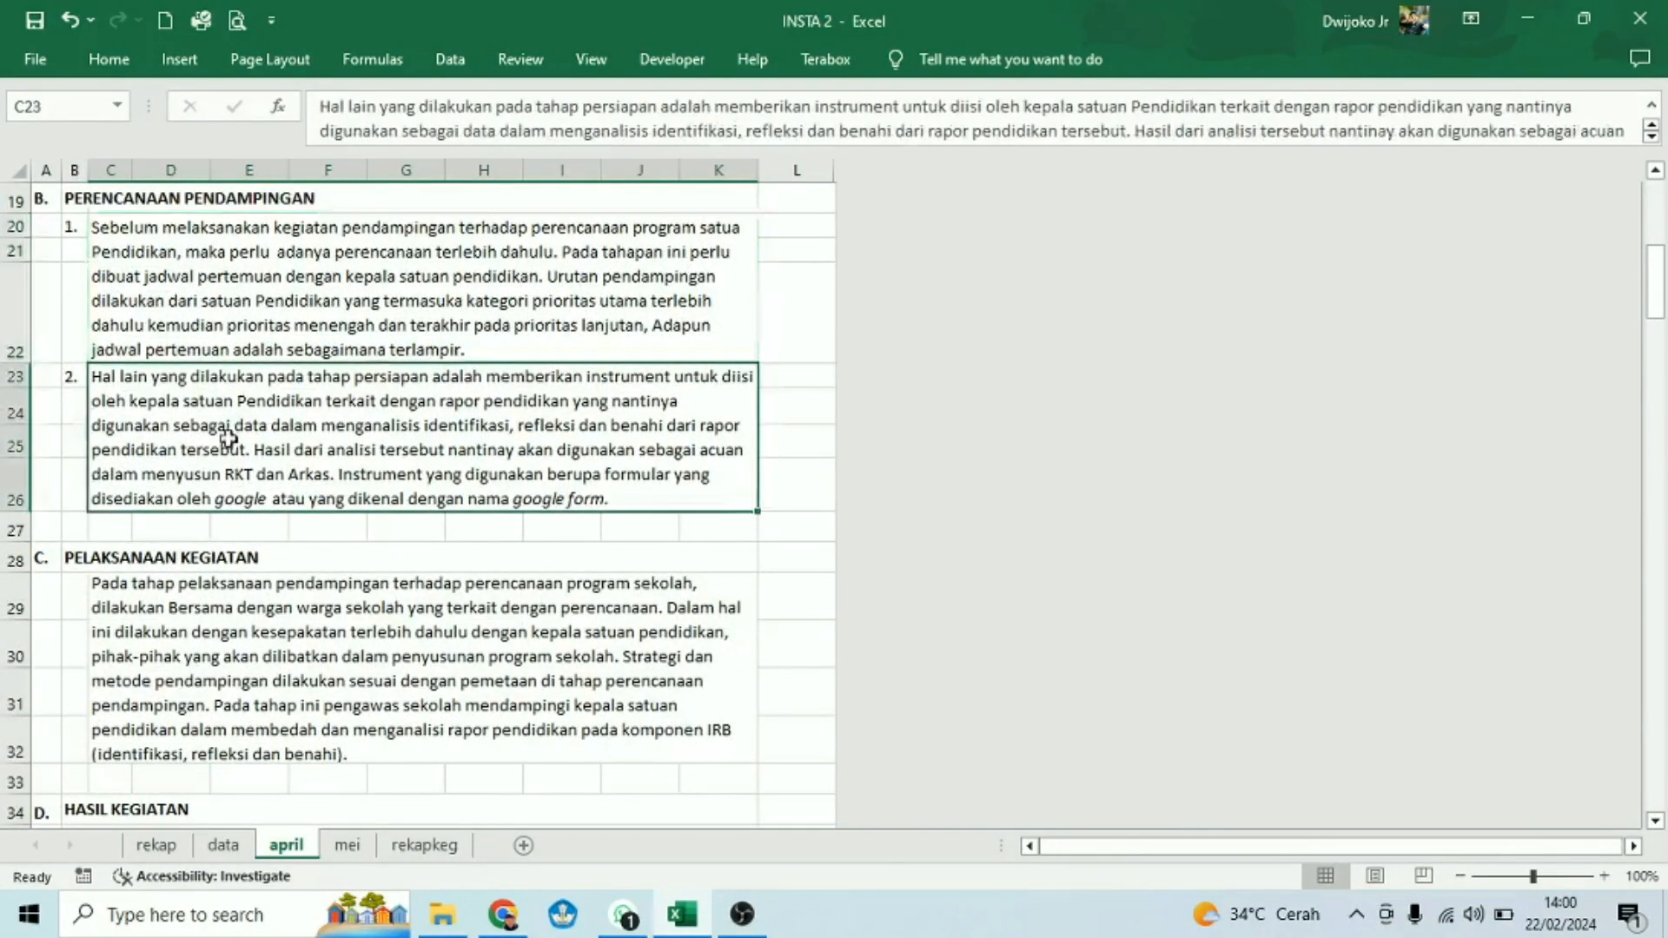
{"action": "left_click", "coordinate": [237, 620]}
{"action": "scroll", "coordinate": [243, 608], "scroll_direction": "down", "scroll_amount": 3}
{"action": "left_click", "coordinate": [251, 540]}
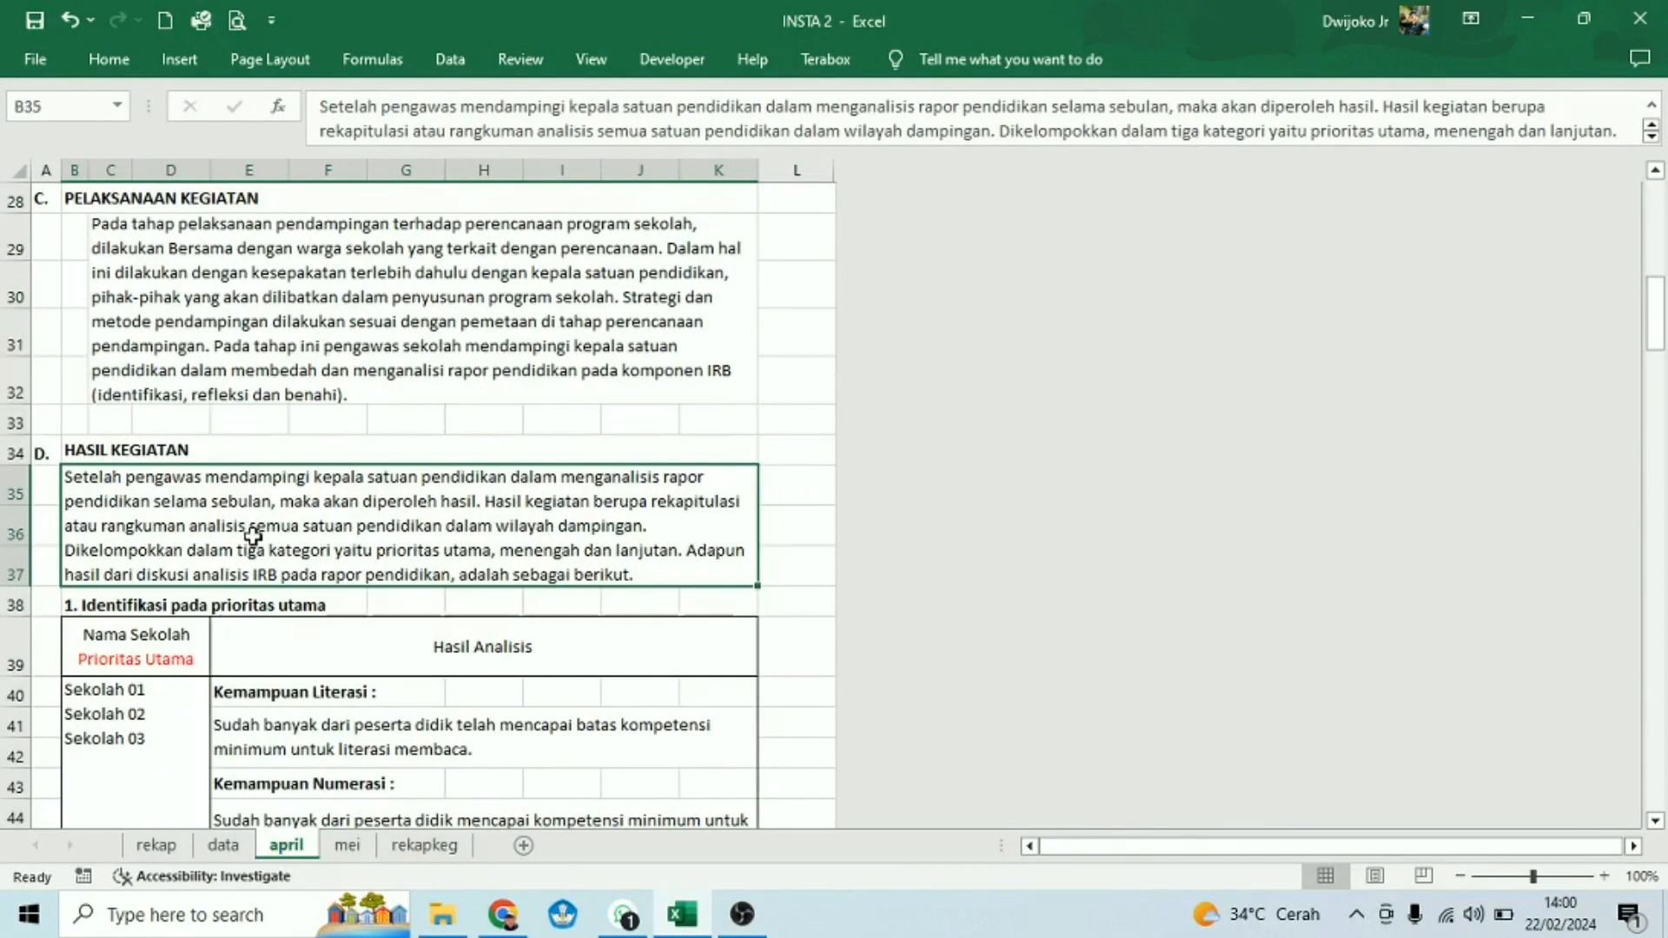
- Review the rest of the april report after the Hasil Kegiatan introduction, checking the source formulas of the Benahi and Tindak Lanjut cells
{"action": "scroll", "coordinate": [253, 516], "scroll_direction": "down", "scroll_amount": 20}
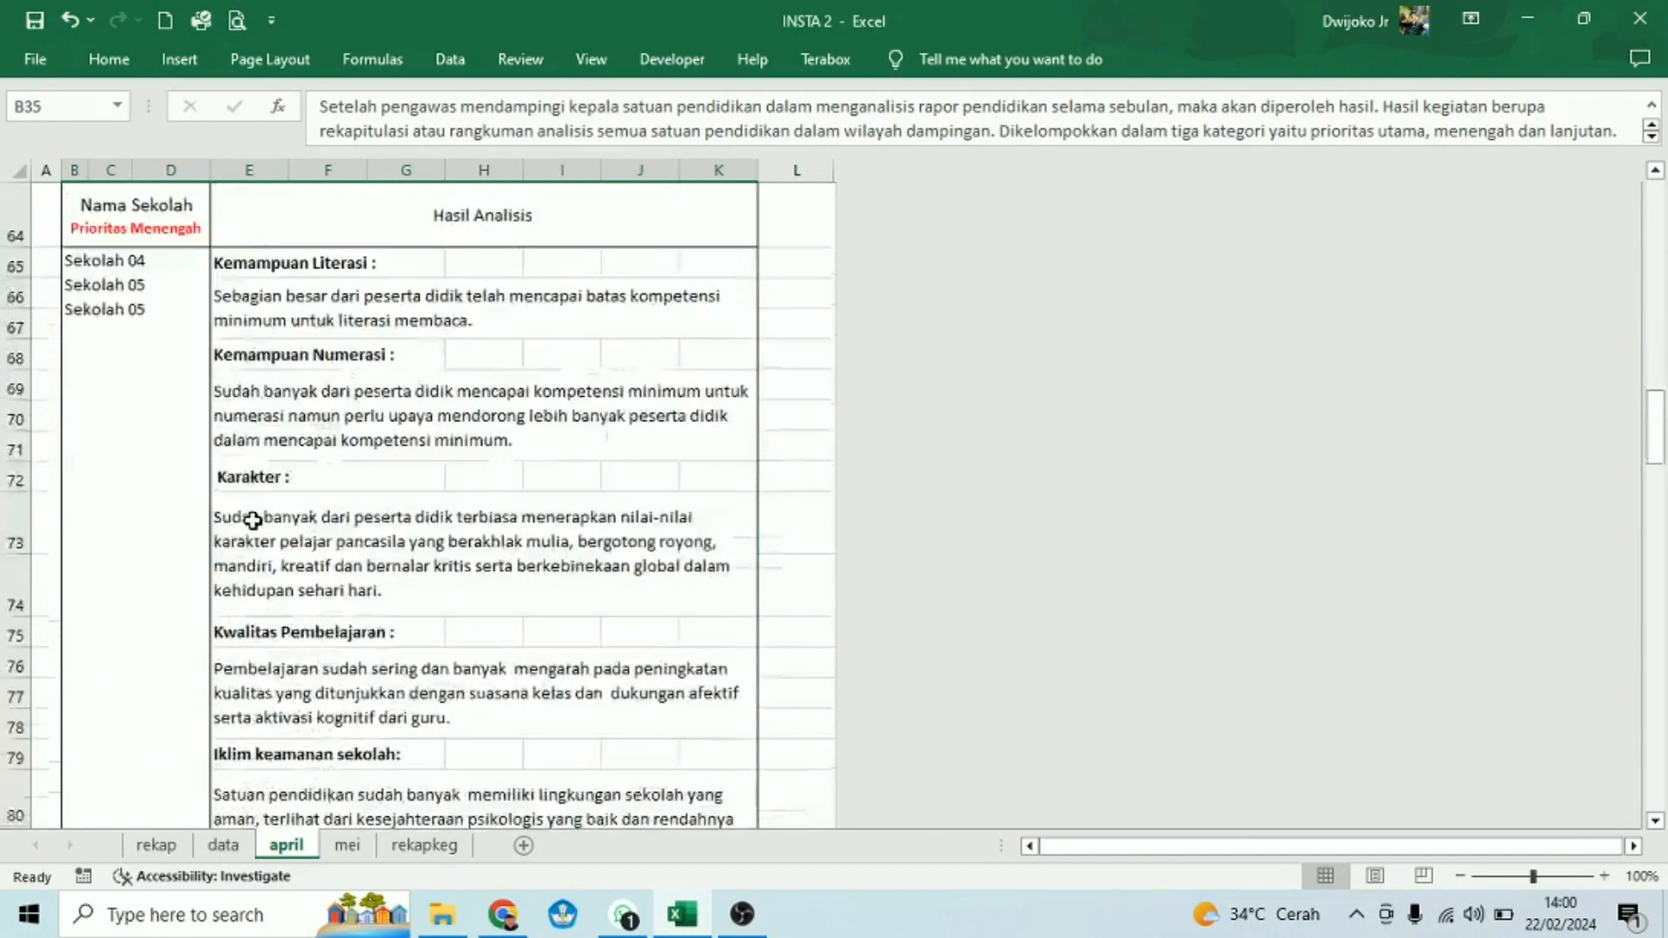
{"action": "scroll", "coordinate": [253, 524], "scroll_direction": "down", "scroll_amount": 7}
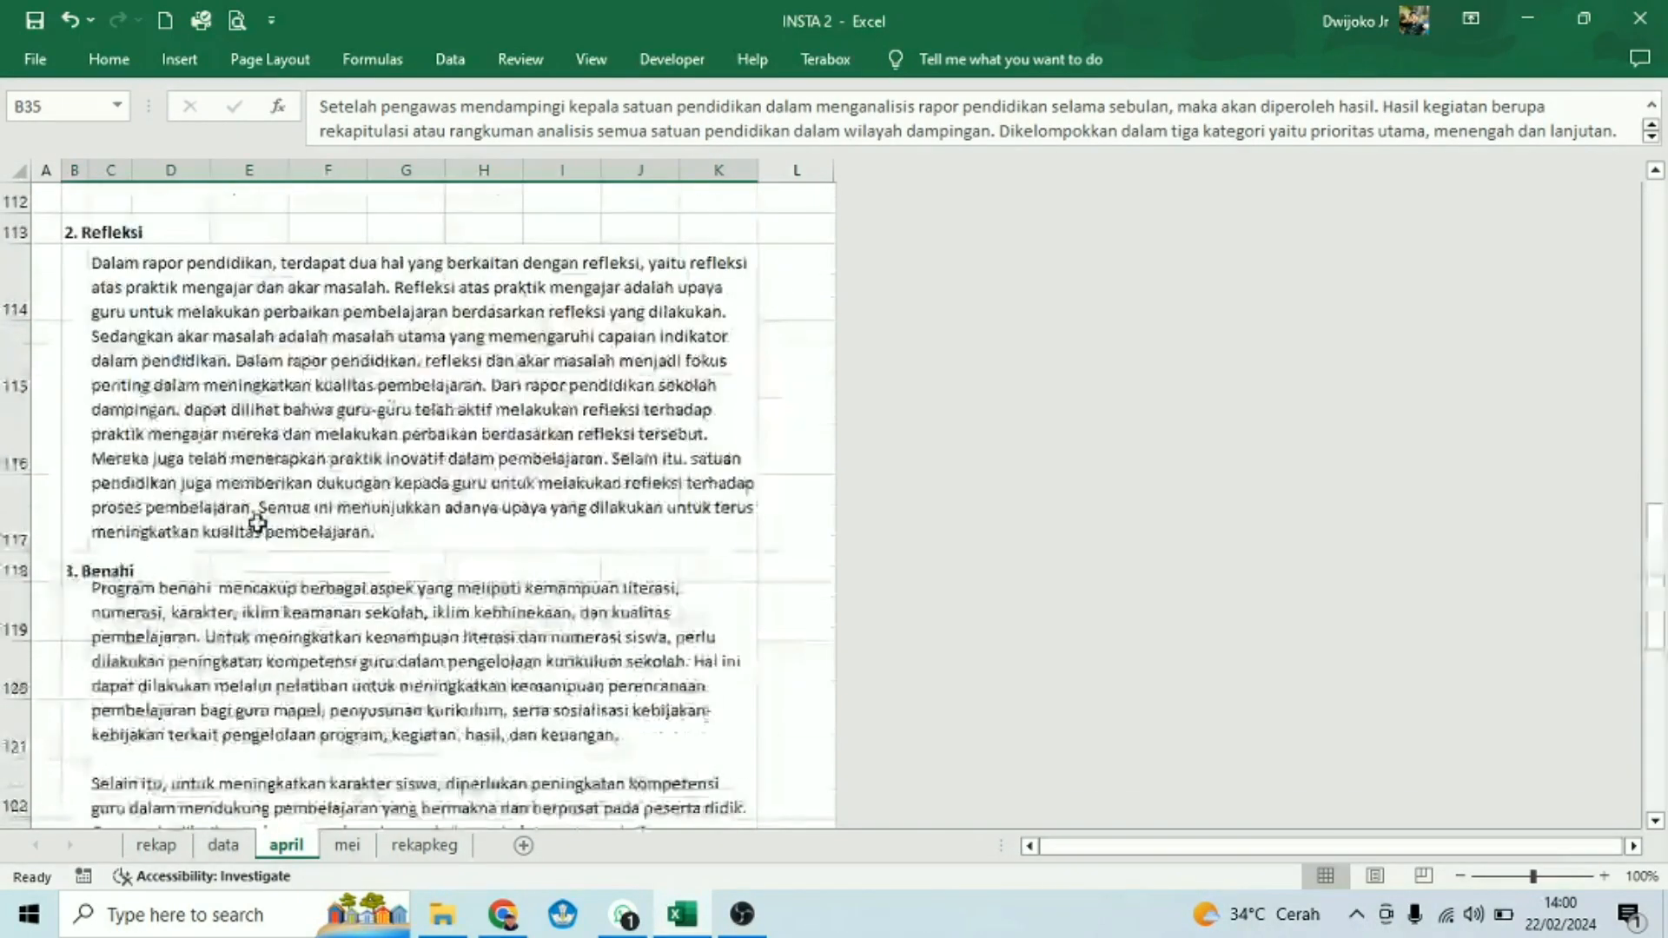
{"action": "left_click", "coordinate": [233, 380]}
{"action": "scroll", "coordinate": [244, 639], "scroll_direction": "down", "scroll_amount": 3}
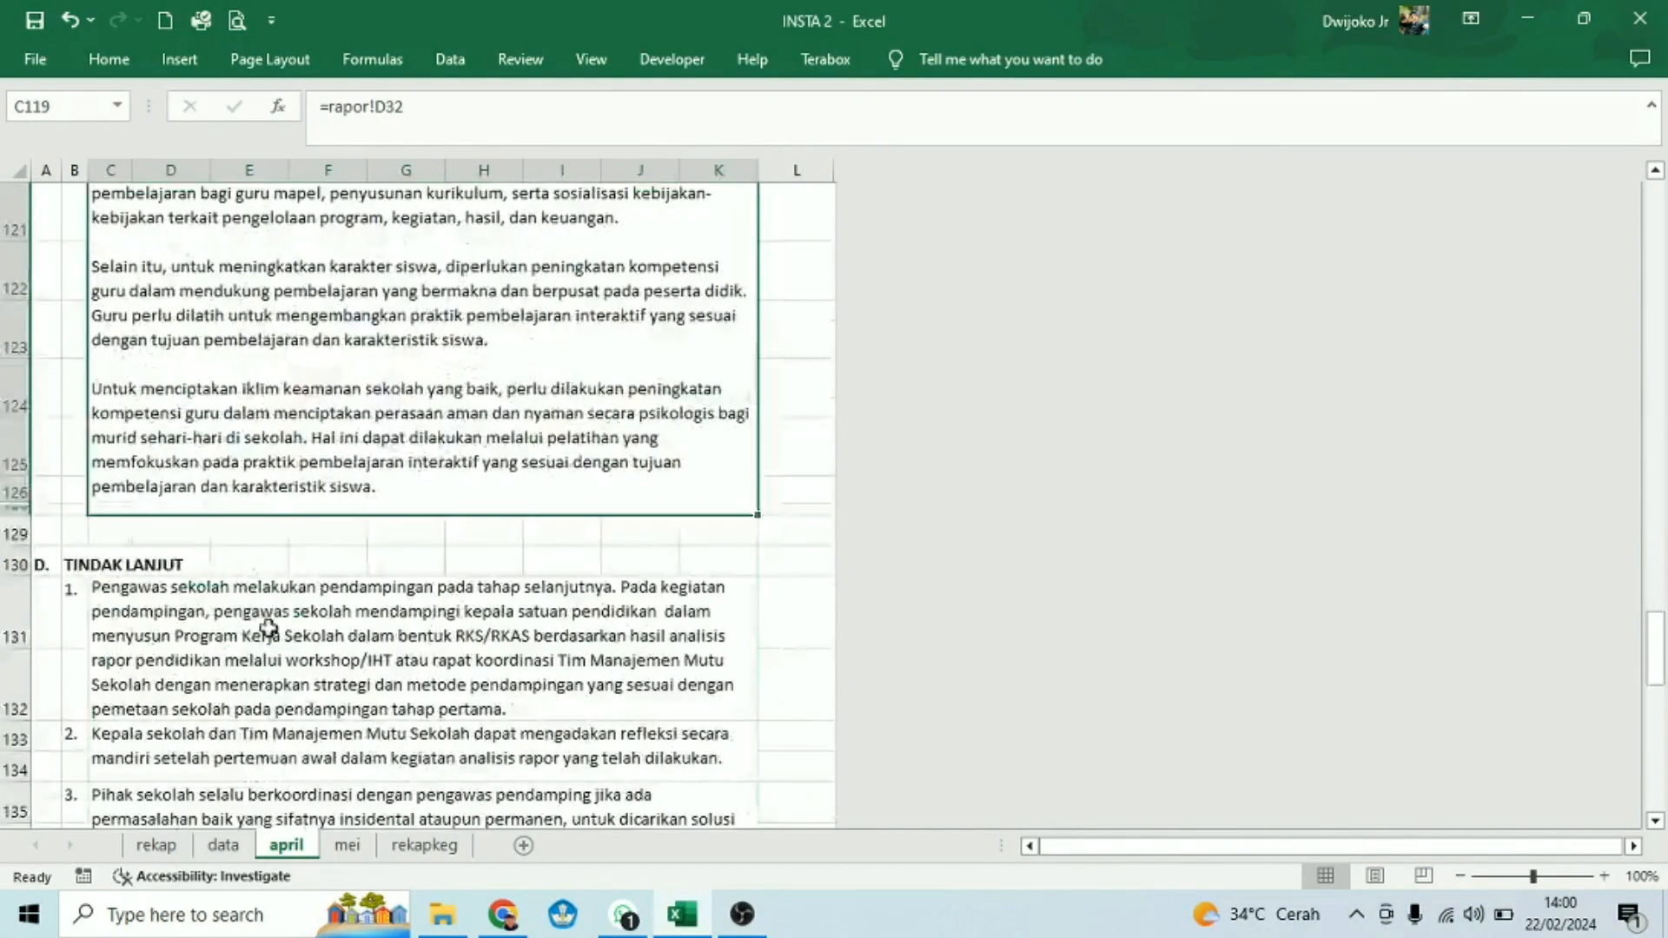
{"action": "left_click", "coordinate": [261, 633]}
{"action": "scroll", "coordinate": [262, 327], "scroll_direction": "up", "scroll_amount": 6}
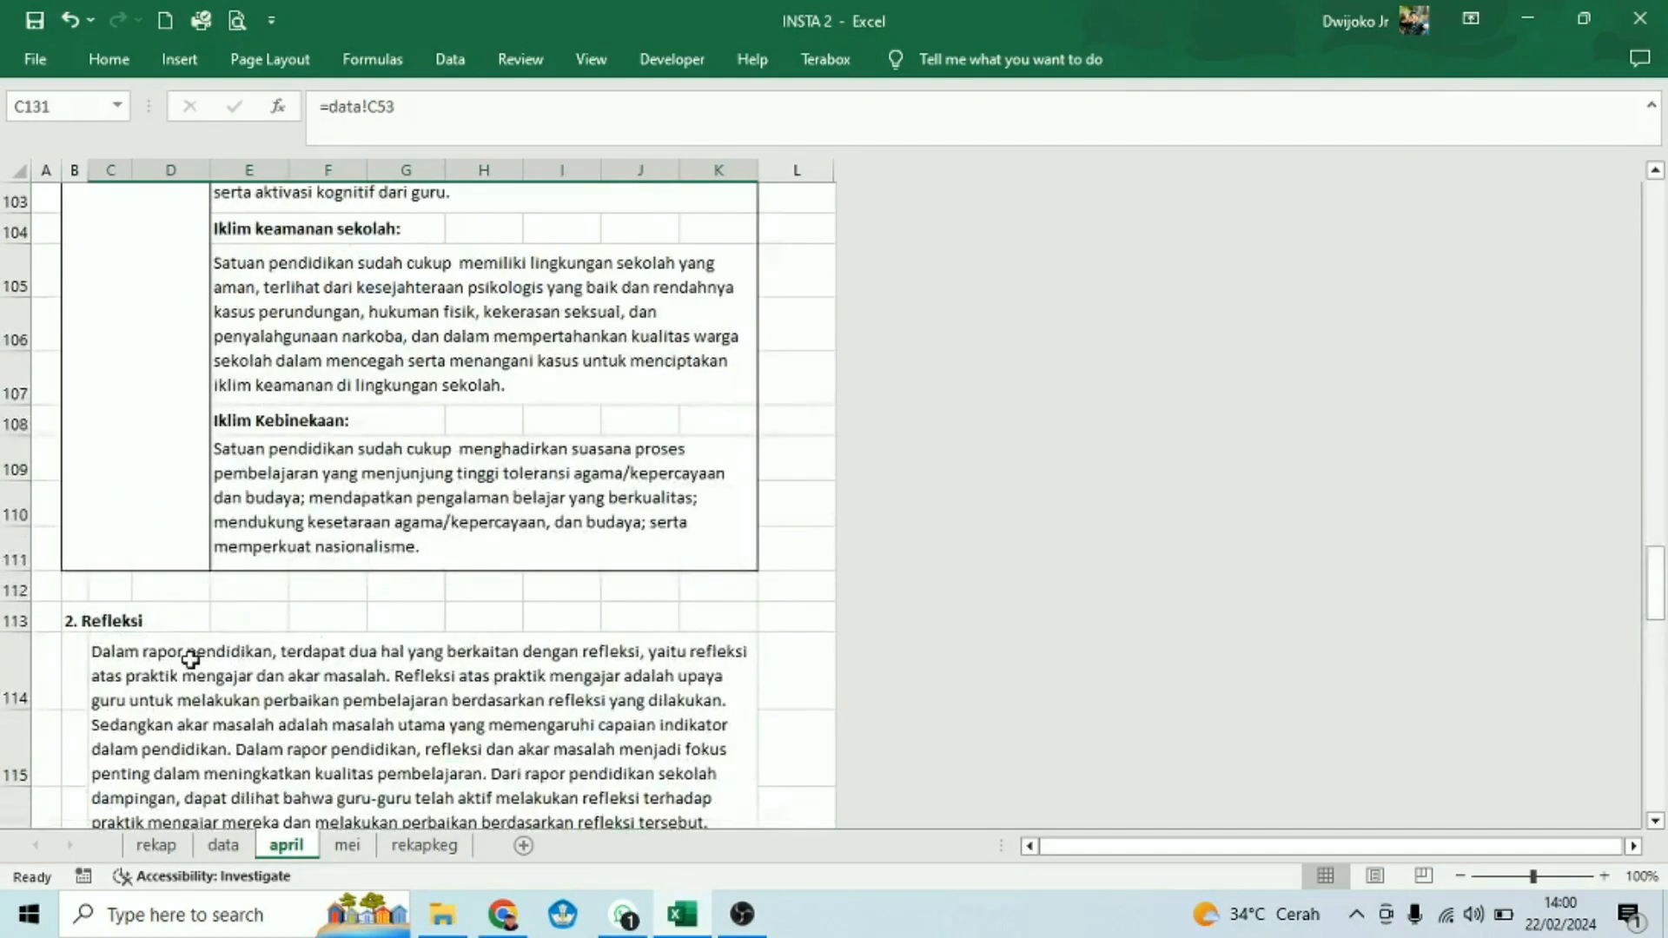
{"action": "scroll", "coordinate": [186, 647], "scroll_direction": "down", "scroll_amount": 6}
{"action": "scroll", "coordinate": [189, 627], "scroll_direction": "down", "scroll_amount": 1}
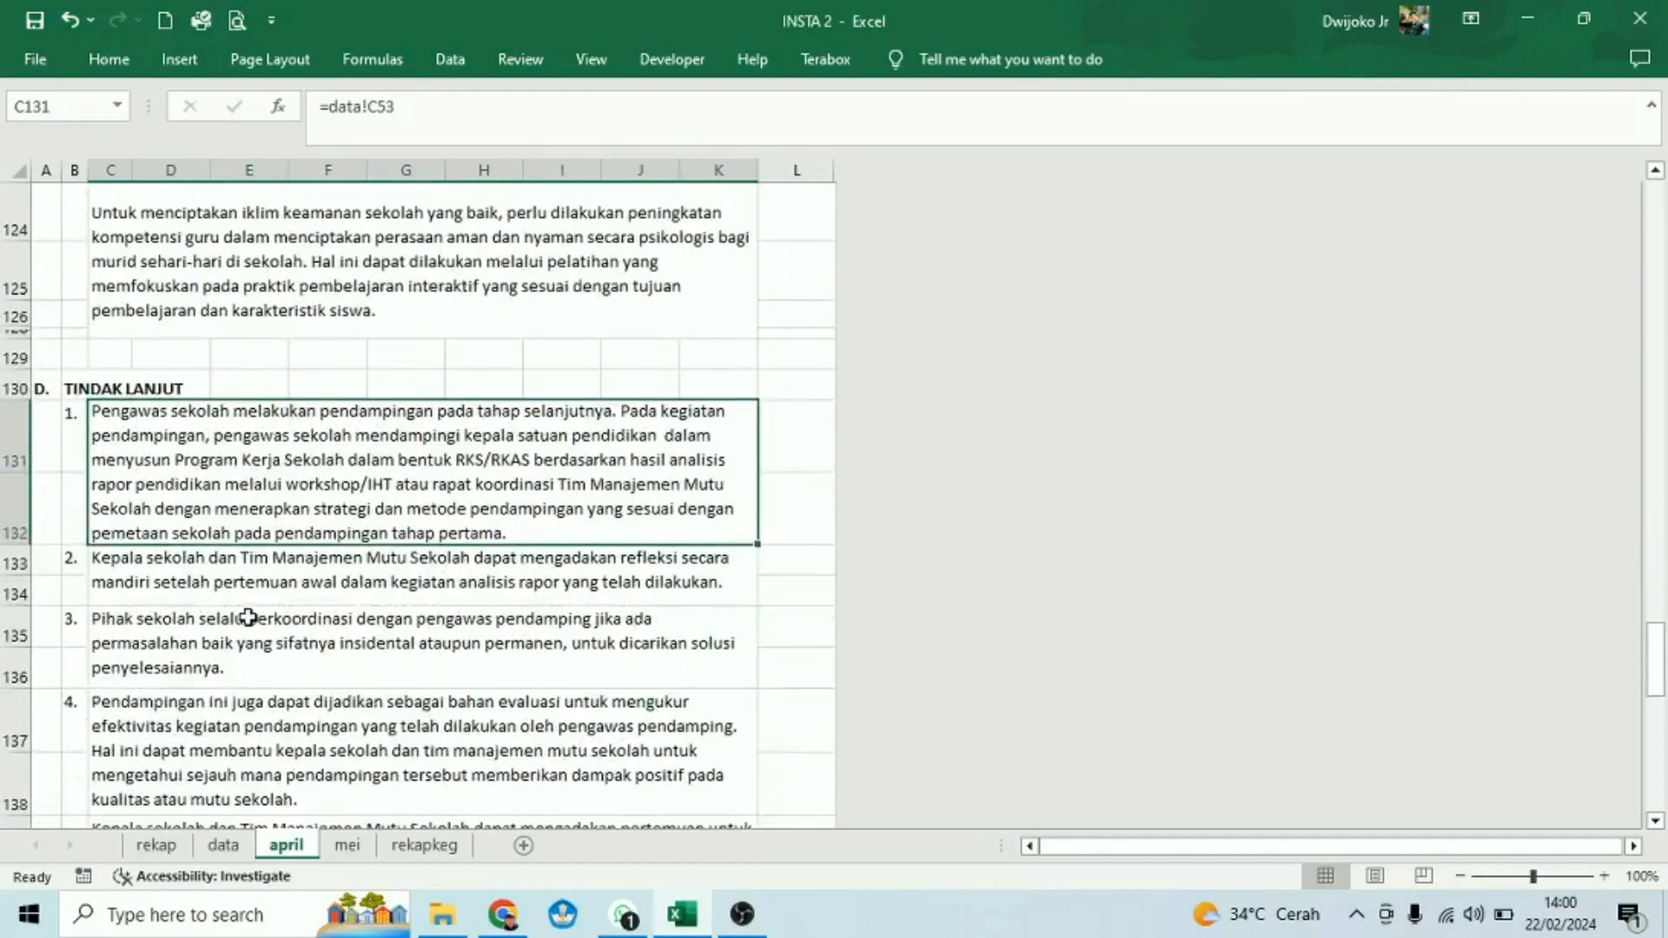
- Inspect the yellow Refleksi and Benahi text cells on the data sheet
{"action": "left_click", "coordinate": [221, 846]}
{"action": "scroll", "coordinate": [231, 596], "scroll_direction": "down", "scroll_amount": 4}
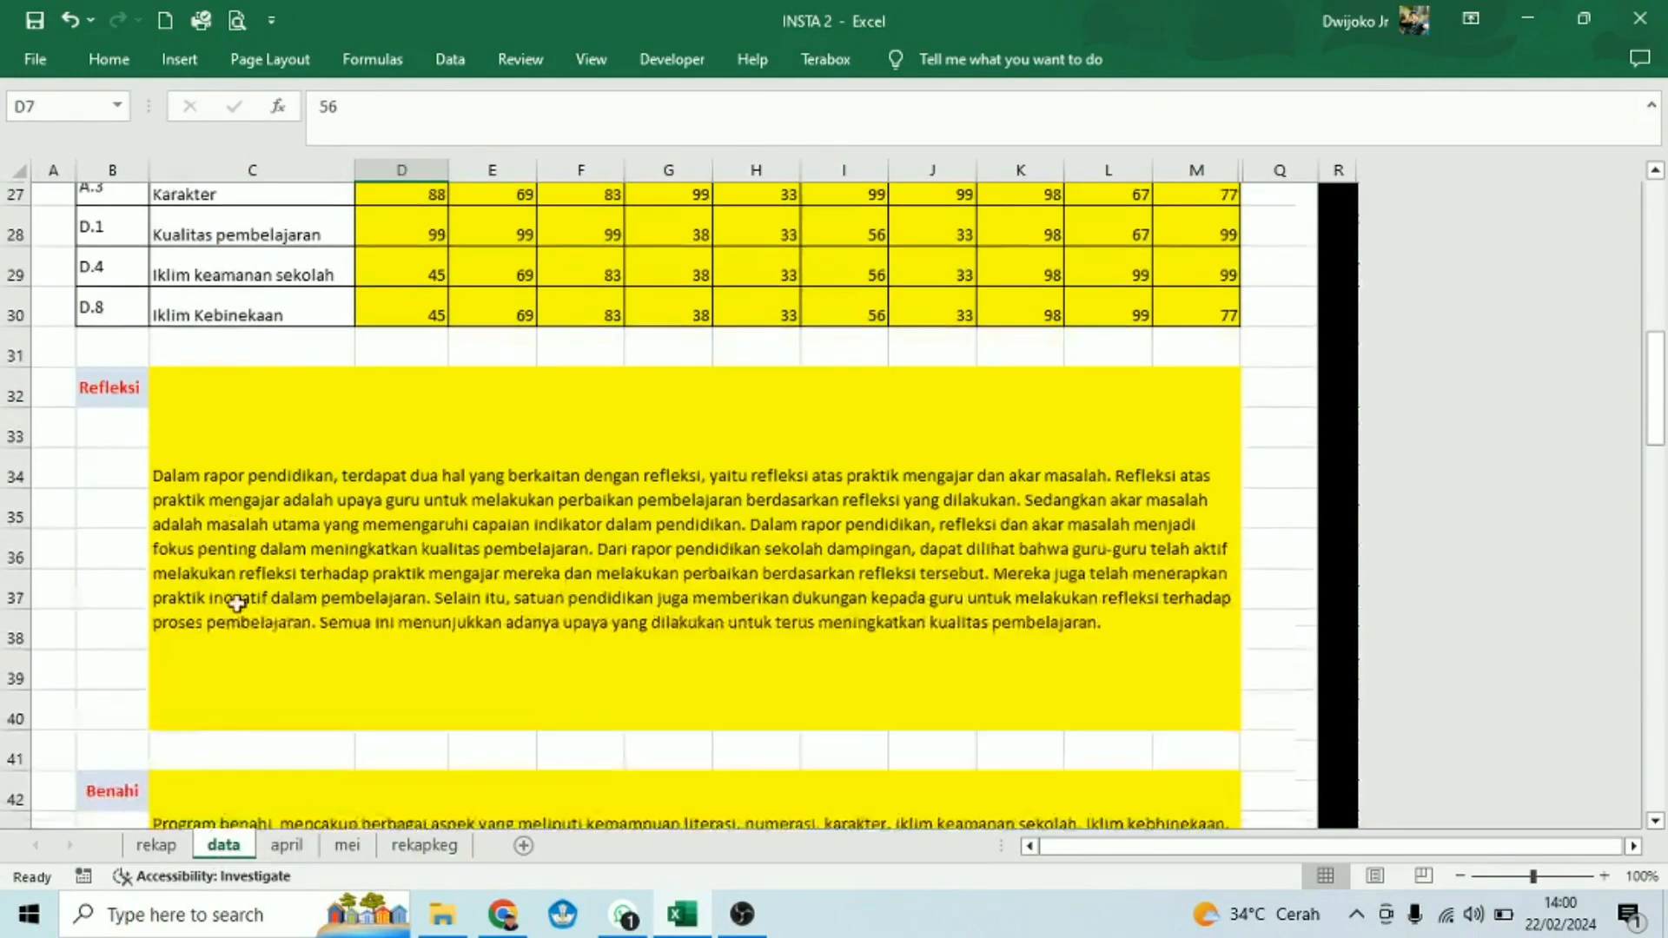
{"action": "left_click", "coordinate": [456, 545]}
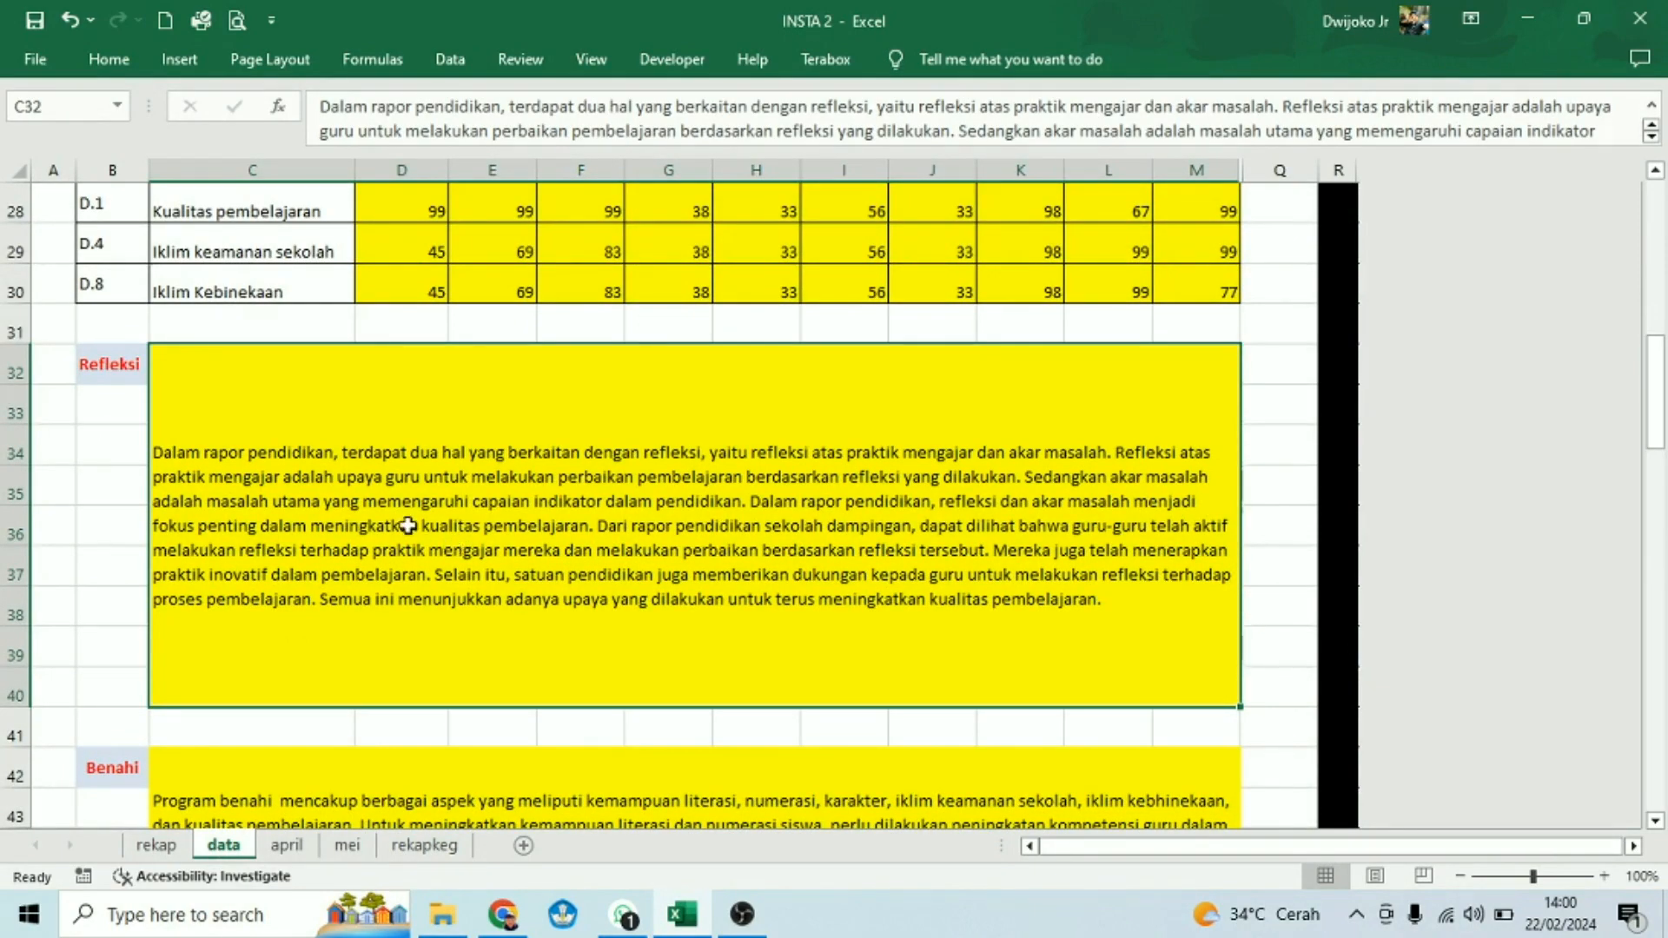
{"action": "scroll", "coordinate": [407, 525], "scroll_direction": "down", "scroll_amount": 2}
{"action": "left_click", "coordinate": [385, 618]}
{"action": "scroll", "coordinate": [383, 620], "scroll_direction": "down", "scroll_amount": 3}
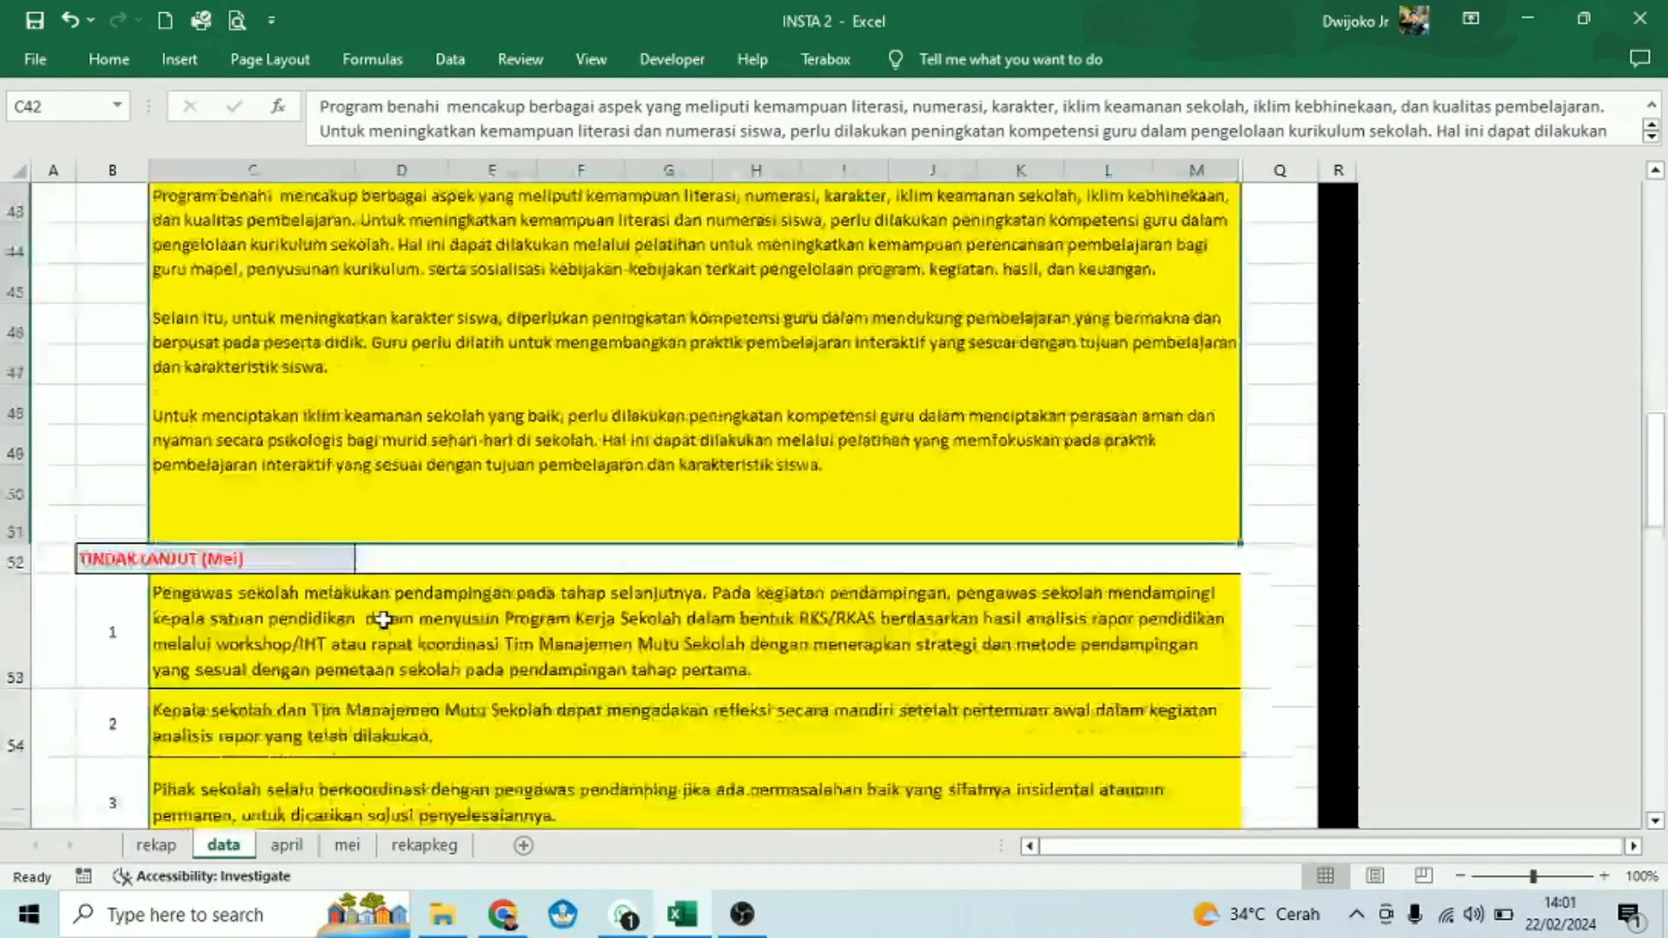
- Inspect items 1 to 5 of the TINDAK LANJUT (Mei) list on the data sheet
{"action": "scroll", "coordinate": [383, 619], "scroll_direction": "down", "scroll_amount": 1}
{"action": "left_click", "coordinate": [354, 531]}
{"action": "left_click", "coordinate": [355, 599]}
{"action": "left_click", "coordinate": [333, 691]}
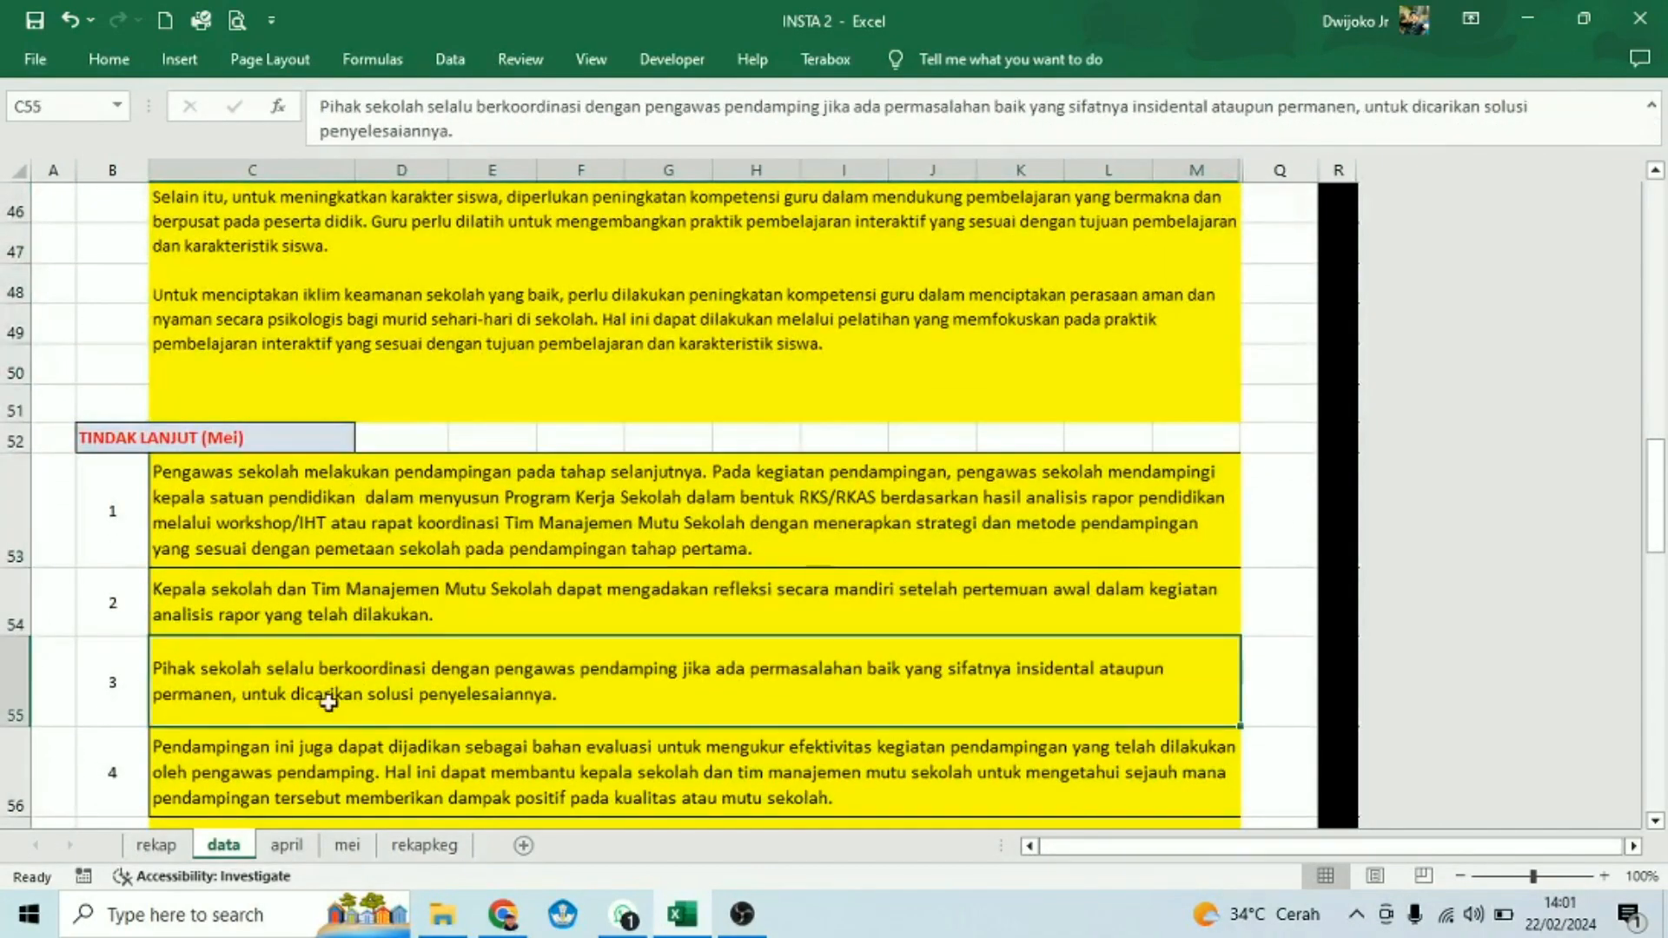
{"action": "left_click", "coordinate": [317, 754]}
{"action": "scroll", "coordinate": [322, 754], "scroll_direction": "down", "scroll_amount": 2}
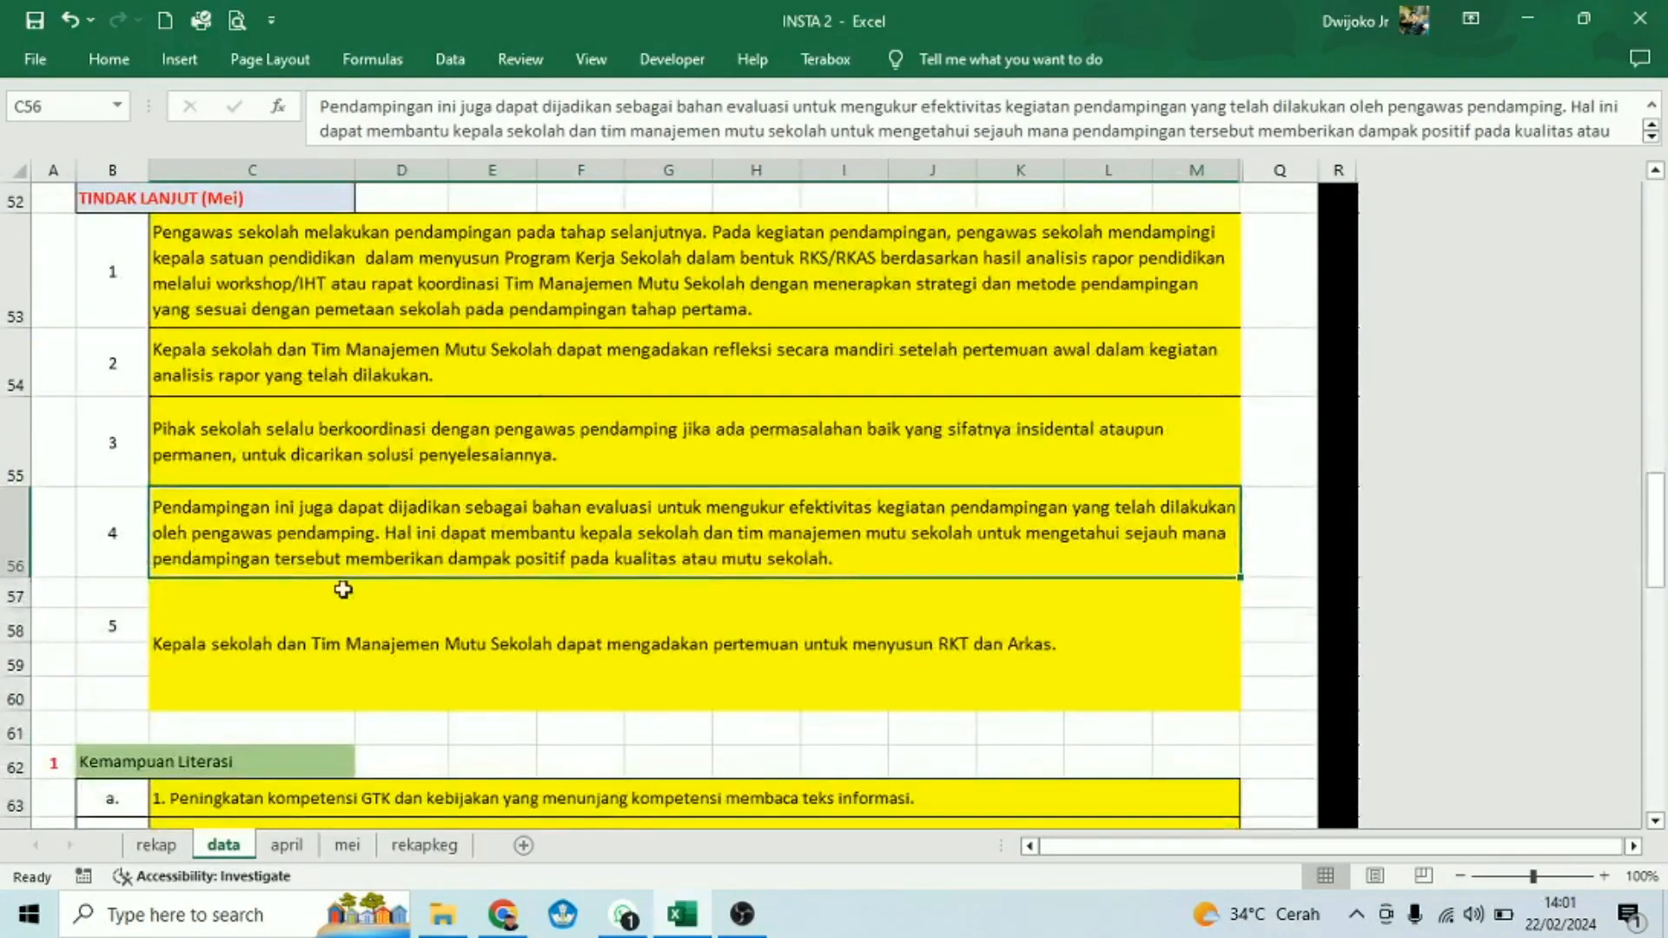
{"action": "left_click", "coordinate": [339, 618]}
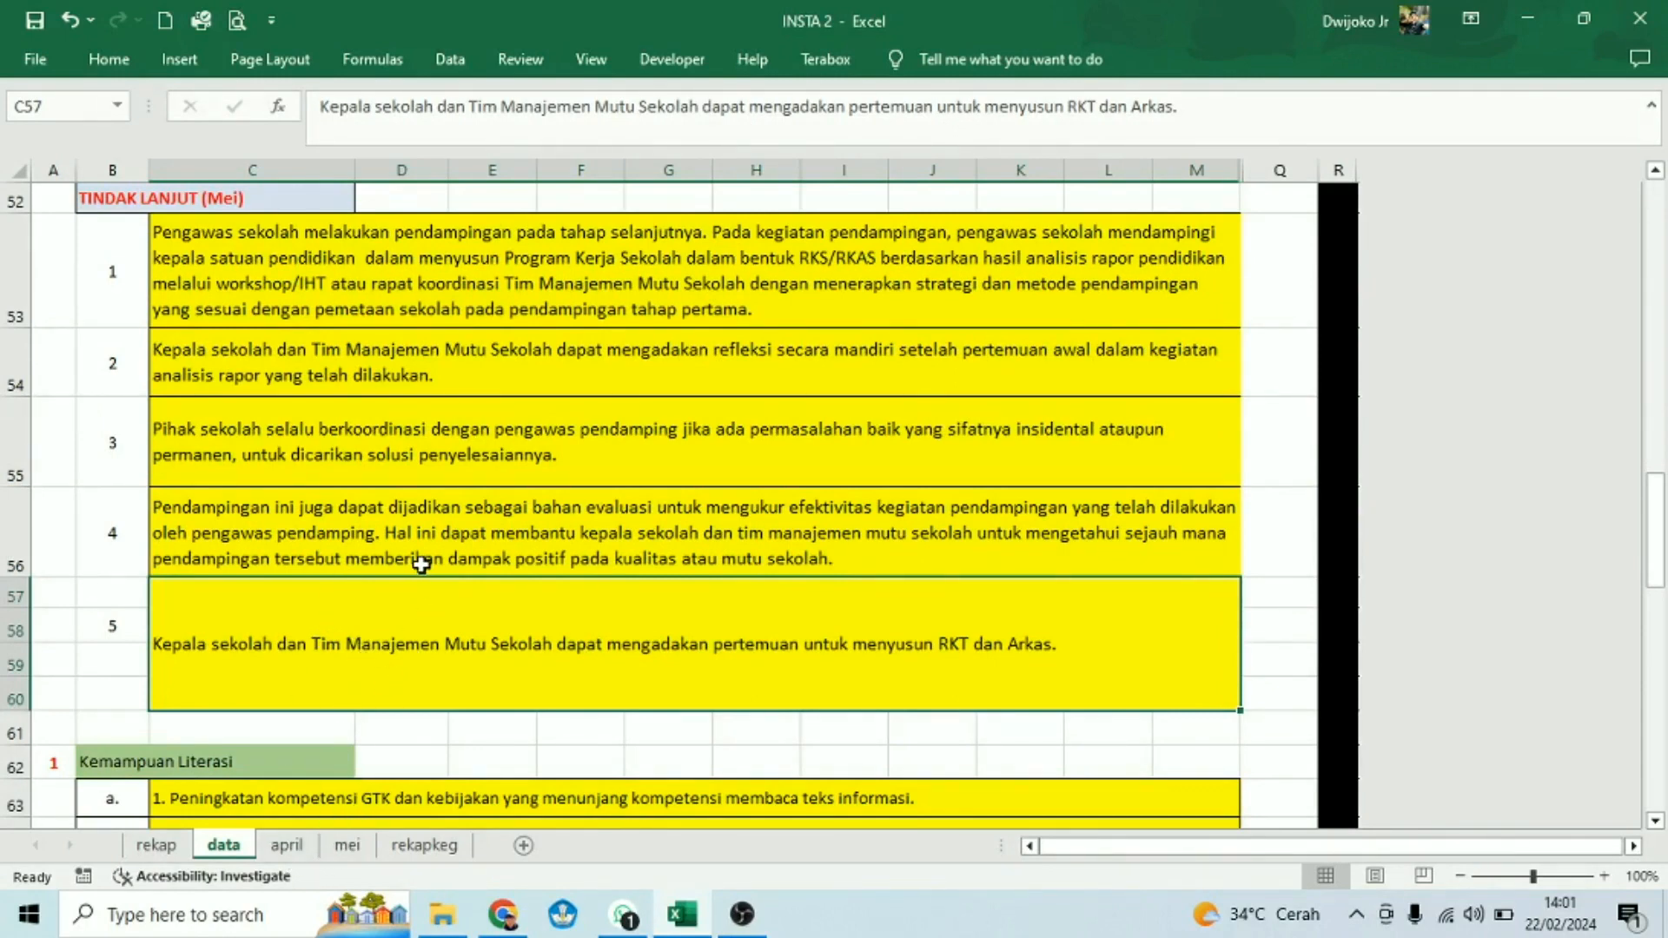
- Open the mei report sheet and inspect the Pendahuluan text near its beginning
{"action": "left_click", "coordinate": [346, 850]}
{"action": "scroll", "coordinate": [308, 417], "scroll_direction": "up", "scroll_amount": 8}
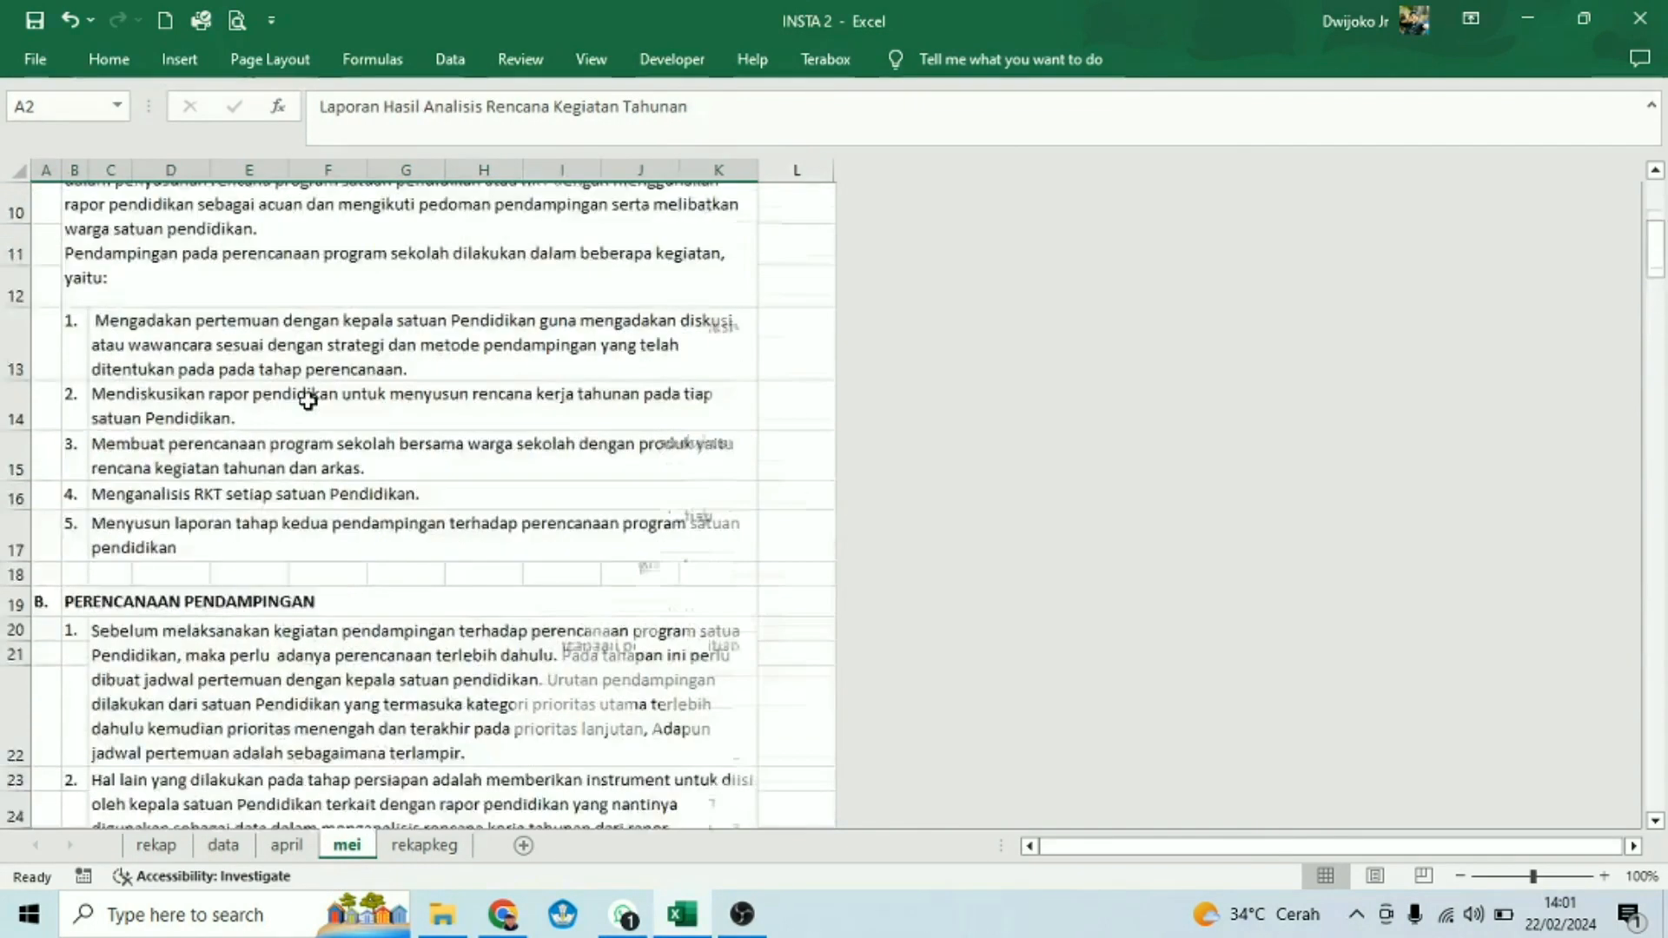
{"action": "scroll", "coordinate": [309, 401], "scroll_direction": "up", "scroll_amount": 2}
{"action": "left_click", "coordinate": [244, 350]}
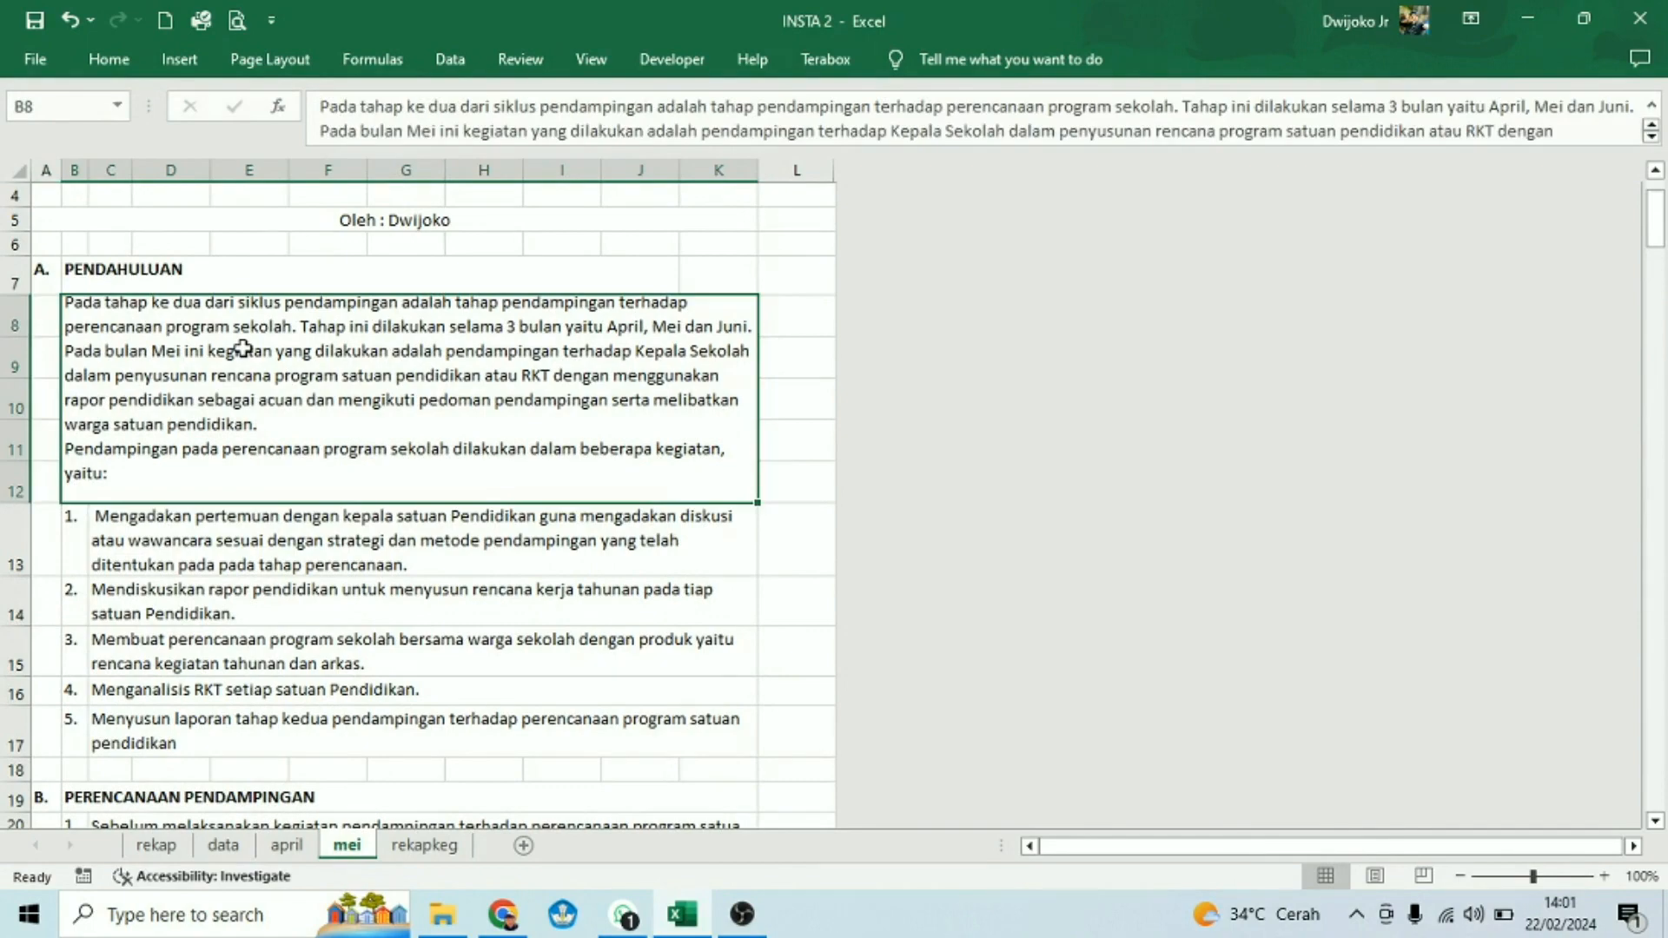
- Review the mei report from Pendahuluan down to the Hasil Kegiatan section and inspect the heading for priority-school programs
{"action": "scroll", "coordinate": [261, 383], "scroll_direction": "down", "scroll_amount": 1}
{"action": "scroll", "coordinate": [261, 382], "scroll_direction": "down", "scroll_amount": 5}
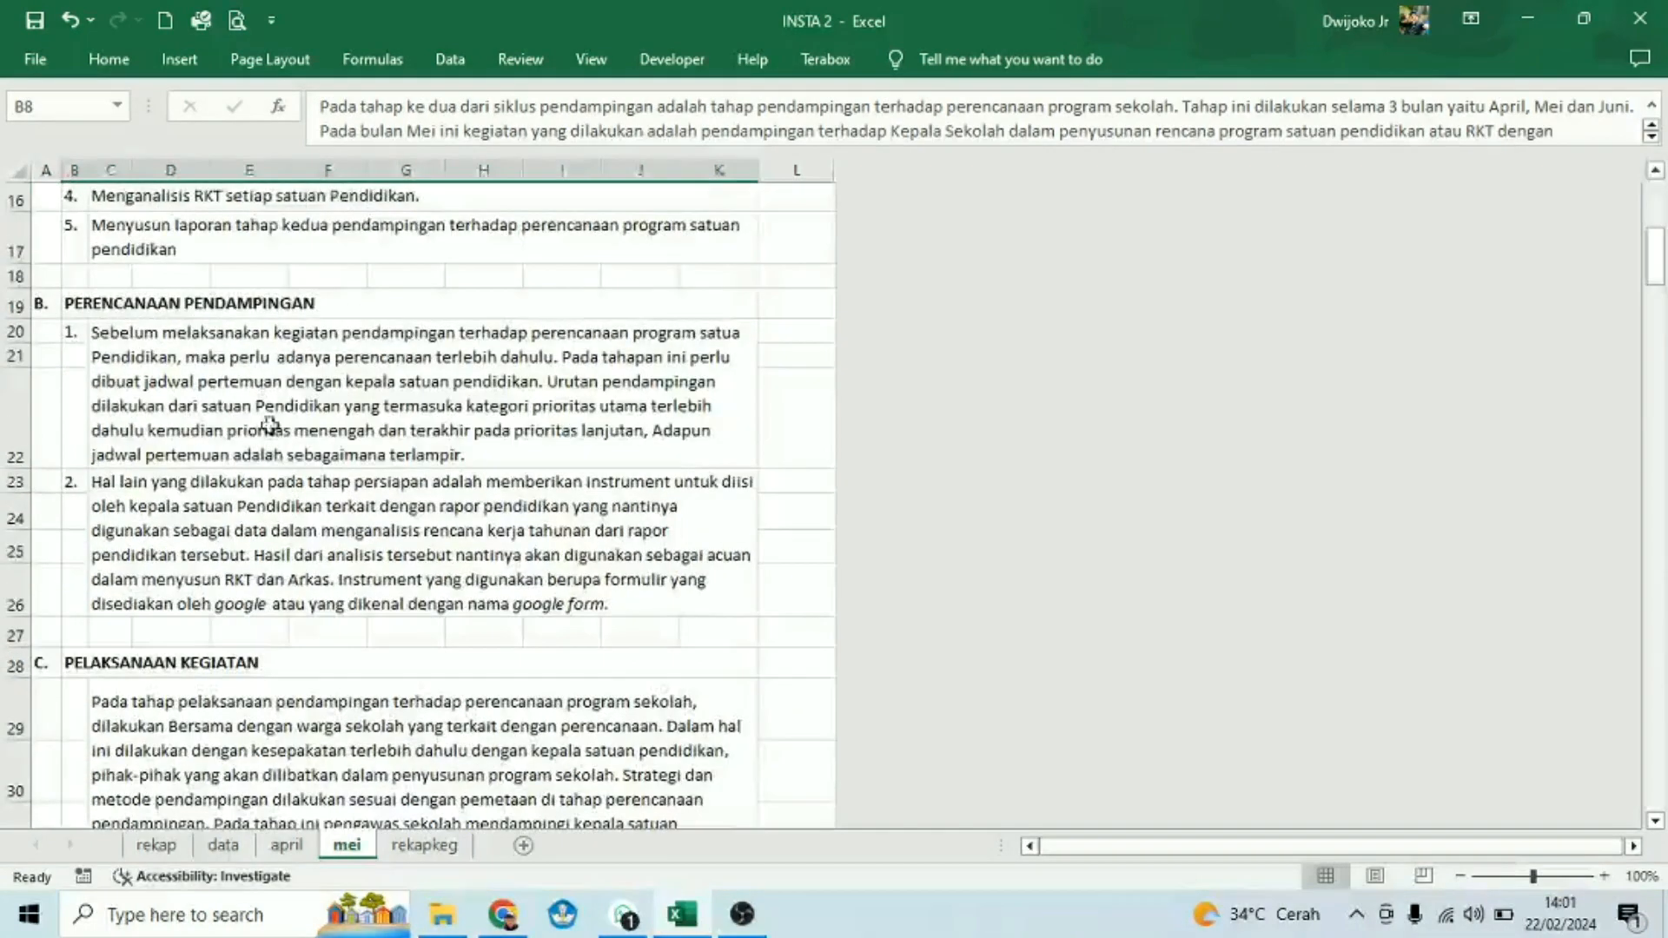
{"action": "scroll", "coordinate": [306, 566], "scroll_direction": "down", "scroll_amount": 3}
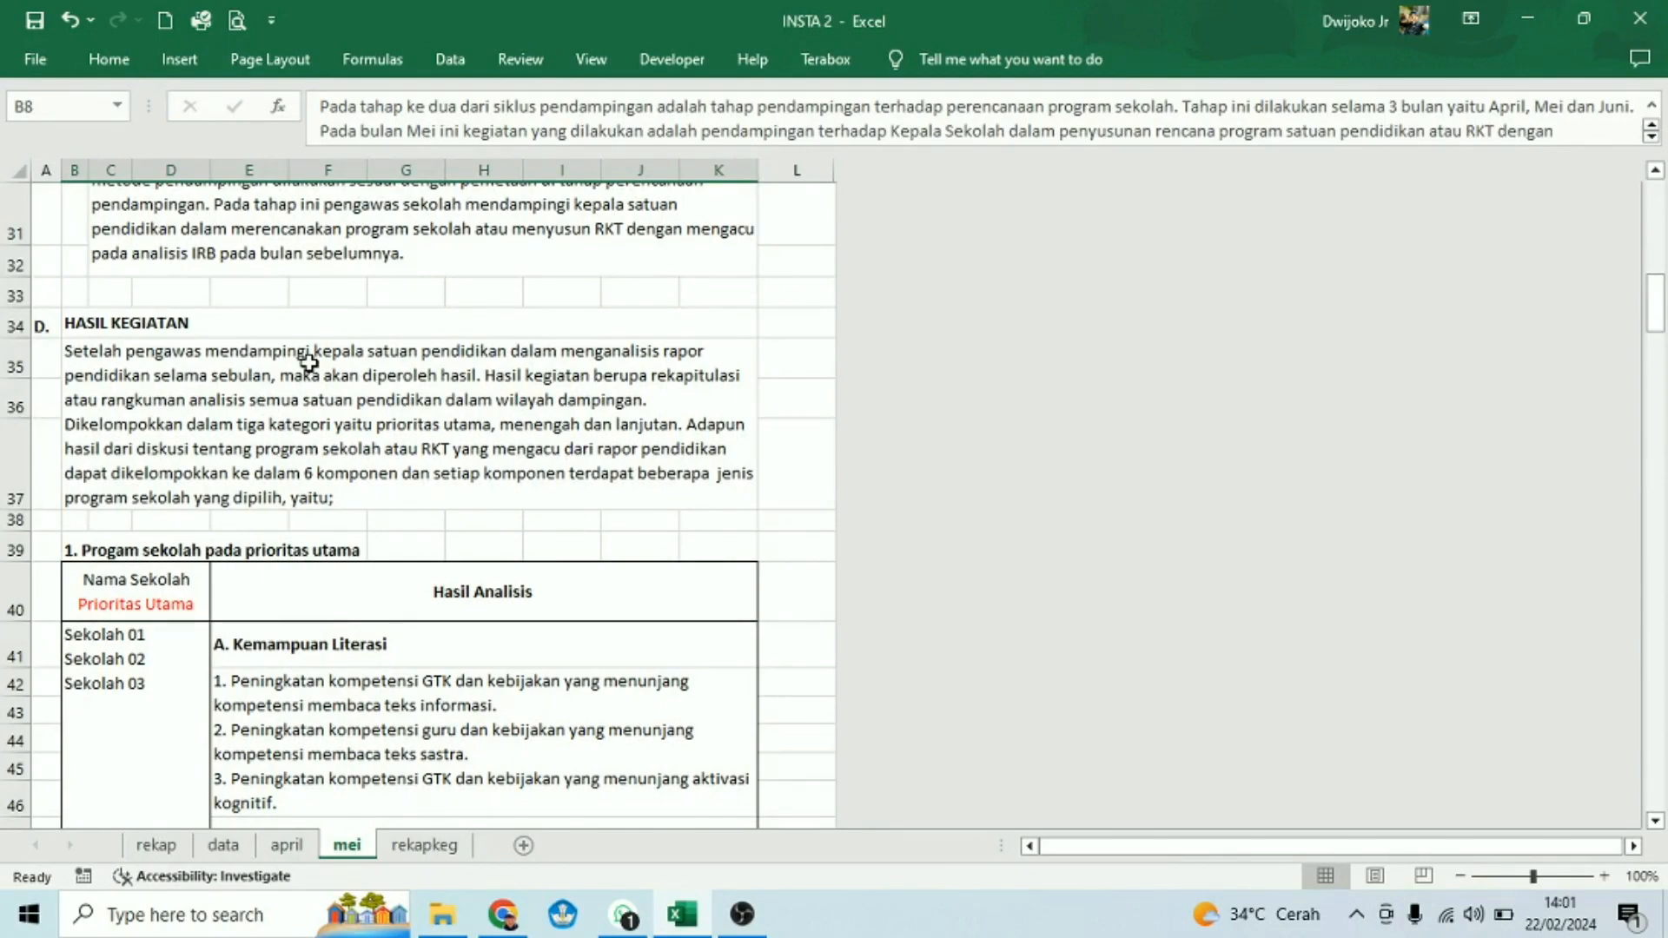
{"action": "scroll", "coordinate": [309, 365], "scroll_direction": "down", "scroll_amount": 3}
{"action": "scroll", "coordinate": [304, 339], "scroll_direction": "up", "scroll_amount": 1}
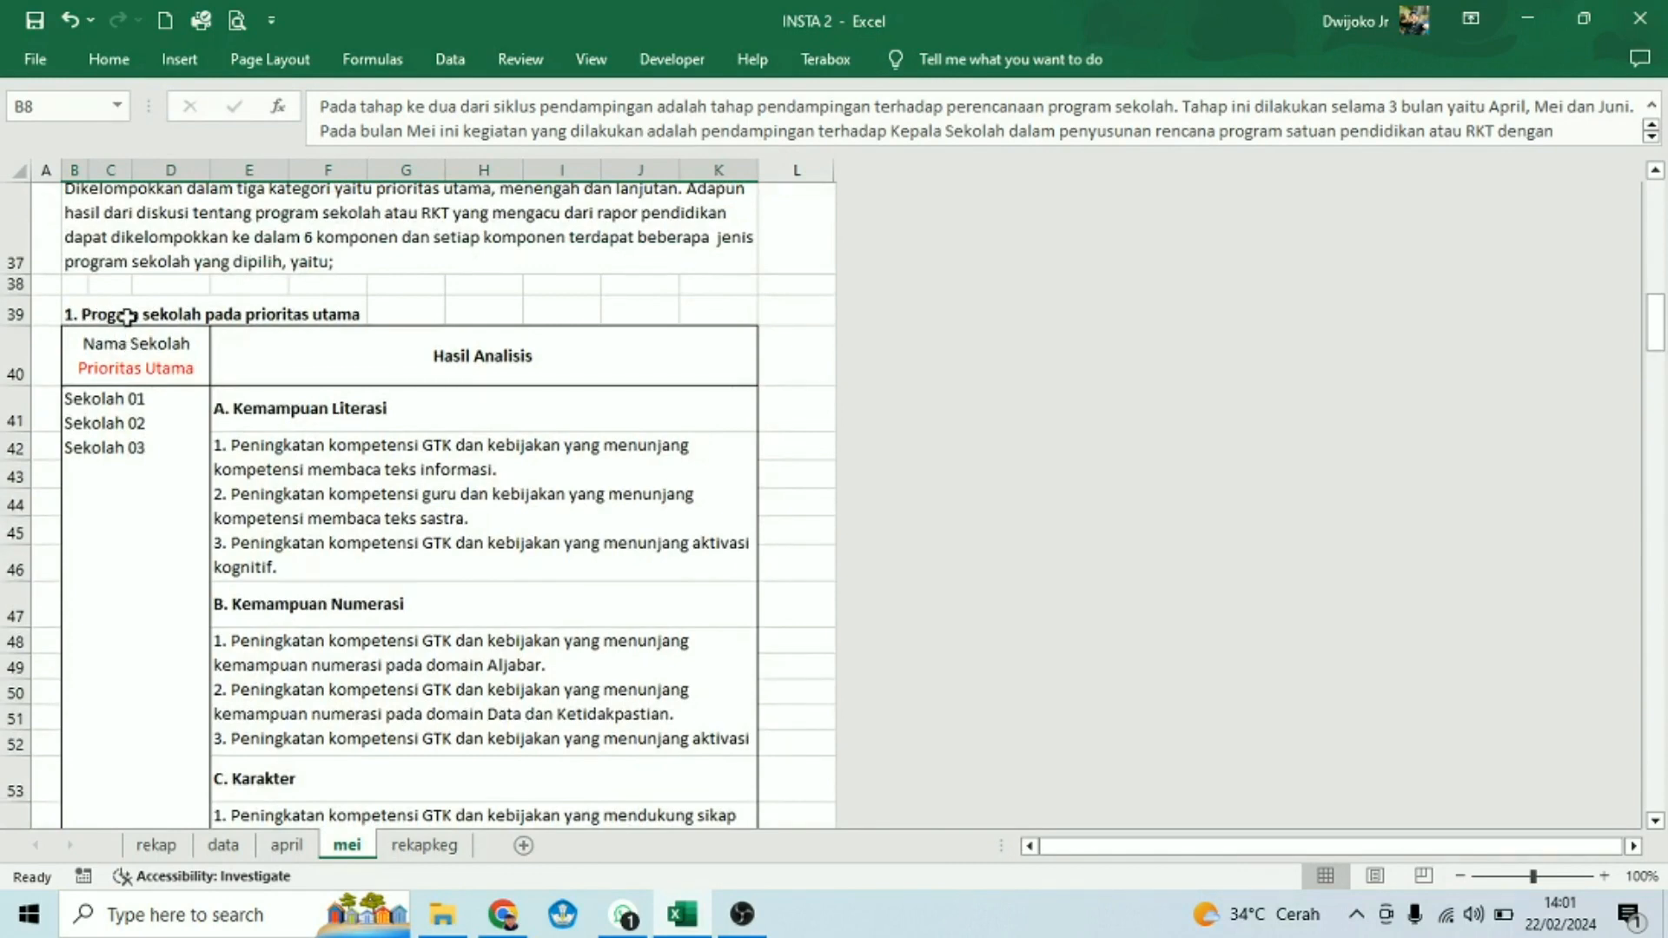
{"action": "left_click", "coordinate": [113, 314]}
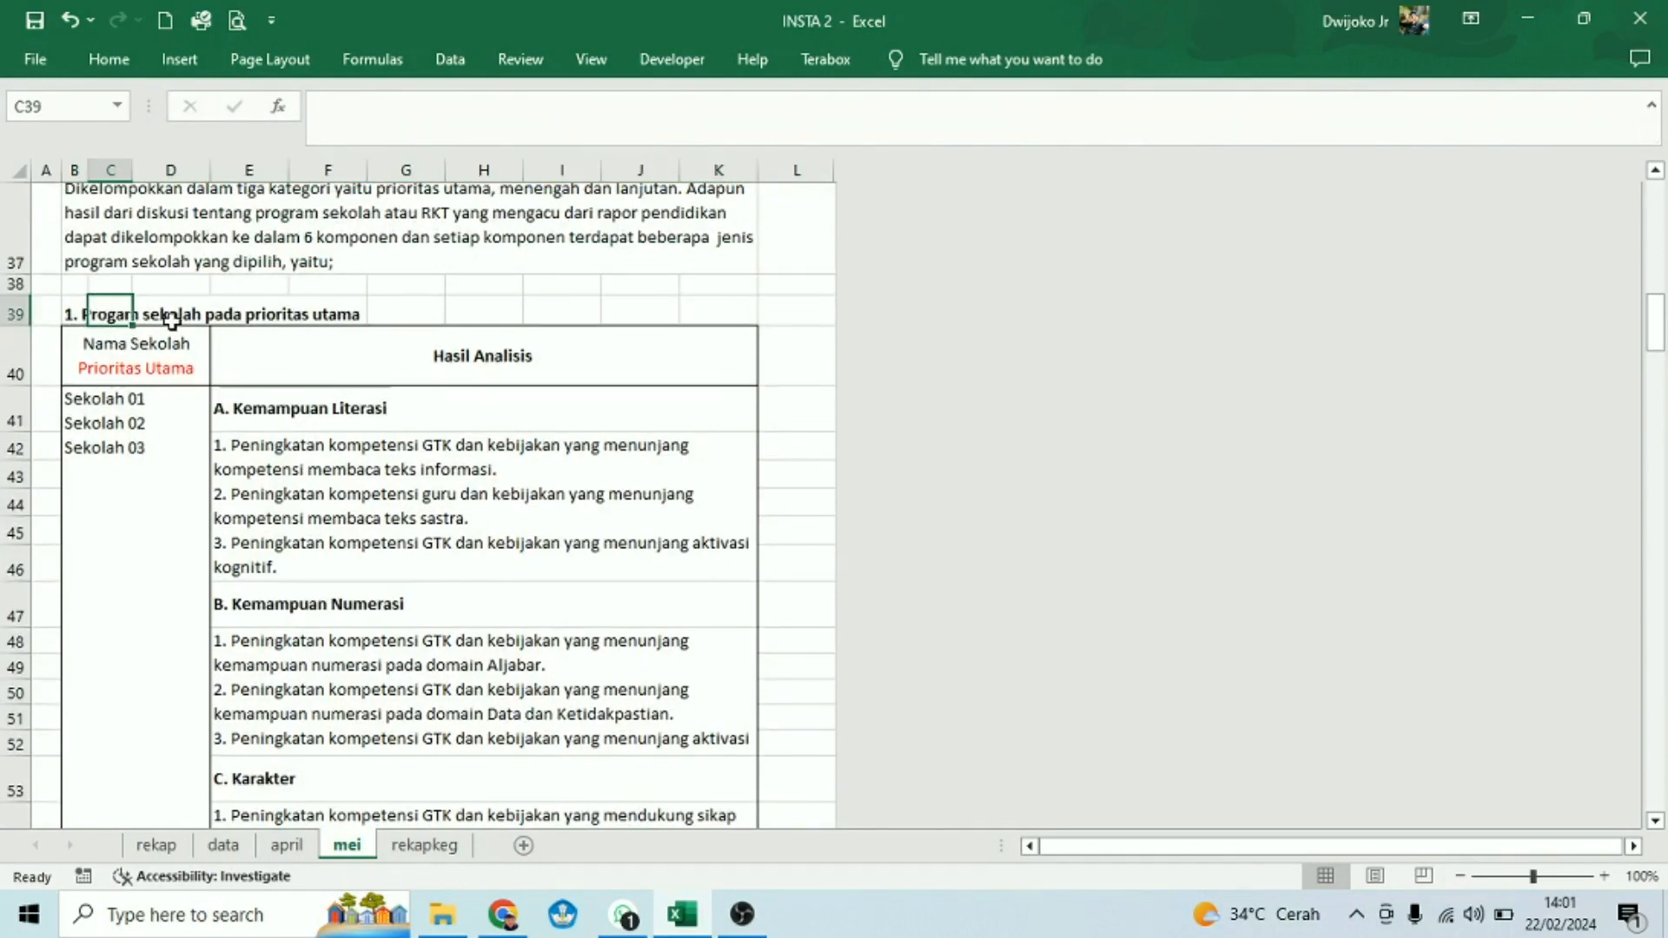
{"action": "left_click", "coordinate": [76, 311]}
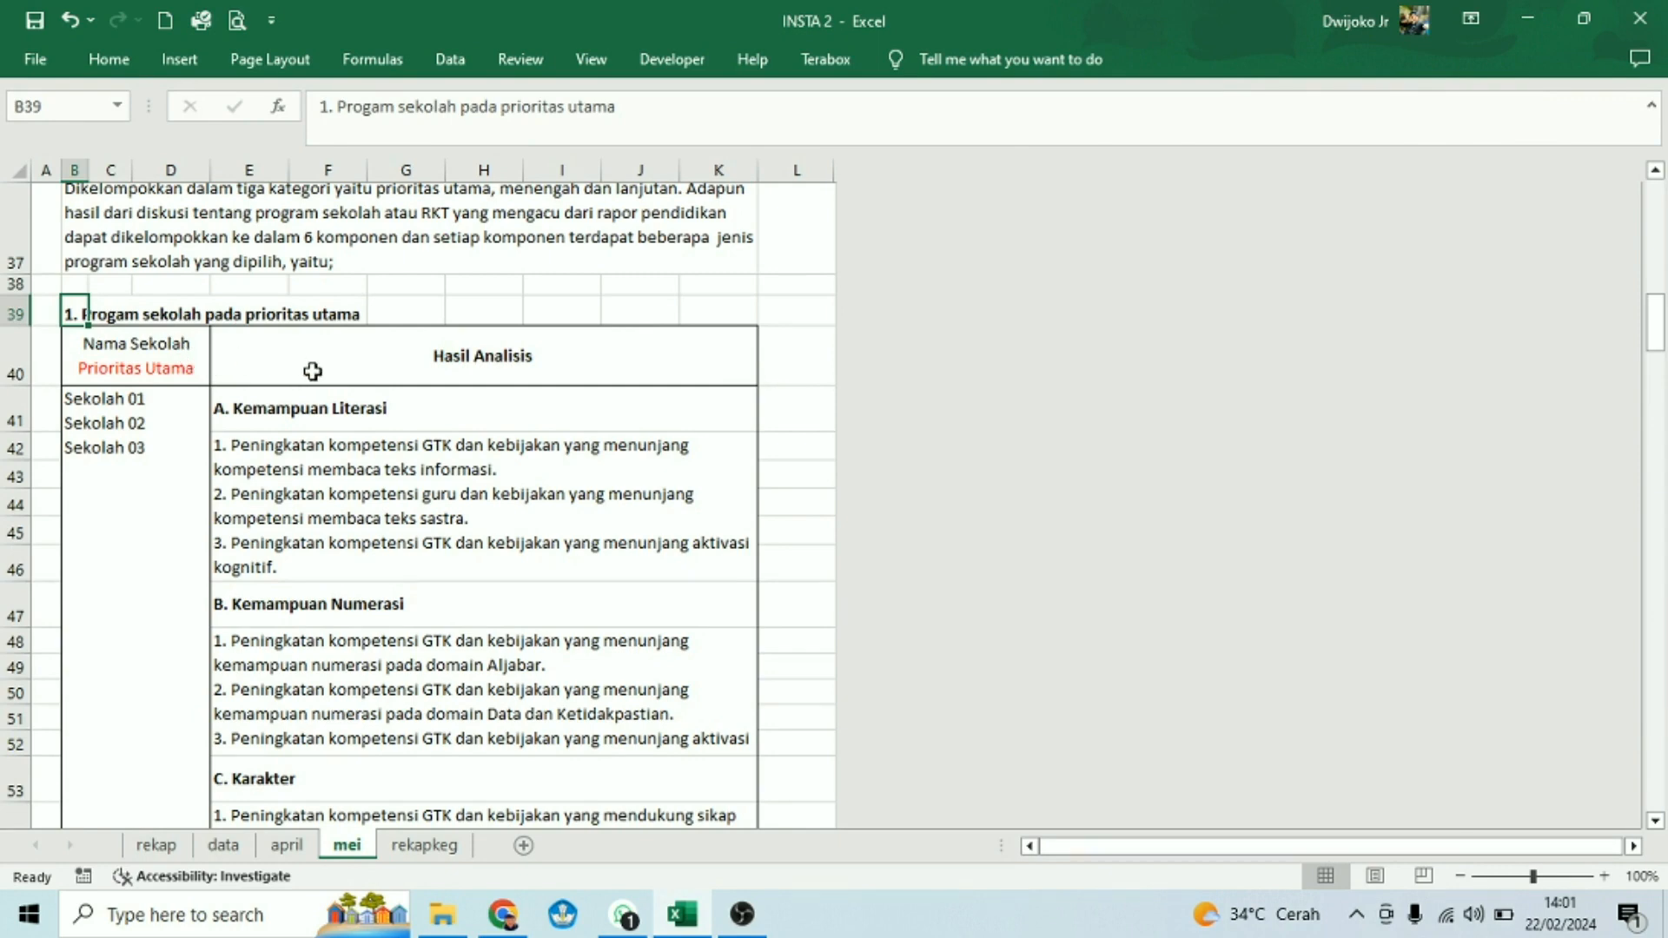
- Go back to Hasil Kegiatan on the april sheet and inspect the source formula of the Kemampuan Literasi result
{"action": "left_click", "coordinate": [287, 844]}
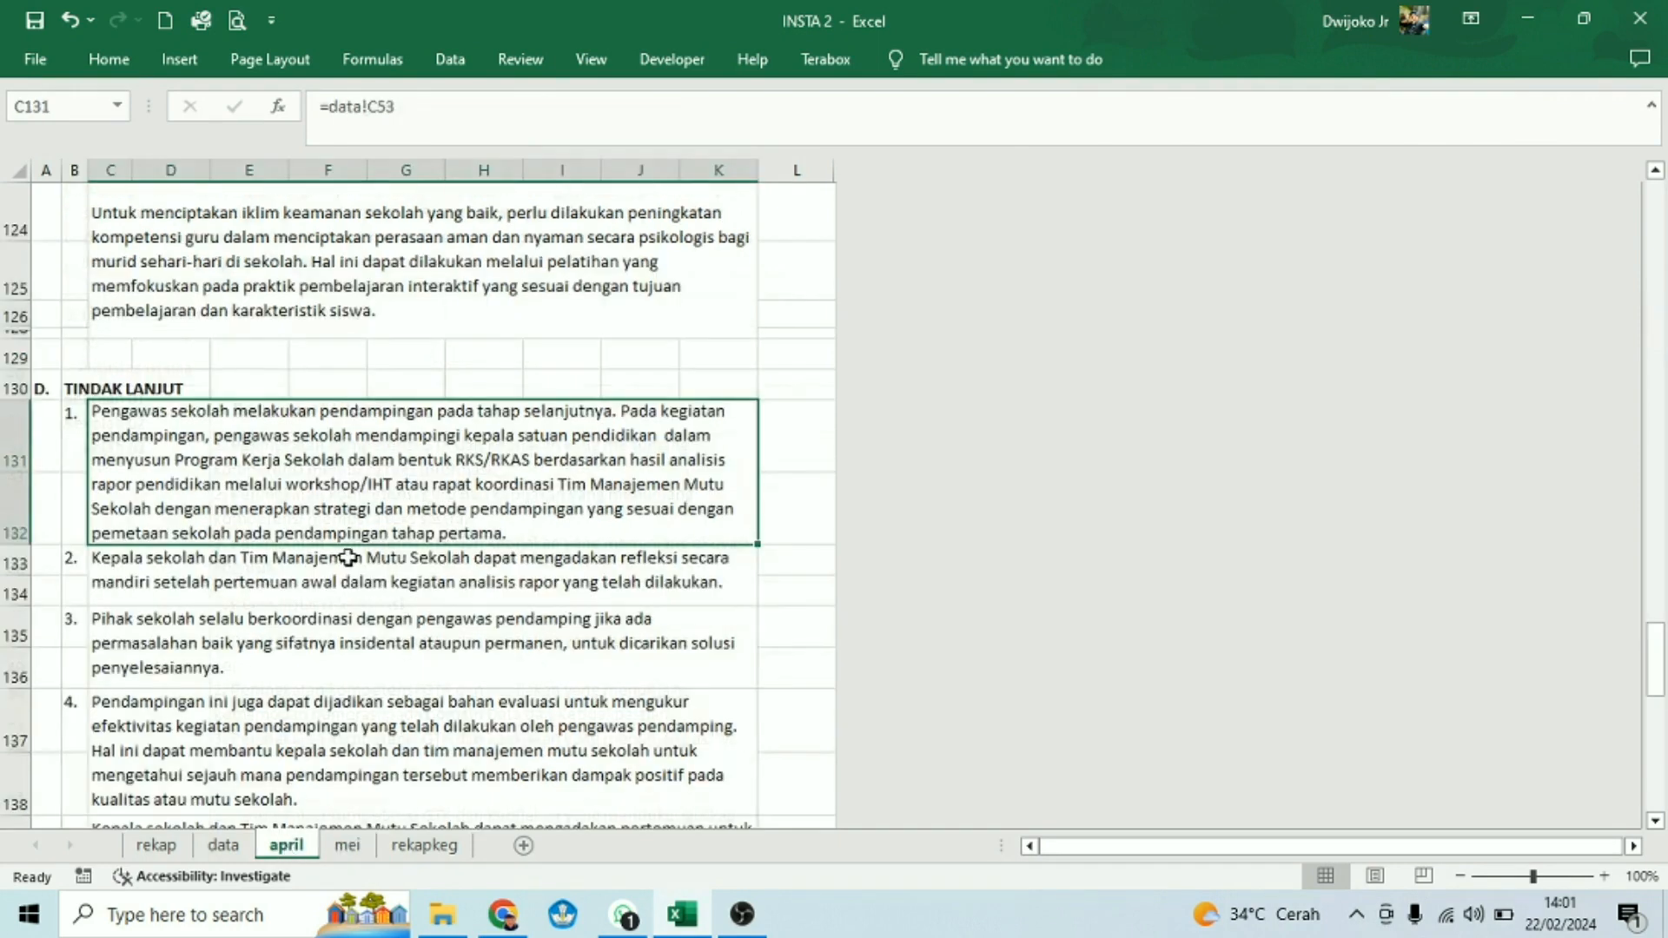
{"action": "scroll", "coordinate": [299, 482], "scroll_direction": "down", "scroll_amount": 5}
{"action": "scroll", "coordinate": [316, 522], "scroll_direction": "up", "scroll_amount": 19}
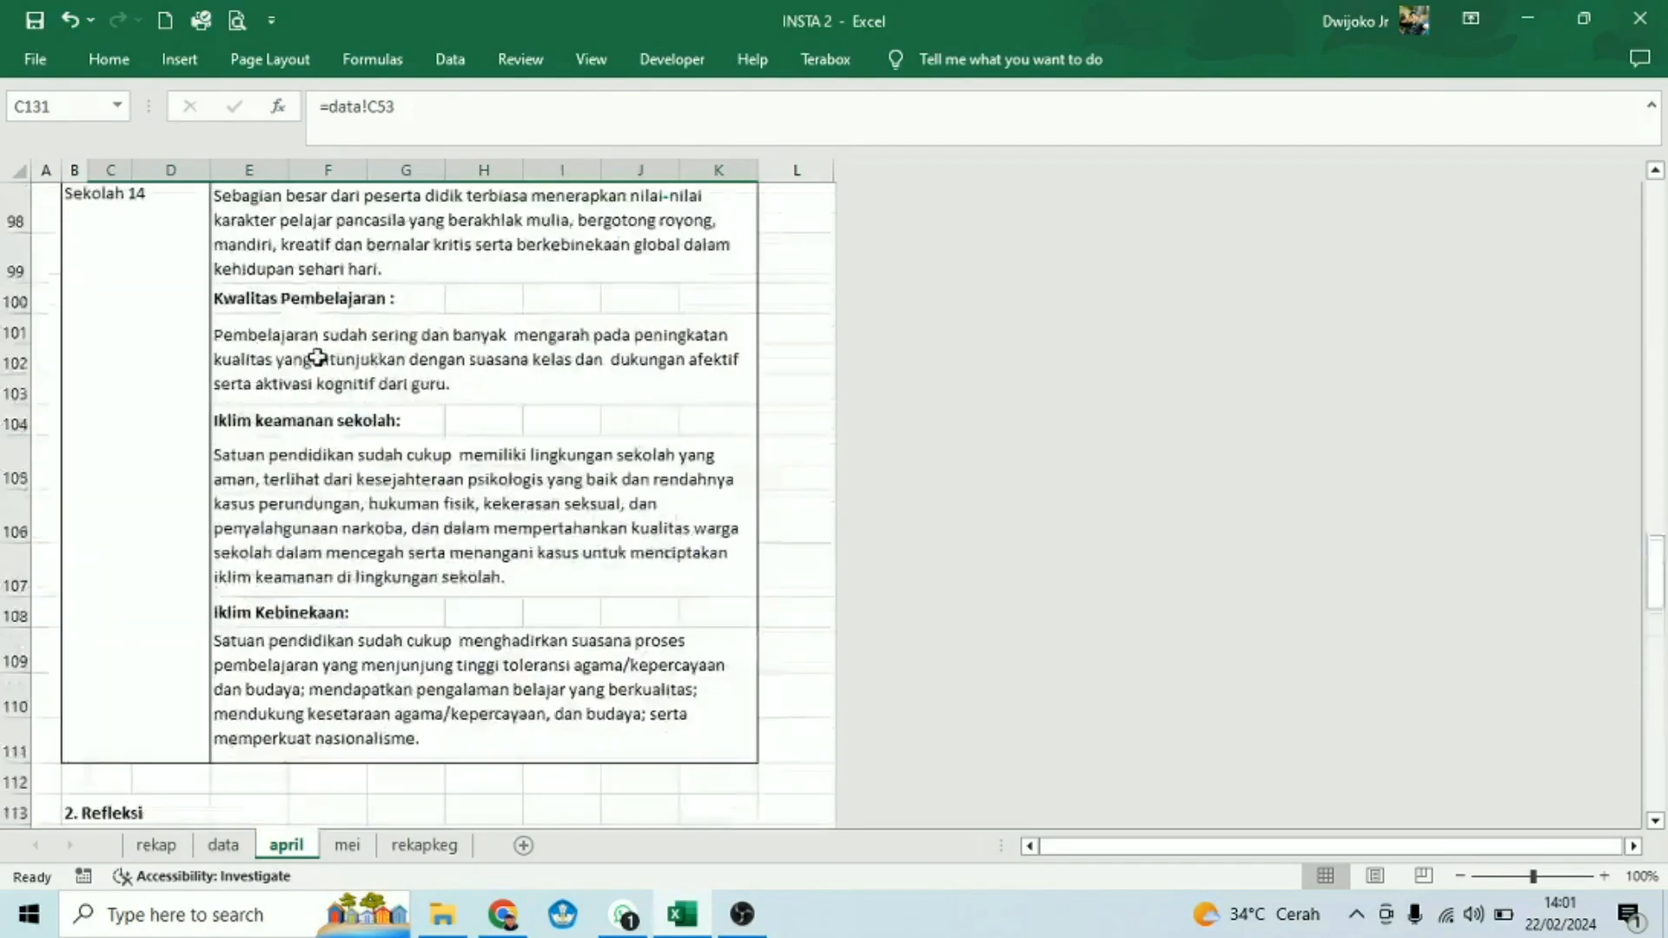
{"action": "scroll", "coordinate": [313, 366], "scroll_direction": "up", "scroll_amount": 15}
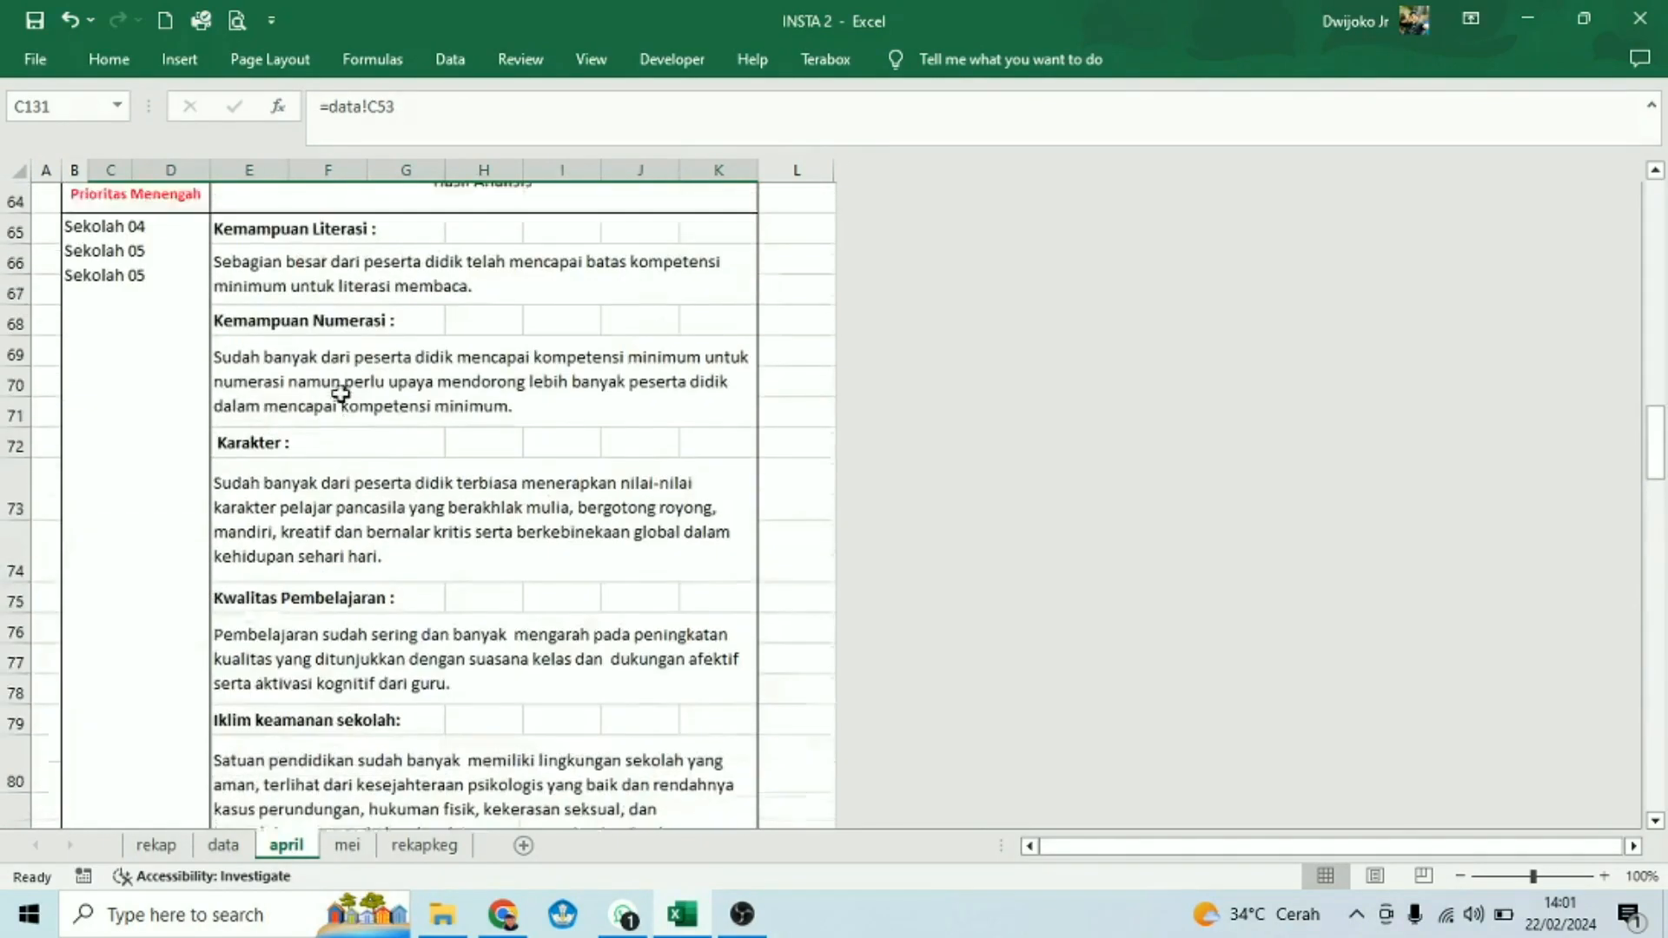
{"action": "scroll", "coordinate": [338, 379], "scroll_direction": "up", "scroll_amount": 6}
{"action": "scroll", "coordinate": [338, 379], "scroll_direction": "down", "scroll_amount": 5}
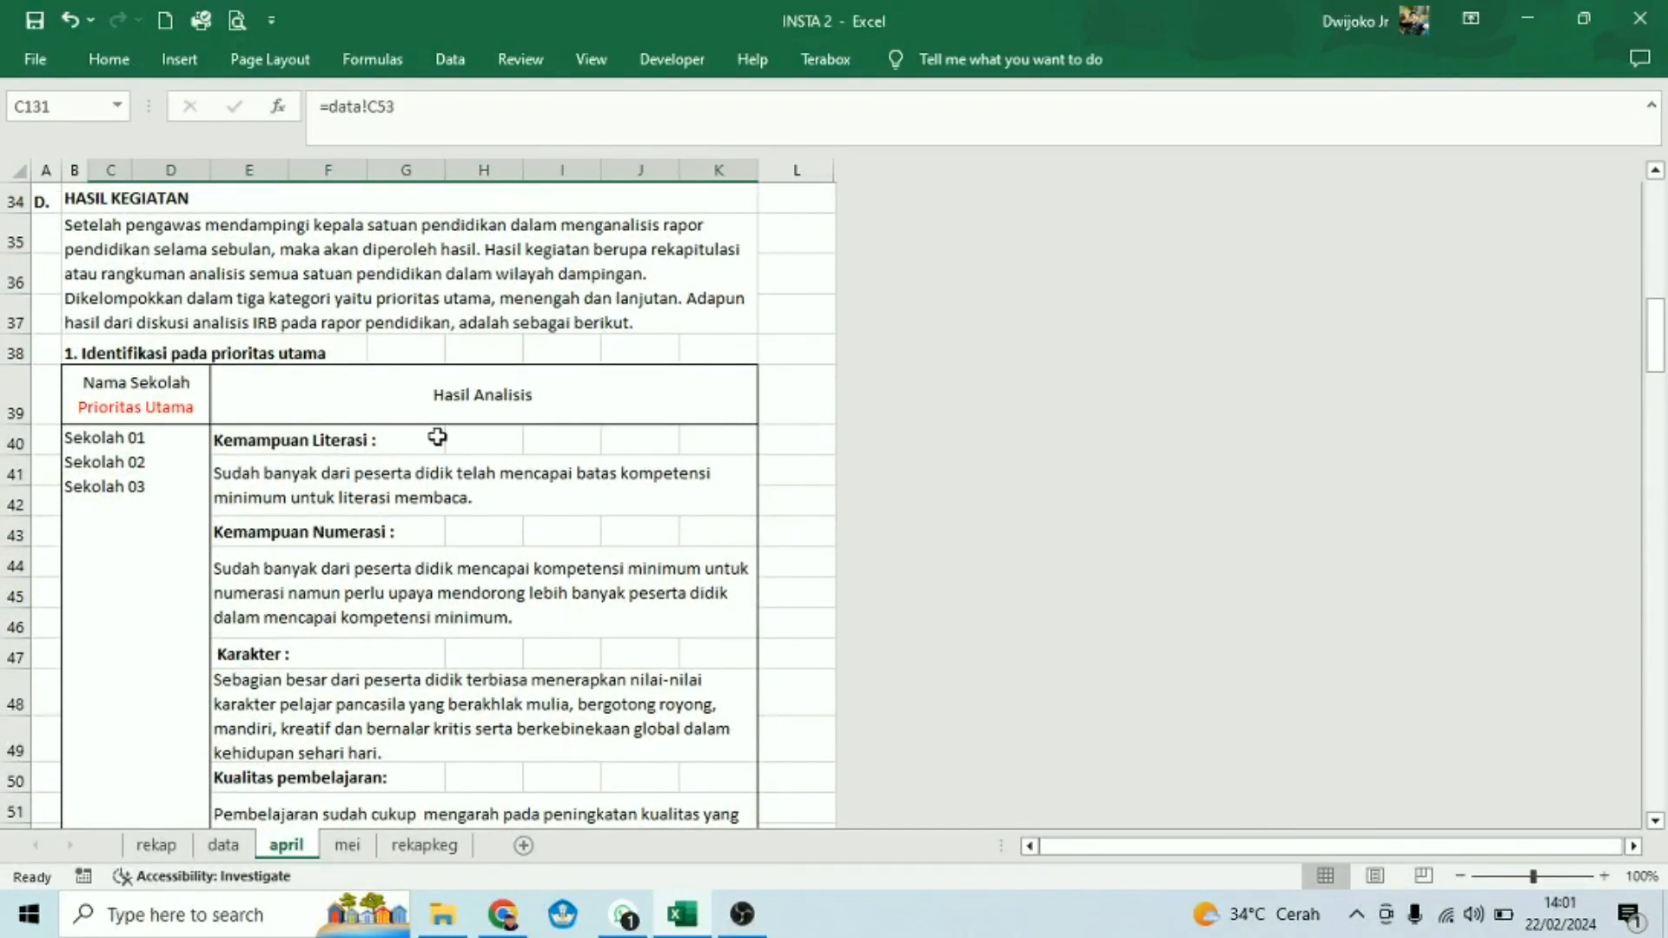
{"action": "left_click", "coordinate": [316, 487]}
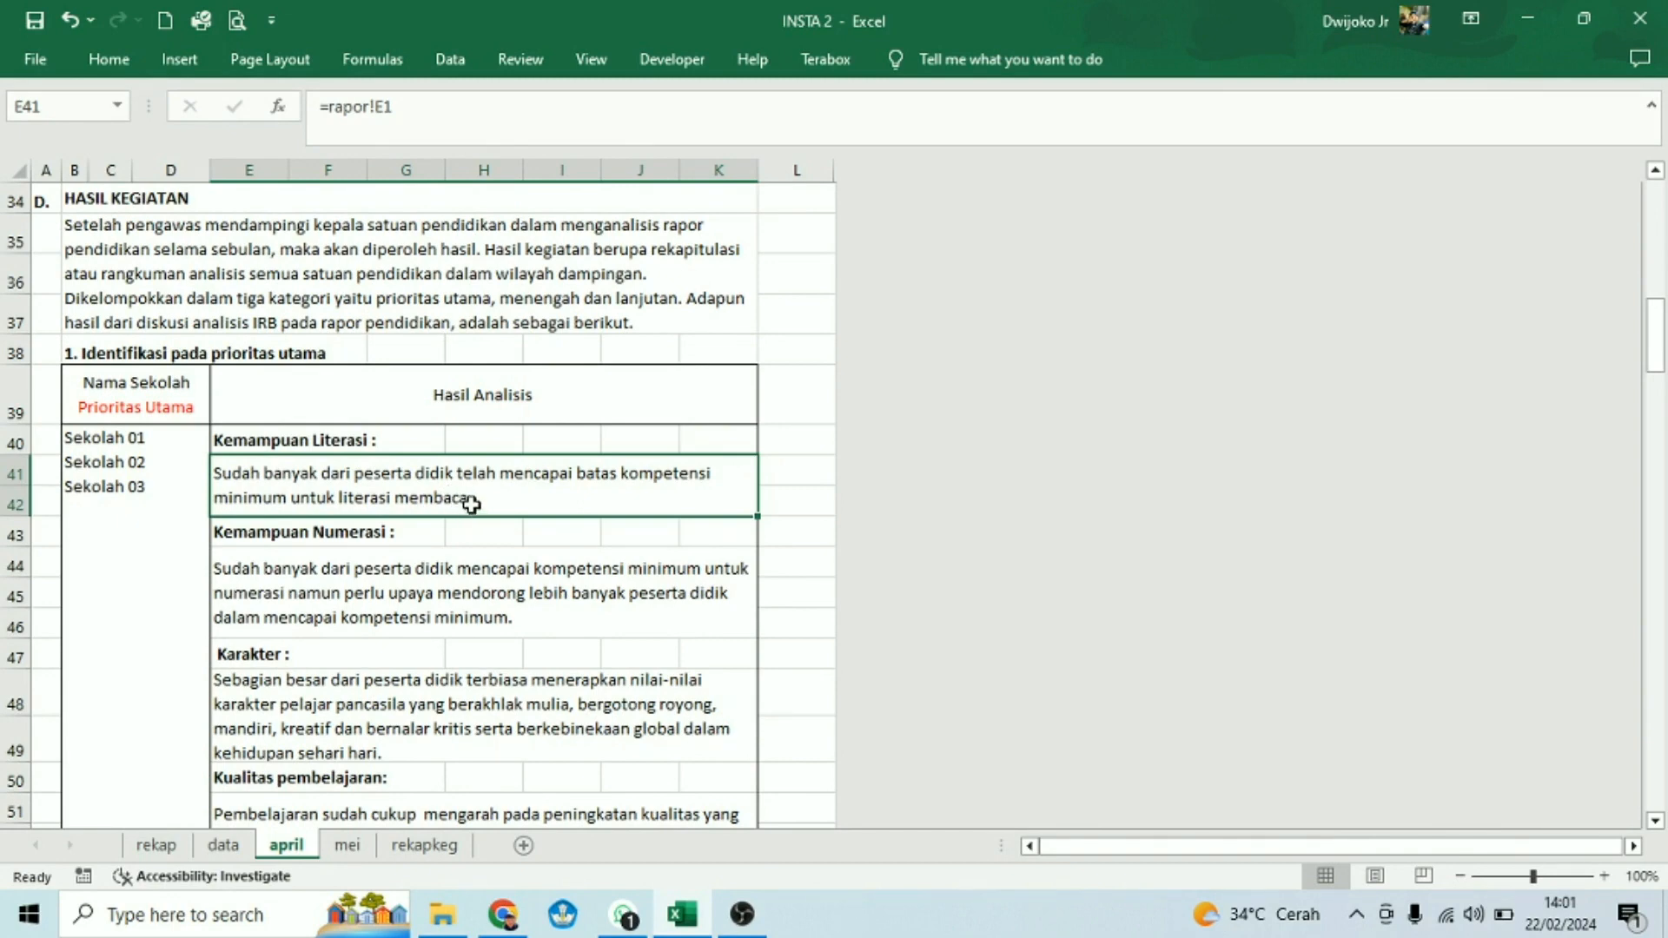
- Compare the Kemampuan Literasi cell on the mei sheet with its counterpart on the april sheet
{"action": "left_click", "coordinate": [347, 845]}
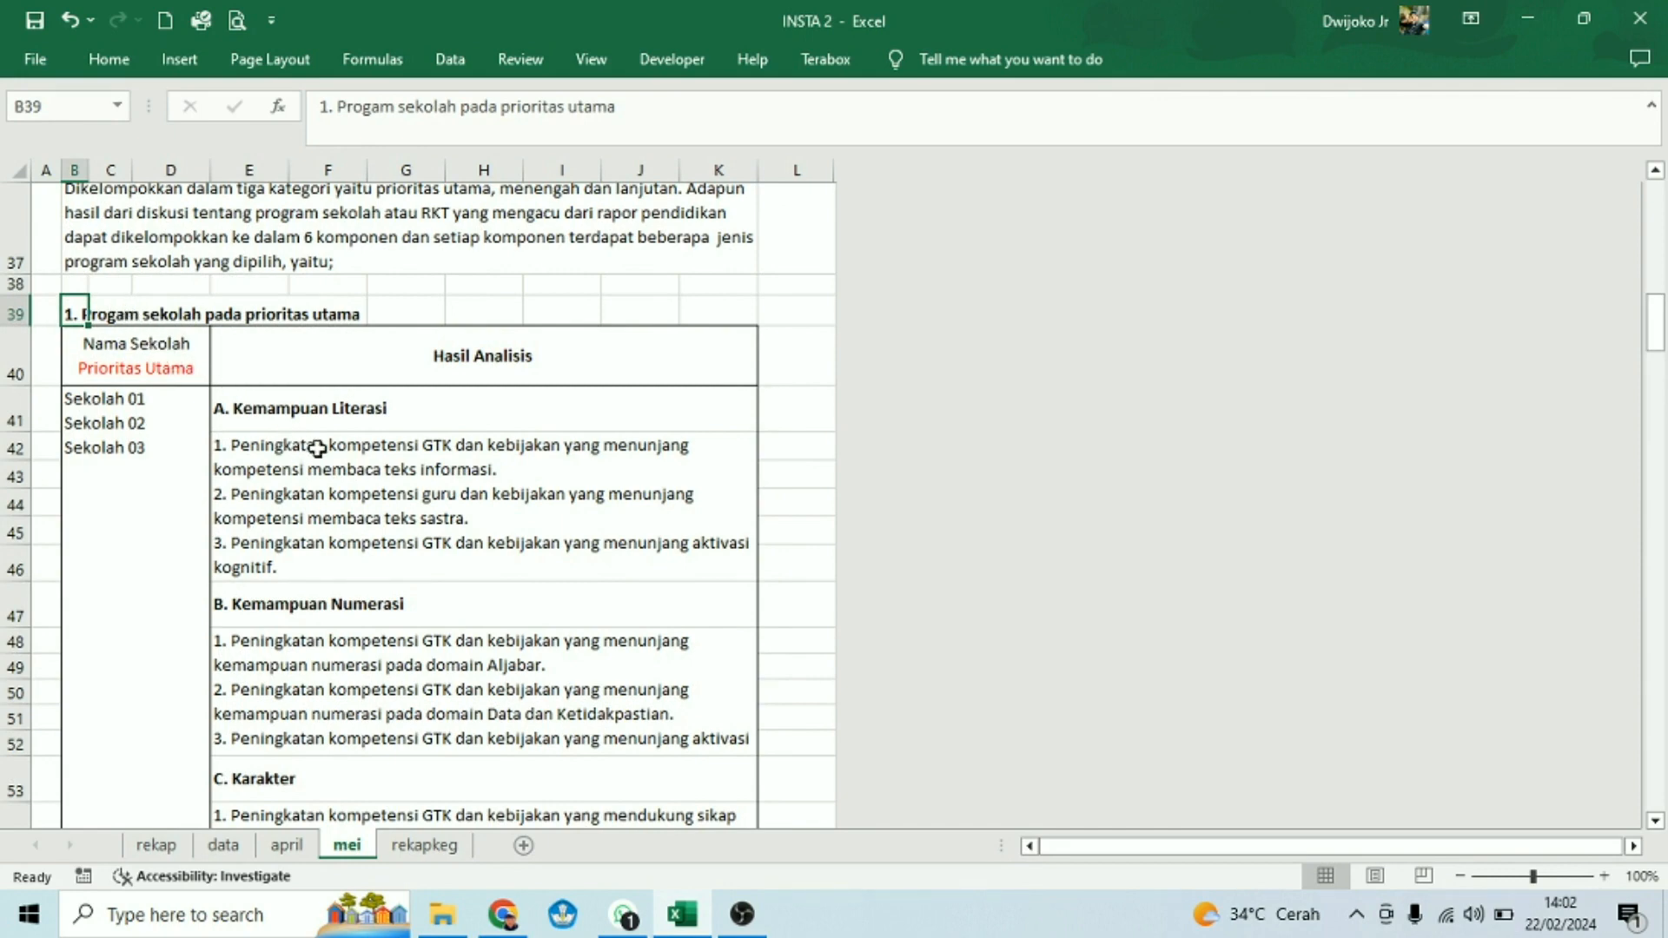
{"action": "left_click", "coordinate": [309, 445]}
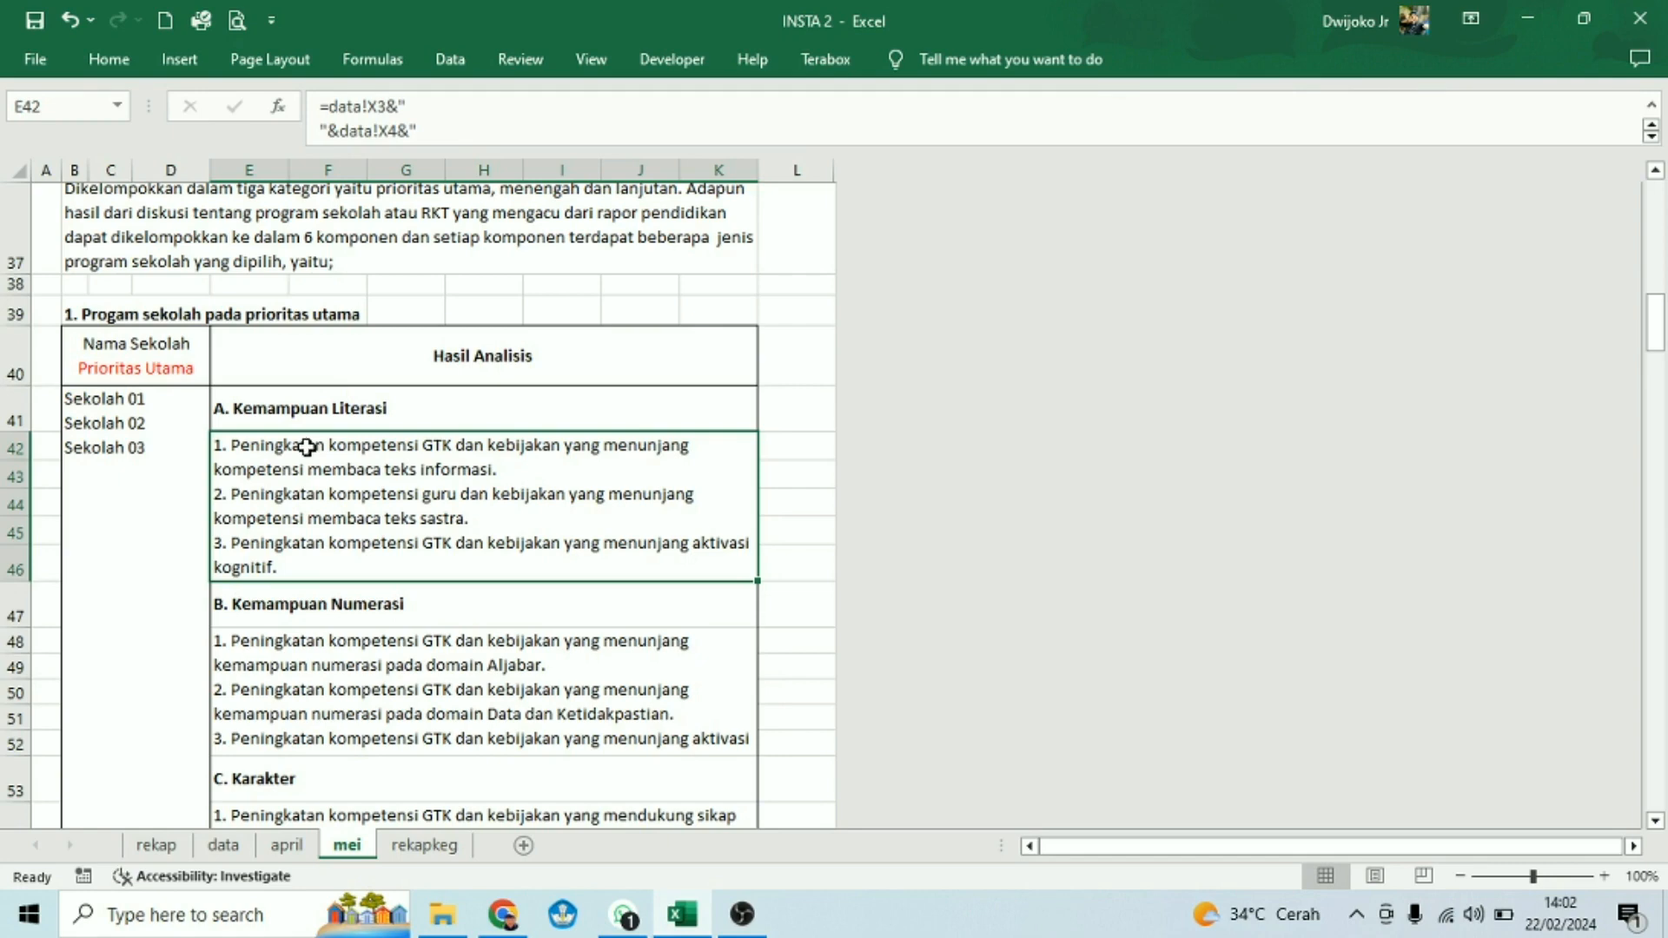
{"action": "left_click", "coordinate": [287, 847]}
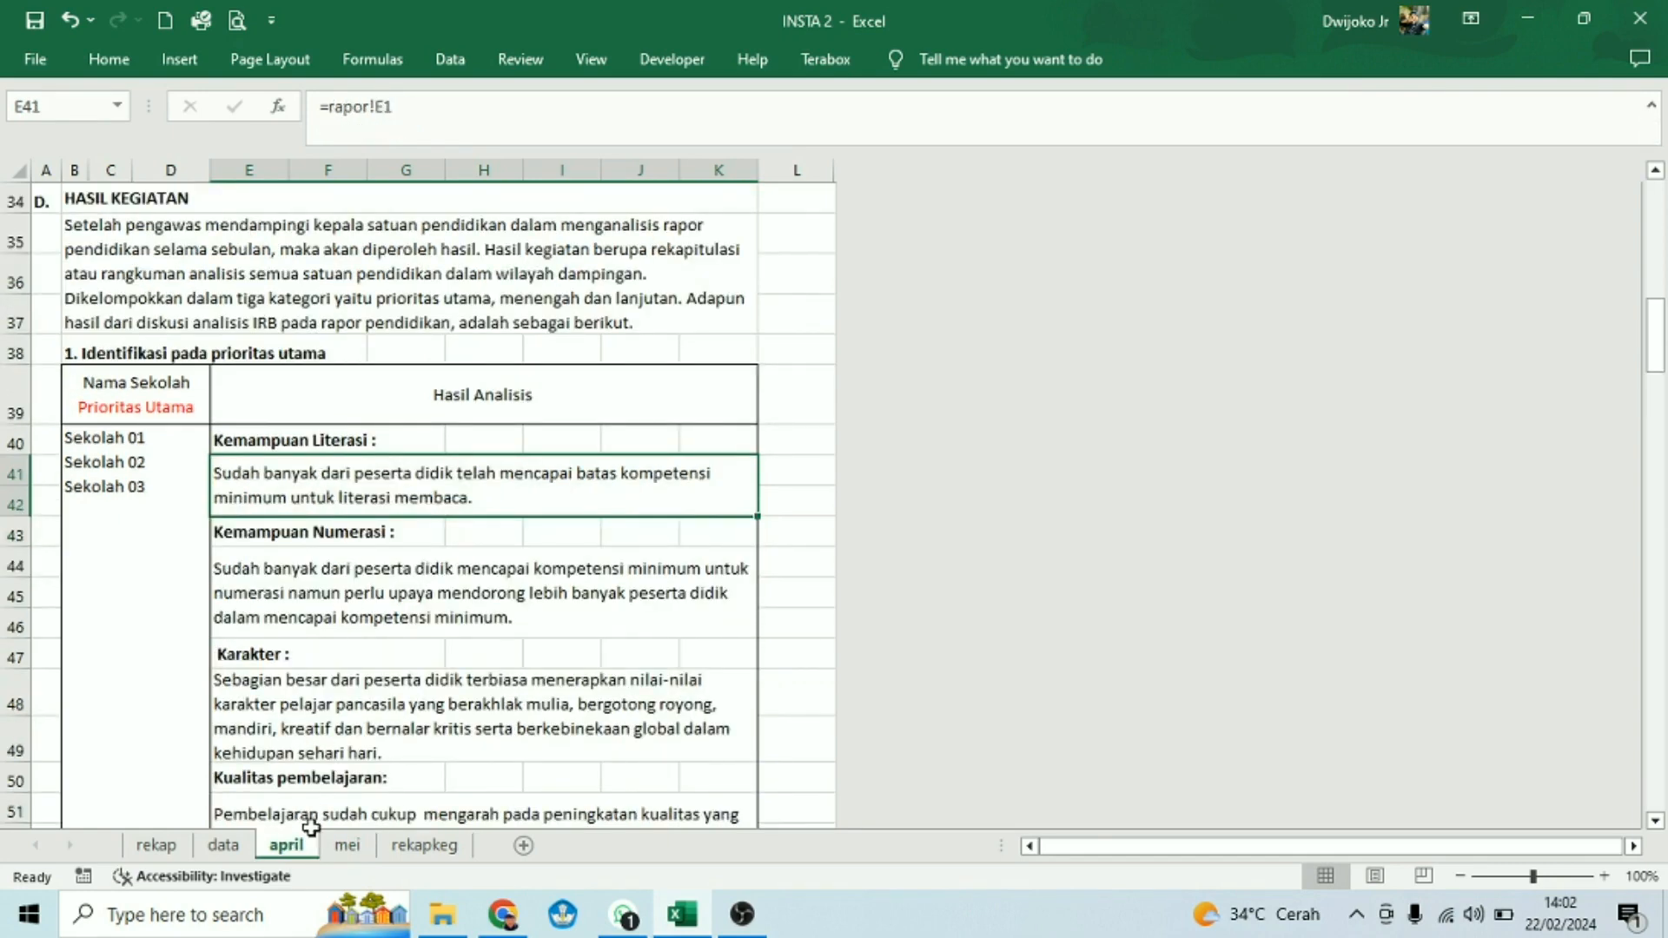
{"action": "left_click", "coordinate": [346, 845]}
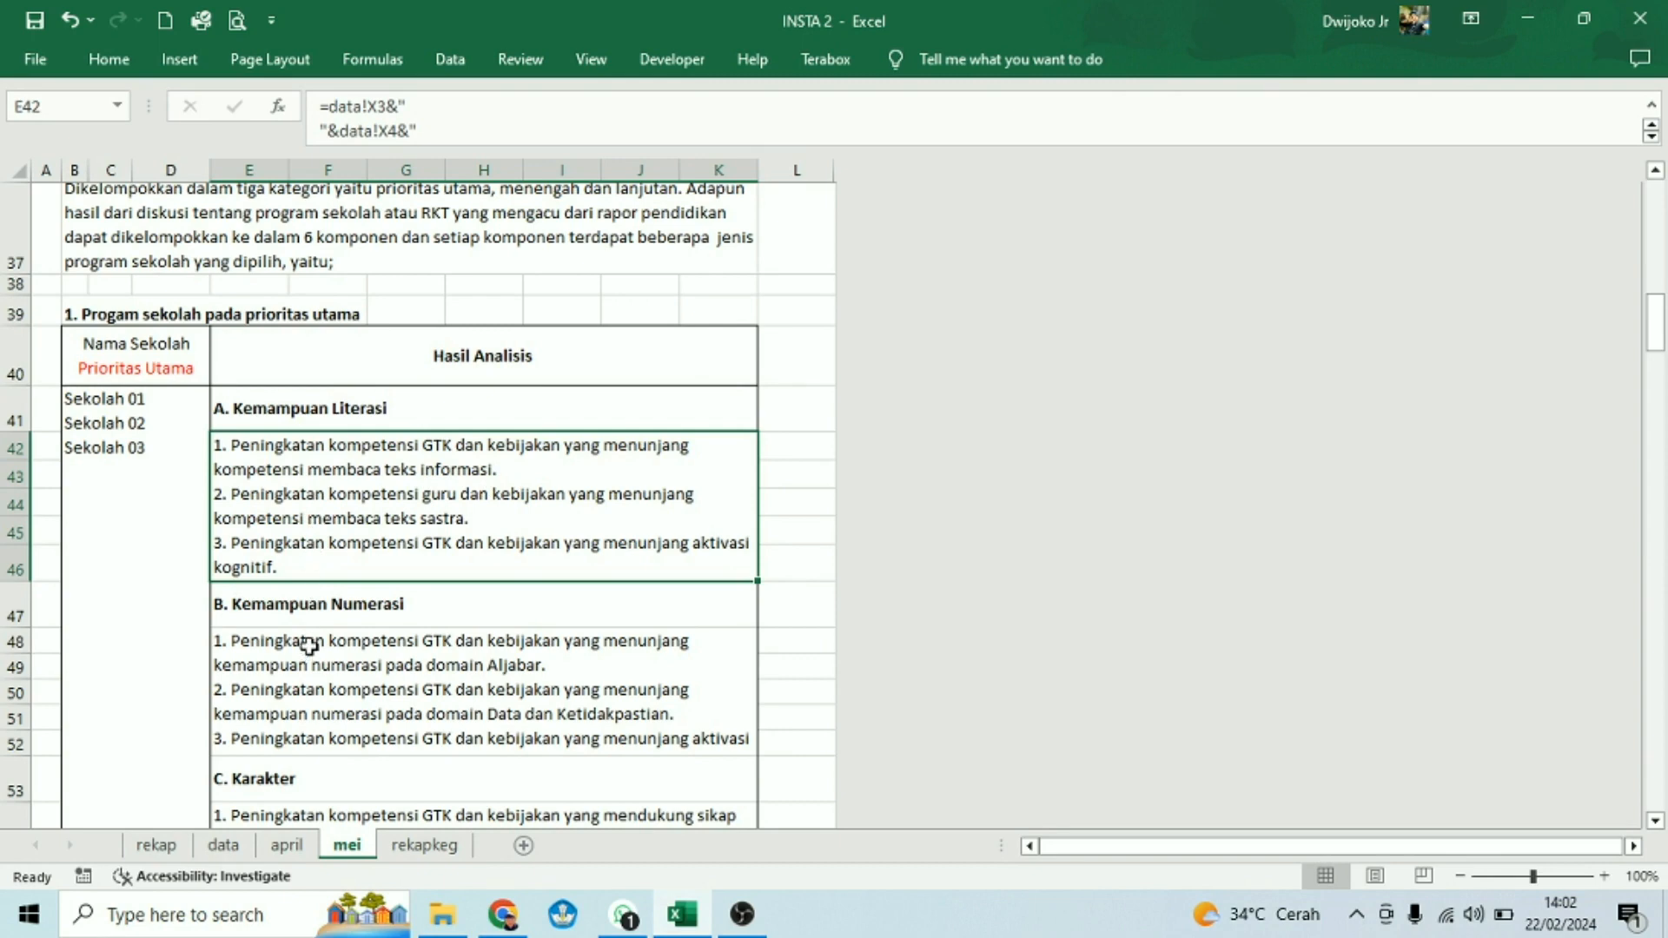
- Check the source formula of the Karakter program list in the mei report's Prioritas Utama table
{"action": "scroll", "coordinate": [317, 604], "scroll_direction": "down", "scroll_amount": 3}
{"action": "left_click", "coordinate": [351, 493]}
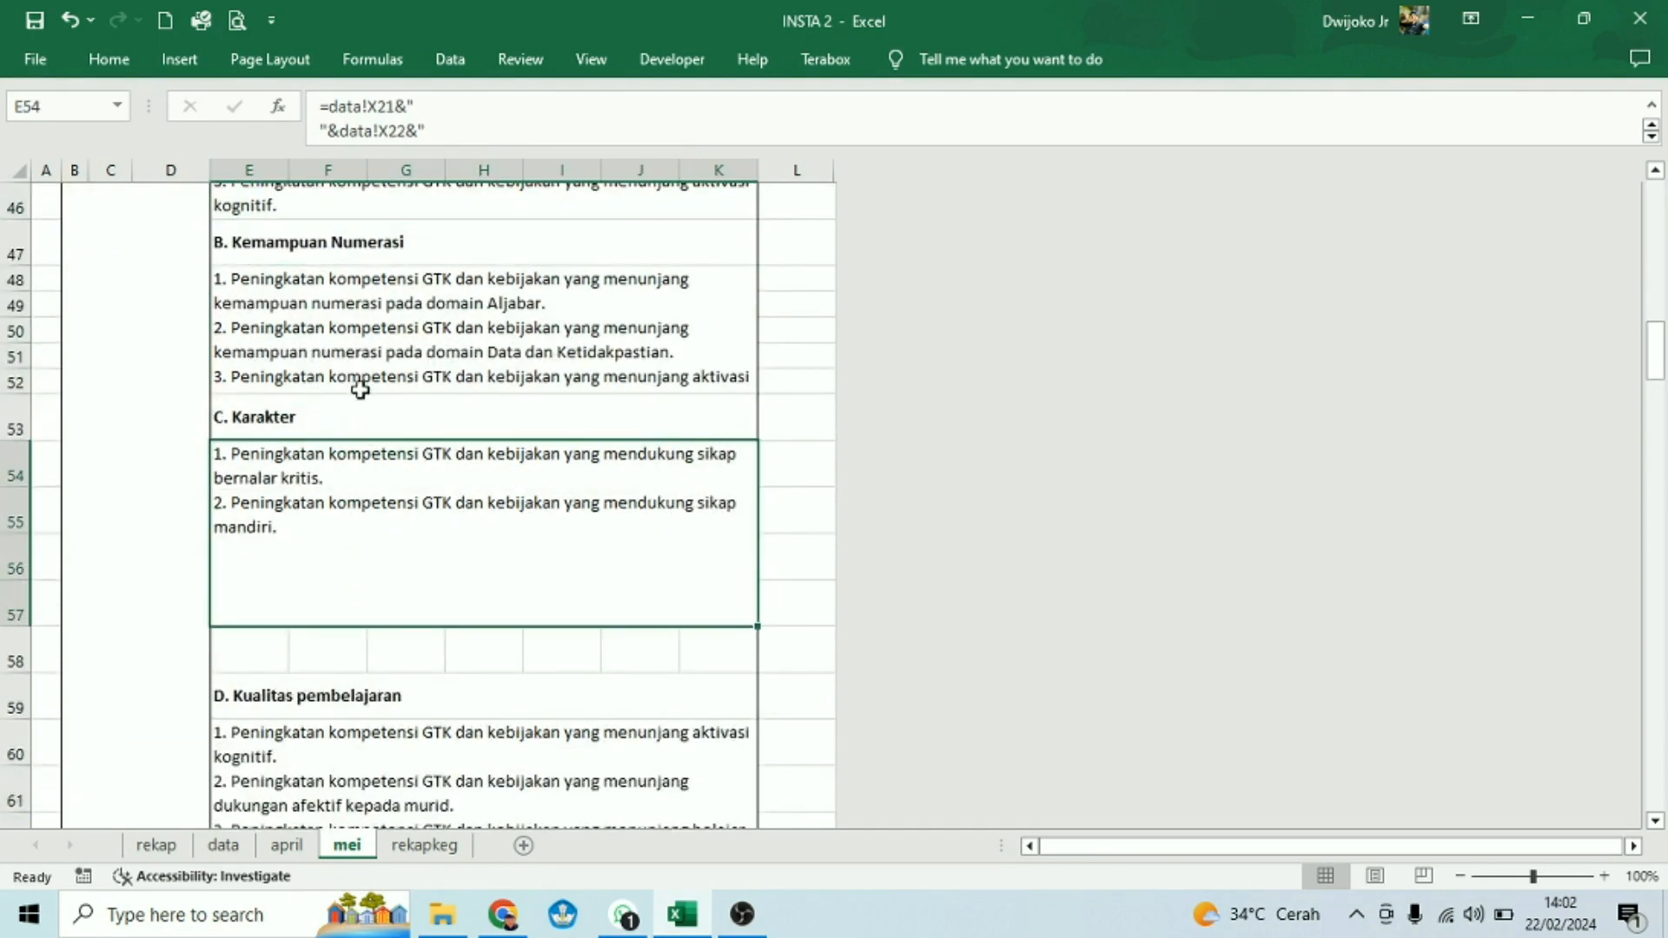
{"action": "scroll", "coordinate": [348, 530], "scroll_direction": "down", "scroll_amount": 3}
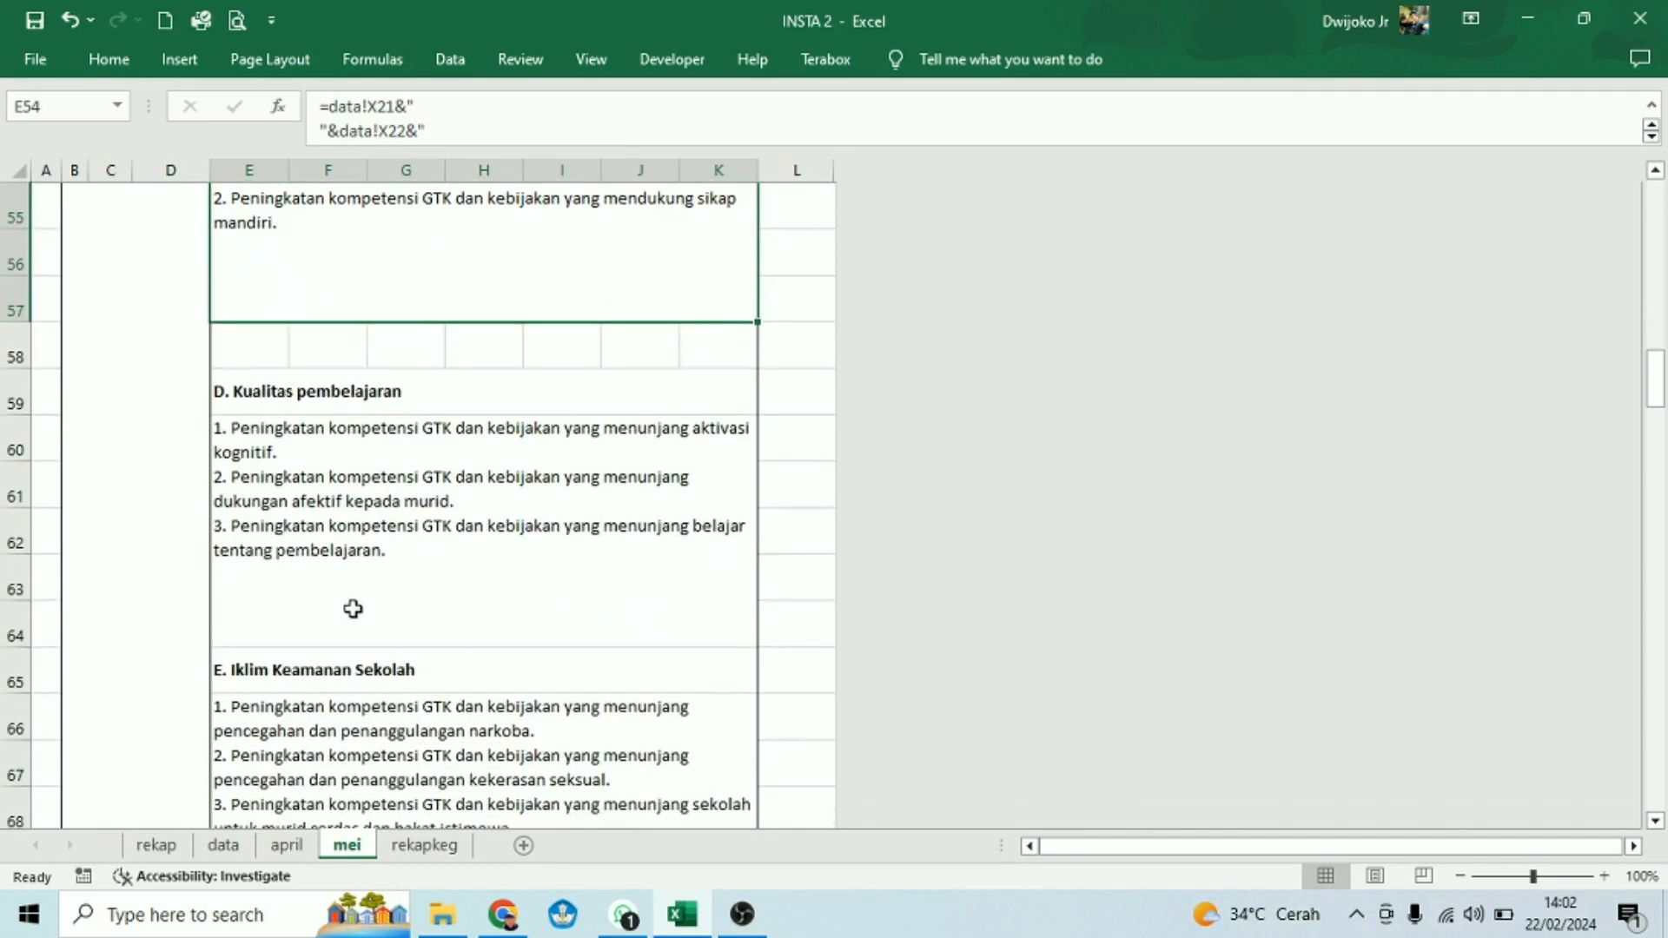
- Reduce the height of rows 60 to 64 on the mei sheet so the Kualitas pembelajaran block fits its text
{"action": "left_click", "coordinate": [352, 604]}
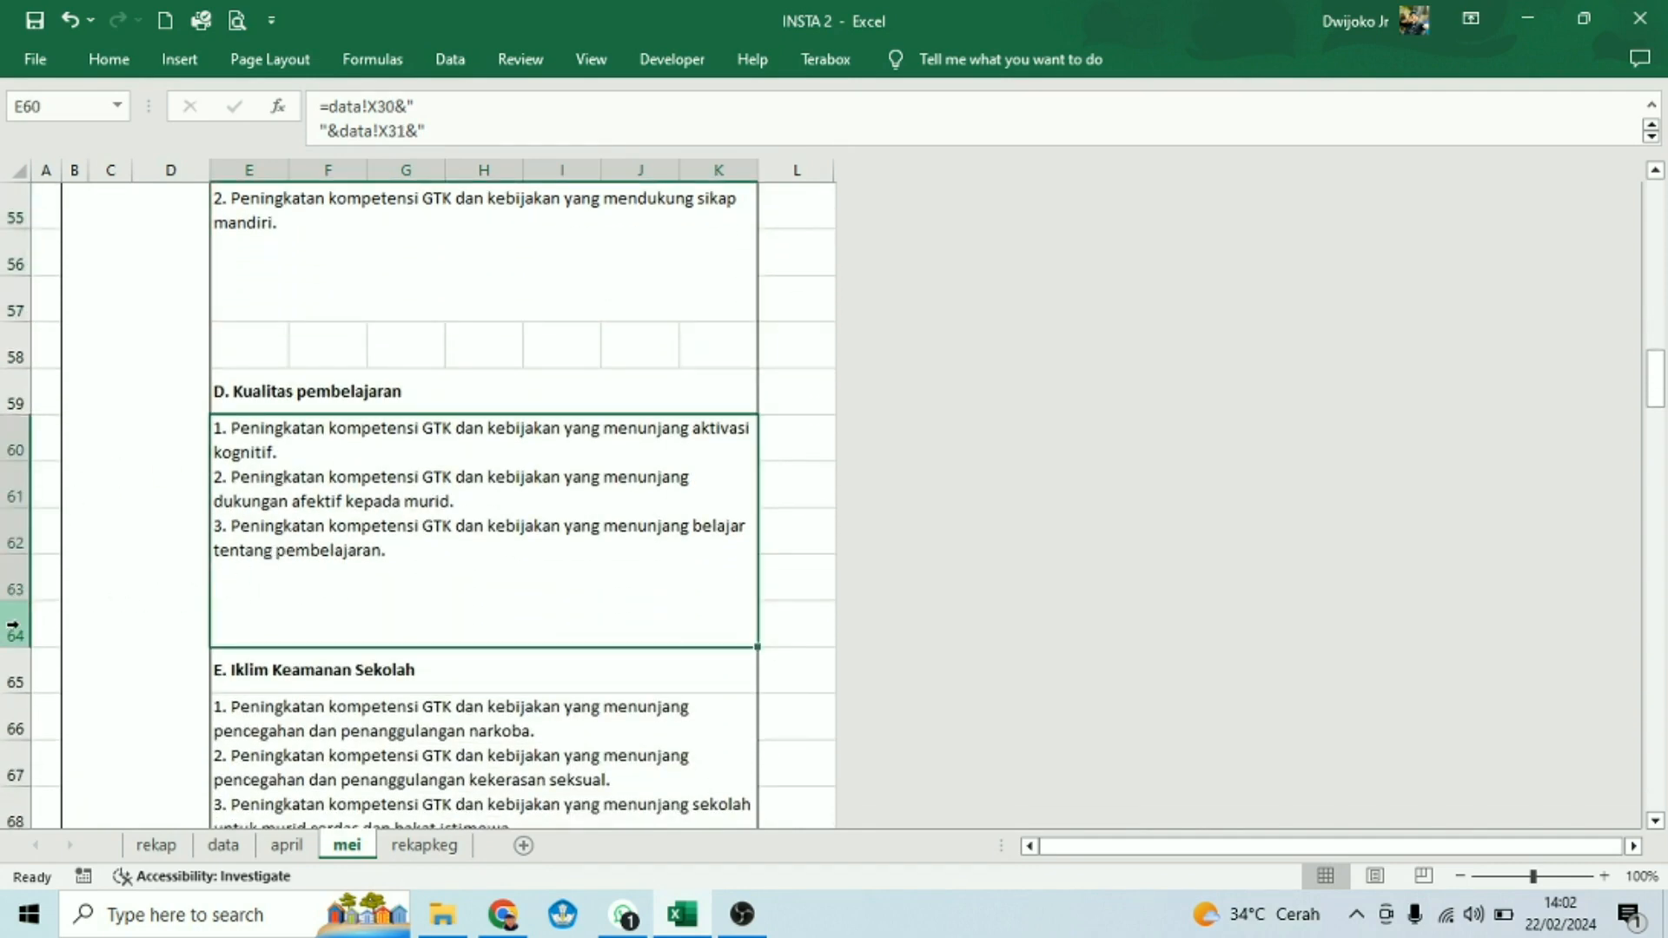
{"action": "left_click_drag", "start_coordinate": [9, 633], "coordinate": [24, 443]}
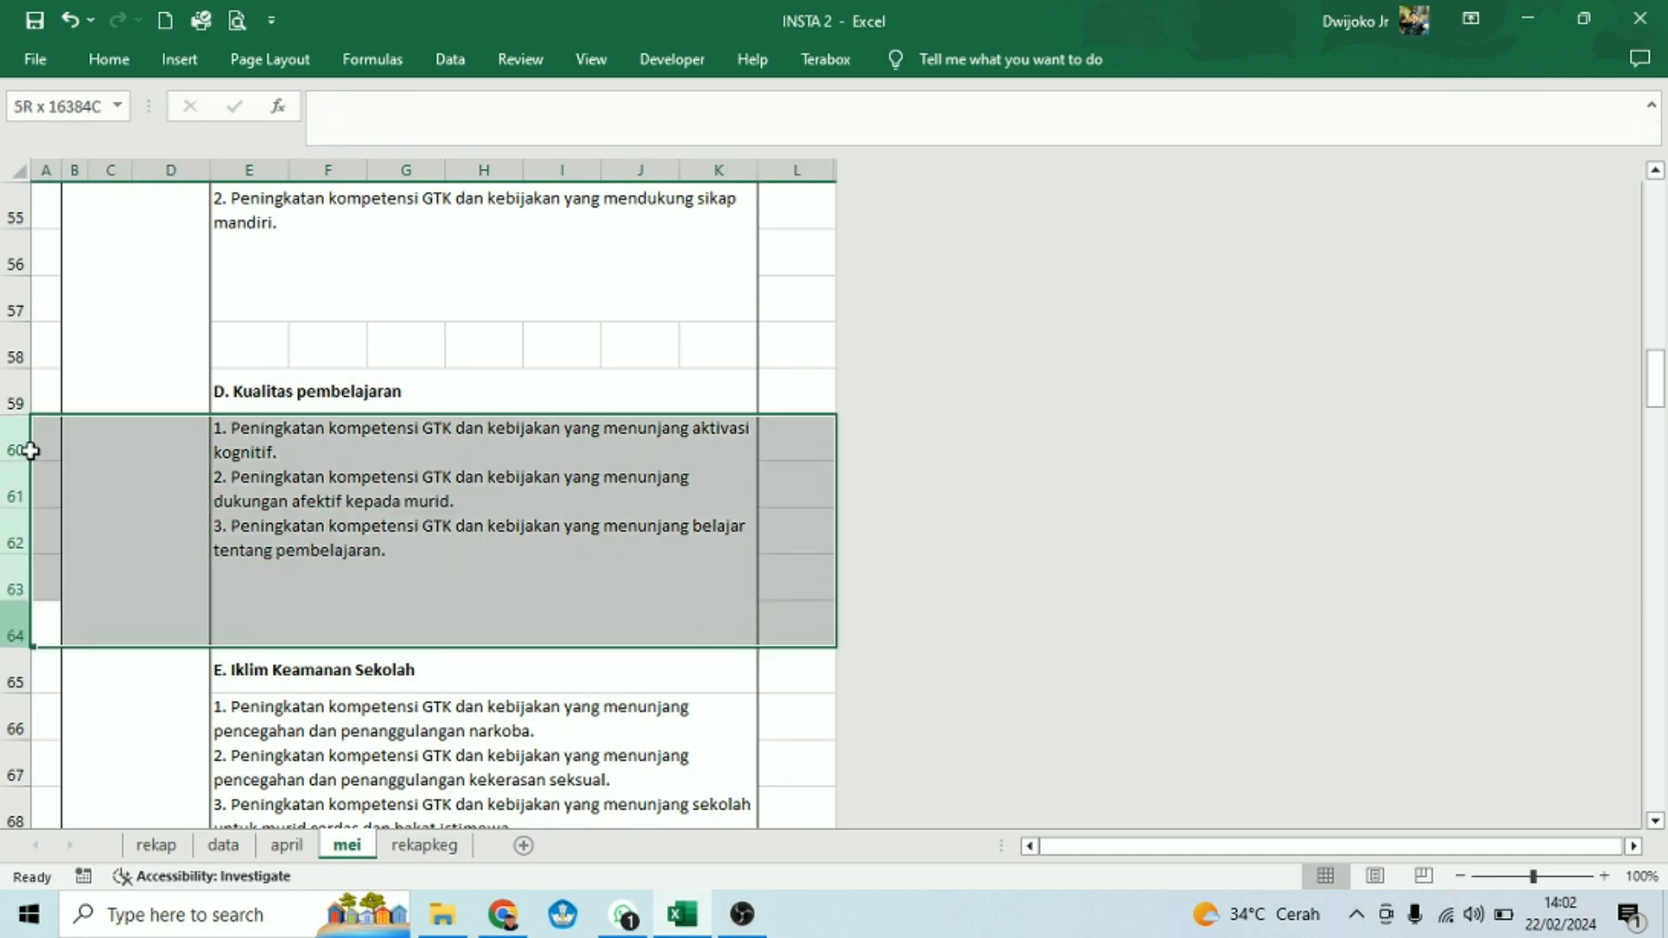
{"action": "left_click_drag", "start_coordinate": [19, 646], "coordinate": [23, 632]}
{"action": "left_click", "coordinate": [425, 507]}
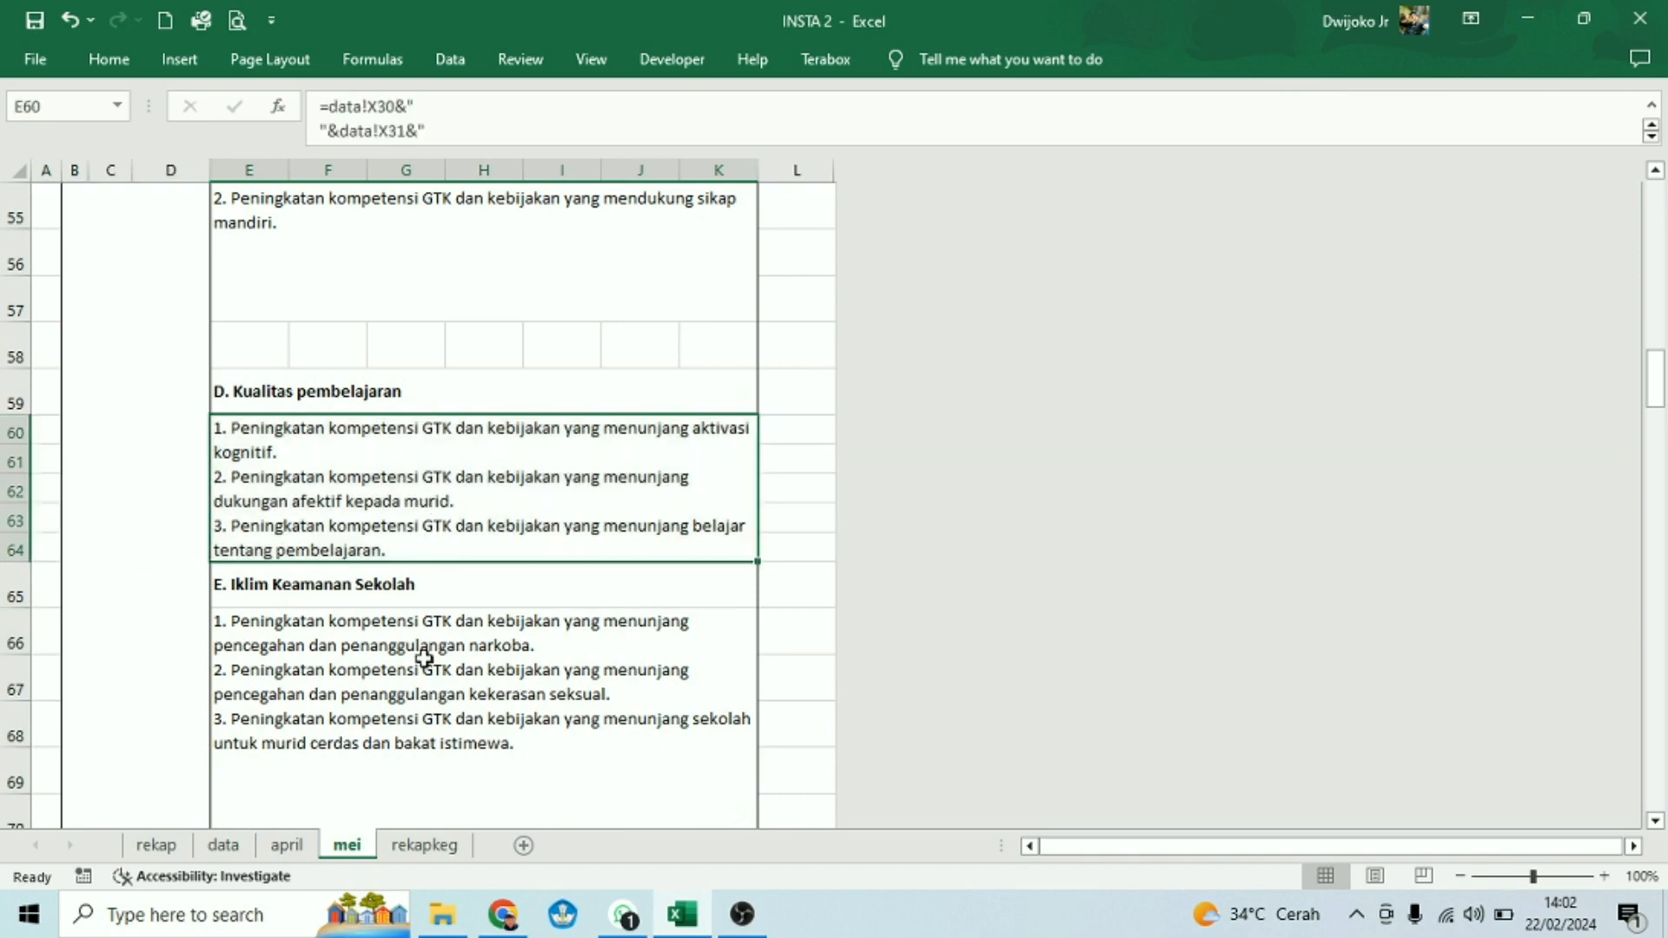
{"action": "left_click", "coordinate": [355, 298]}
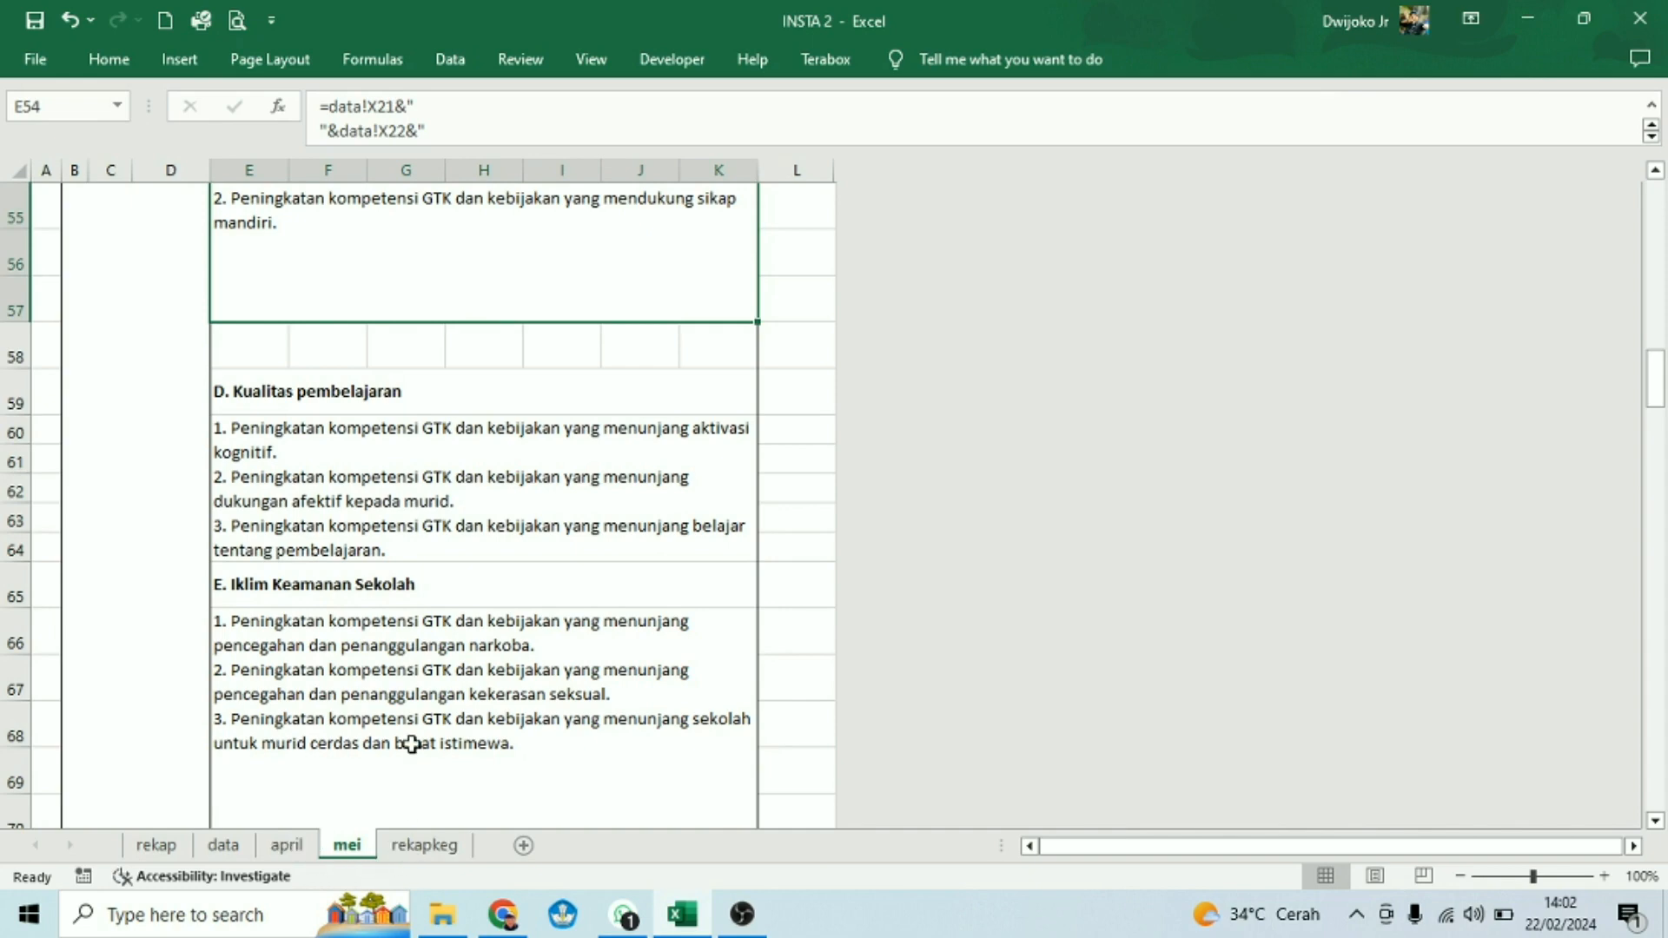
- Compare the first Kemampuan Literasi recommendation on the rekapkeg sheet with the Kemampuan Literasi analysis on the mei sheet
{"action": "left_click", "coordinate": [429, 851]}
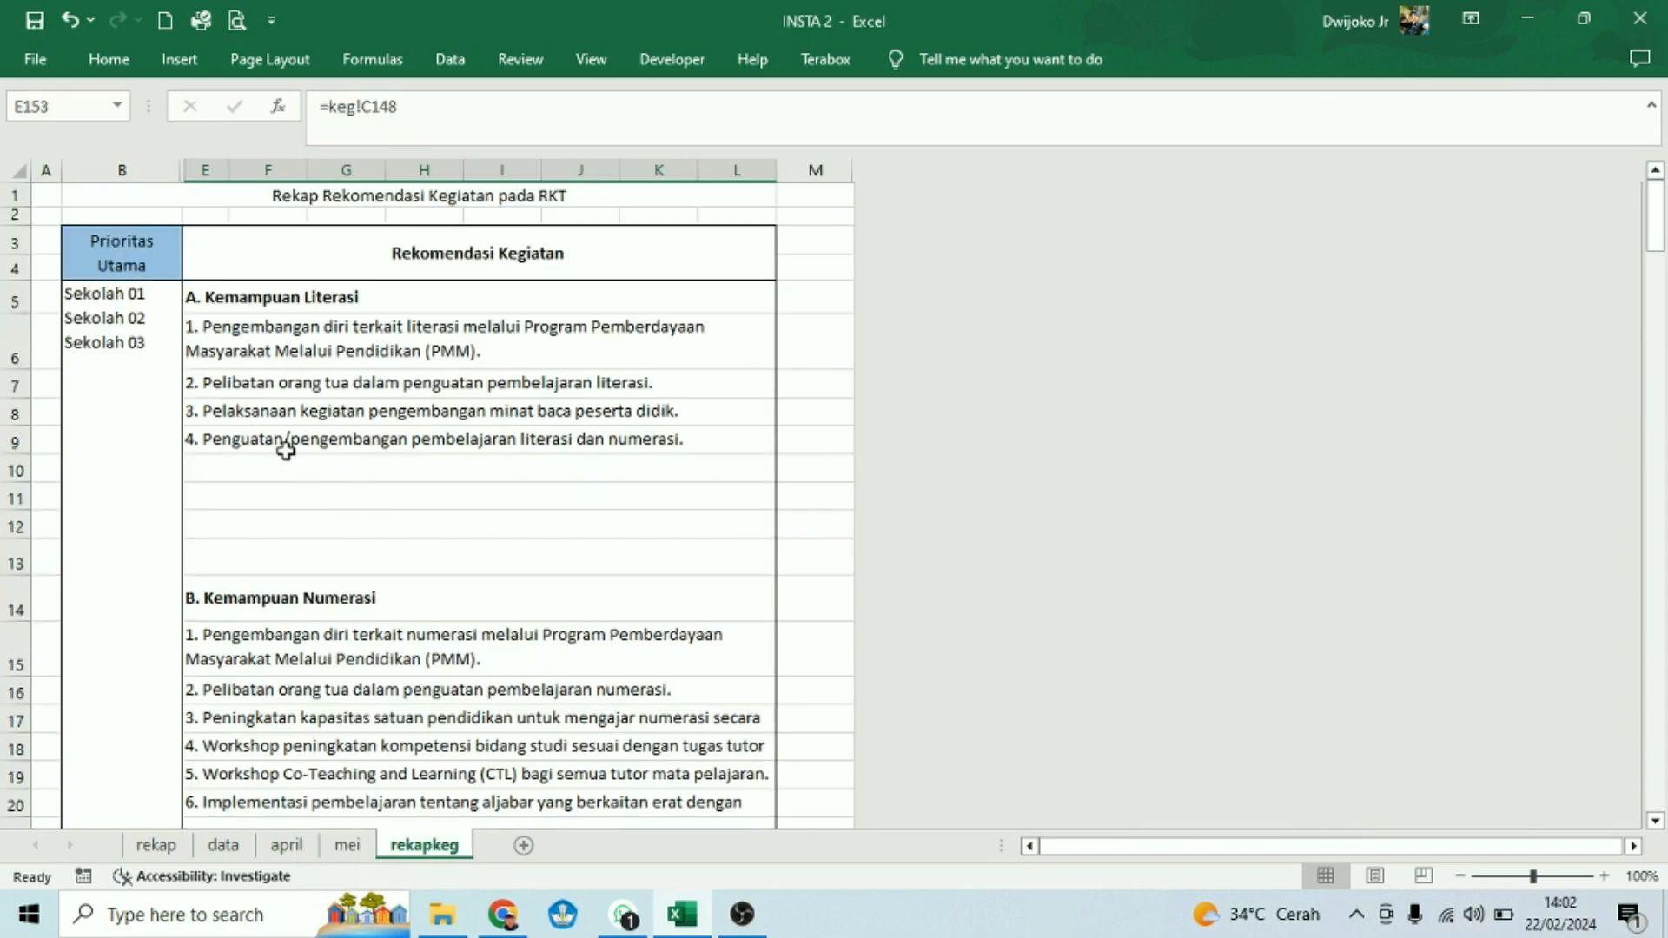
{"action": "left_click", "coordinate": [386, 358]}
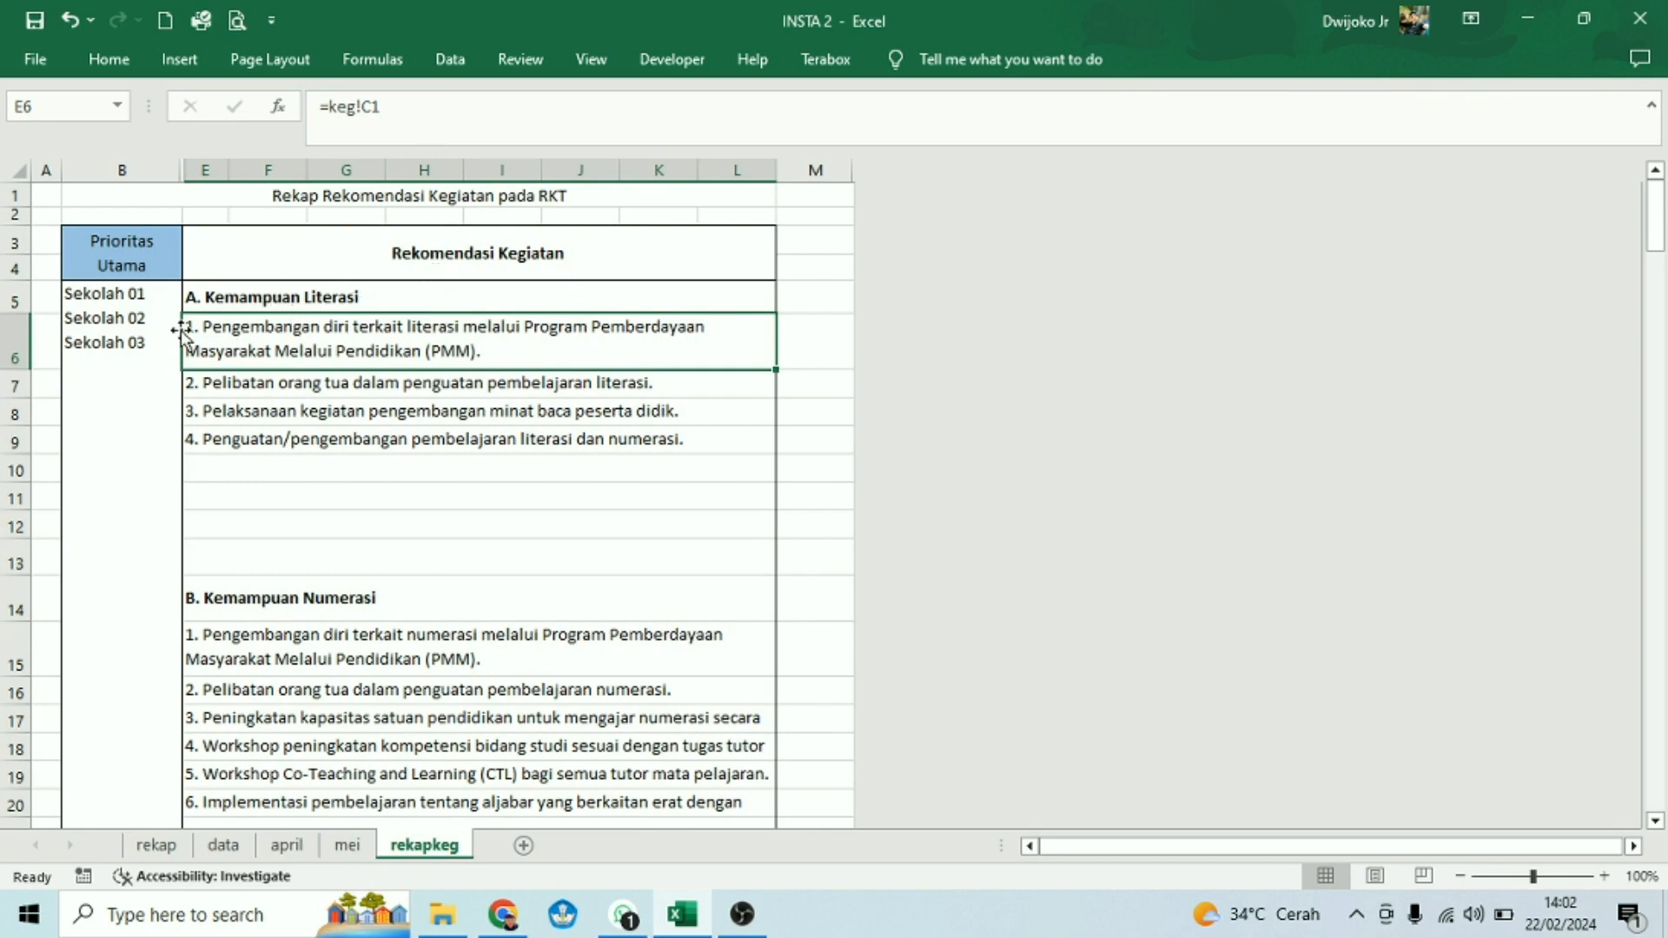
{"action": "left_click", "coordinate": [350, 848]}
{"action": "scroll", "coordinate": [347, 648], "scroll_direction": "up", "scroll_amount": 12}
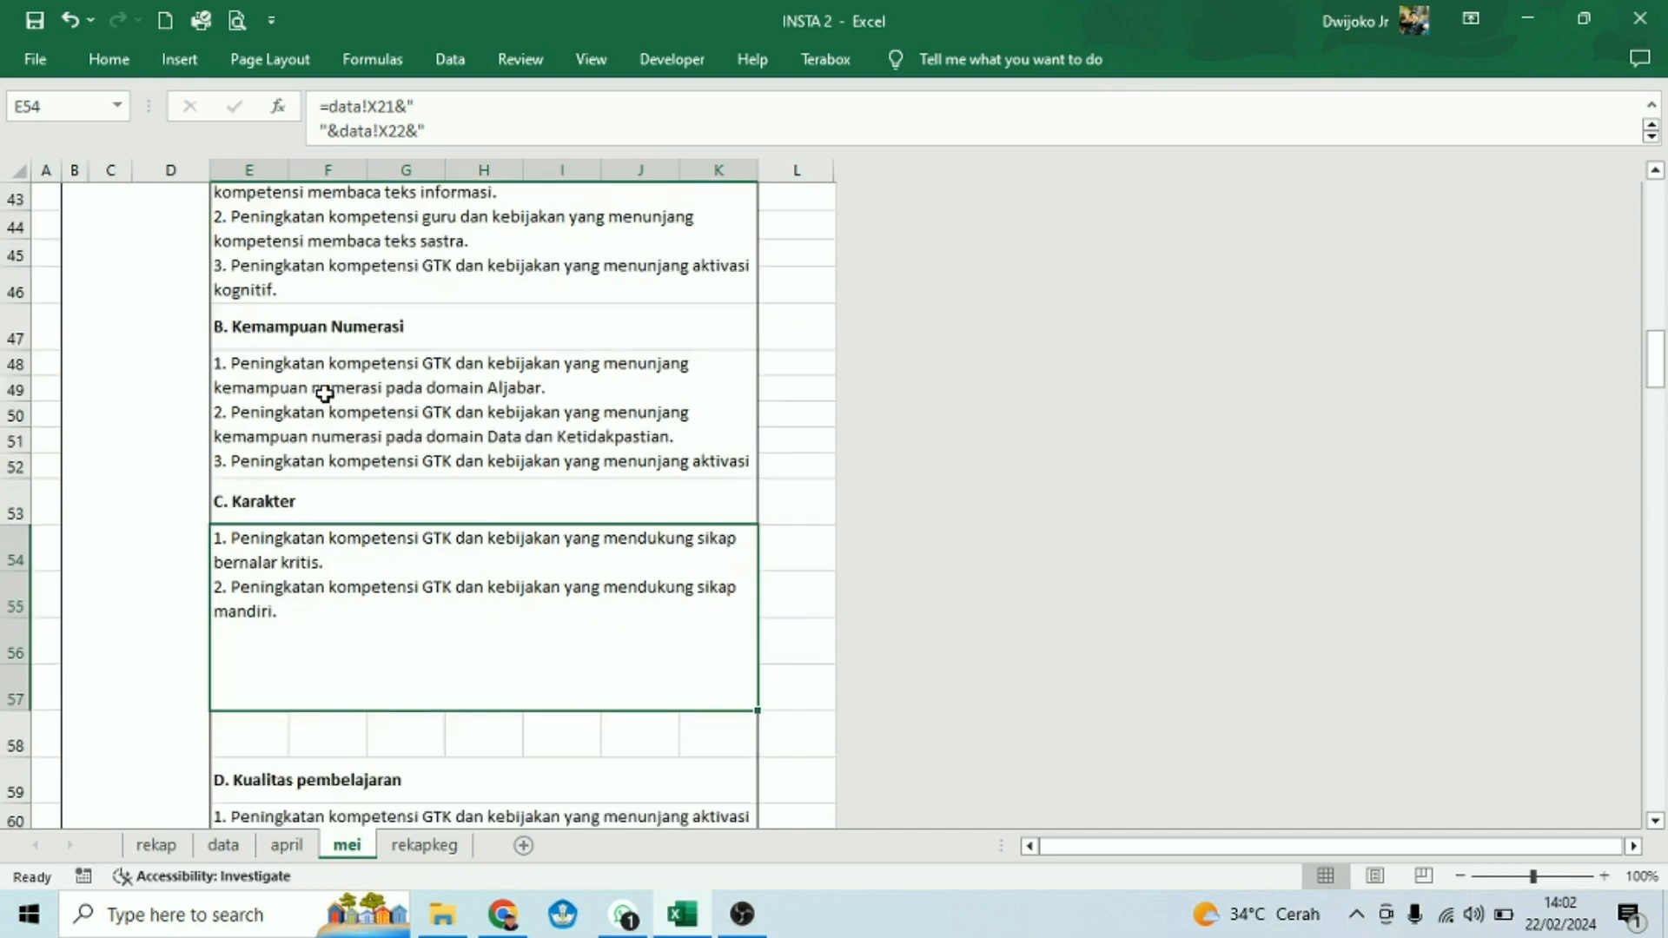
{"action": "scroll", "coordinate": [419, 500], "scroll_direction": "down", "scroll_amount": 5}
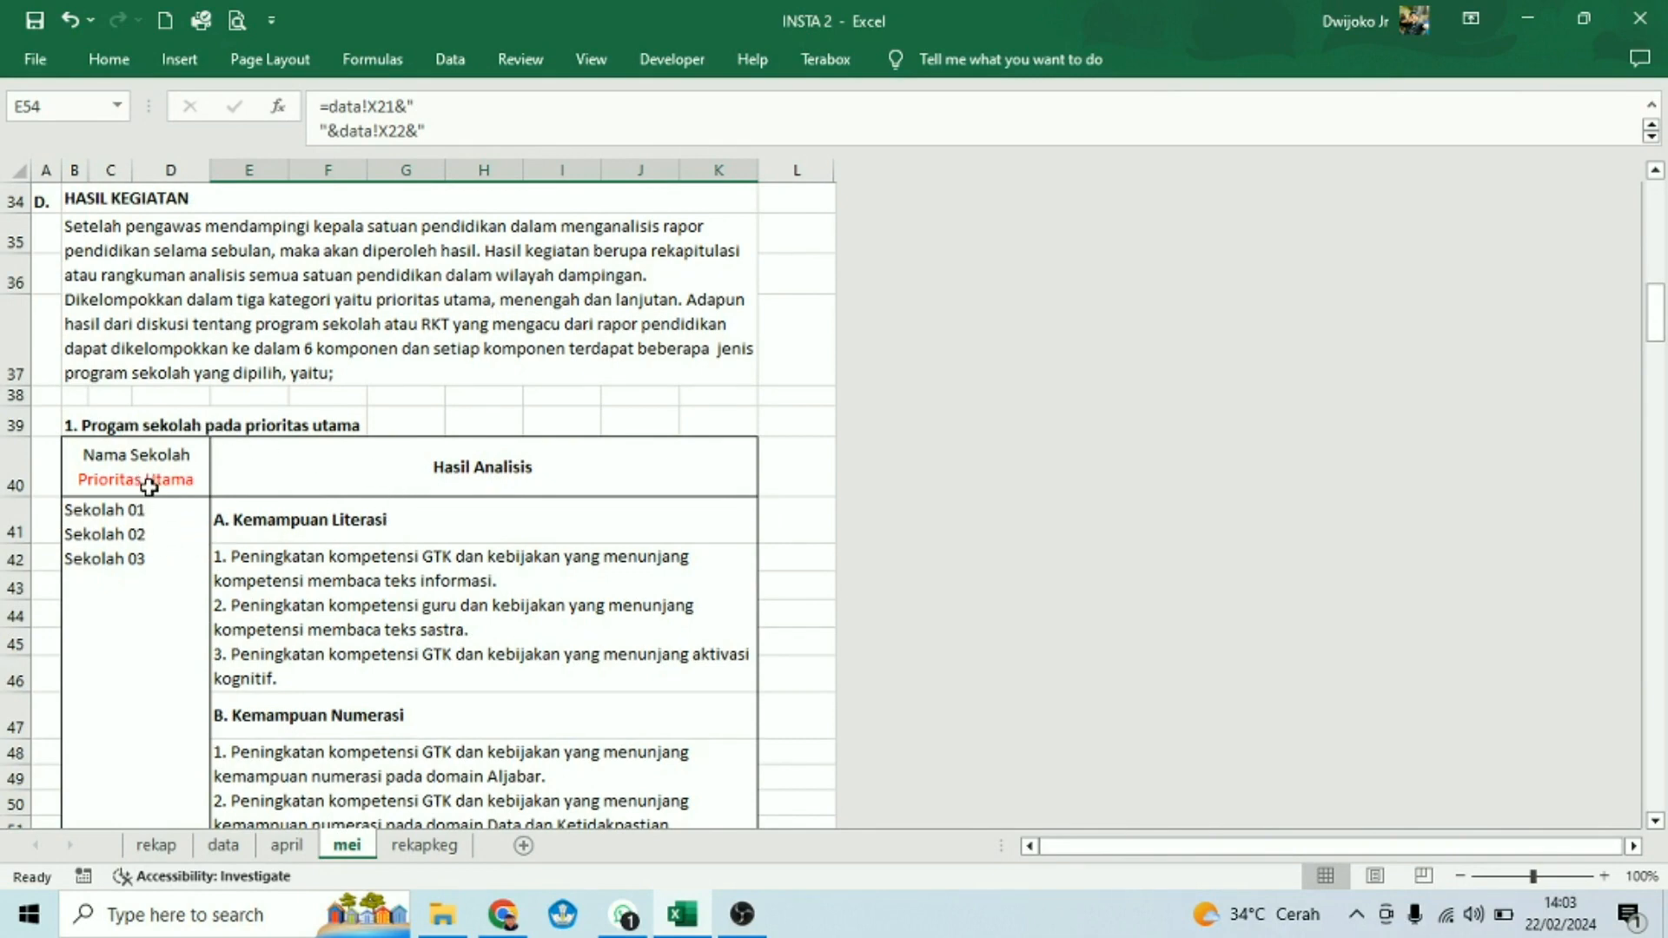
{"action": "left_click", "coordinate": [332, 587]}
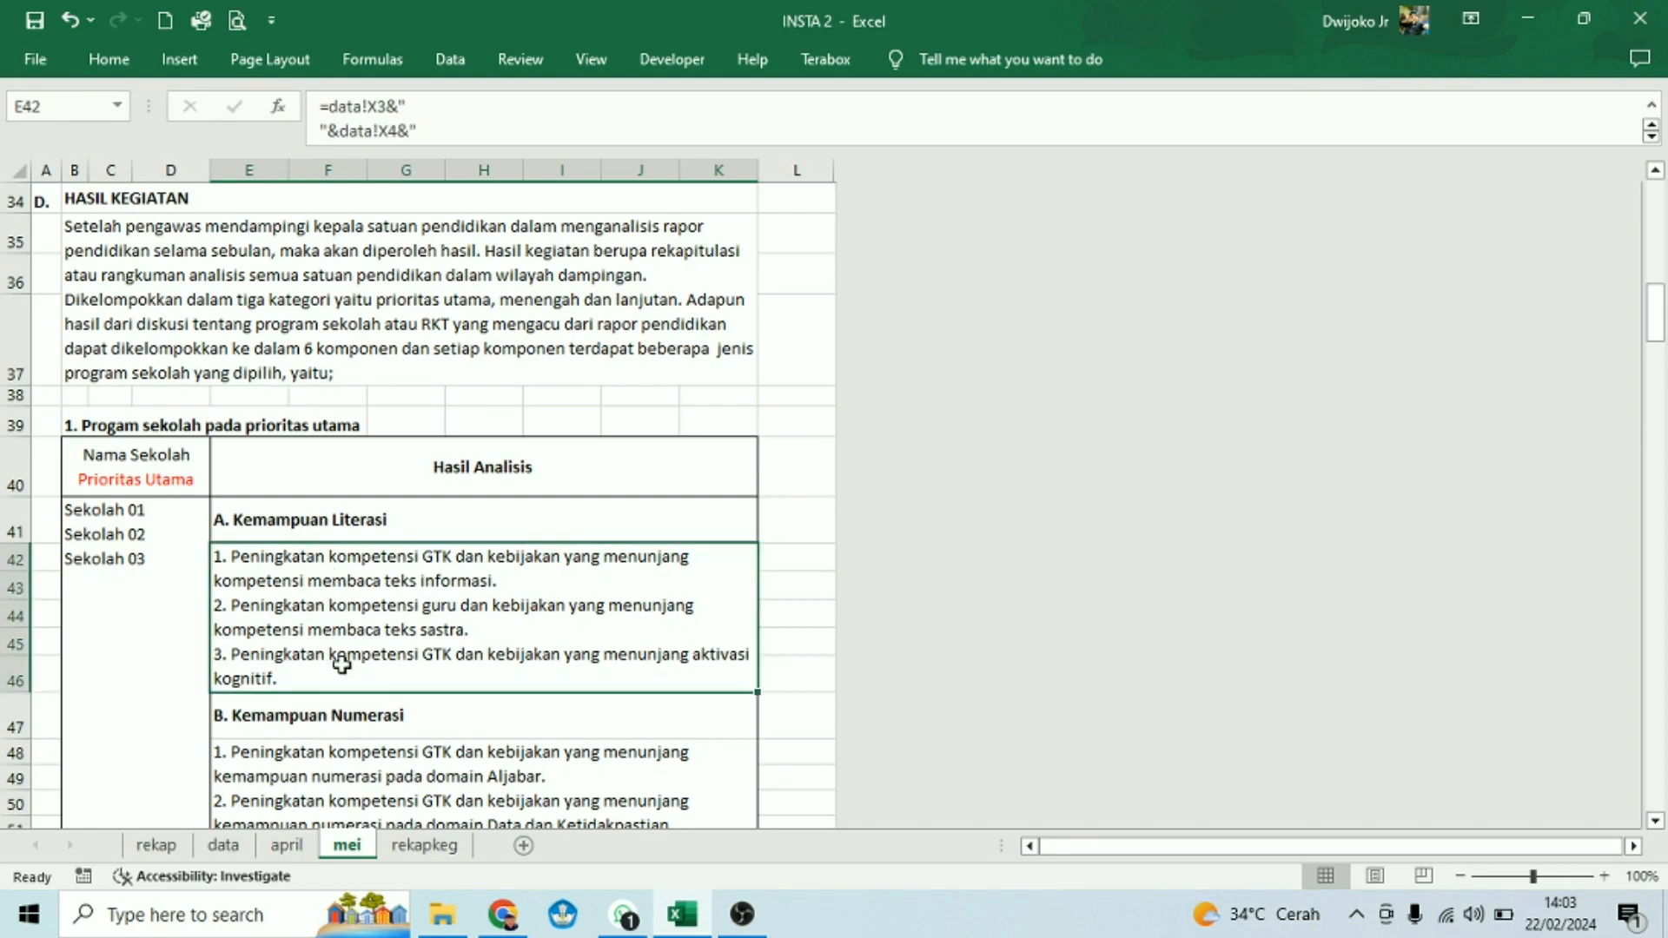
- Inspect the formulas behind the filled and empty Kemampuan Literasi recommendation rows on the rekapkeg sheet
{"action": "left_click", "coordinate": [426, 847]}
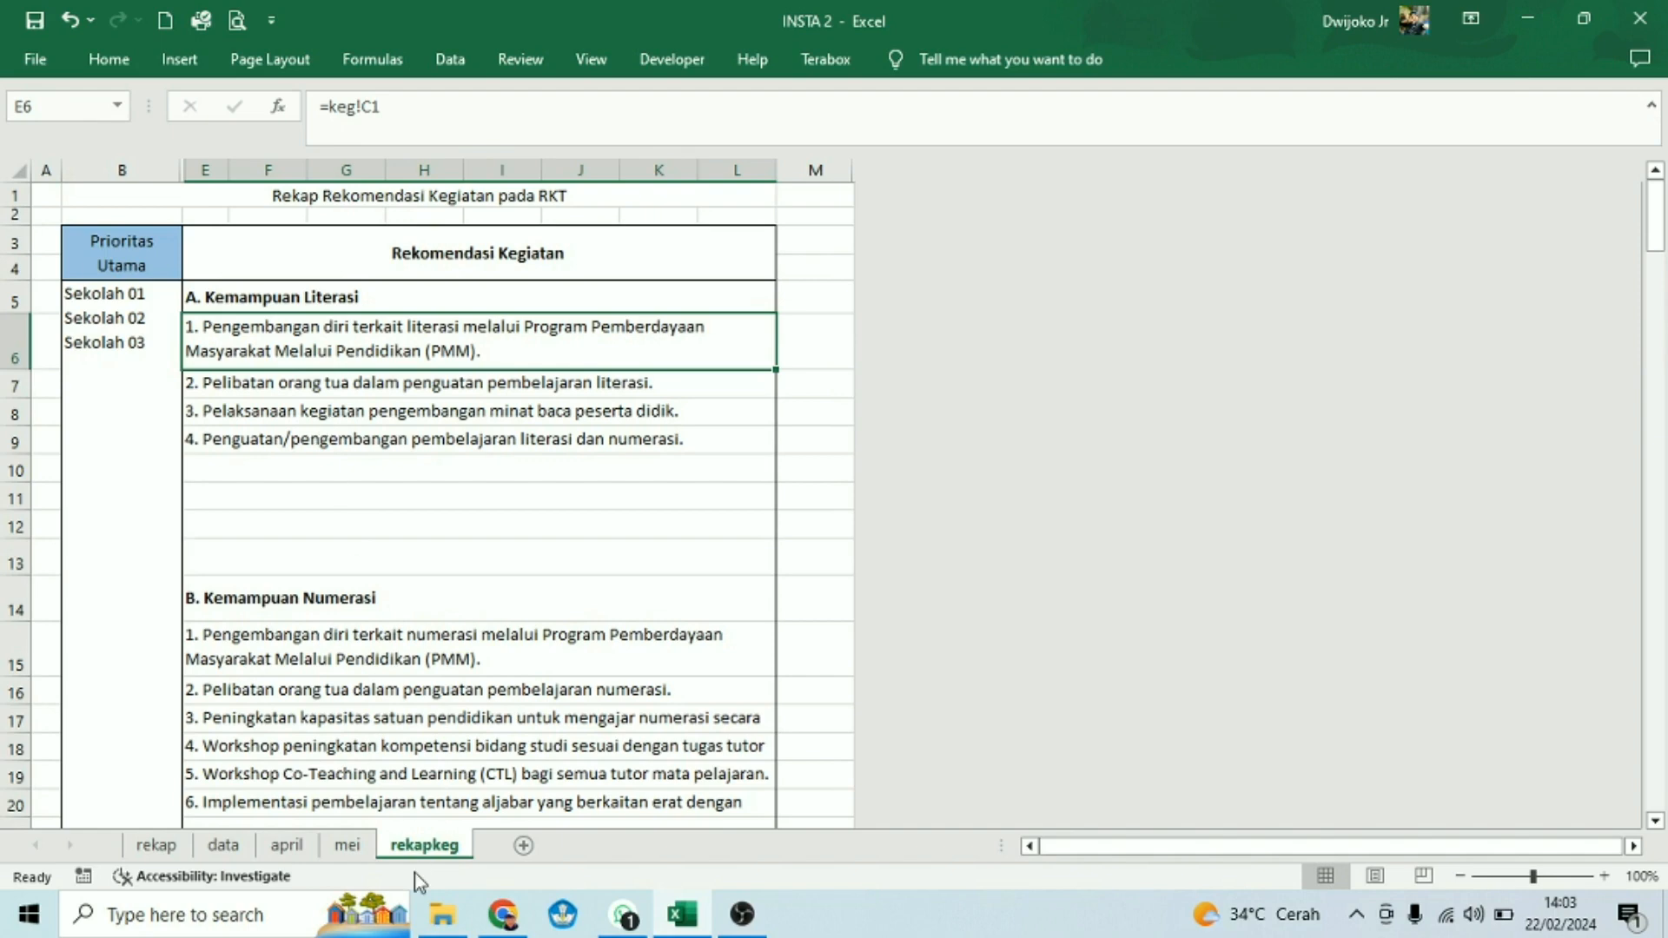
{"action": "left_click", "coordinate": [294, 523]}
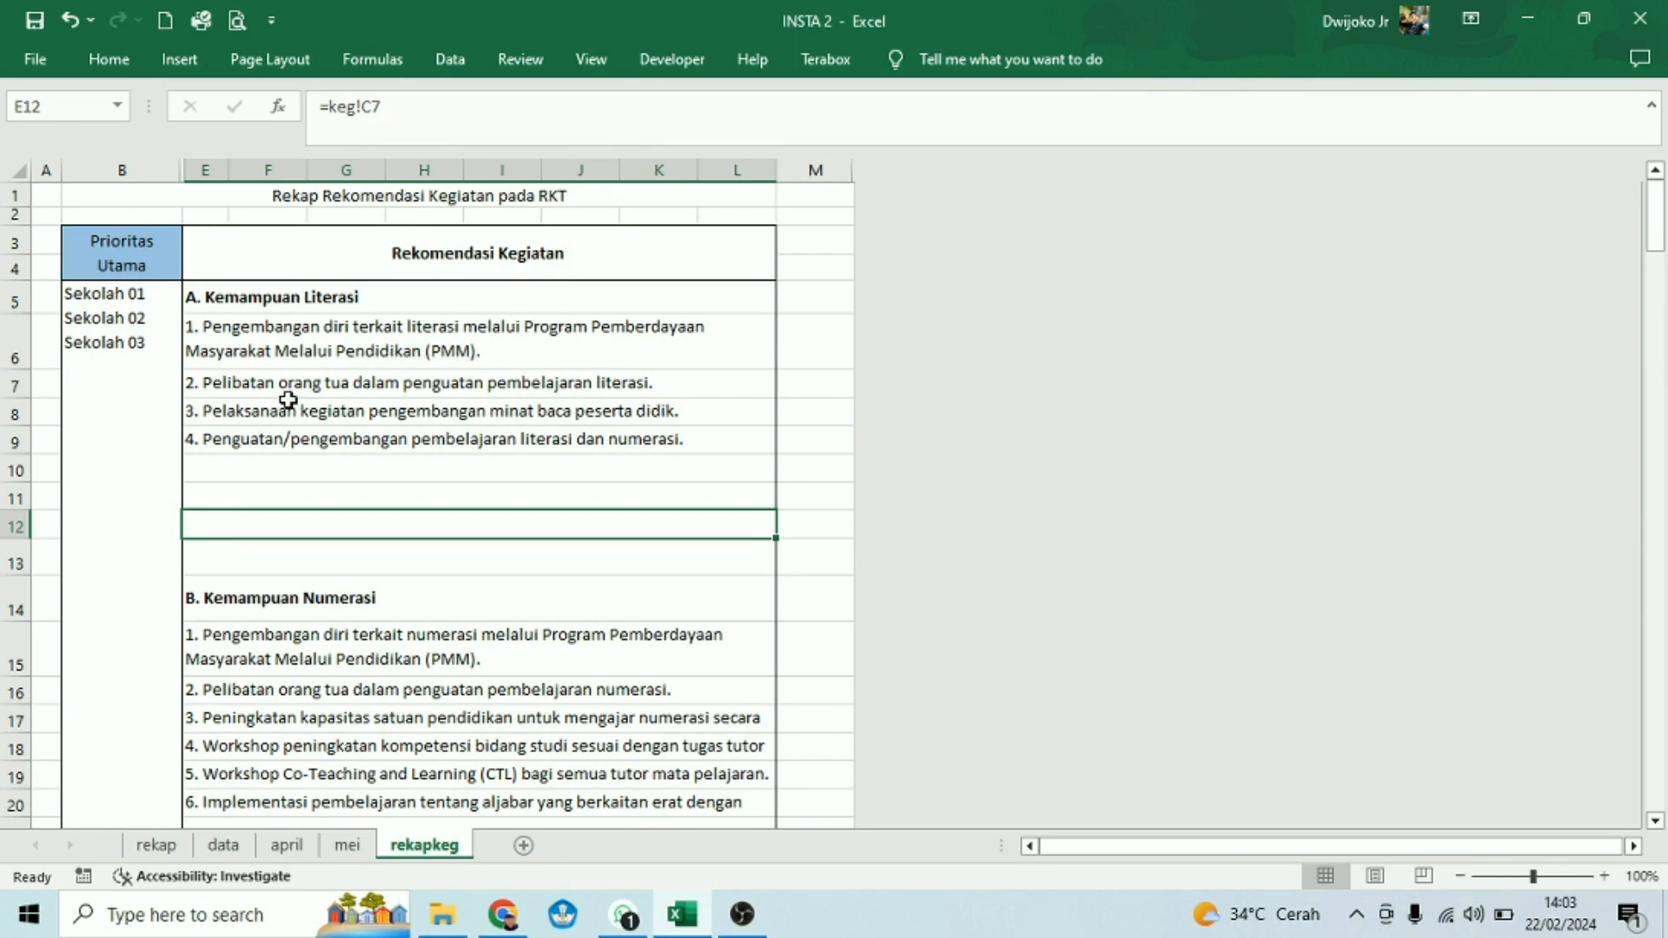
{"action": "left_click", "coordinate": [262, 387]}
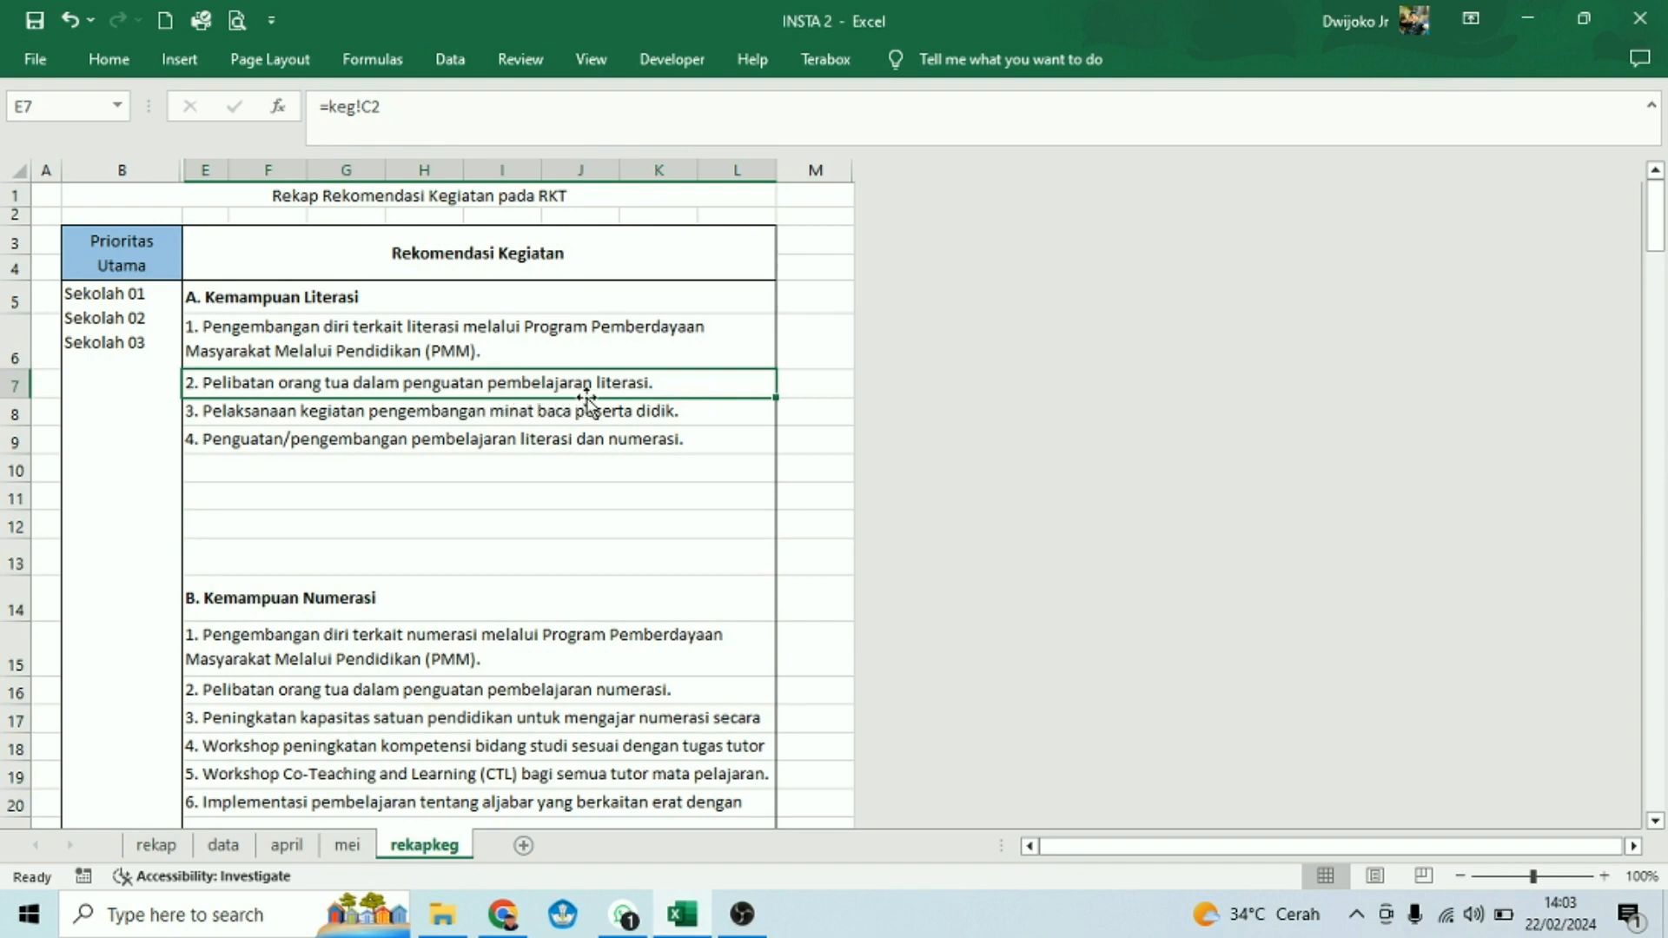
{"action": "left_click", "coordinate": [351, 417]}
{"action": "left_click", "coordinate": [354, 439]}
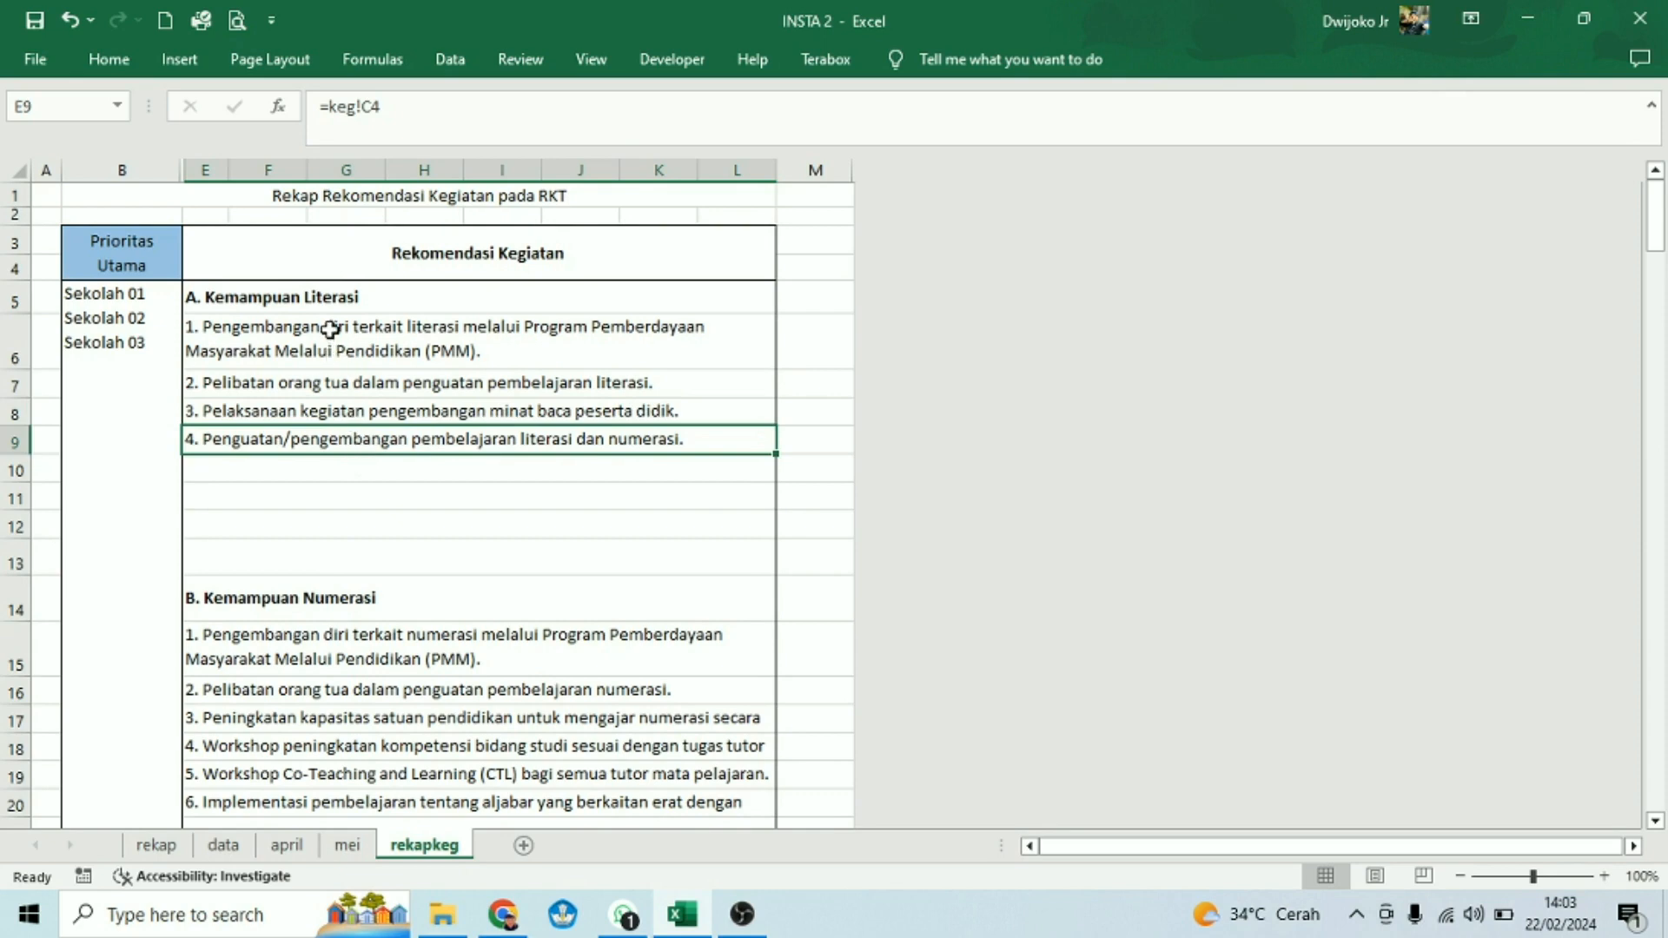
{"action": "left_click", "coordinate": [321, 474]}
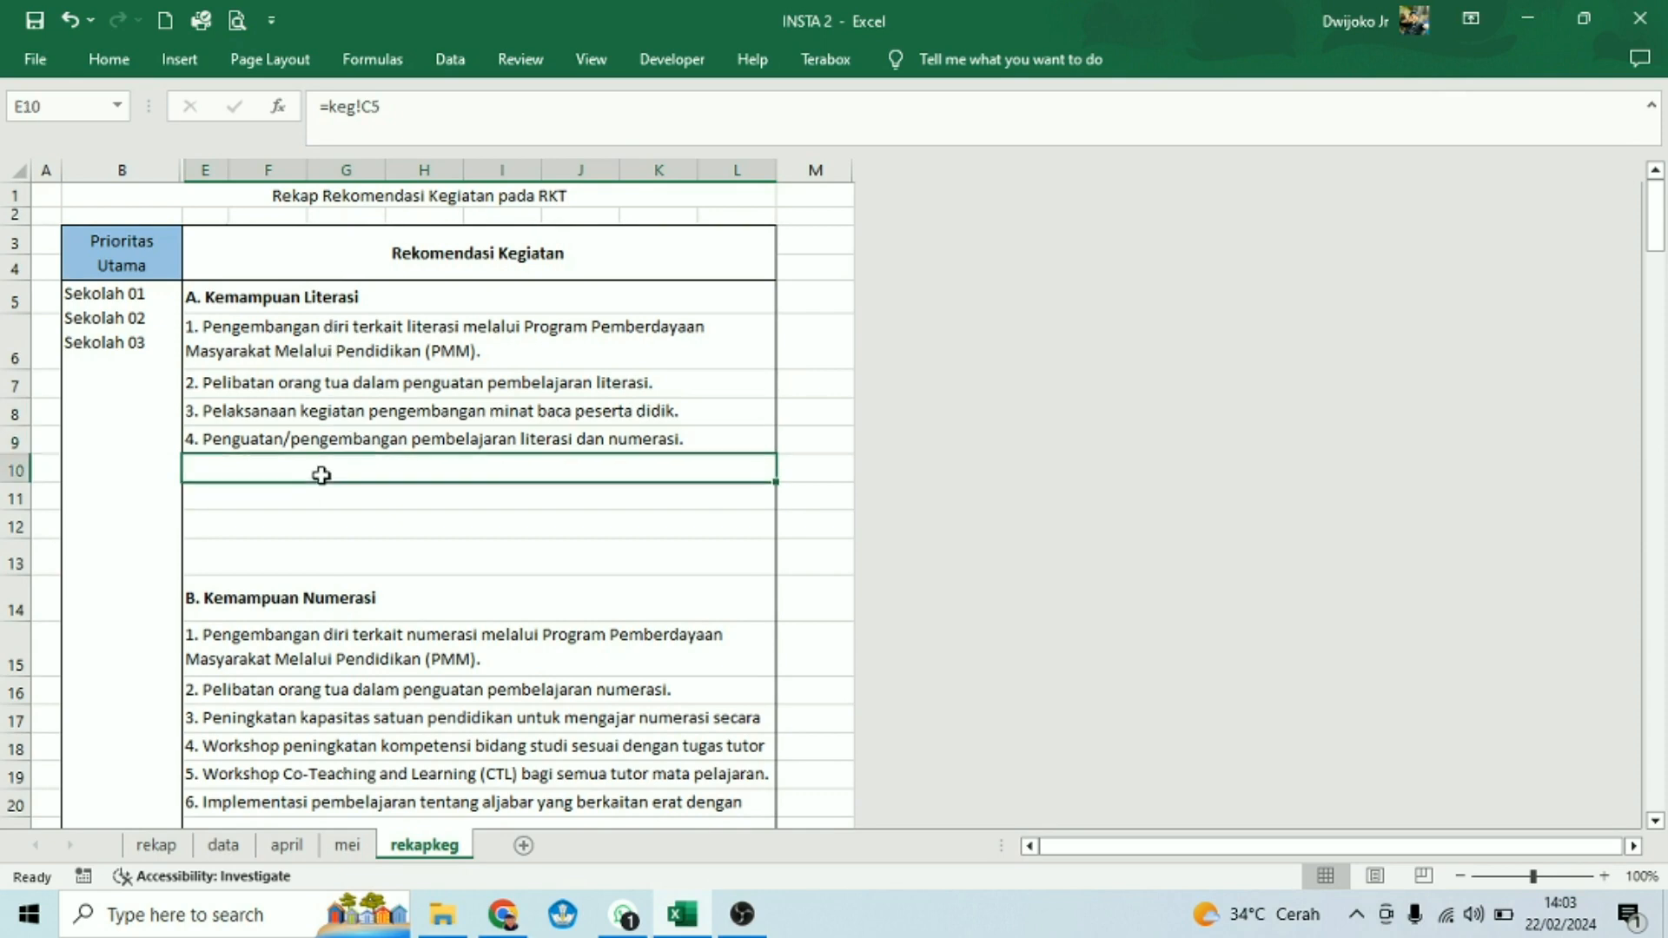
{"action": "left_click", "coordinate": [281, 329]}
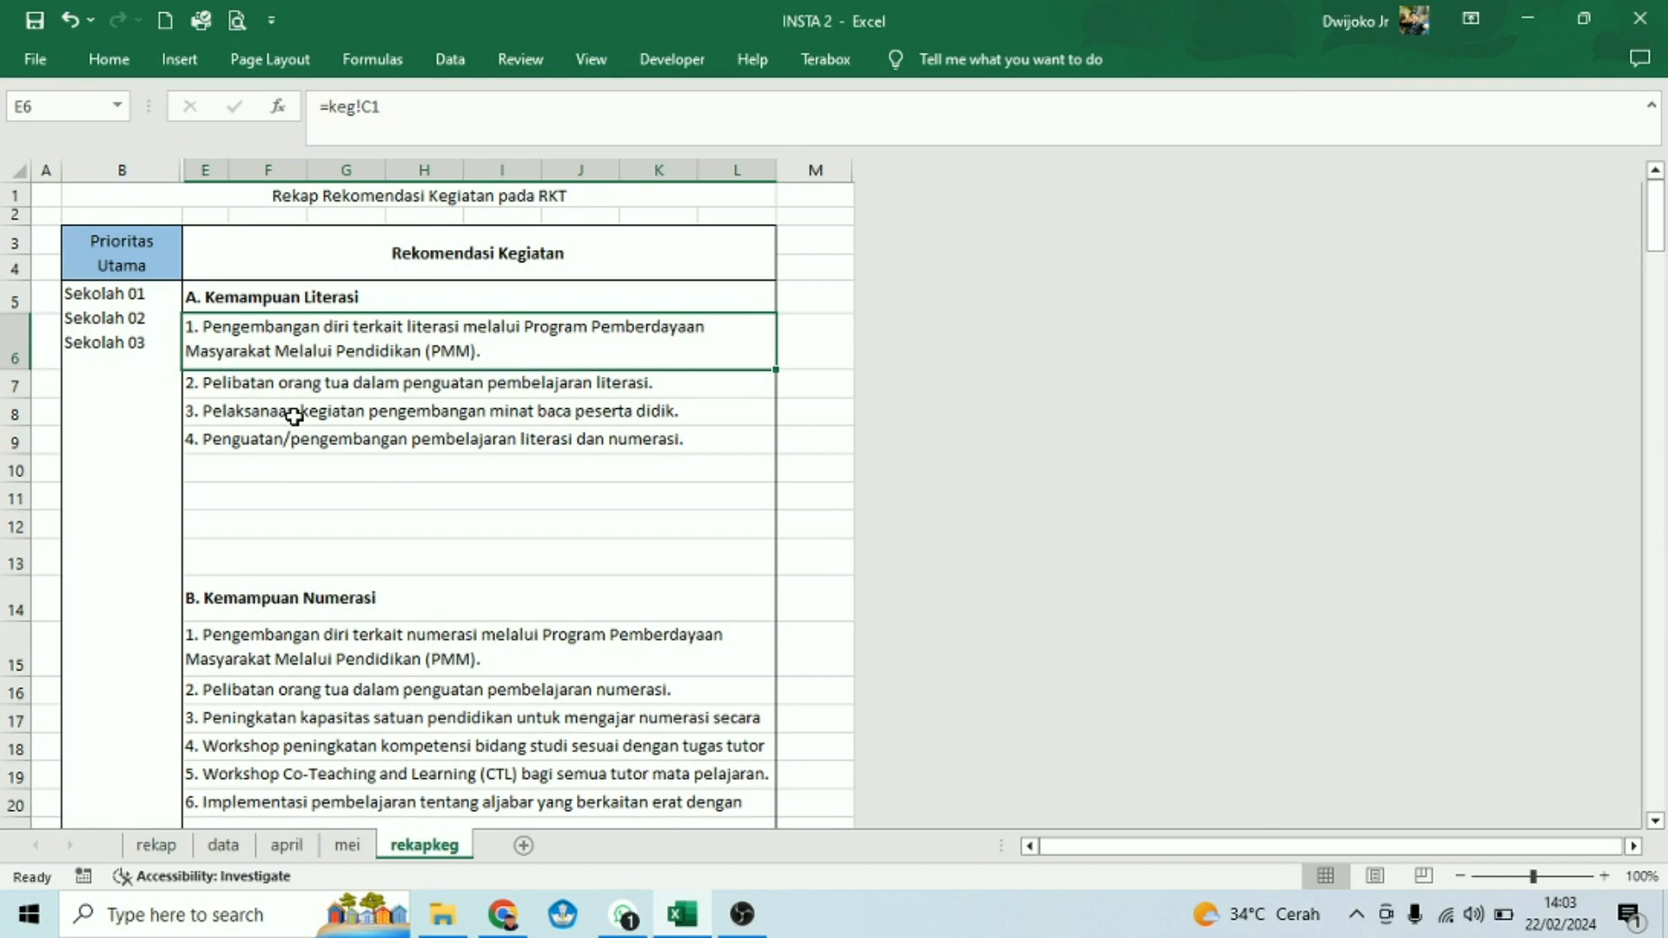
{"action": "left_click", "coordinate": [297, 468]}
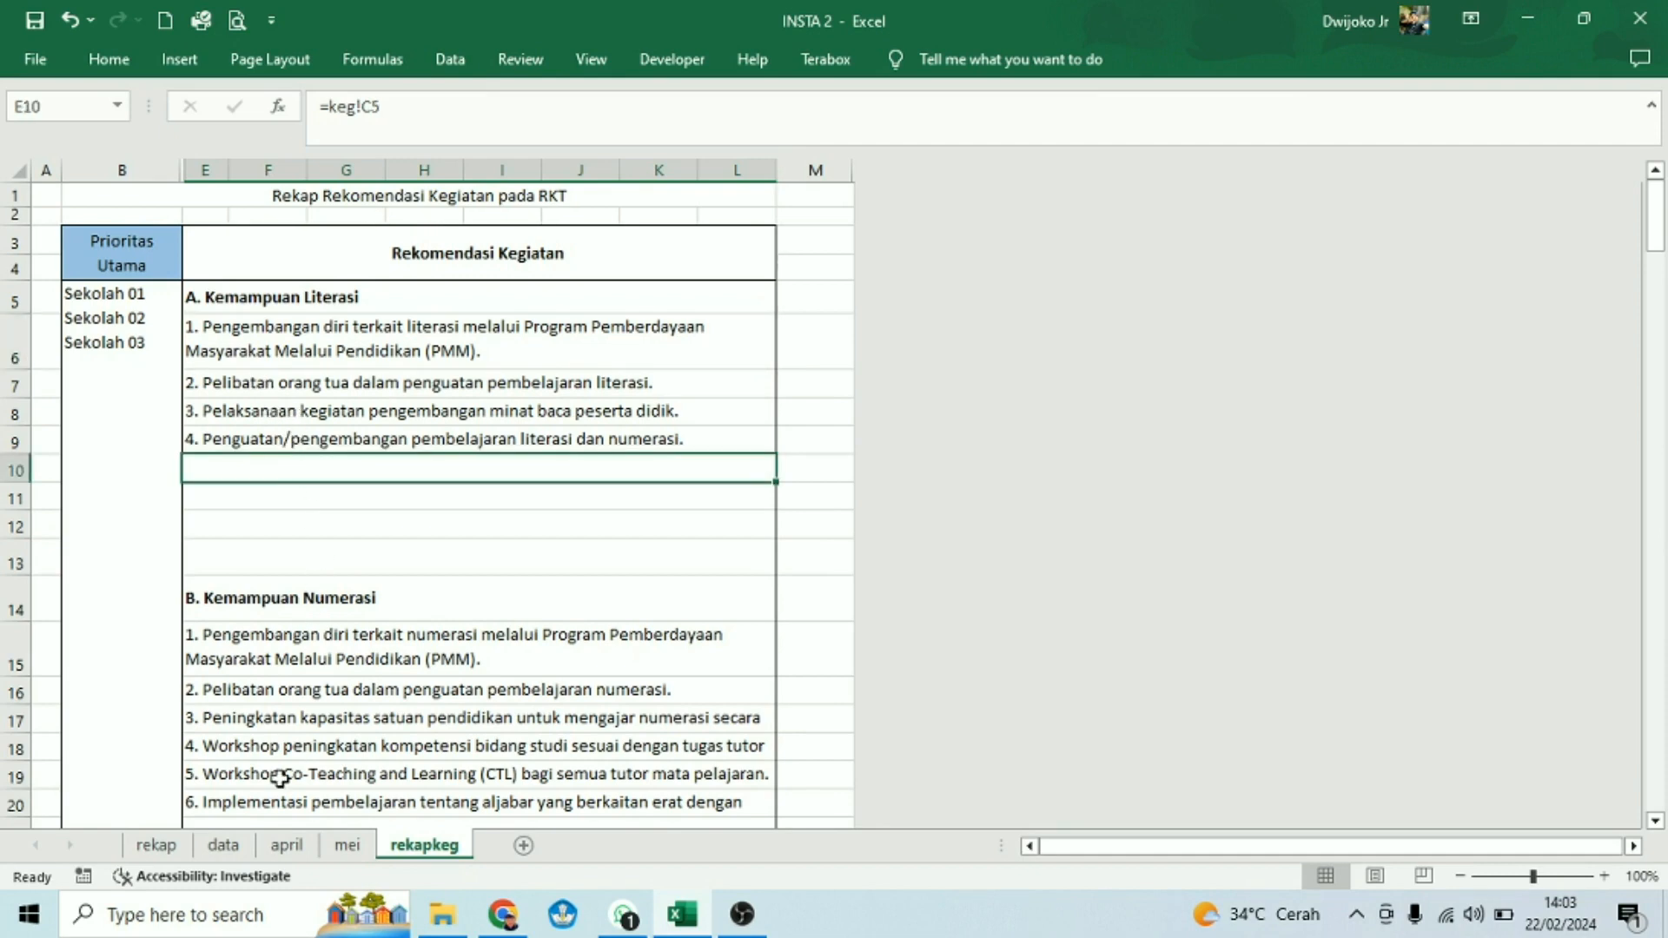
- Check the Kemampuan Literasi scores of Sekolah 01, Sekolah 02 and Sekolah 03 in the data sheet's Prioritas Utama table
{"action": "left_click", "coordinate": [224, 843]}
{"action": "scroll", "coordinate": [271, 607], "scroll_direction": "up", "scroll_amount": 10}
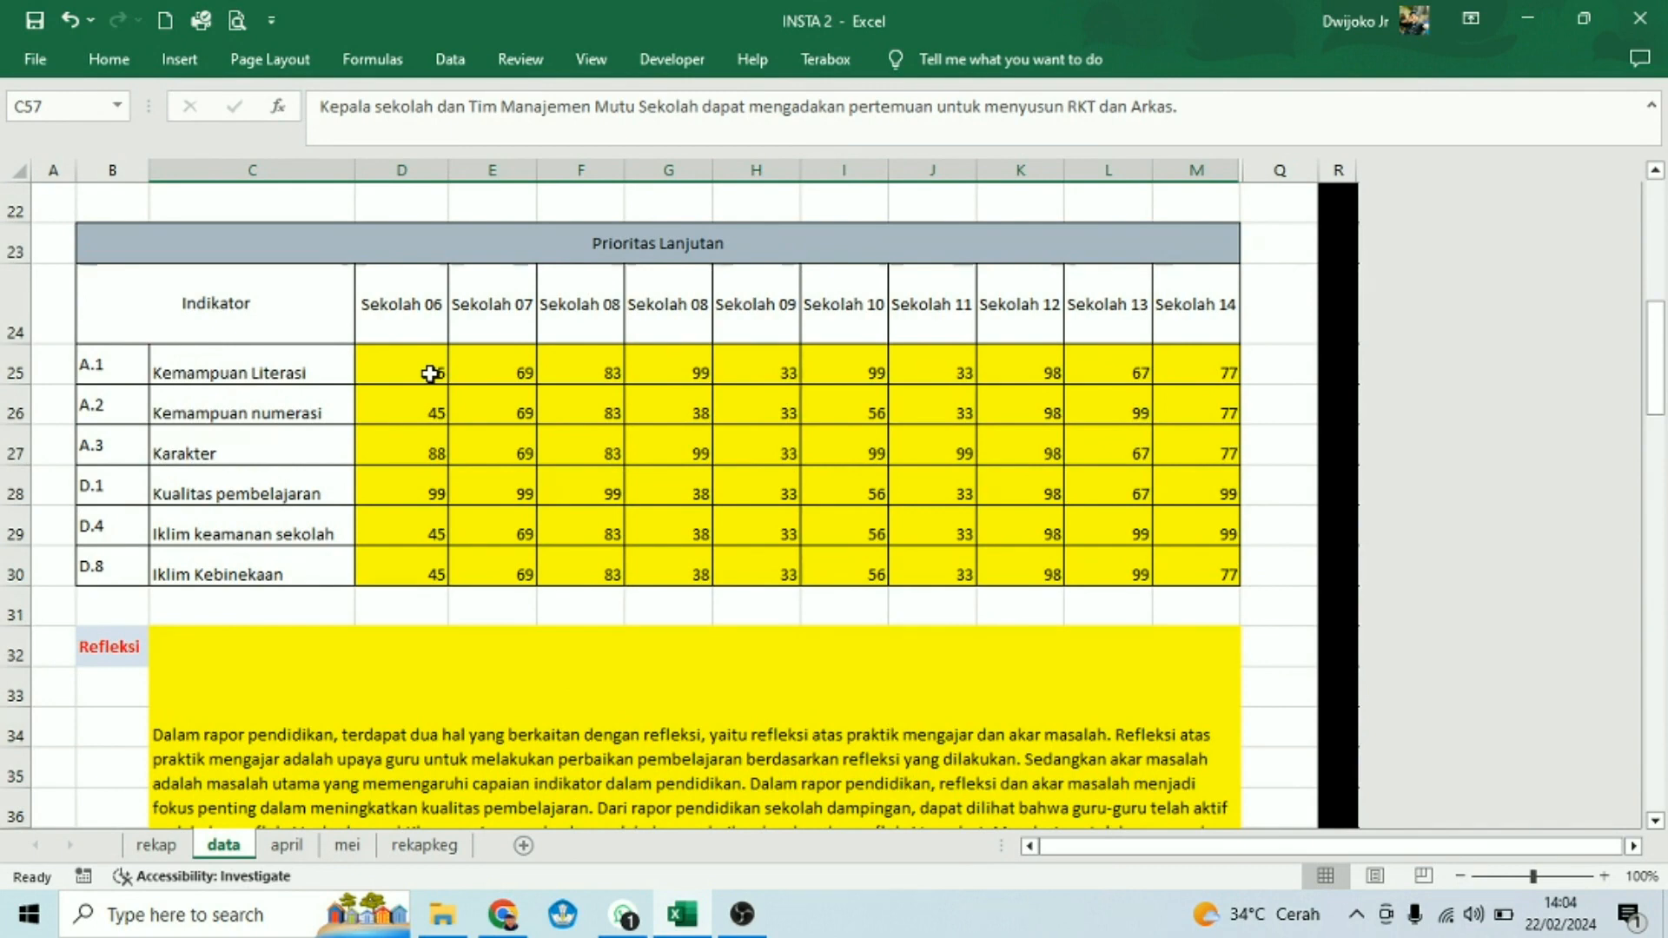
{"action": "left_click", "coordinate": [410, 849]}
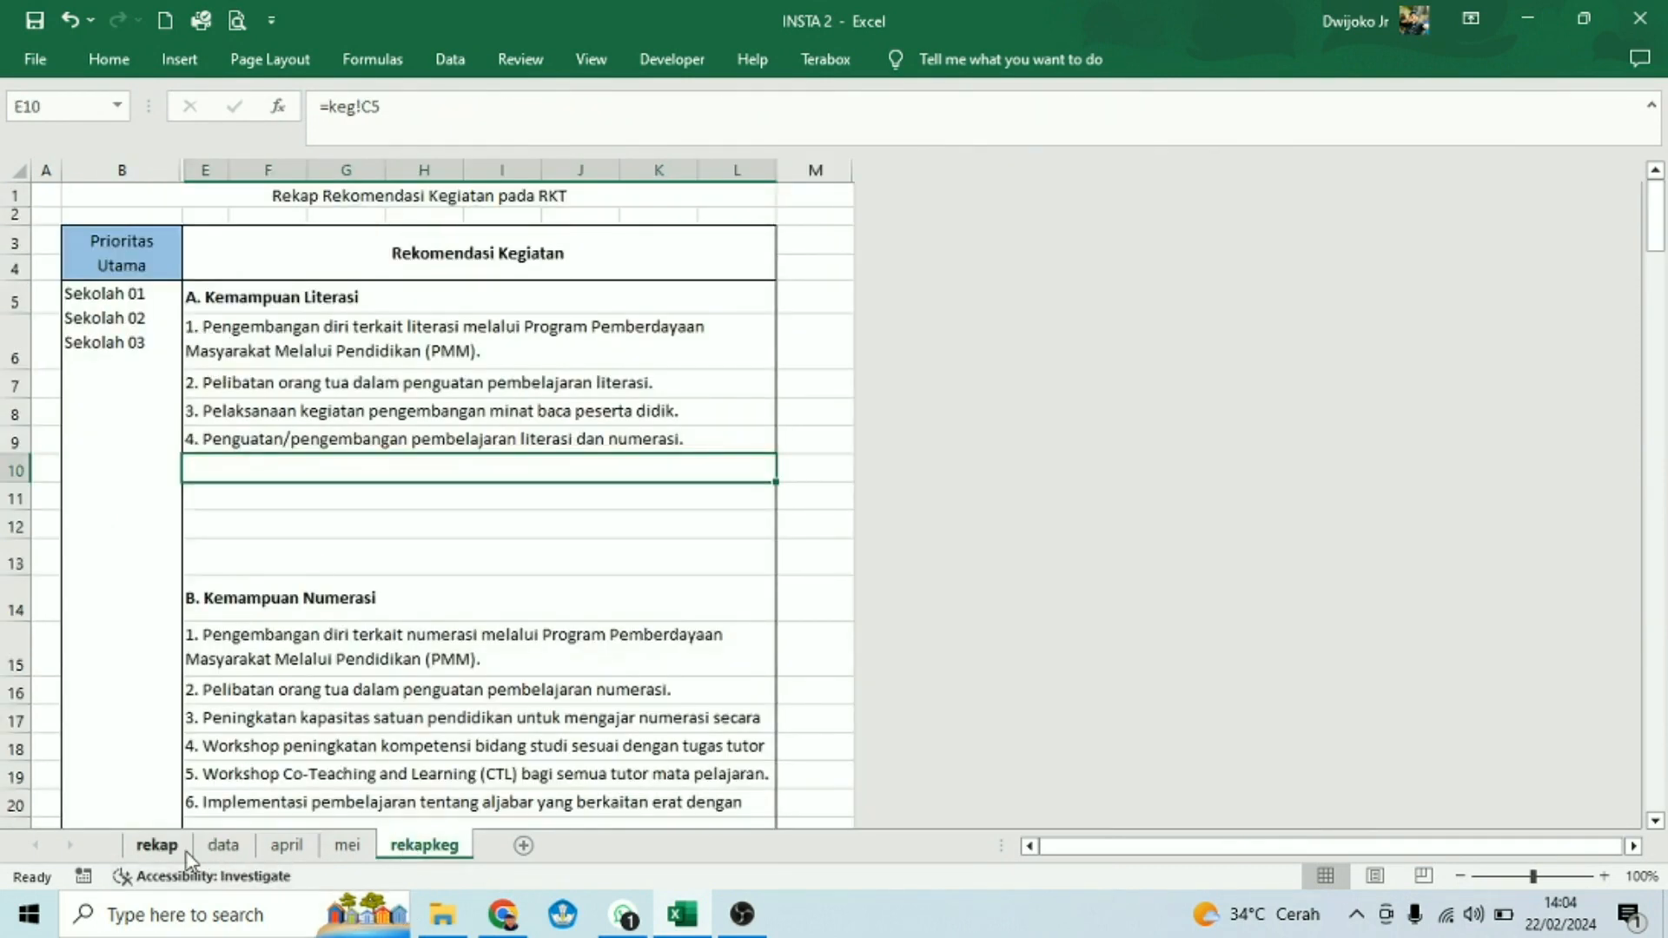
{"action": "left_click", "coordinate": [243, 855]}
{"action": "scroll", "coordinate": [426, 391], "scroll_direction": "up", "scroll_amount": 4}
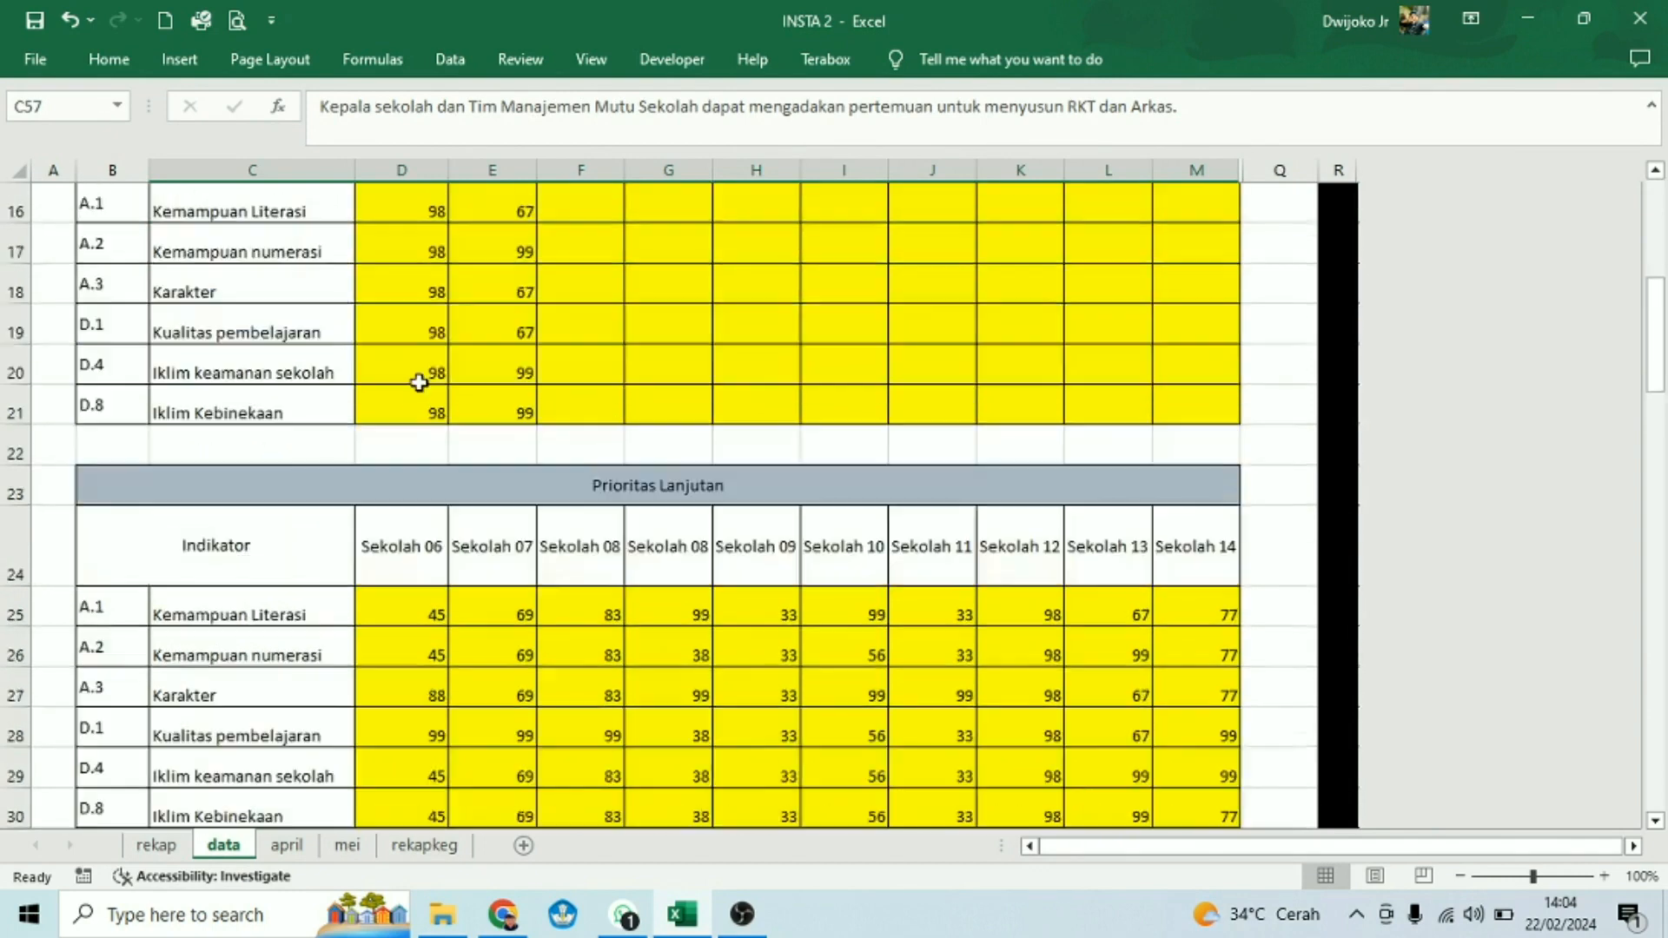
{"action": "scroll", "coordinate": [444, 409], "scroll_direction": "up", "scroll_amount": 2}
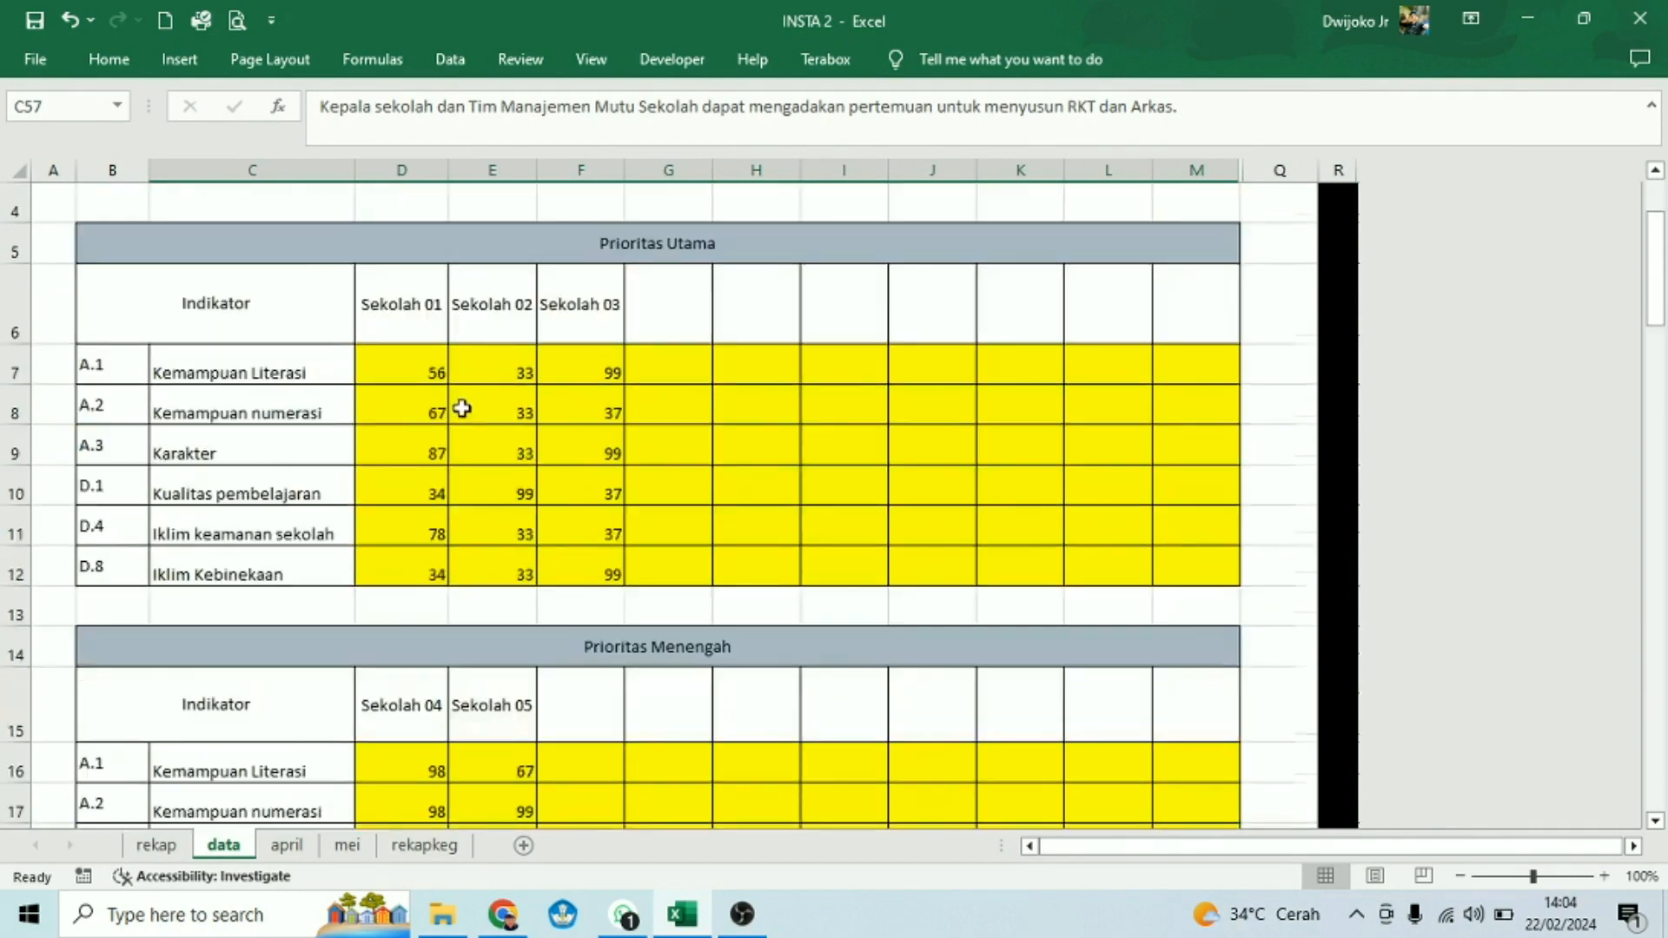
{"action": "left_click", "coordinate": [420, 371]}
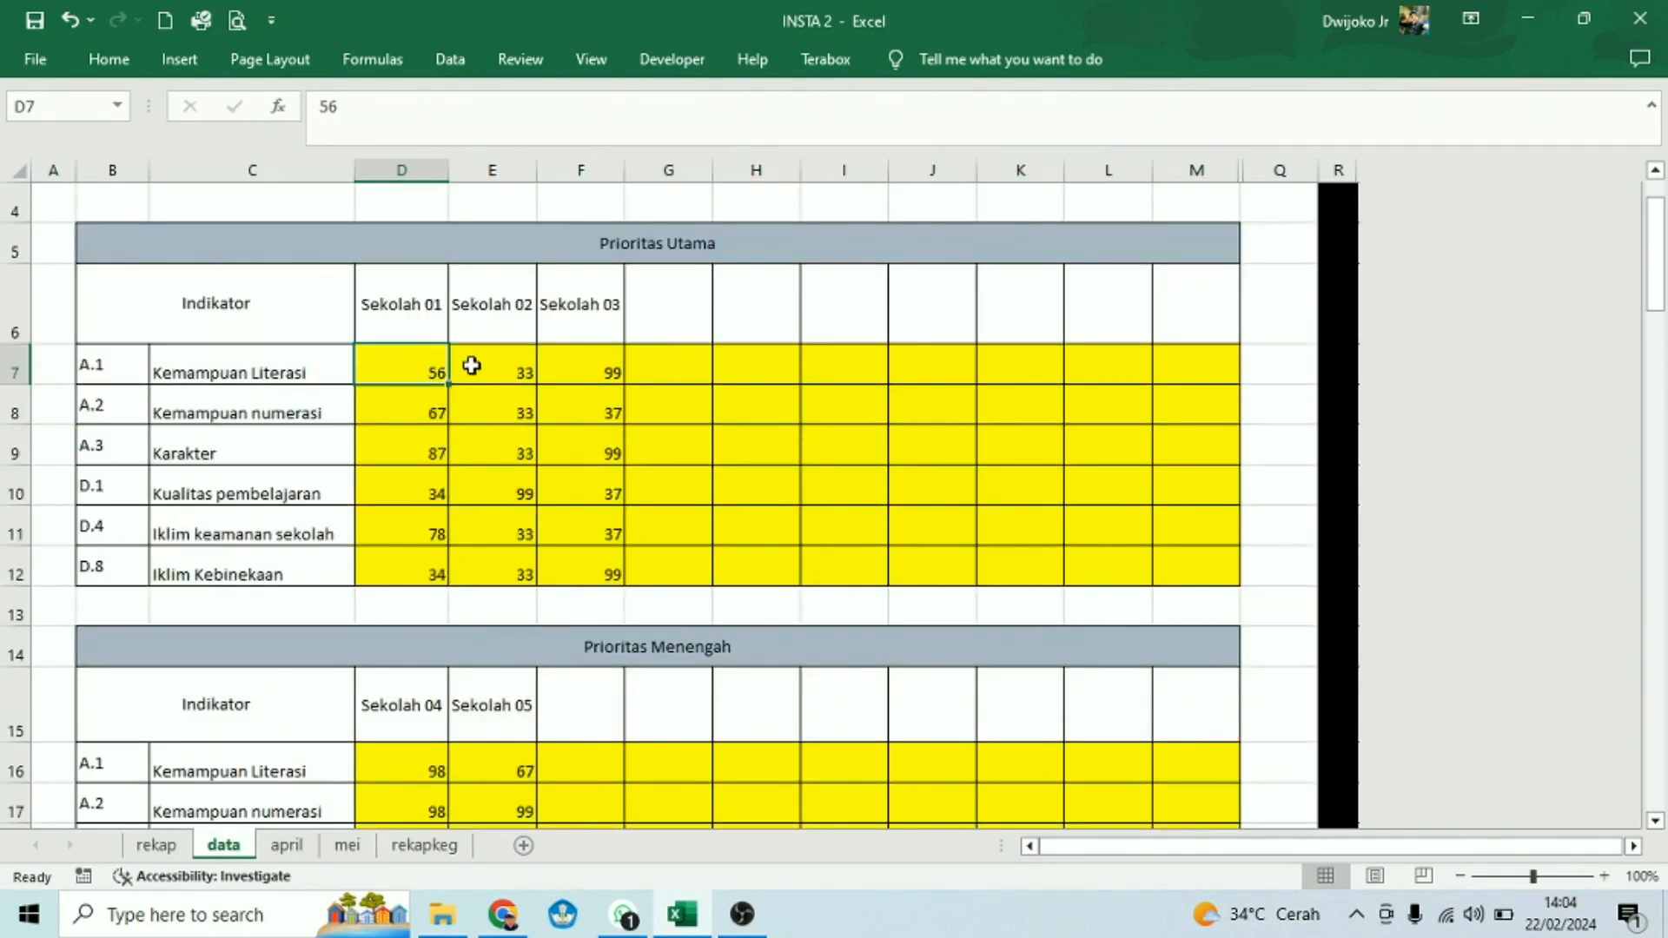
{"action": "left_click", "coordinate": [484, 365]}
{"action": "left_click", "coordinate": [589, 367]}
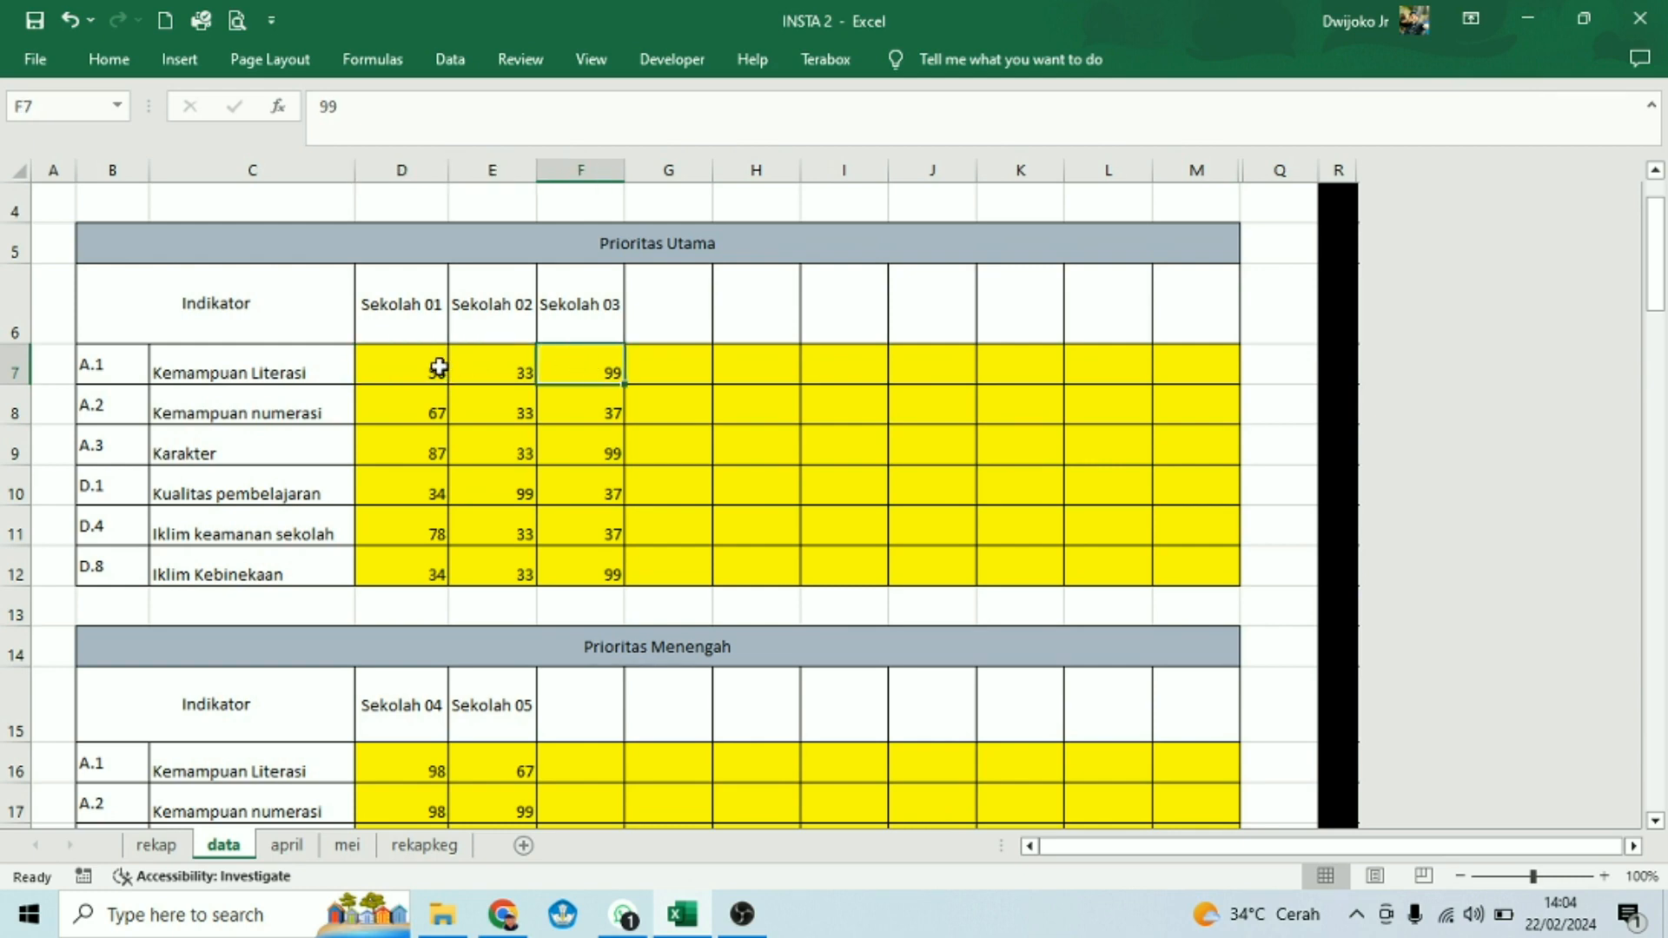
- Set the Kemampuan Literasi scores of Sekolah 01 and Sekolah 02 to 89 in the Prioritas Utama table
{"action": "left_click", "coordinate": [425, 369]}
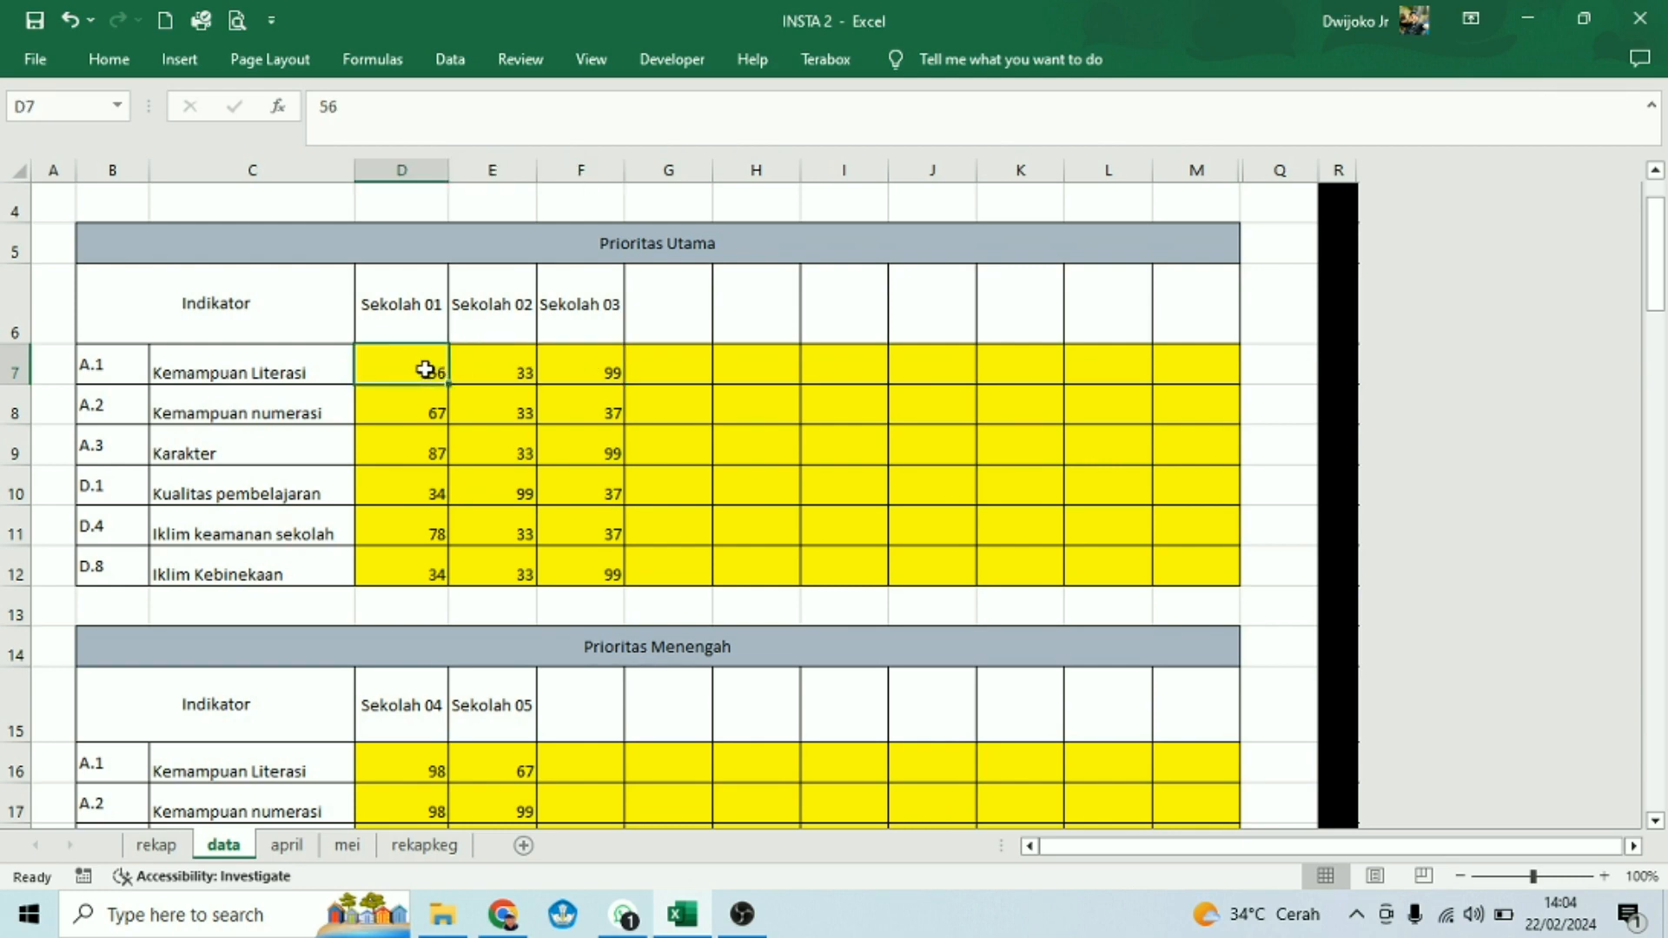
{"action": "type", "text": "89"}
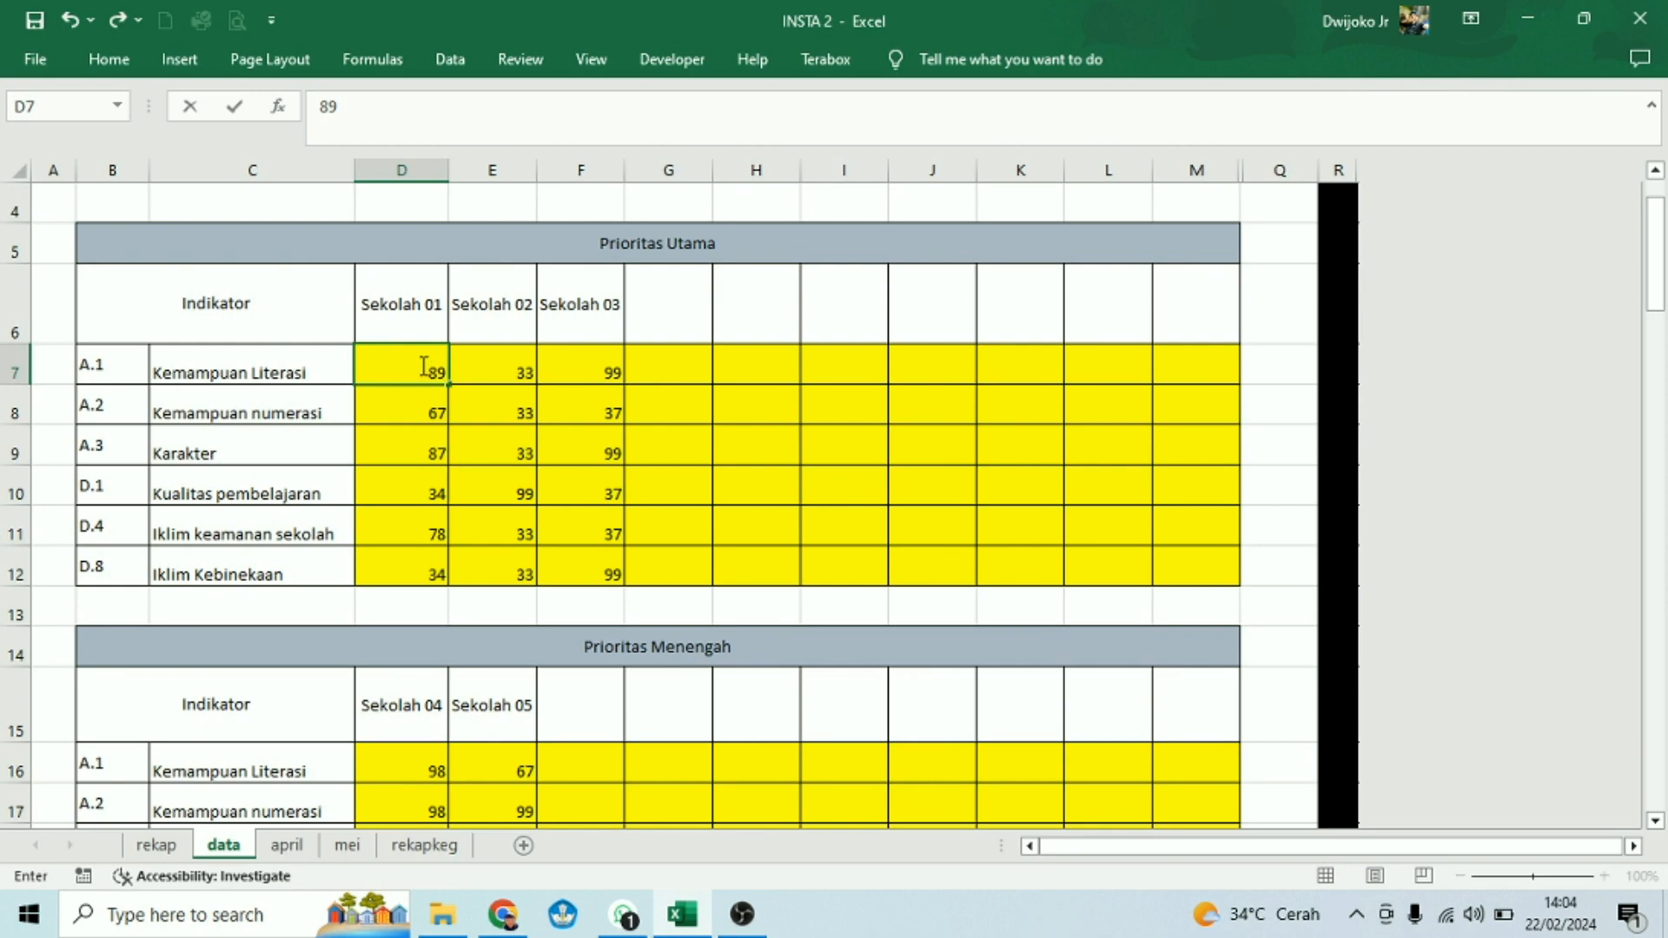
{"action": "left_click", "coordinate": [504, 361]}
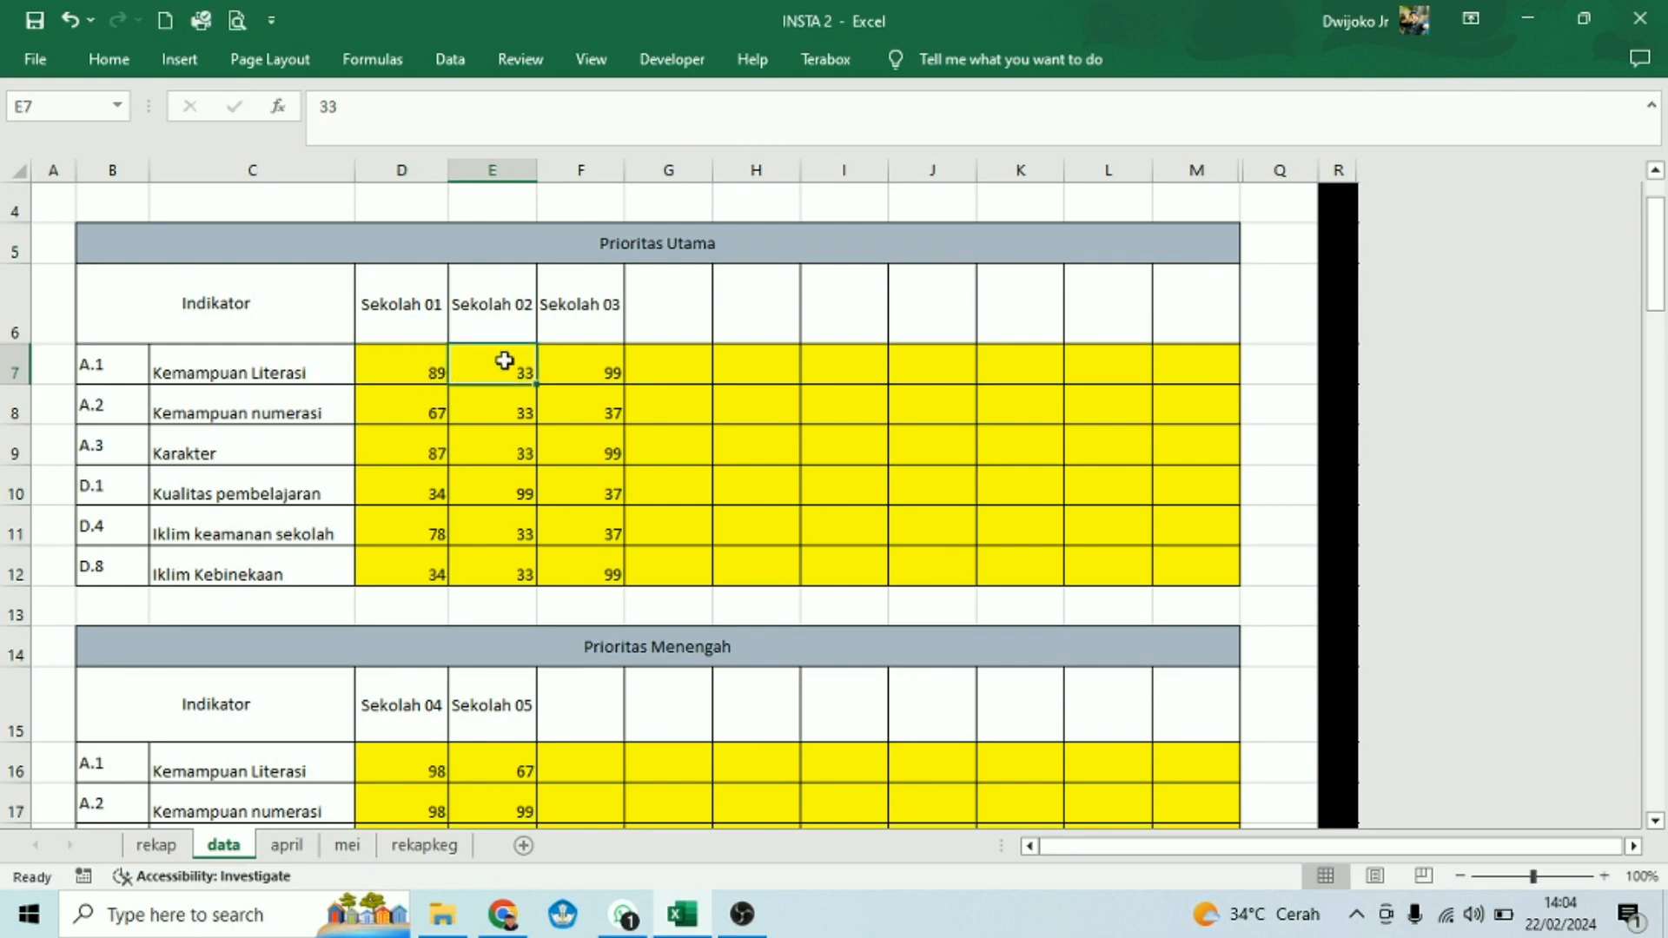
{"action": "type", "text": "8"}
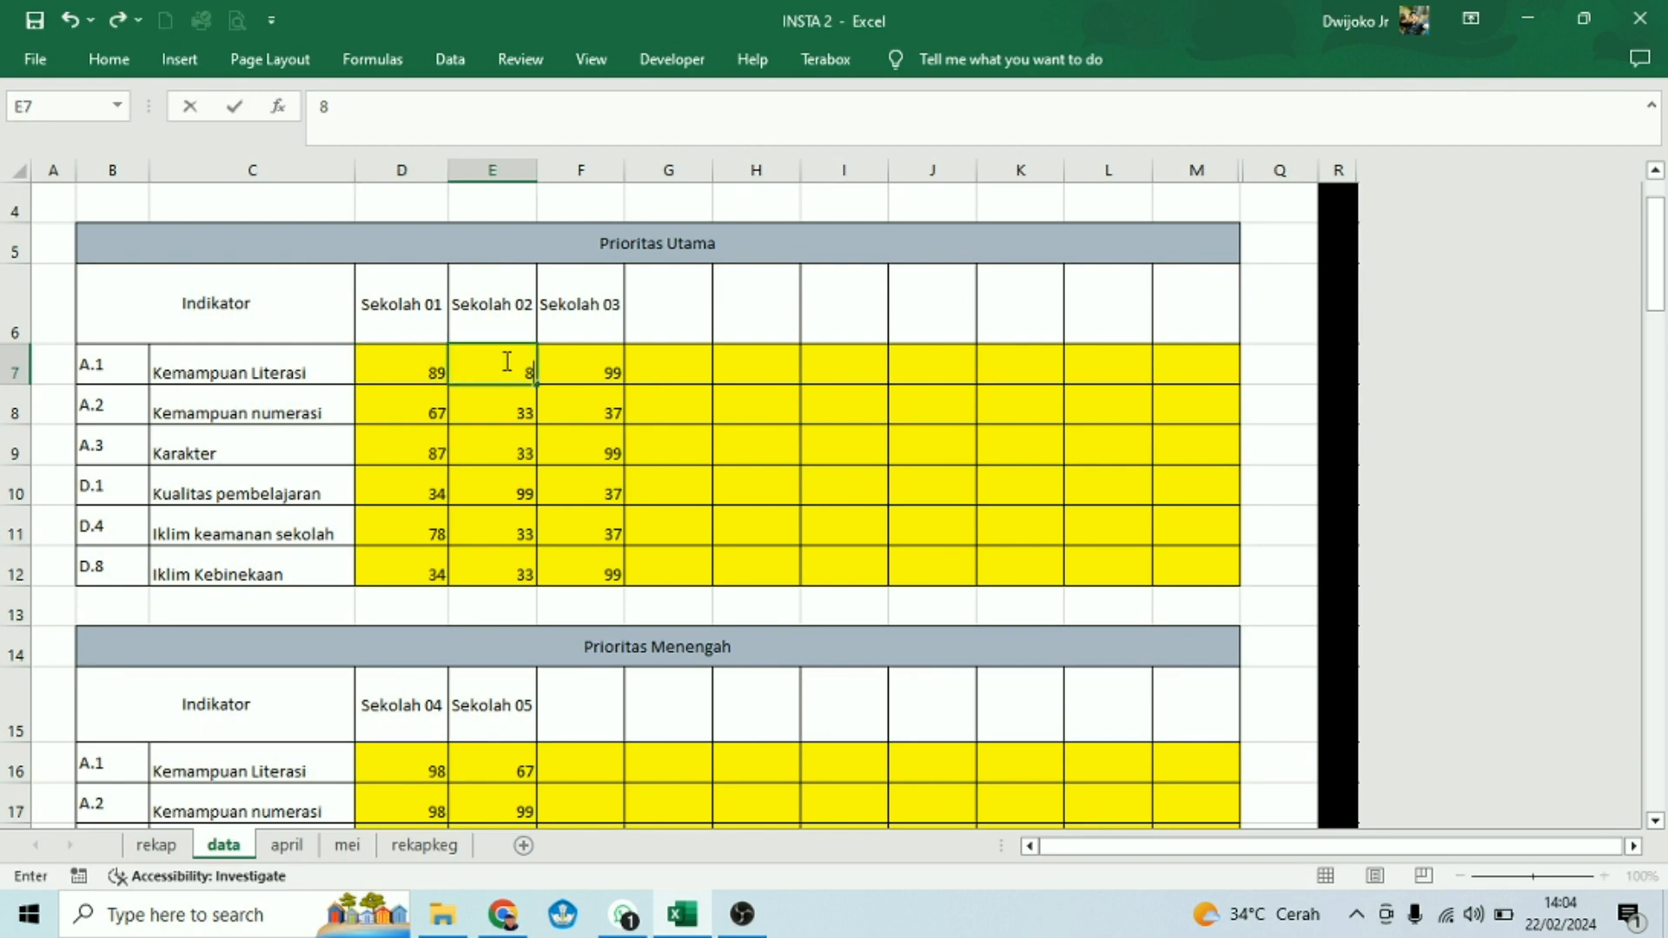
{"action": "type", "text": "9"}
{"action": "left_click", "coordinate": [606, 372]}
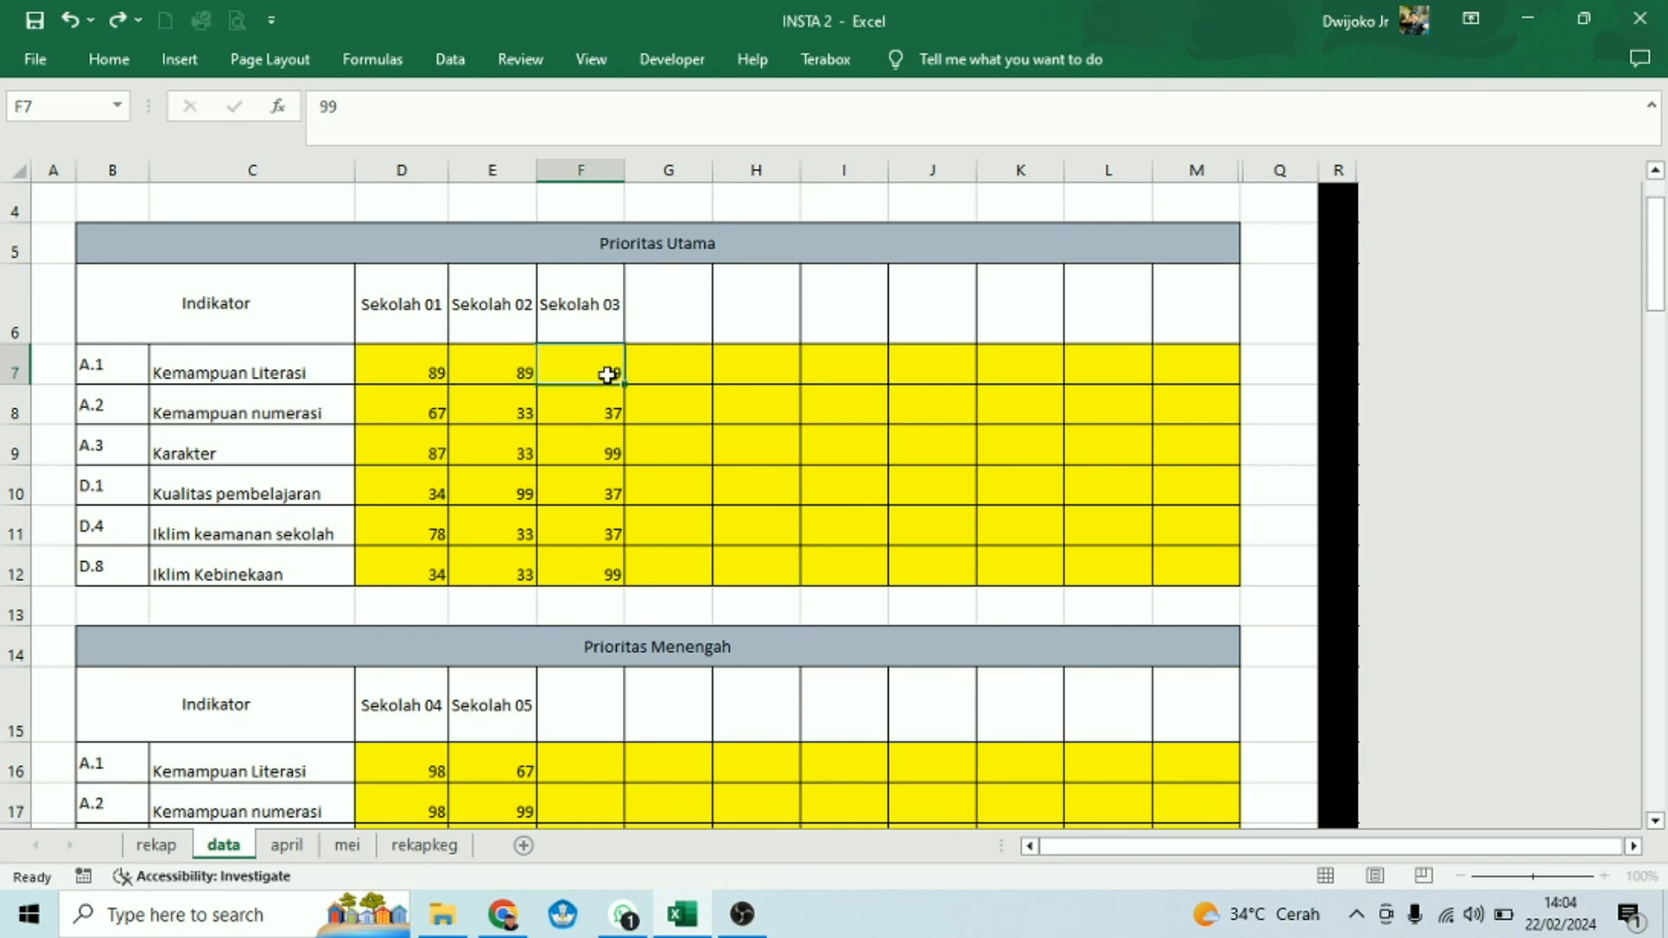
- Check the Kemampuan Literasi analysis for the Prioritas Utama schools on the april sheet
{"action": "left_click", "coordinate": [300, 846]}
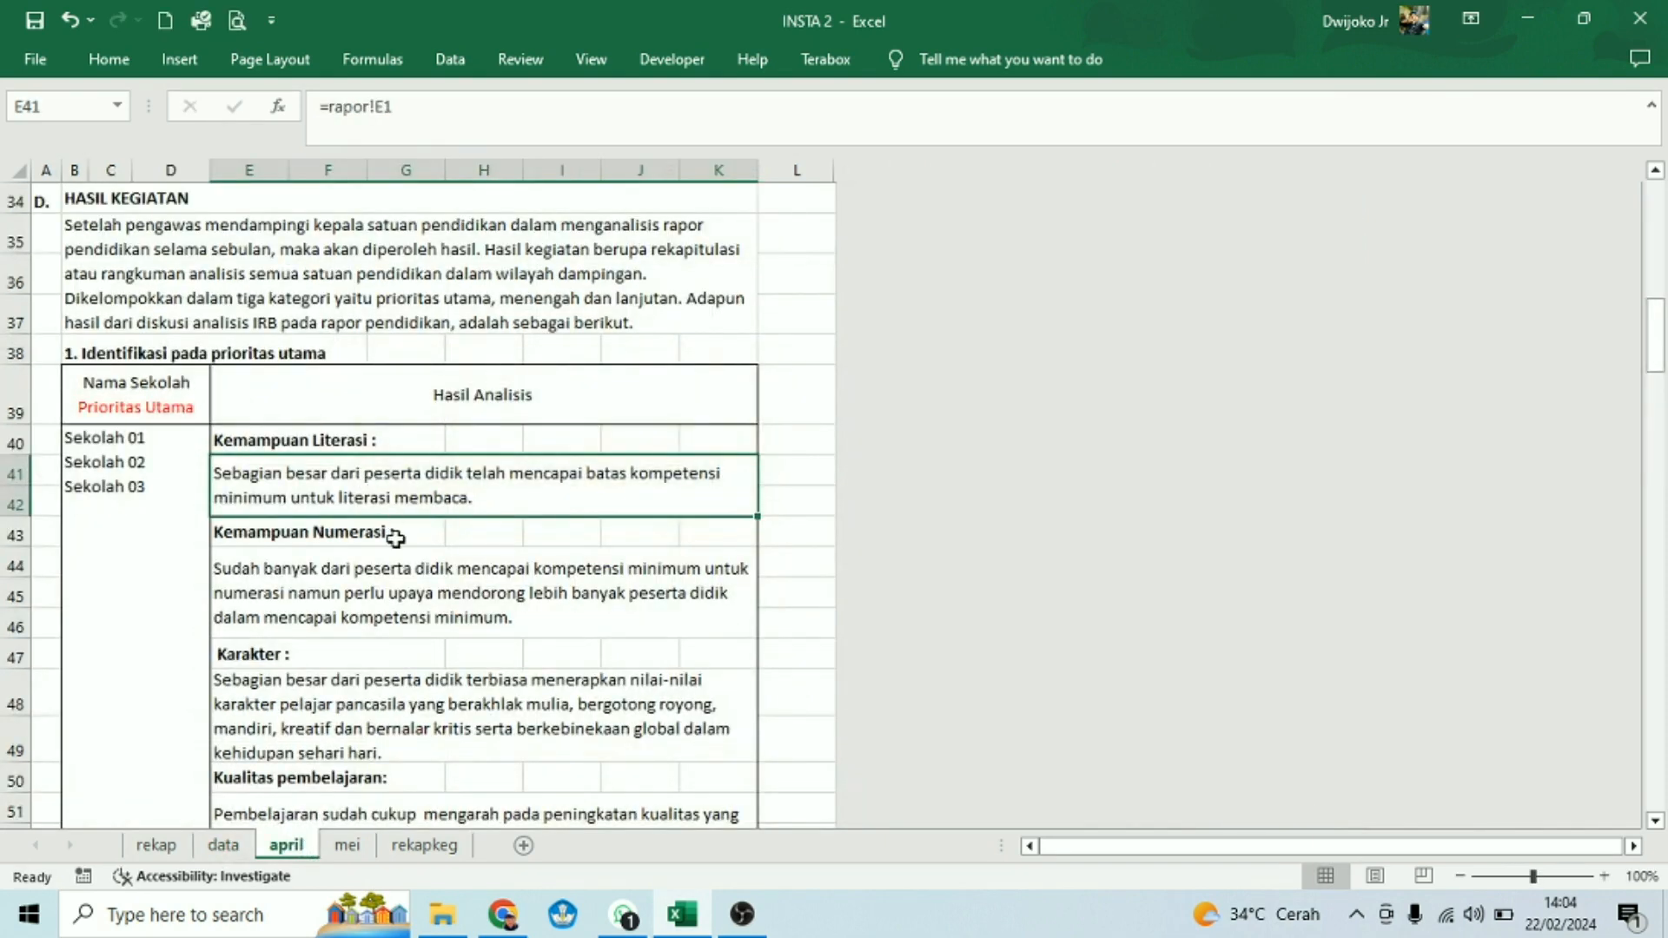
{"action": "left_click", "coordinate": [404, 545]}
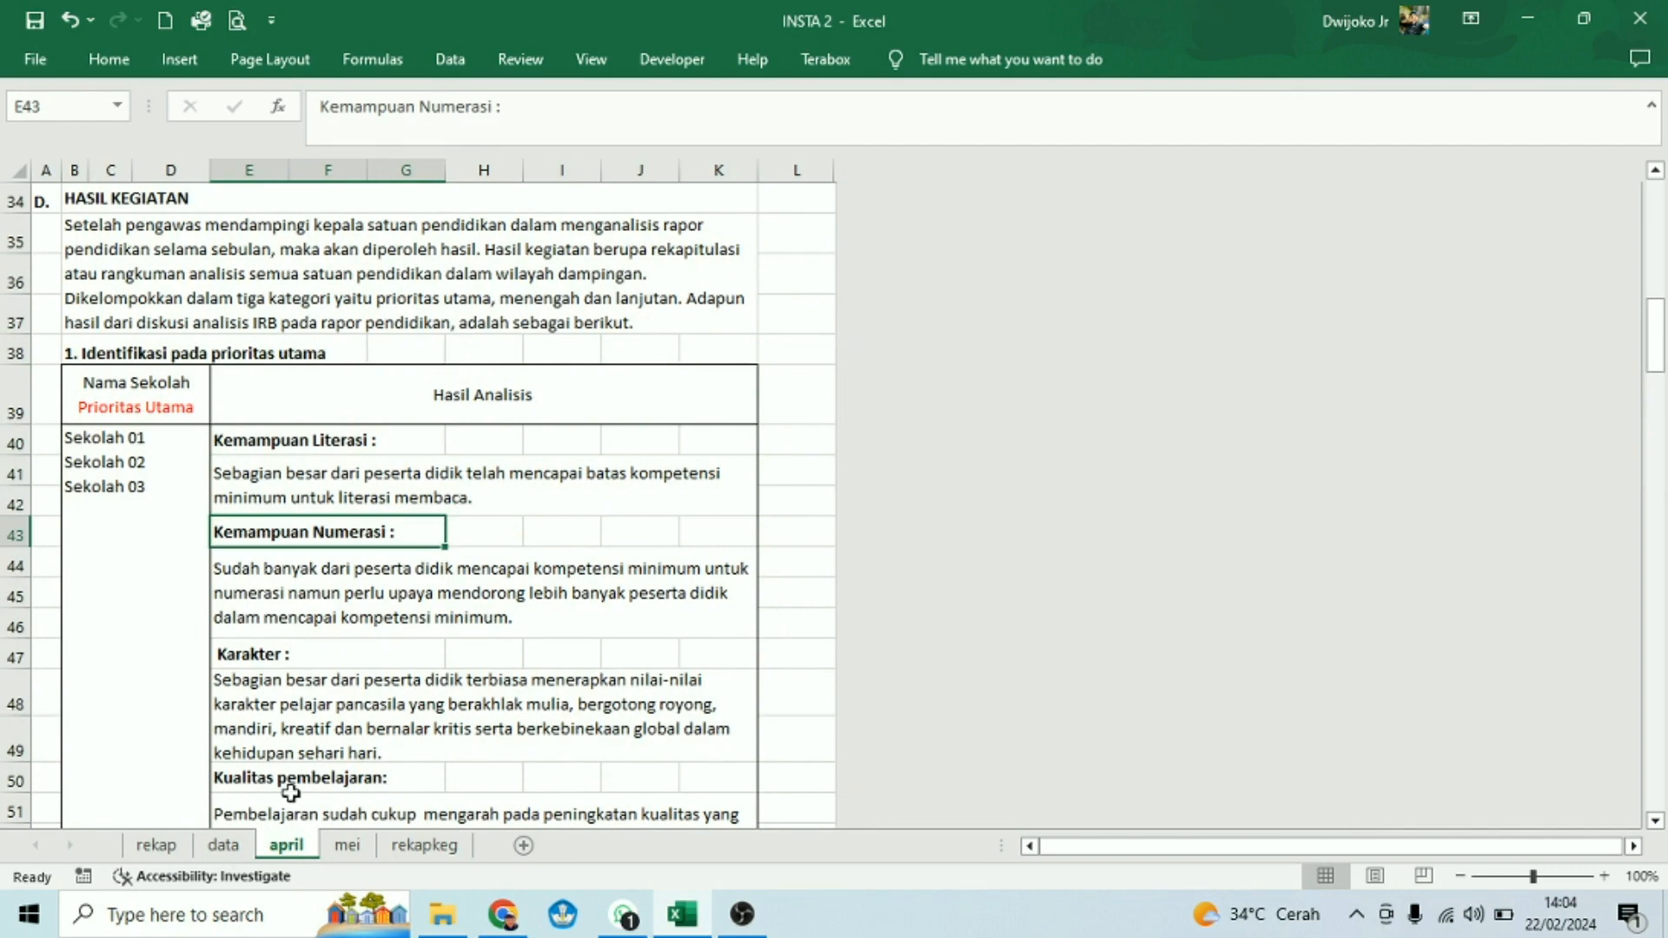
{"action": "left_click", "coordinate": [369, 489]}
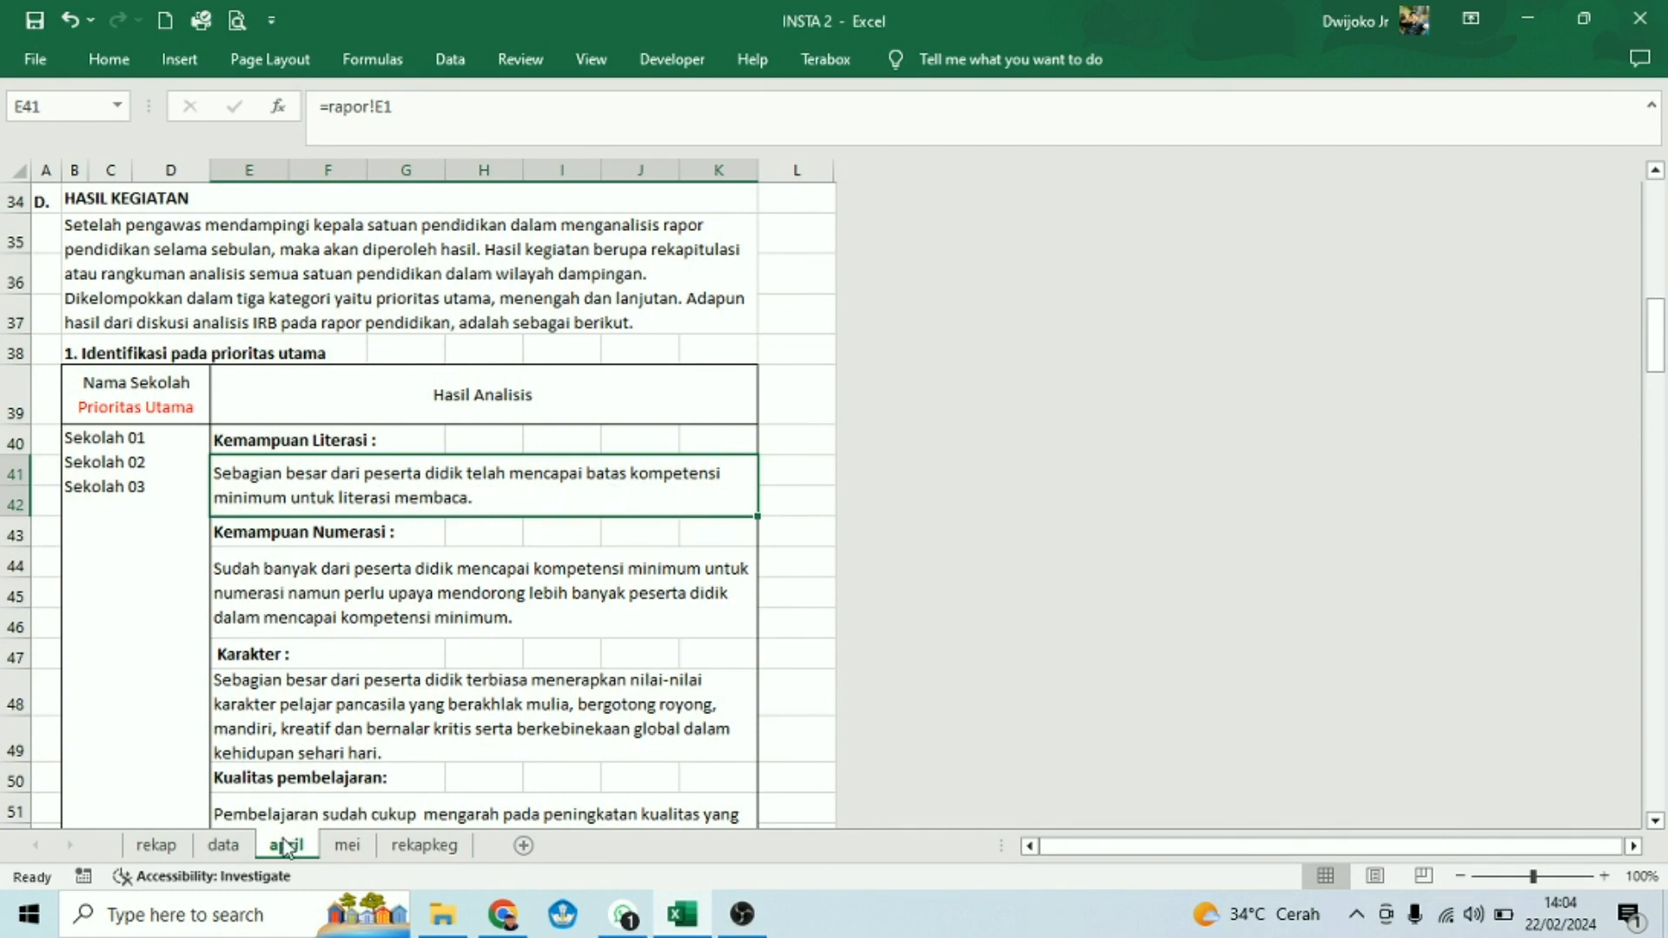
- Compare the Kemampuan Literasi program list on the mei sheet with the data sheet's scores and the rekapkeg sheet's recommendations
{"action": "left_click", "coordinate": [347, 845]}
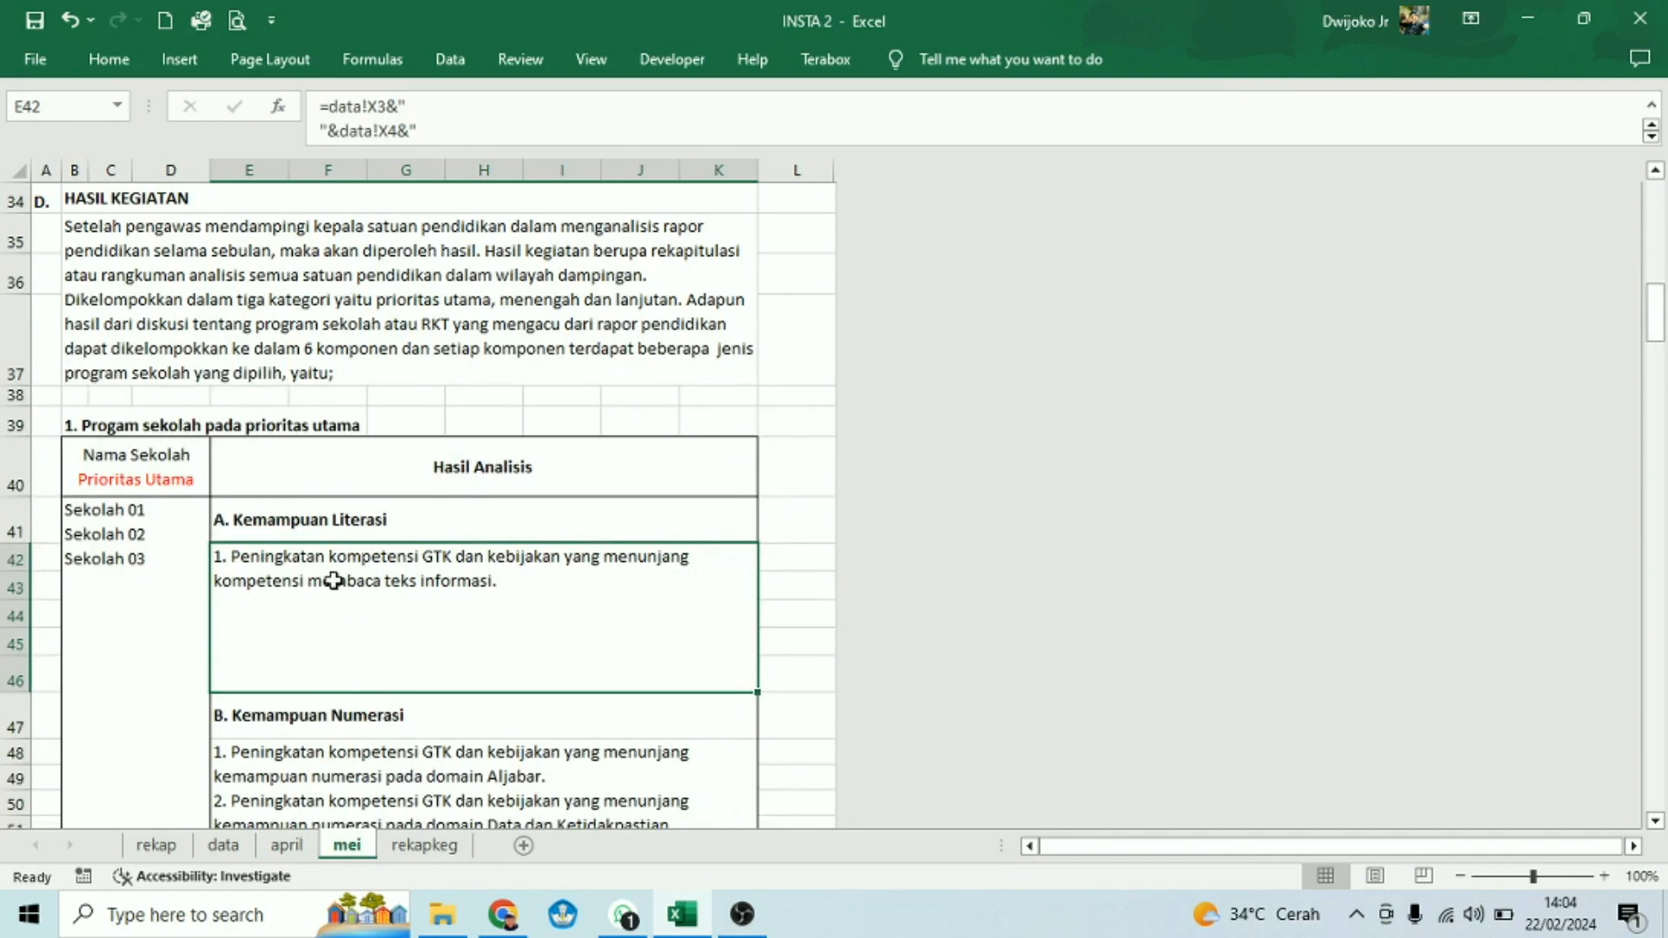
{"action": "left_click", "coordinate": [223, 846]}
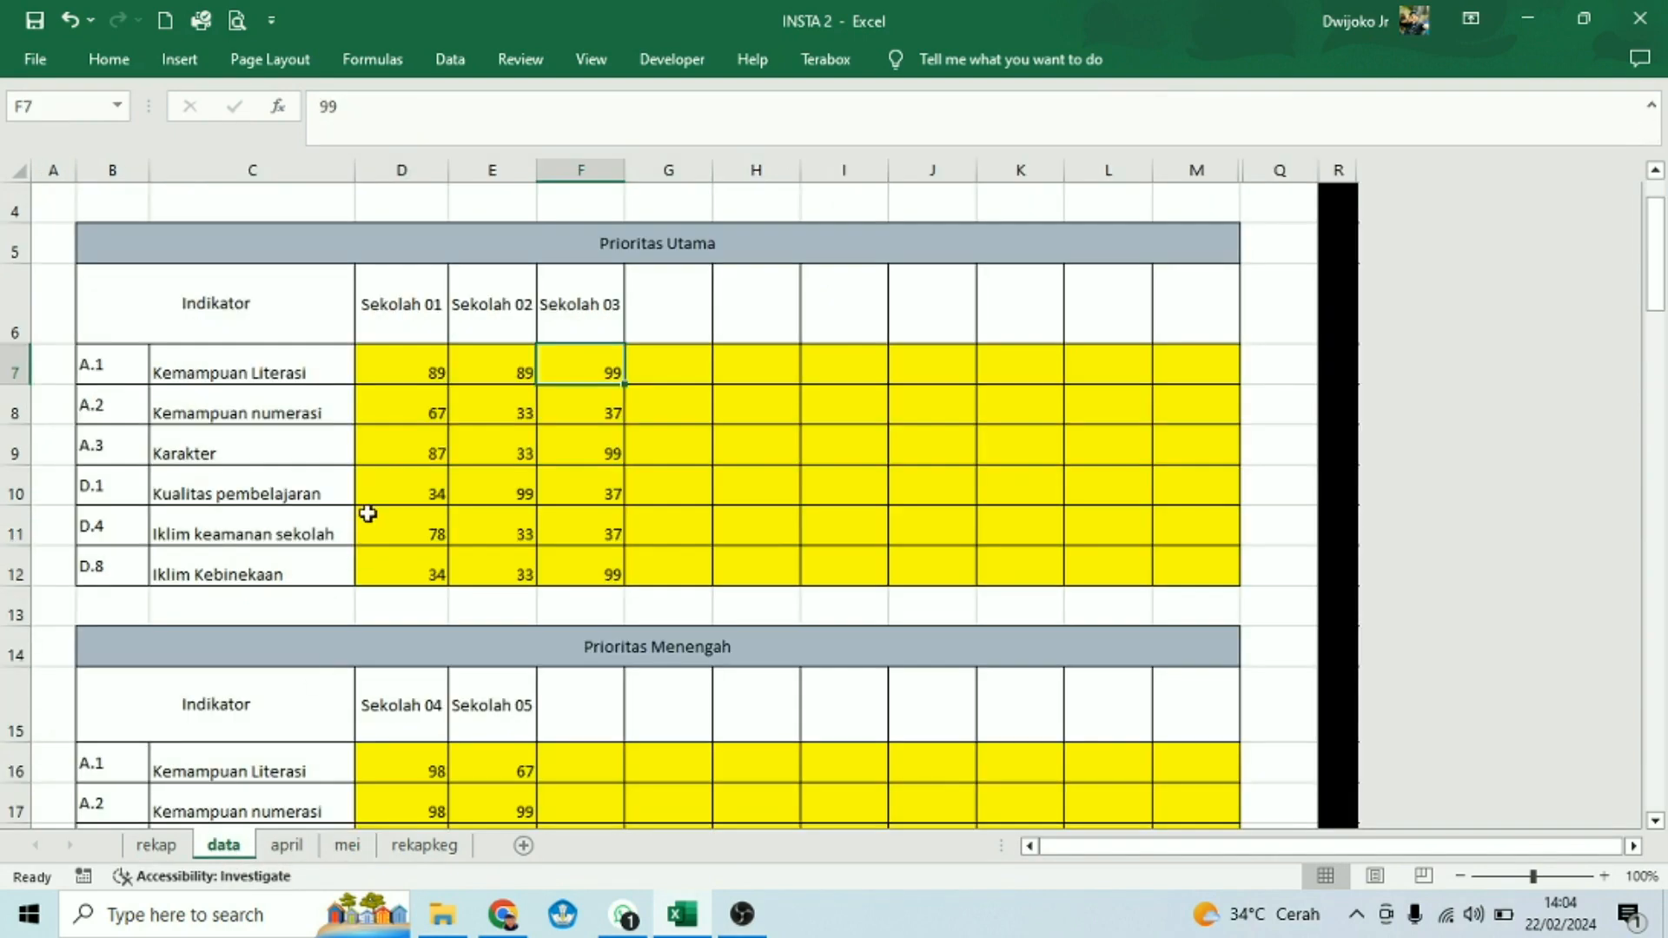
{"action": "left_click", "coordinate": [344, 846]}
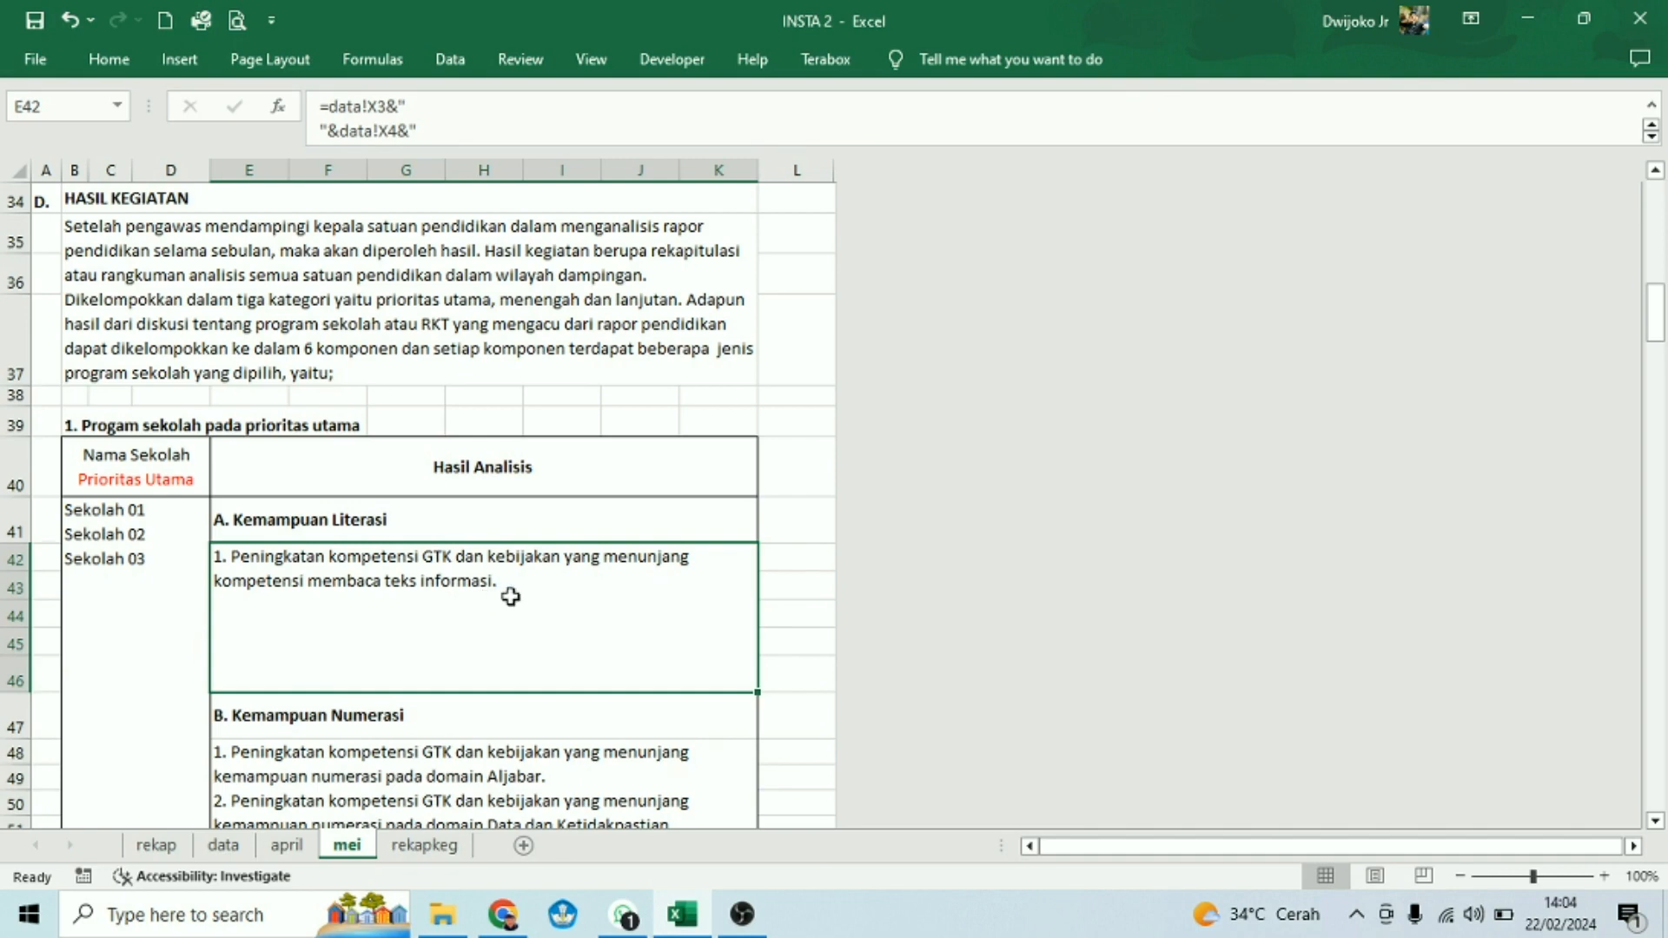
{"action": "left_click", "coordinate": [433, 853]}
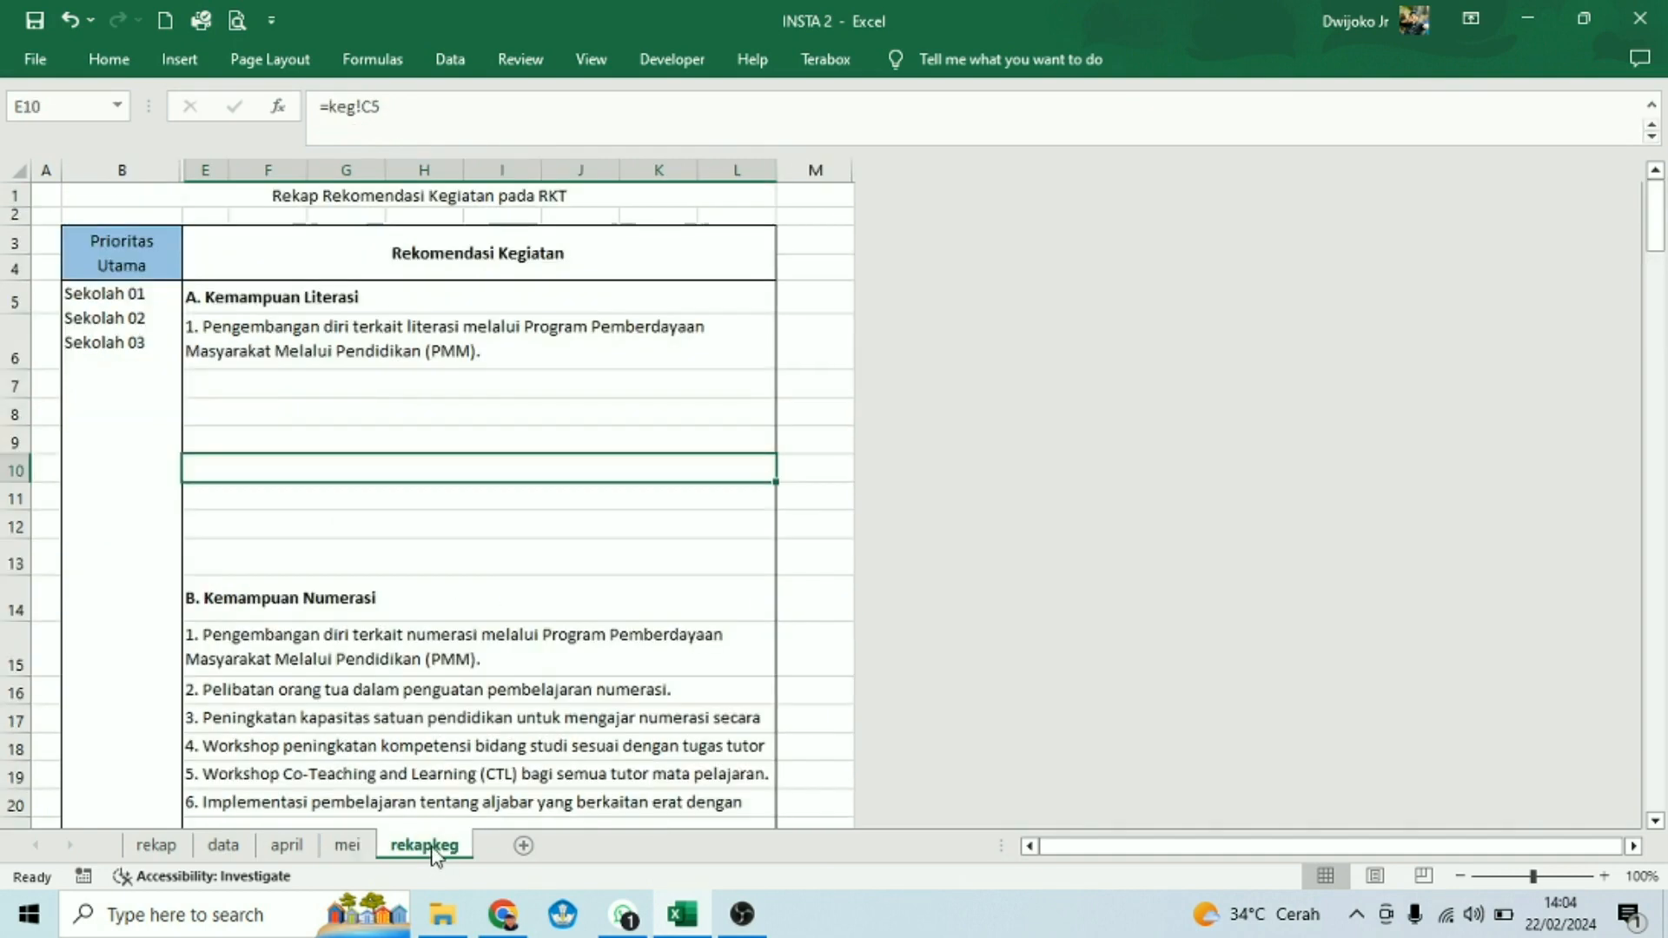
{"action": "left_click", "coordinate": [287, 346]}
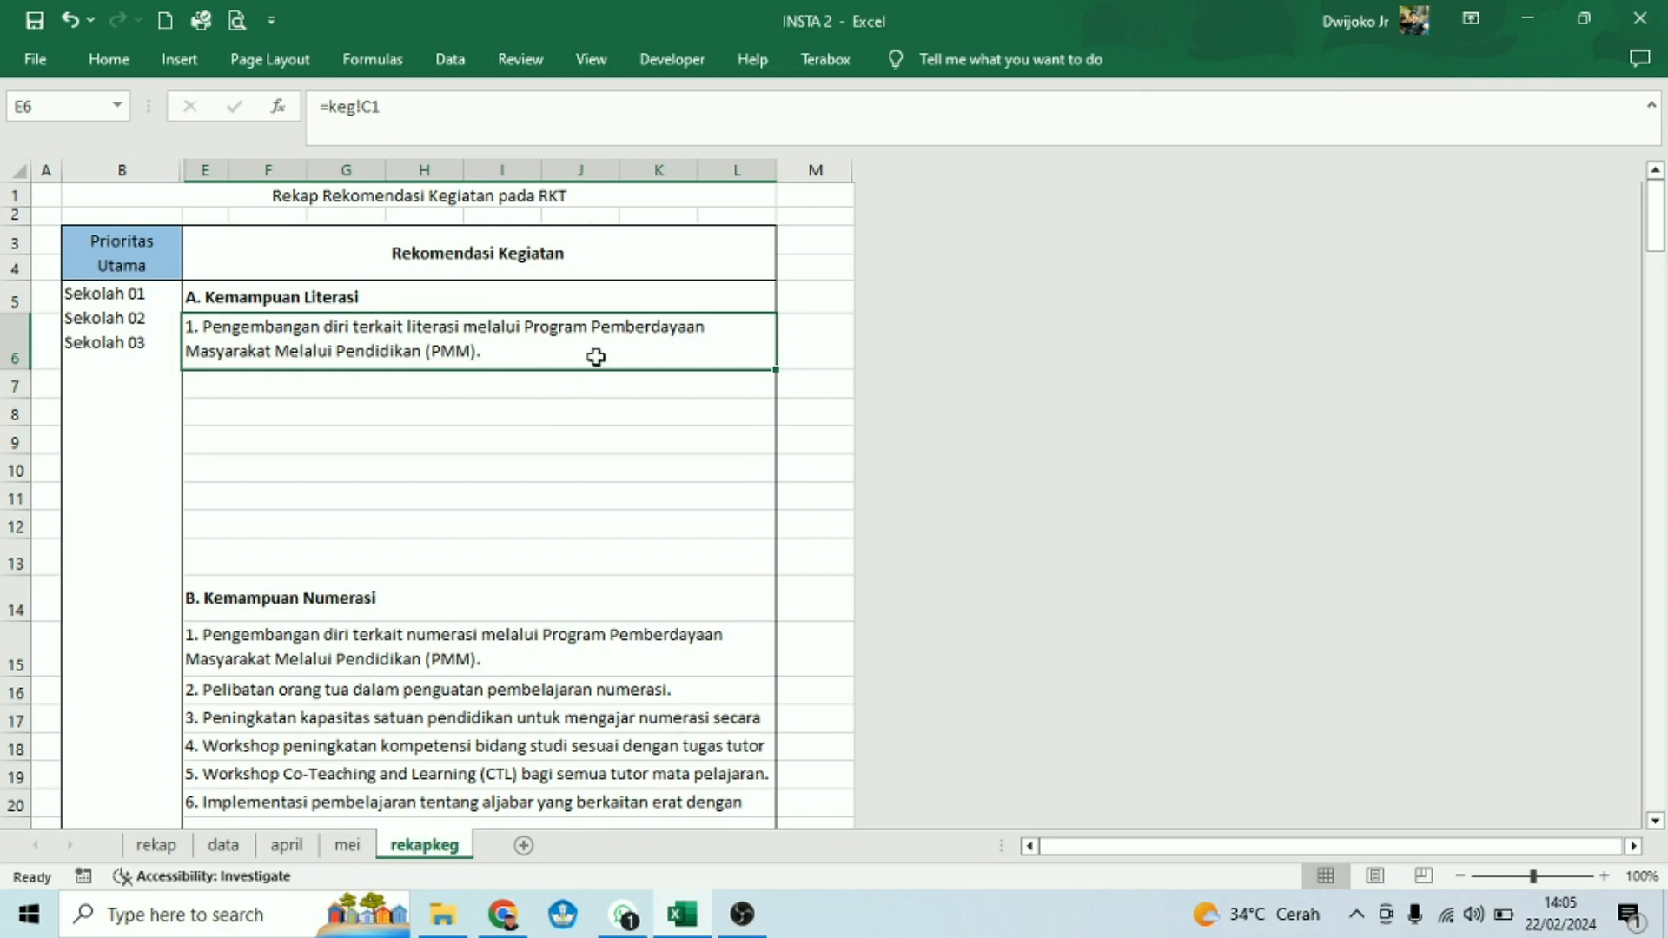
- Set the Prioritas Utama Kemampuan Literasi scores on the data sheet to 30 for Sekolah 01, 23 for Sekolah 02 and 25 for Sekolah 03
{"action": "left_click", "coordinate": [219, 847]}
{"action": "left_click", "coordinate": [417, 367]}
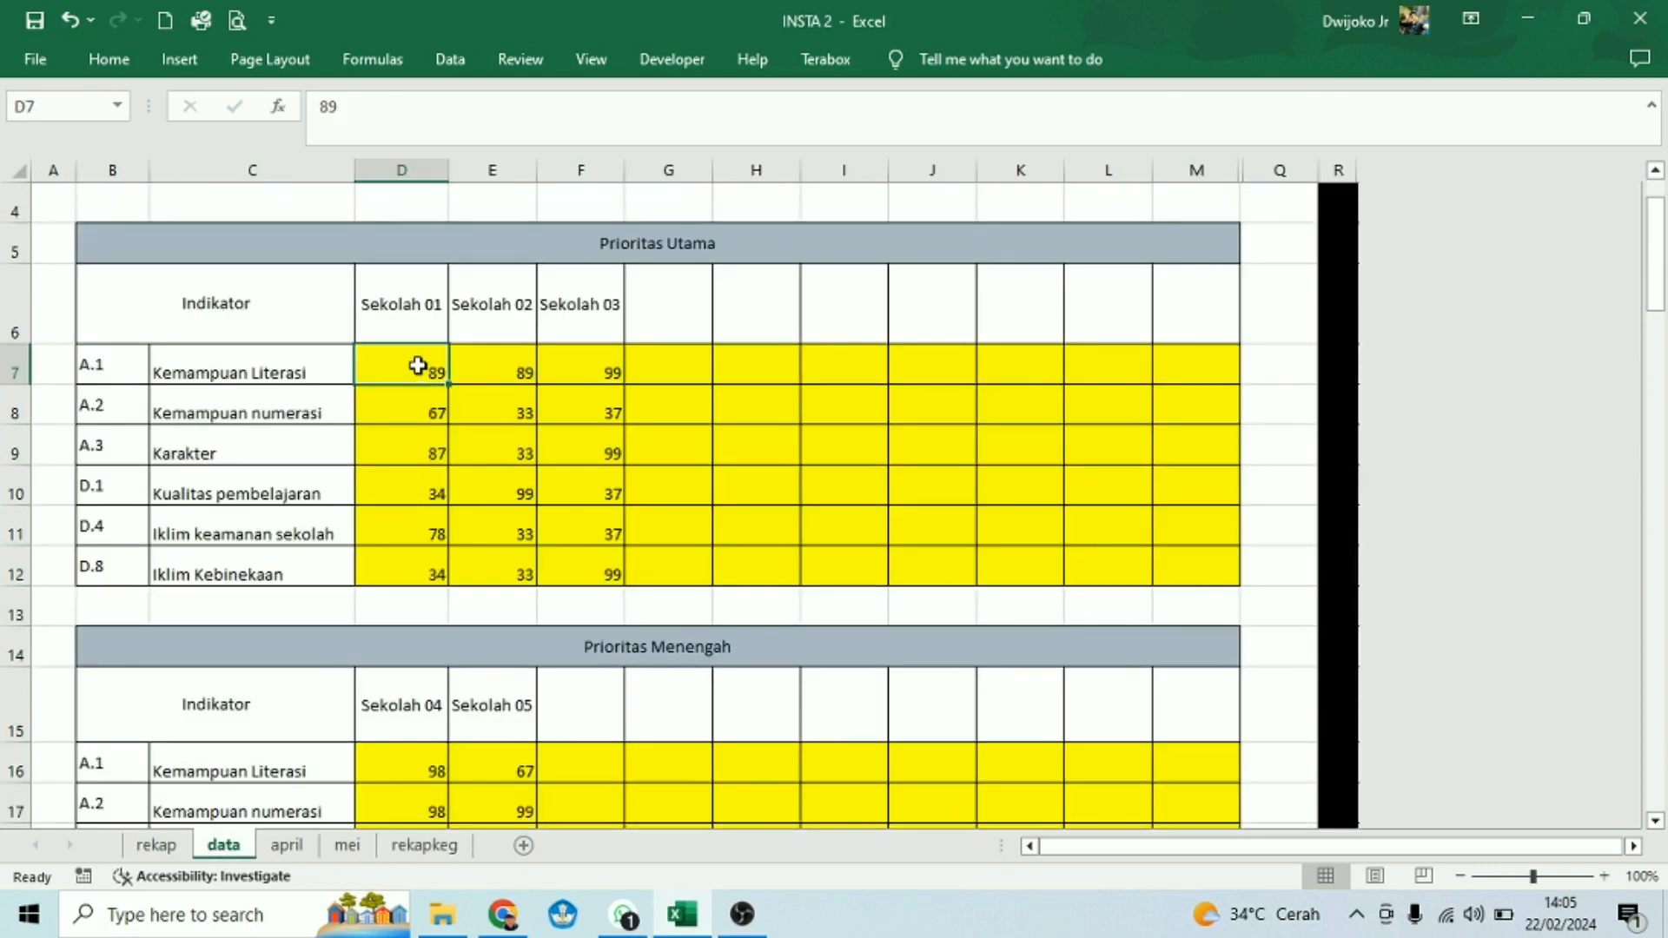
{"action": "left_click_drag", "start_coordinate": [412, 370], "coordinate": [562, 368]}
{"action": "left_click", "coordinate": [426, 374]}
{"action": "type", "text": "30"}
{"action": "key", "text": "Tab"}
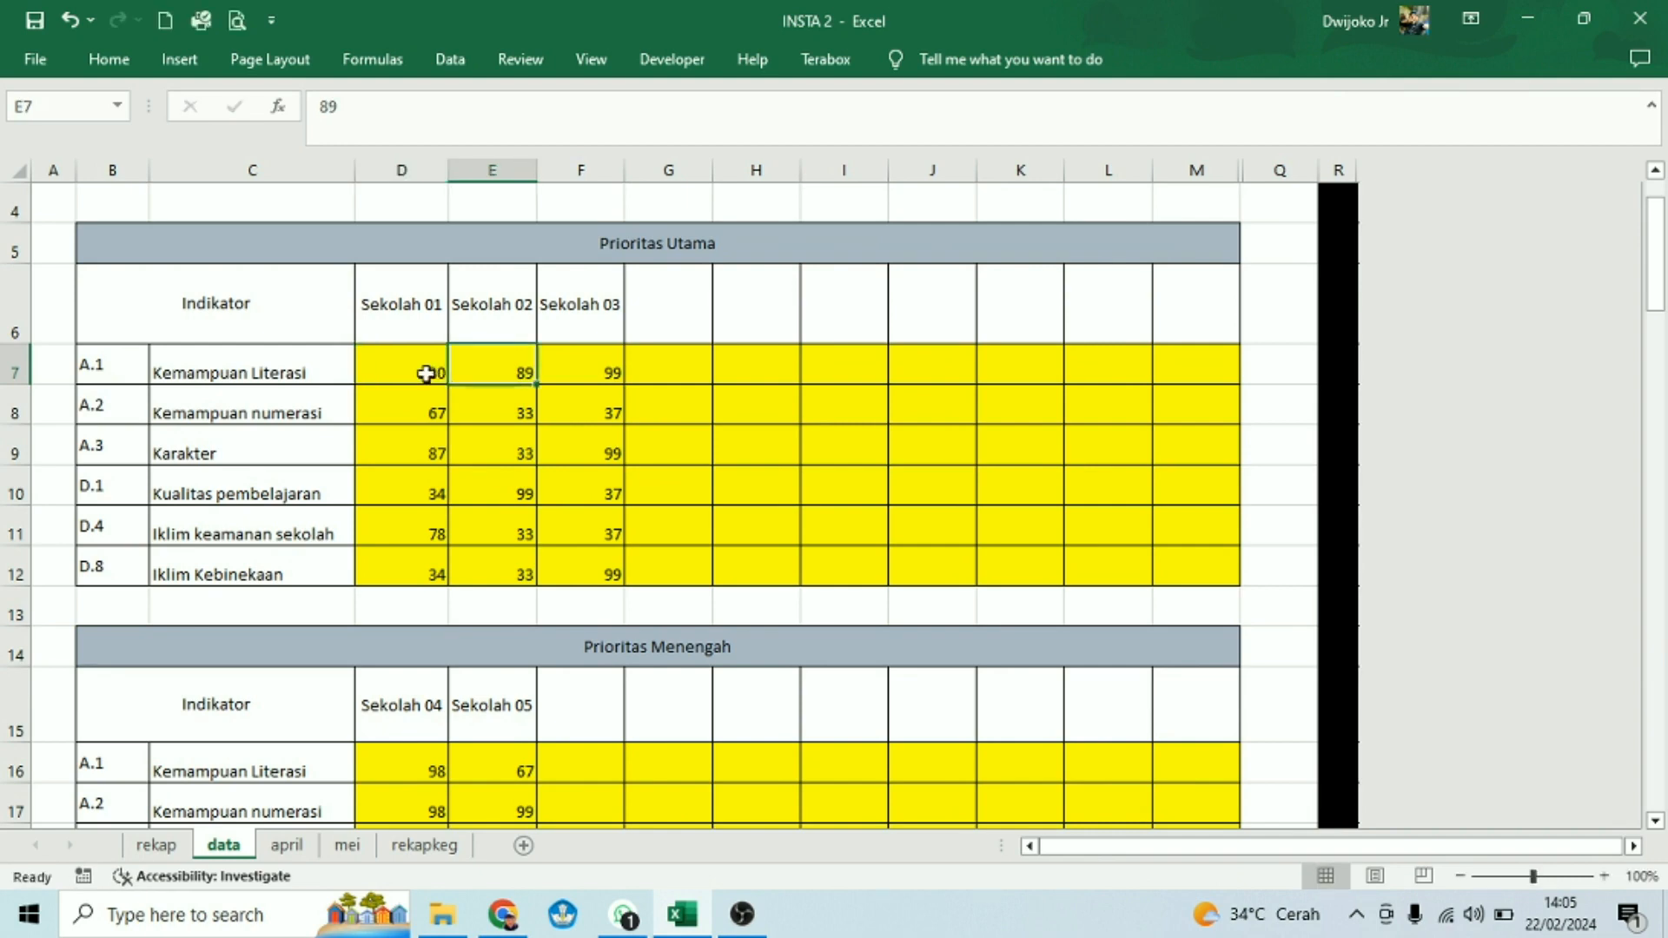
{"action": "type", "text": "223"}
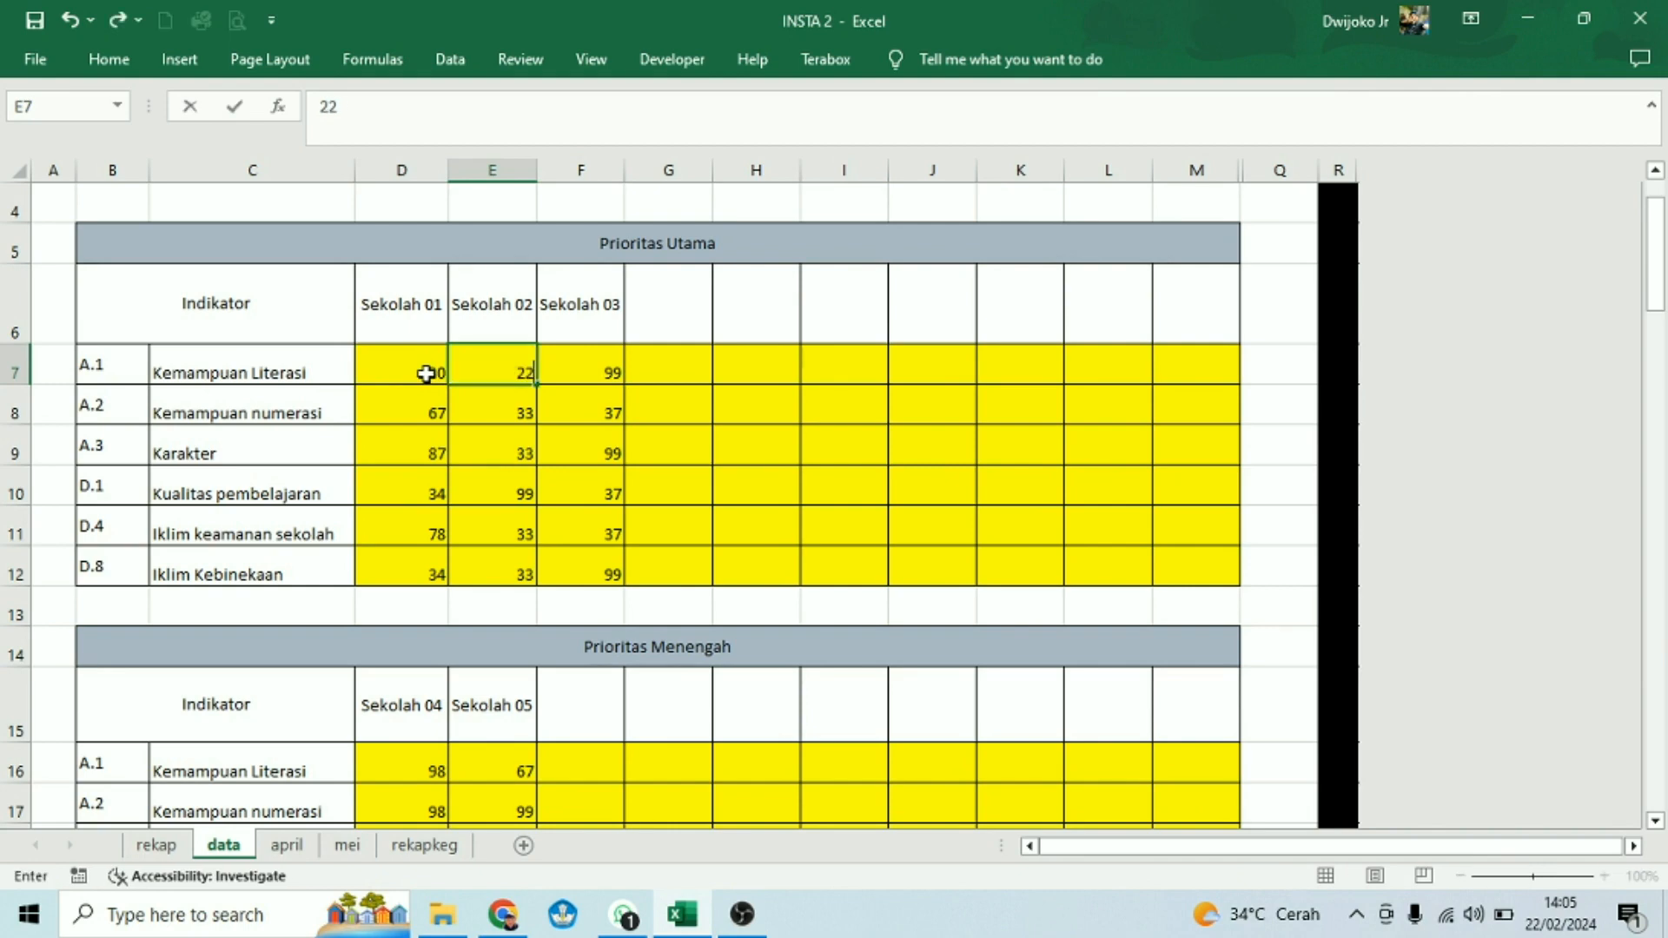
{"action": "key", "text": "Tab"}
{"action": "key", "text": "Left"}
{"action": "type", "text": "23"}
{"action": "key", "text": "Tab"}
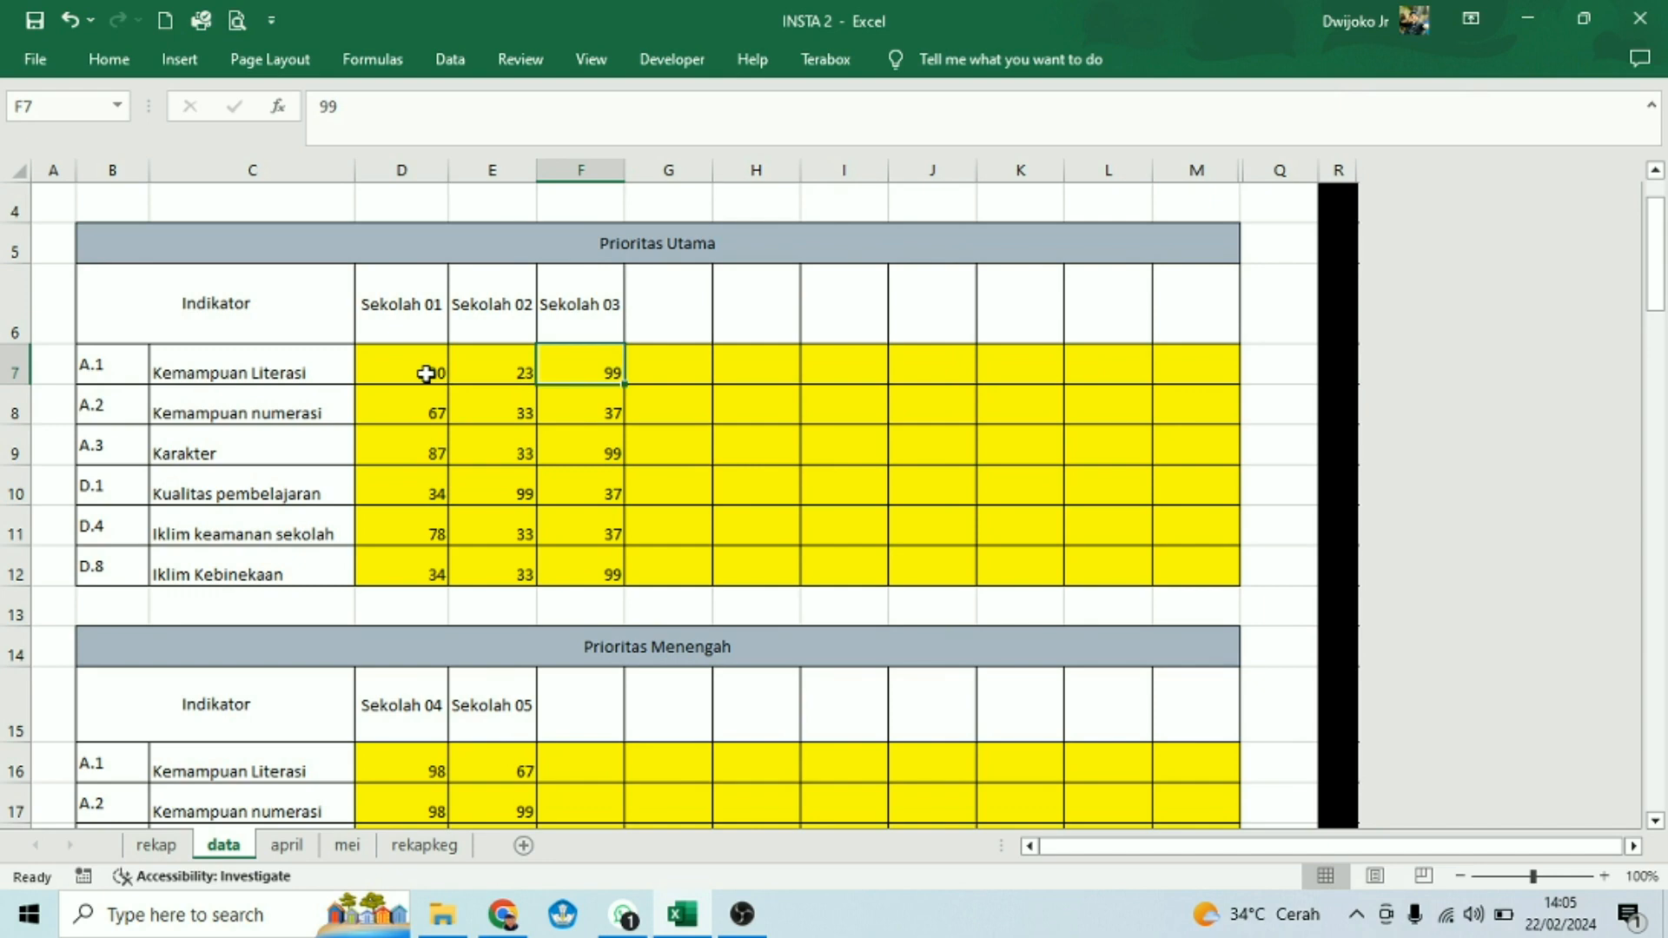
{"action": "type", "text": "25"}
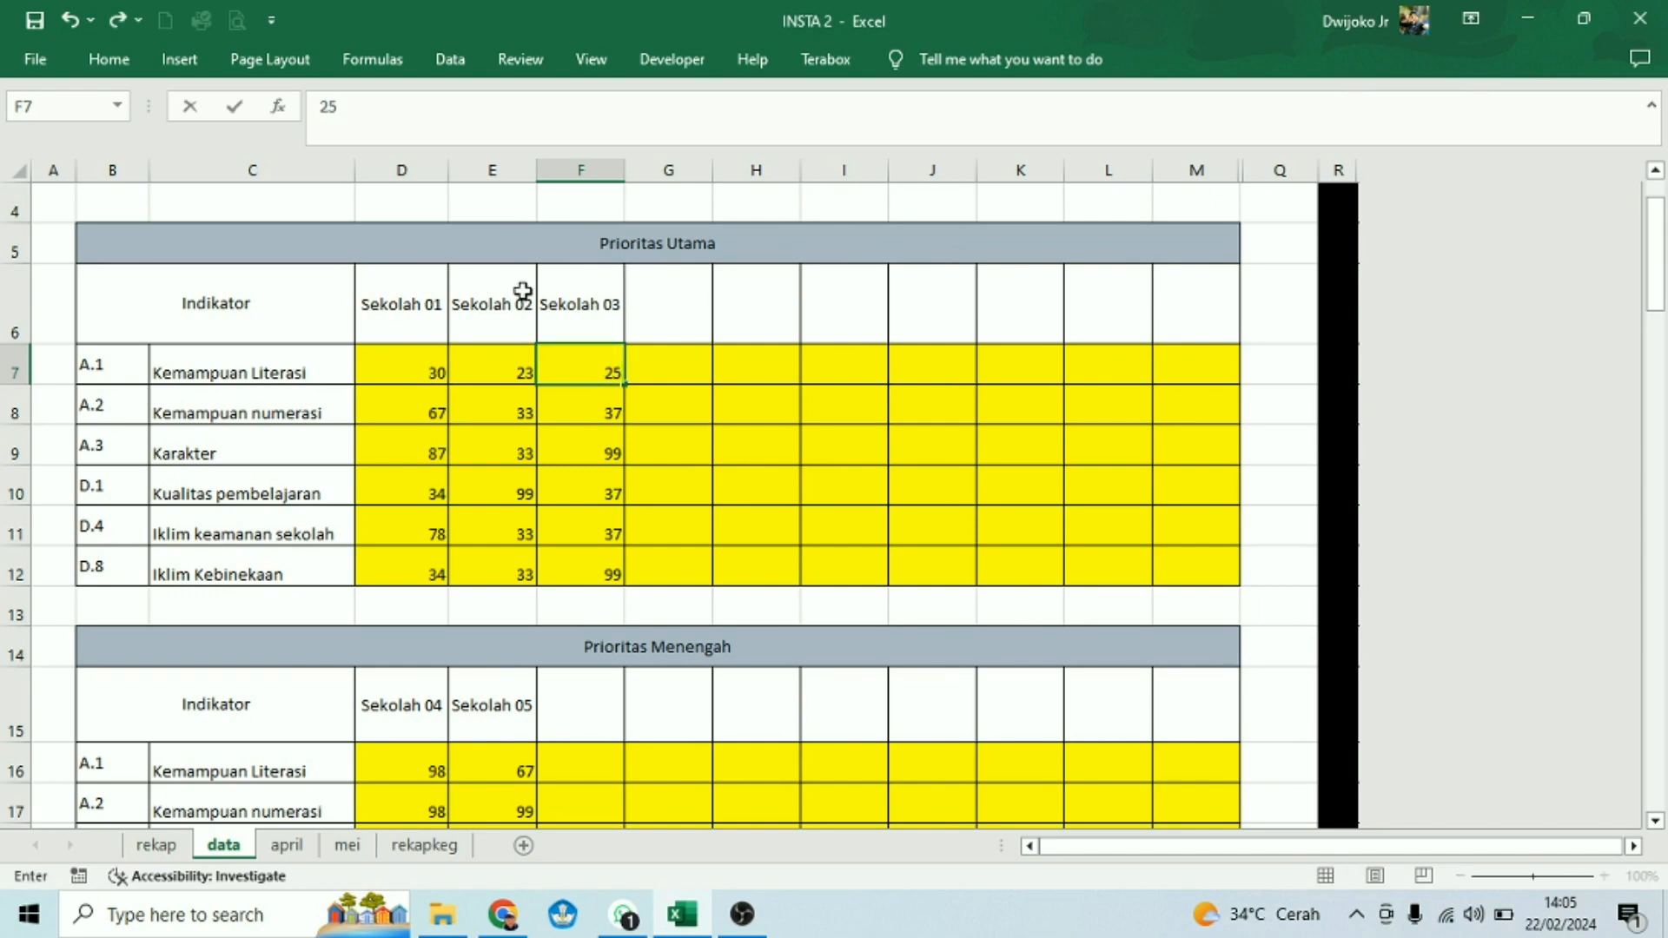
{"action": "left_click", "coordinate": [717, 397]}
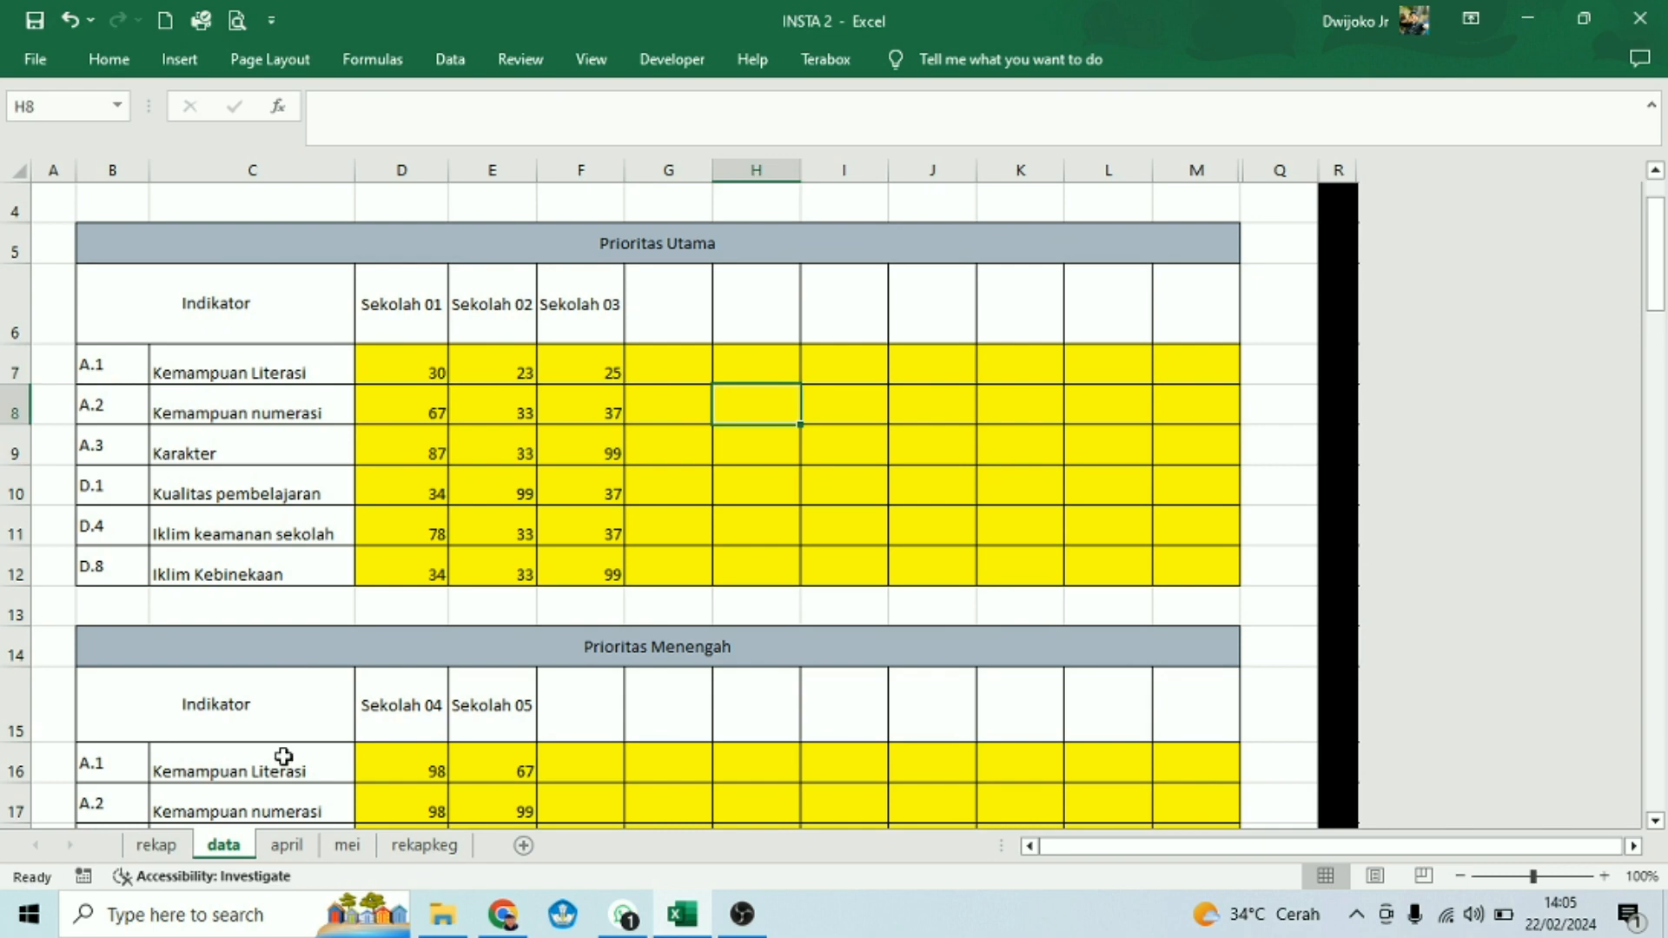
- Check how the april sheet's Kemampuan Literasi analysis for Prioritas Utama reads with the lowered scores
{"action": "left_click", "coordinate": [283, 844]}
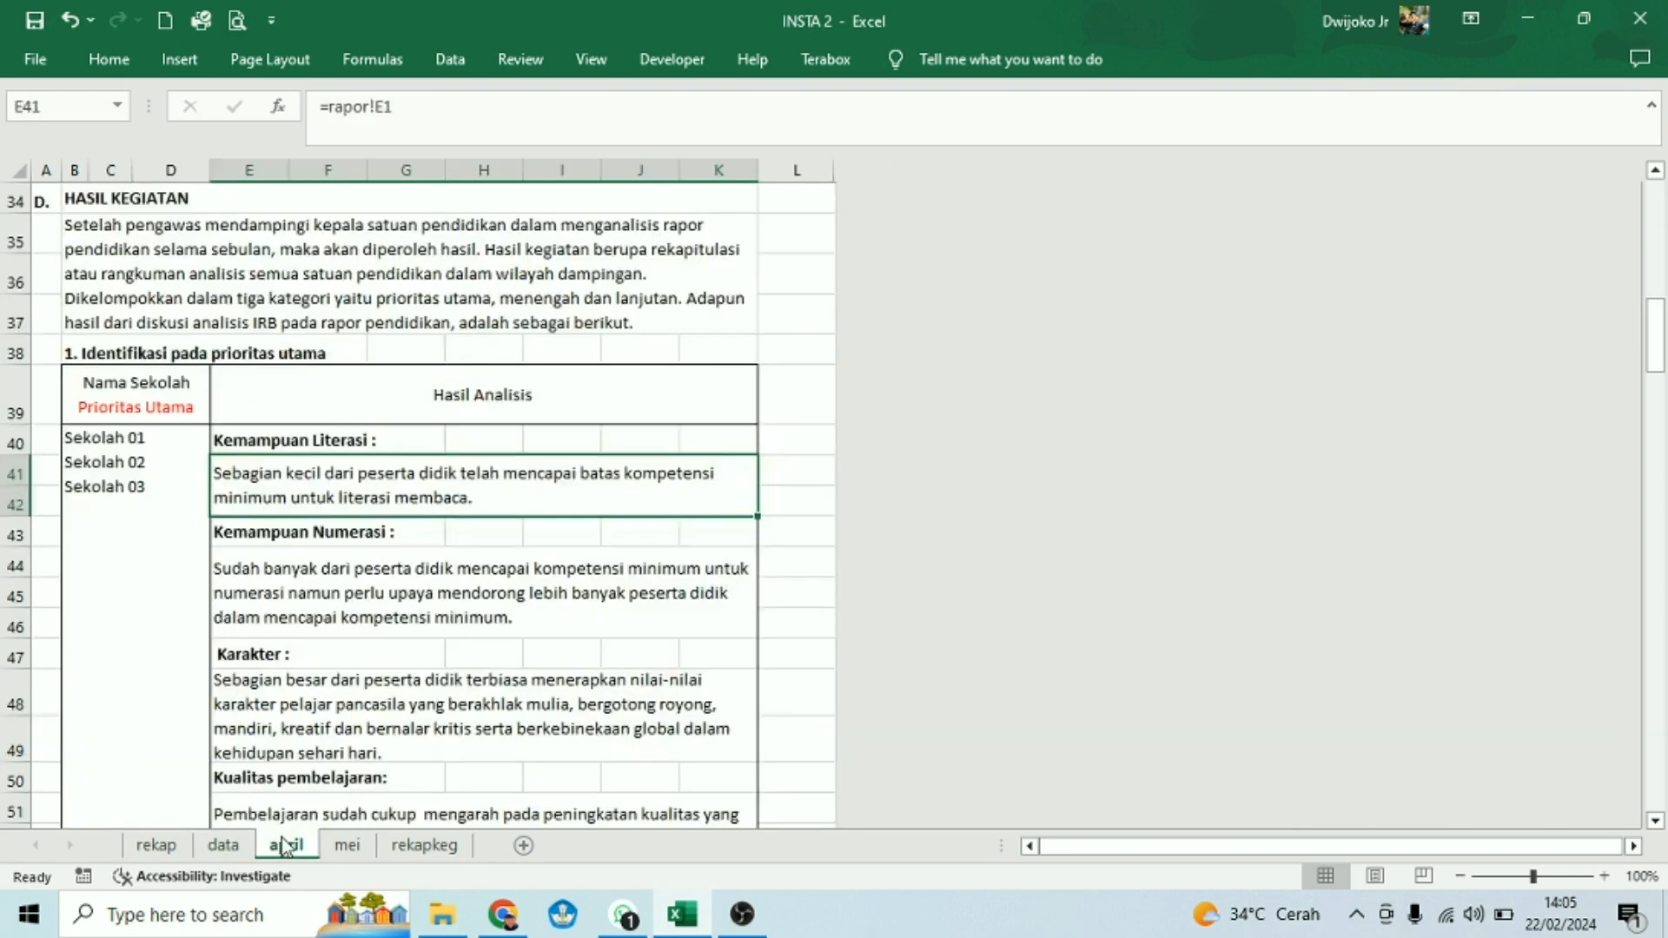
{"action": "left_click", "coordinate": [15, 476]}
{"action": "left_click", "coordinate": [262, 476]}
- Increase the height of rows 42 to 46 on the mei sheet so the whole Kemampuan Literasi program list fits
{"action": "left_click", "coordinate": [347, 847]}
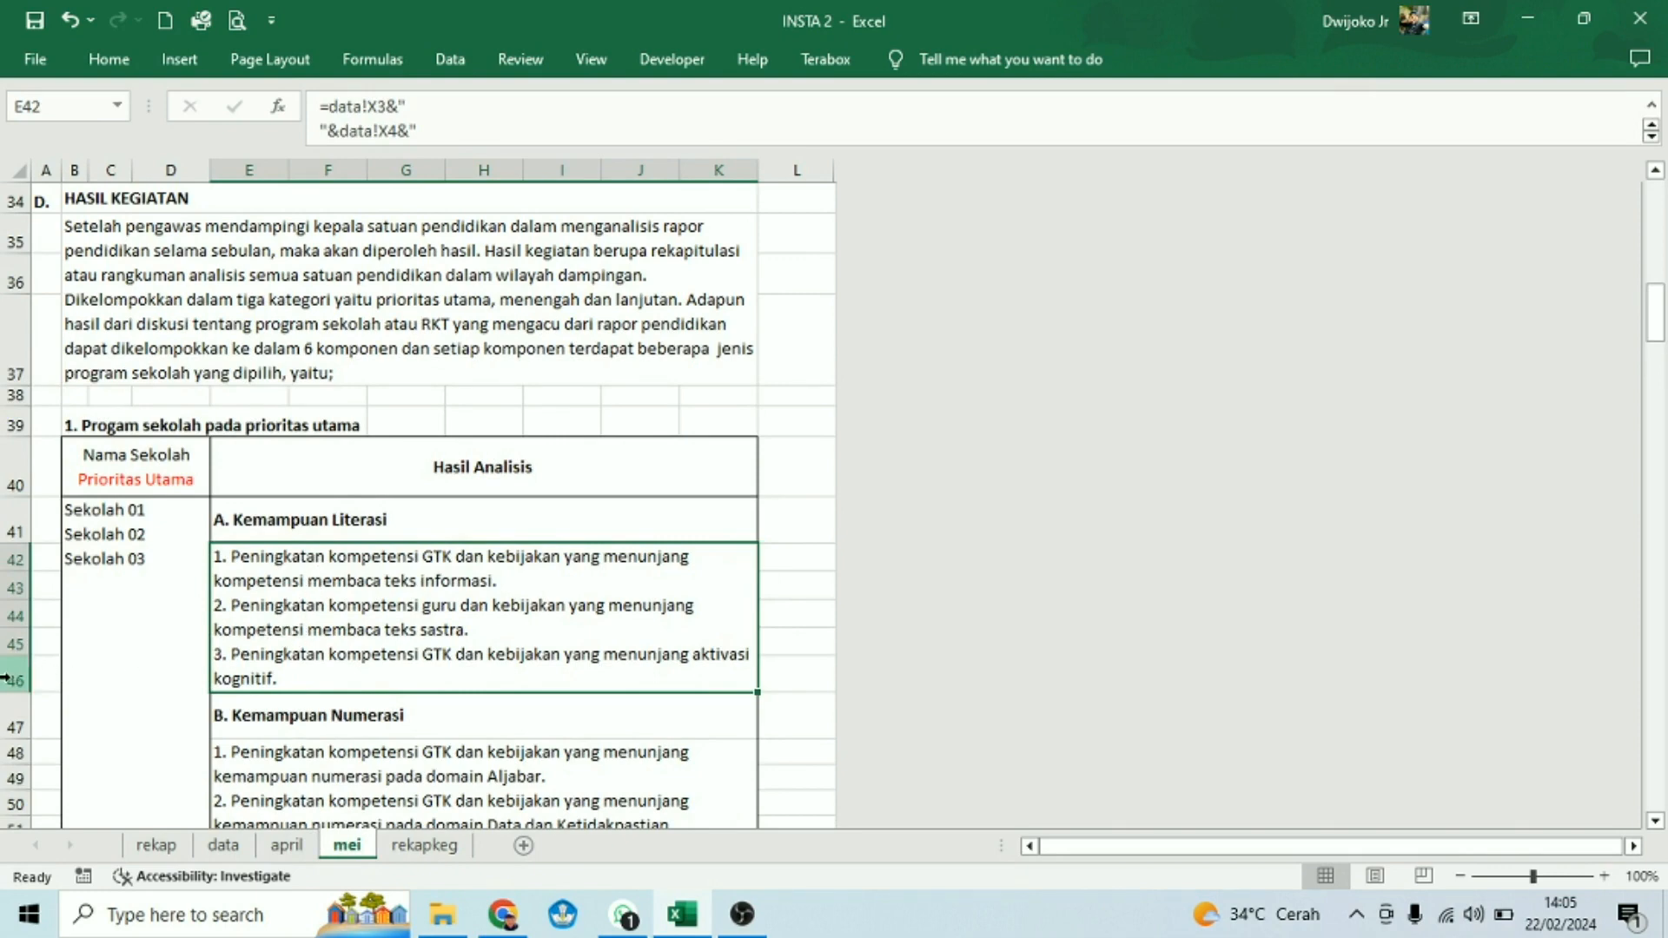
{"action": "left_click_drag", "start_coordinate": [9, 679], "coordinate": [12, 558]}
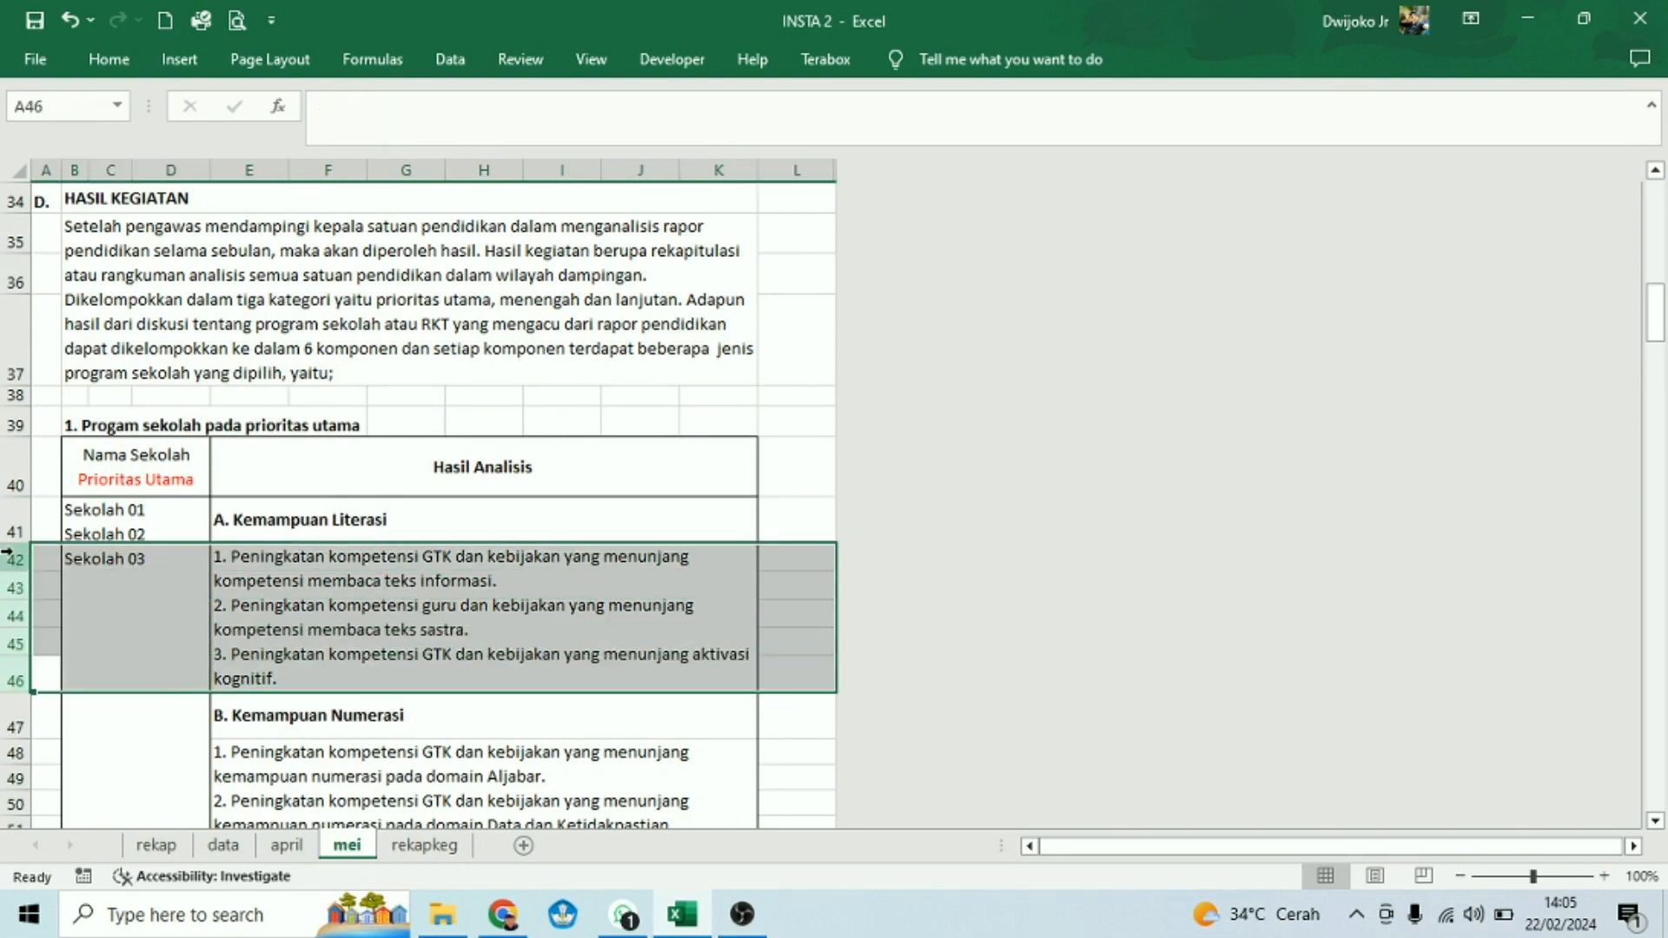
{"action": "left_click_drag", "start_coordinate": [10, 679], "coordinate": [11, 702]}
{"action": "left_click_drag", "start_coordinate": [21, 785], "coordinate": [19, 798]}
{"action": "left_click", "coordinate": [314, 754]}
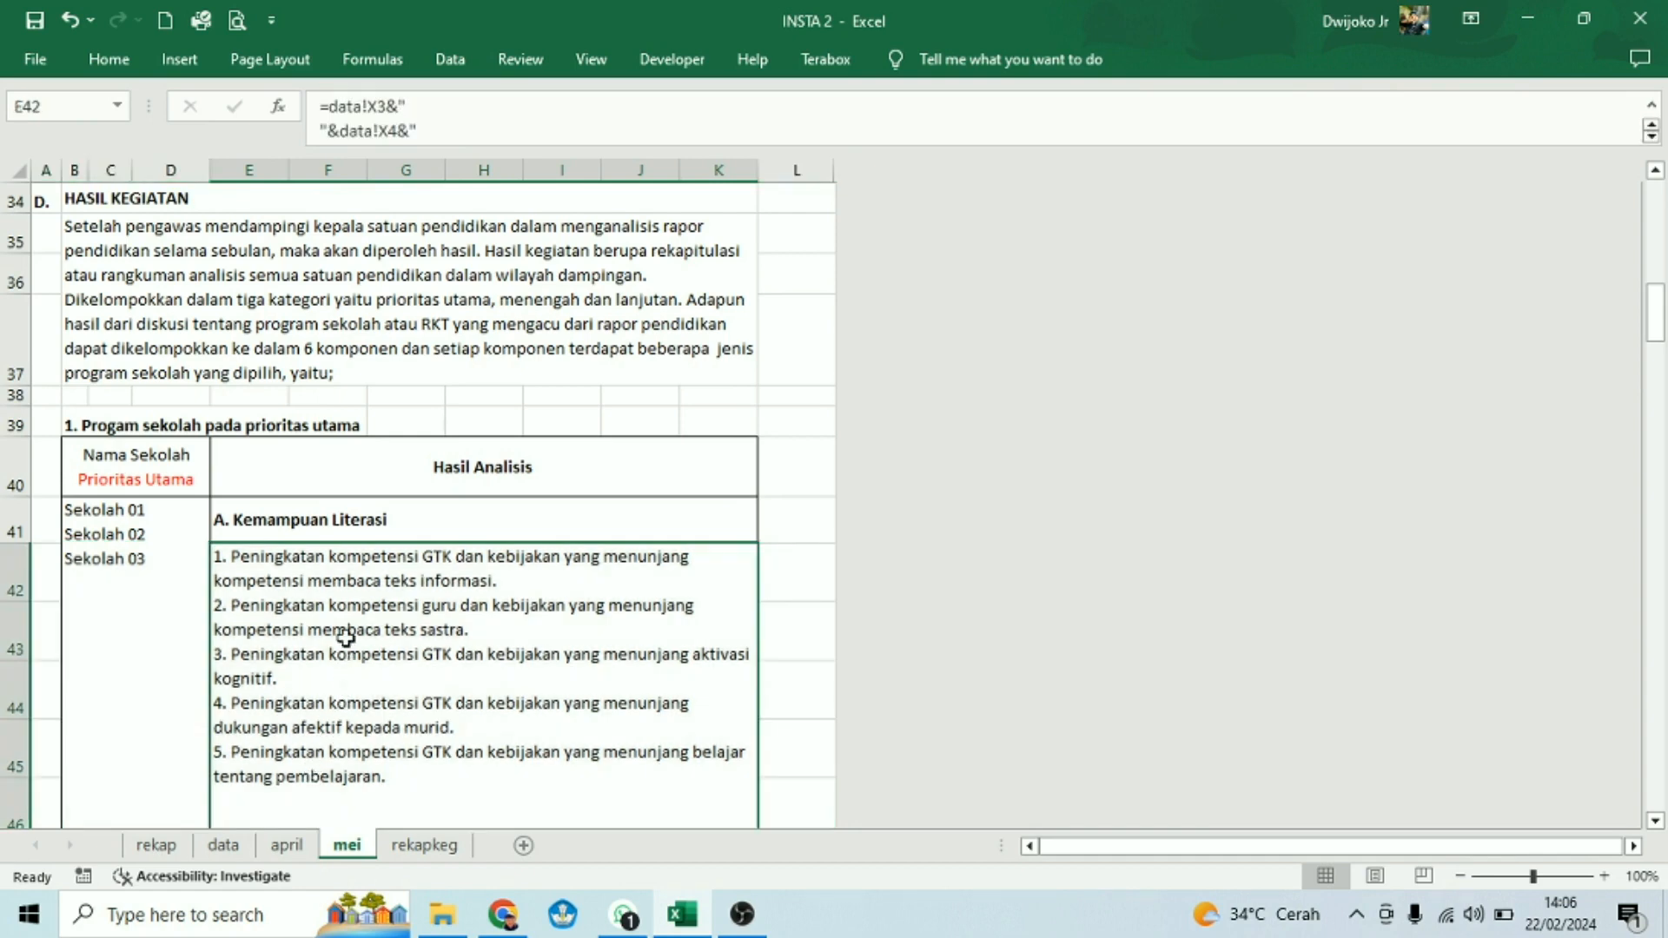
{"action": "scroll", "coordinate": [337, 595], "scroll_direction": "down", "scroll_amount": 1}
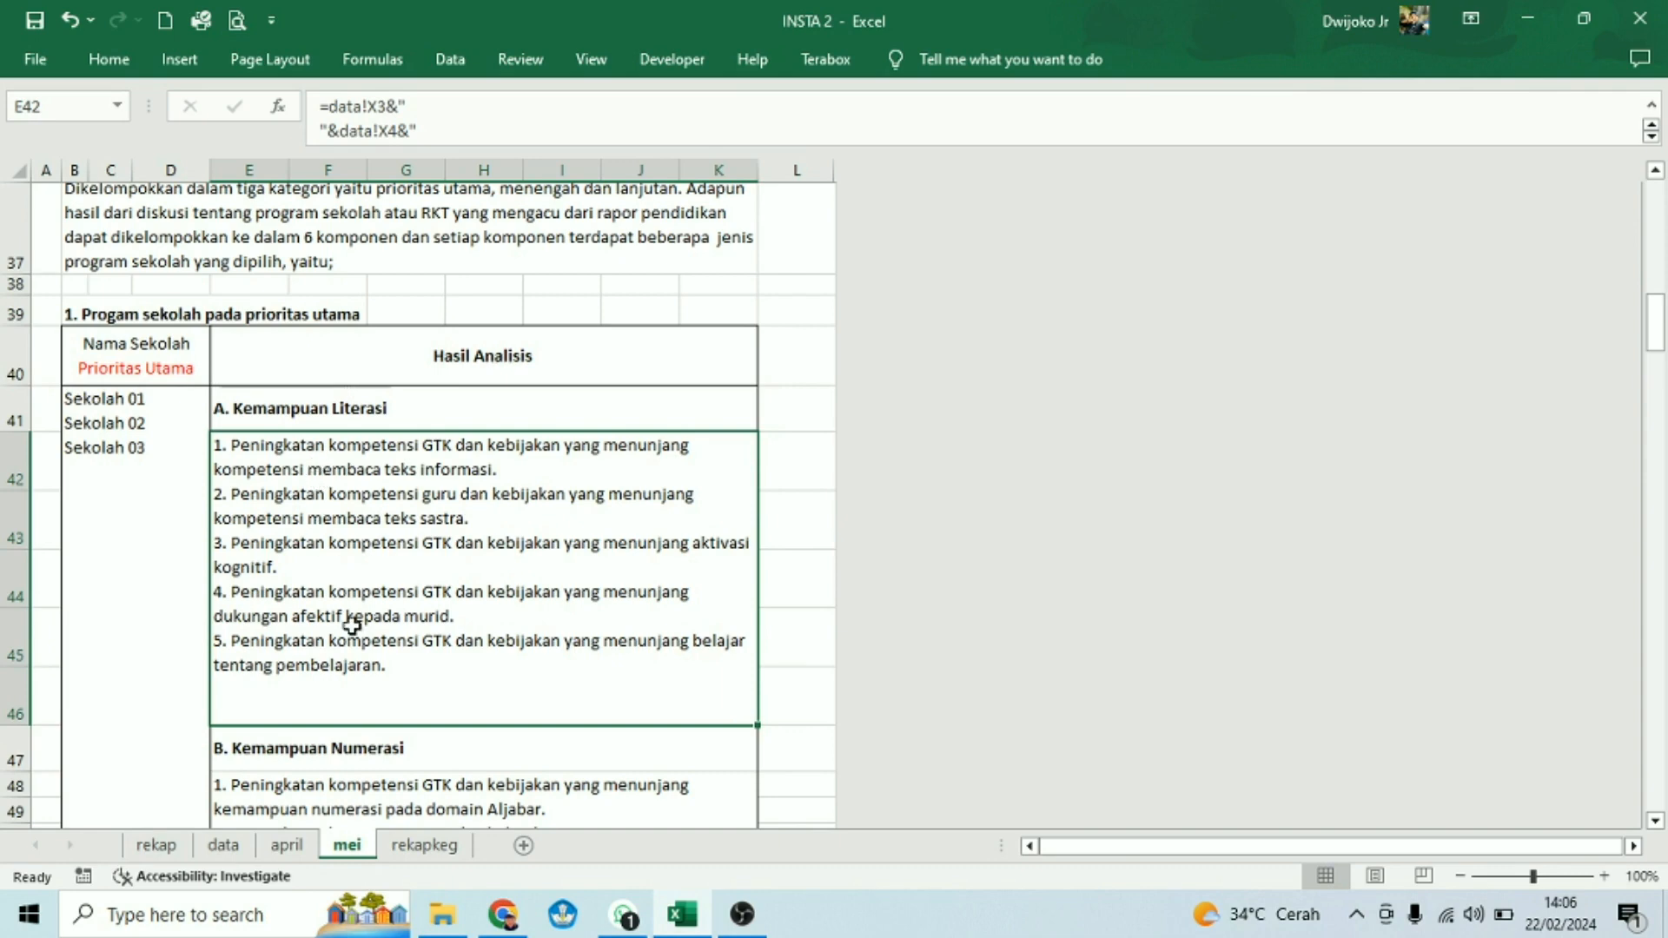
- Examine the first through last Kemampuan Literasi recommendations for the Prioritas Utama schools on the rekapkeg sheet
{"action": "left_click", "coordinate": [412, 851]}
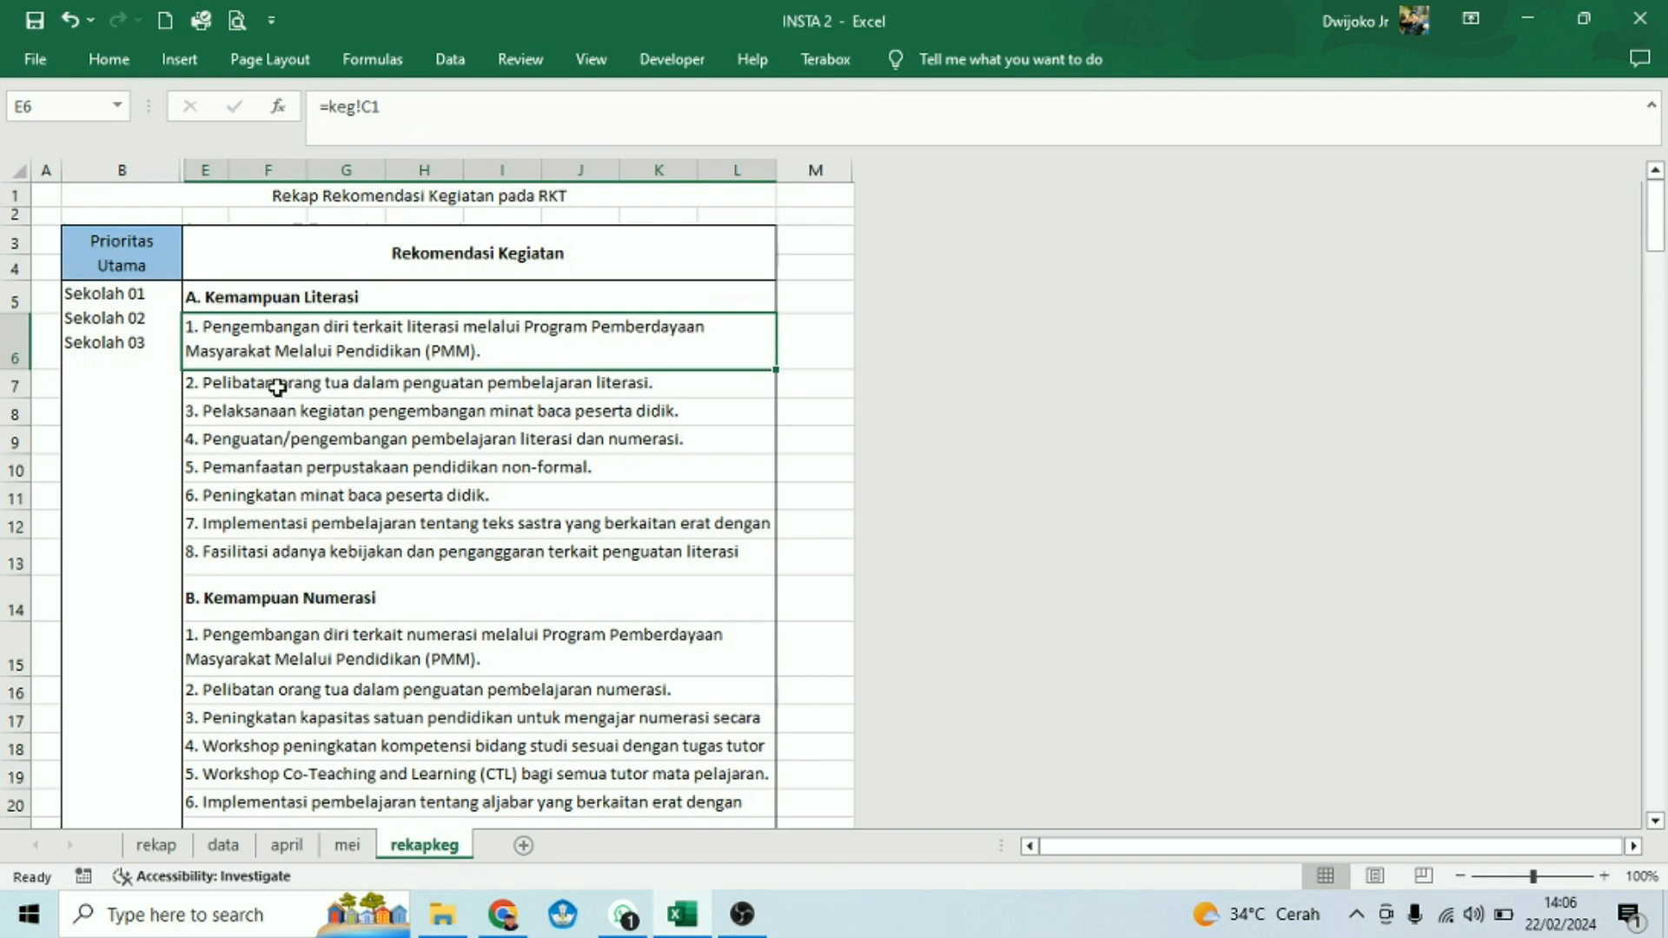
{"action": "left_click", "coordinate": [276, 556]}
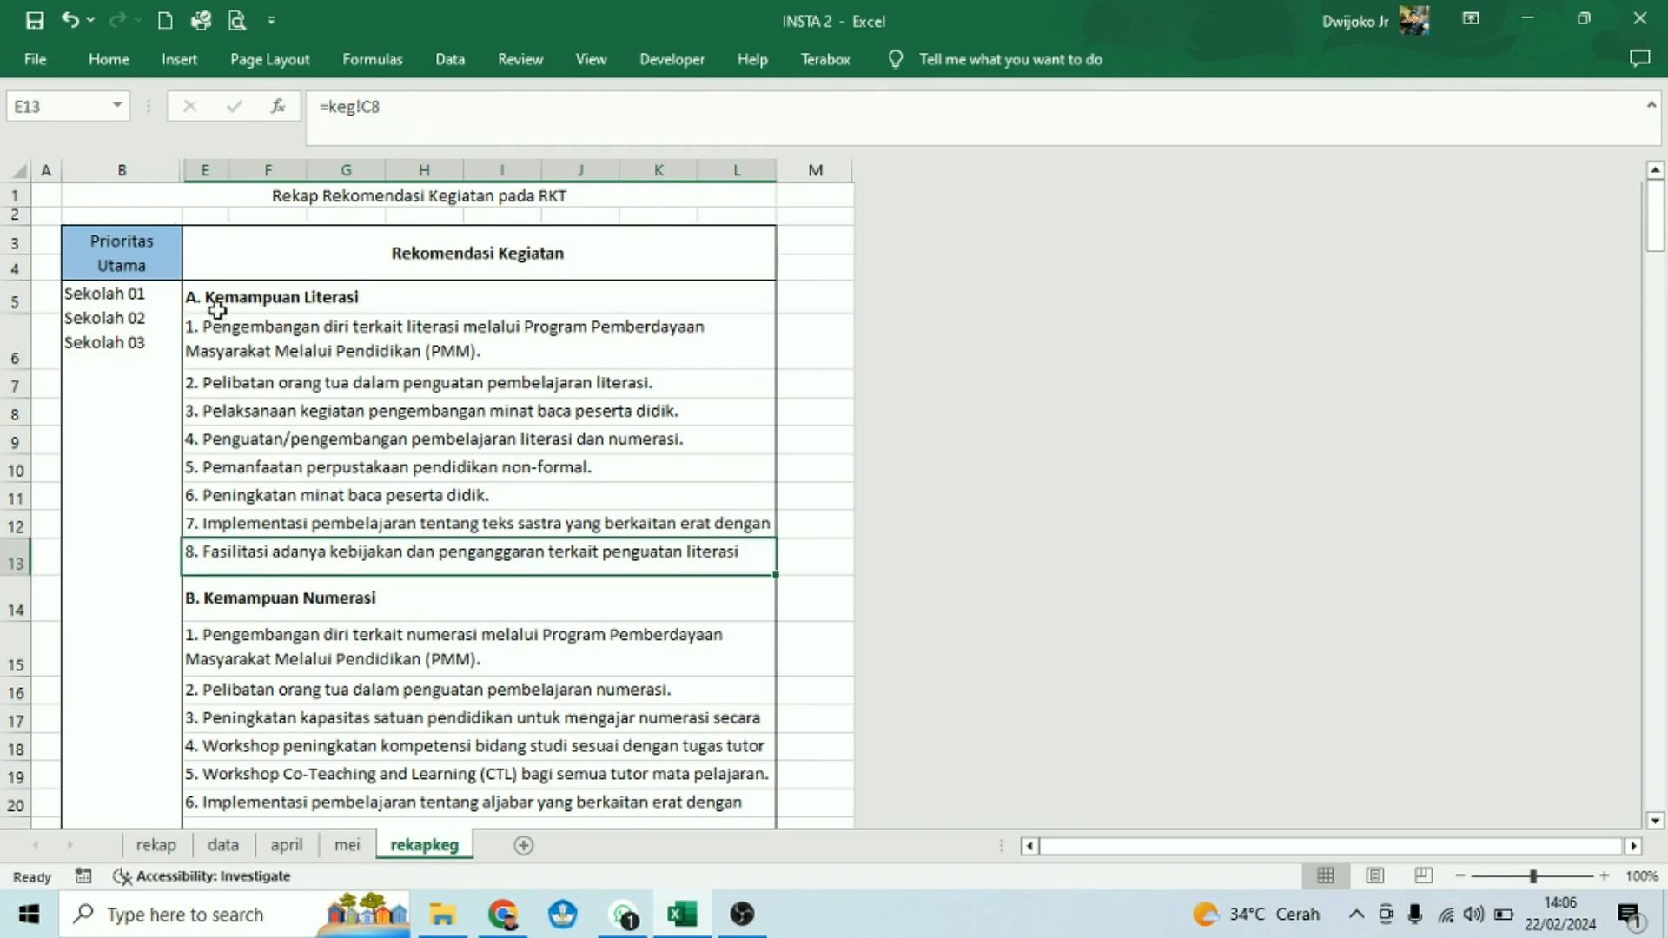
{"action": "left_click_drag", "start_coordinate": [219, 338], "coordinate": [225, 545]}
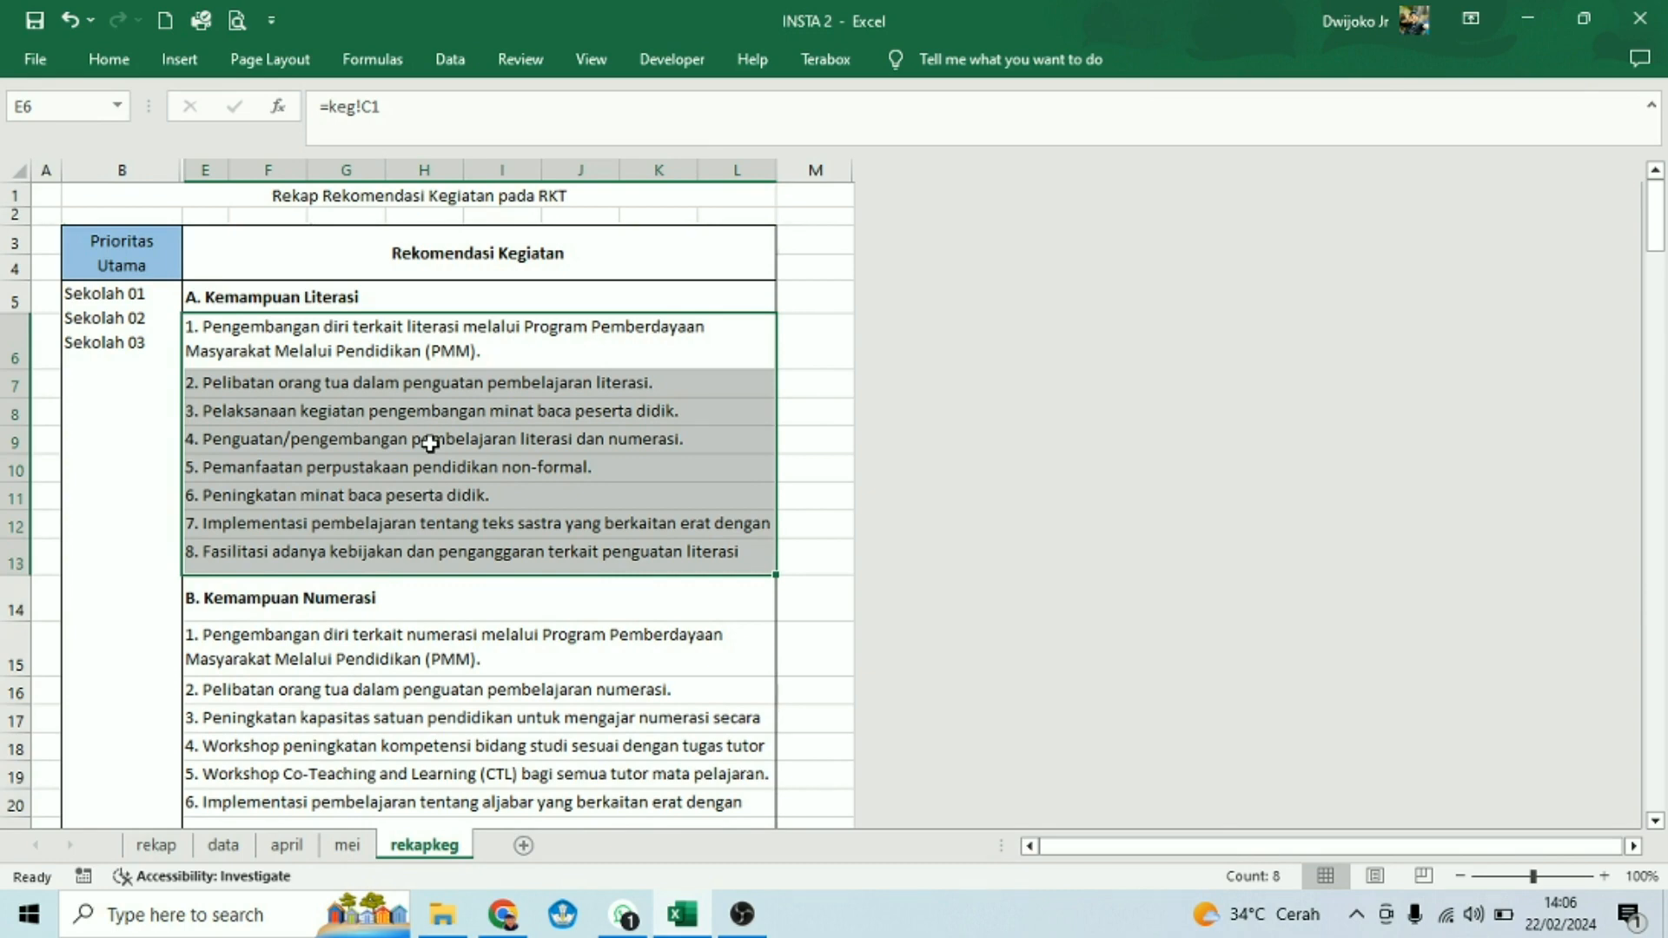
{"action": "left_click", "coordinate": [351, 336]}
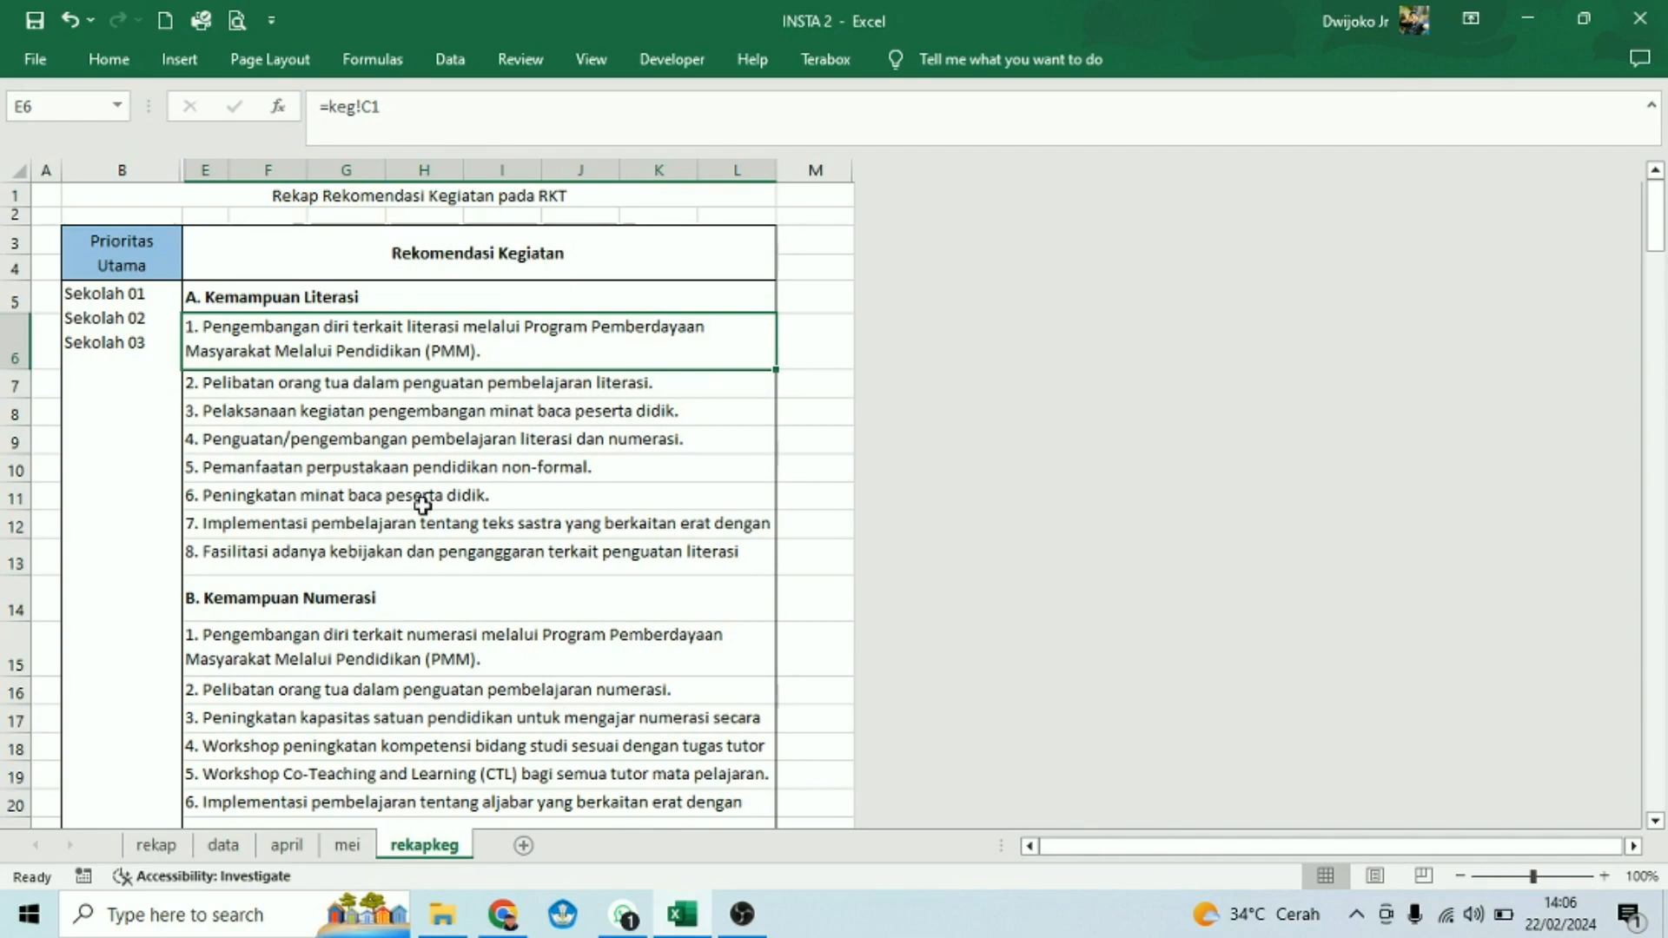
{"action": "left_click", "coordinate": [422, 556]}
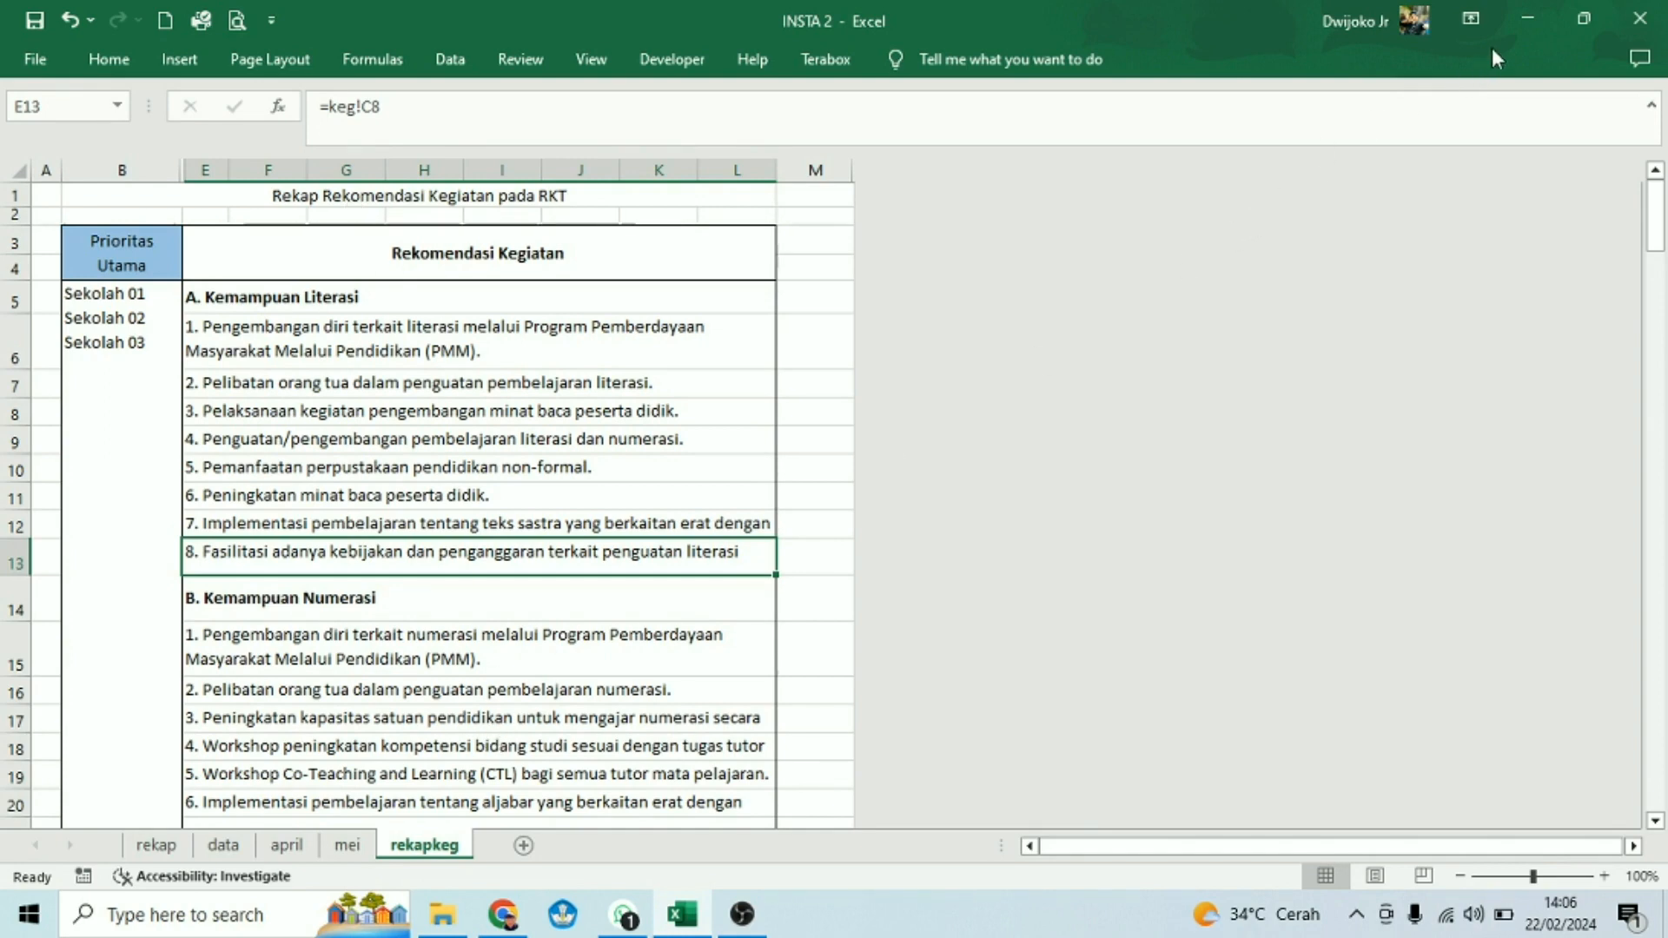
- Review the Prioritas Utama analysis on the april sheet and the school program list on the mei sheet
{"action": "left_click", "coordinate": [283, 851]}
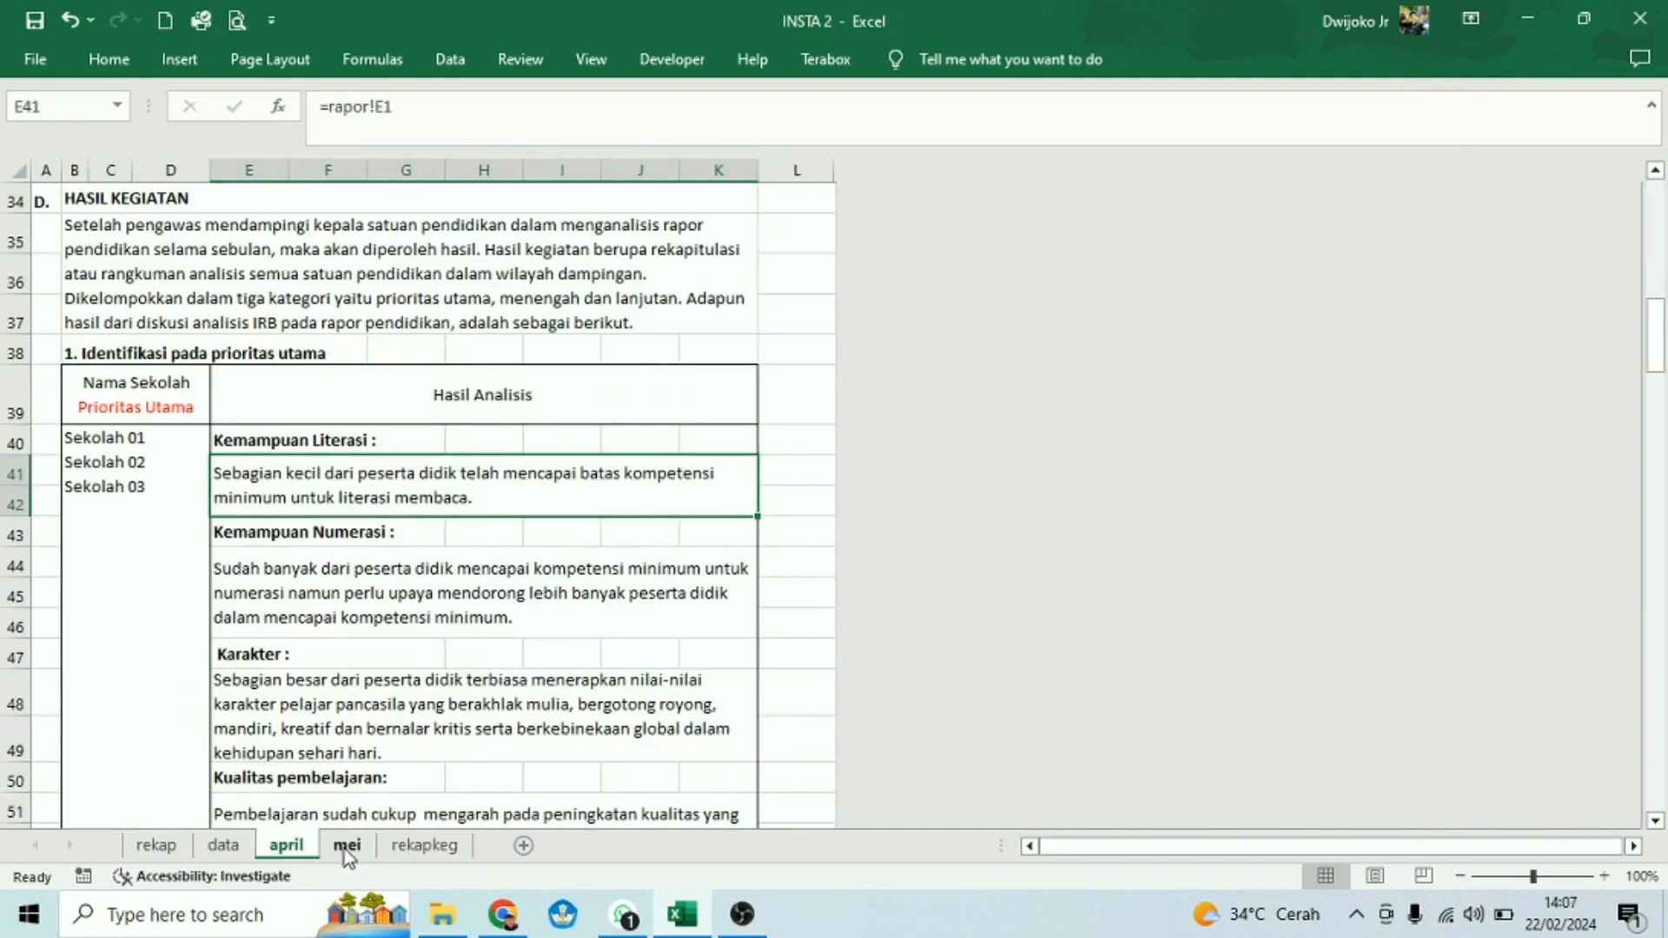
{"action": "left_click", "coordinate": [346, 847]}
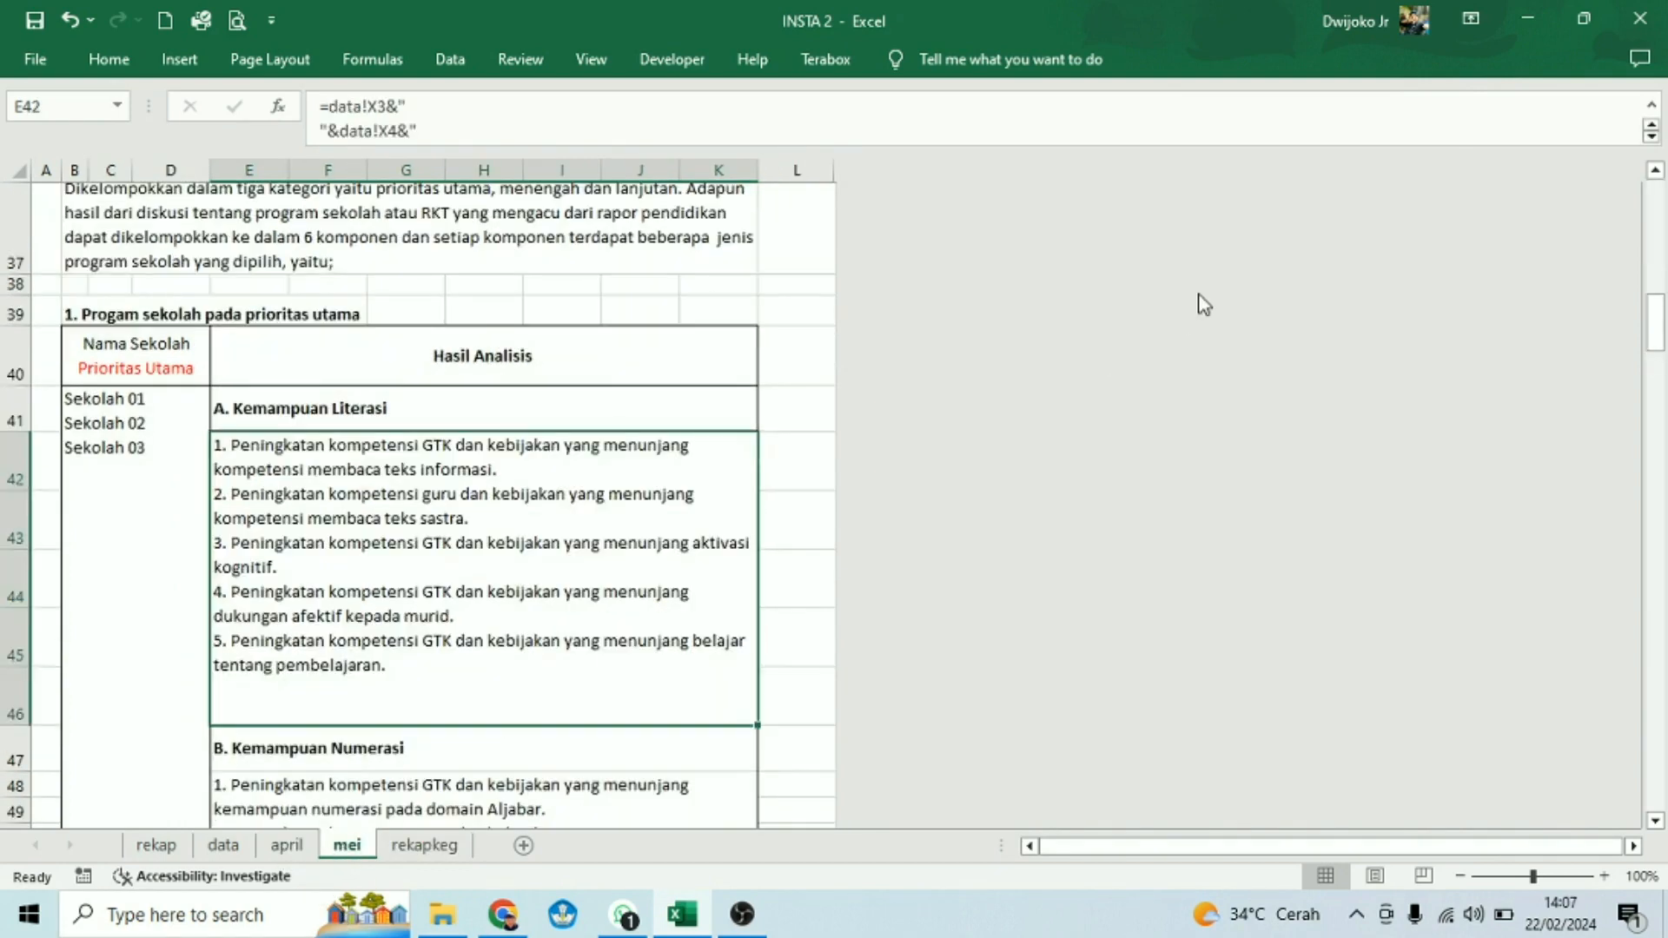
- Switch to the Word report TAHAP II_PENDAMPINGAN PERENCANAAN PROGSEK and read through it from the cover to the school mentoring activities
{"action": "left_click", "coordinate": [1534, 22]}
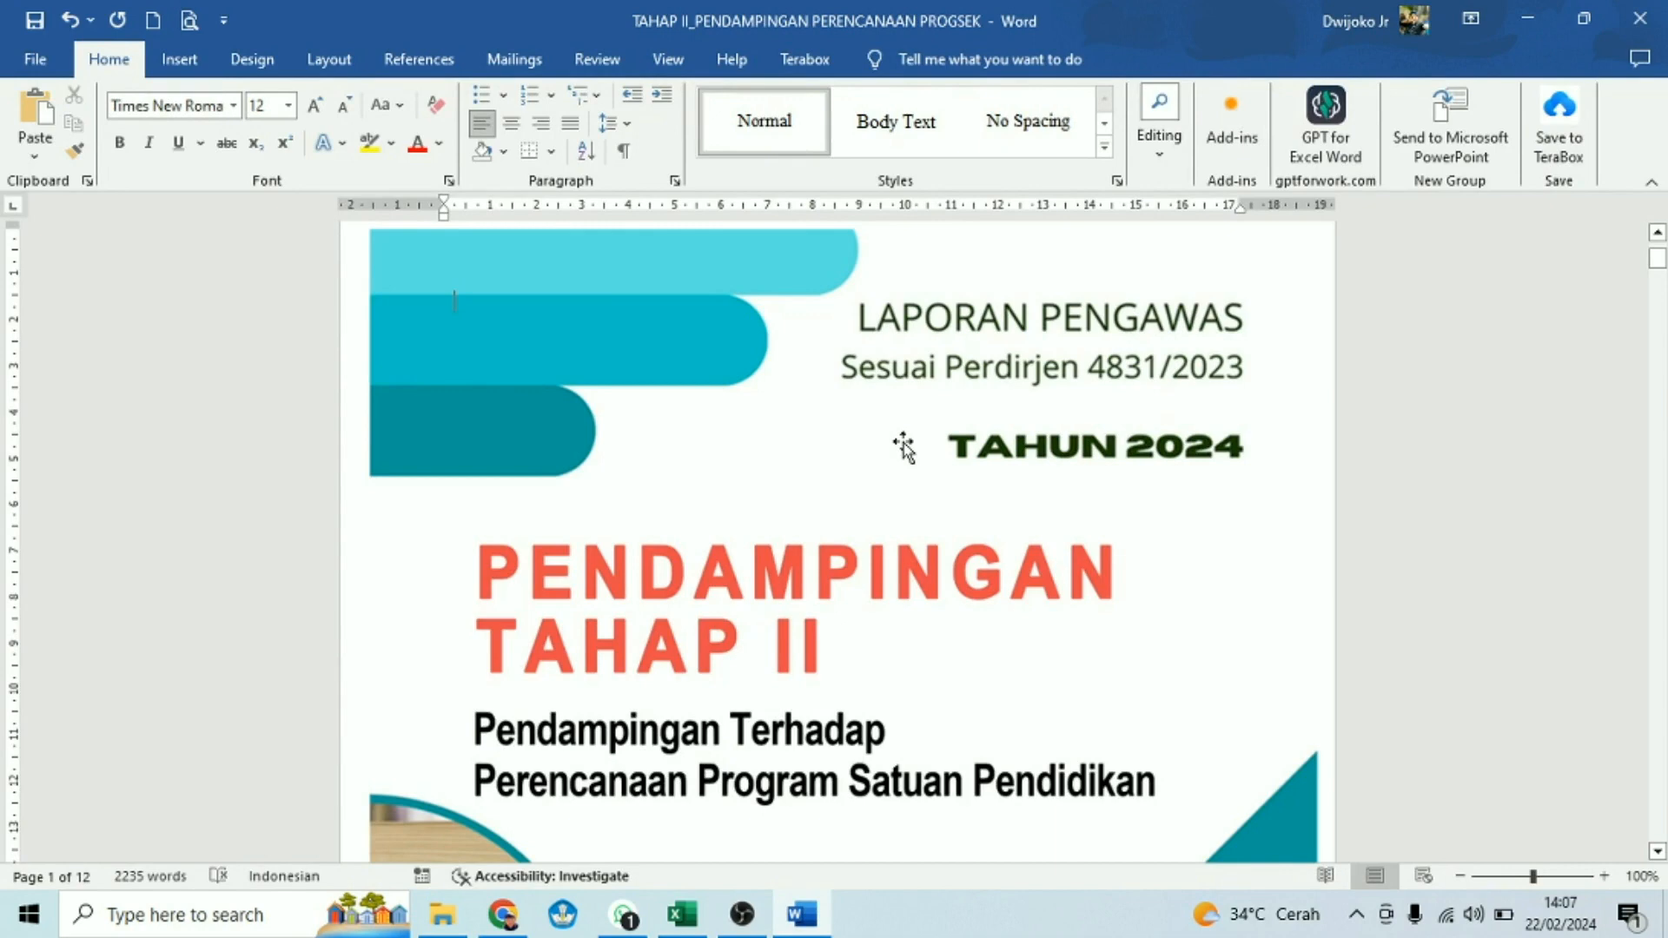
{"action": "scroll", "coordinate": [793, 570], "scroll_direction": "down", "scroll_amount": 2}
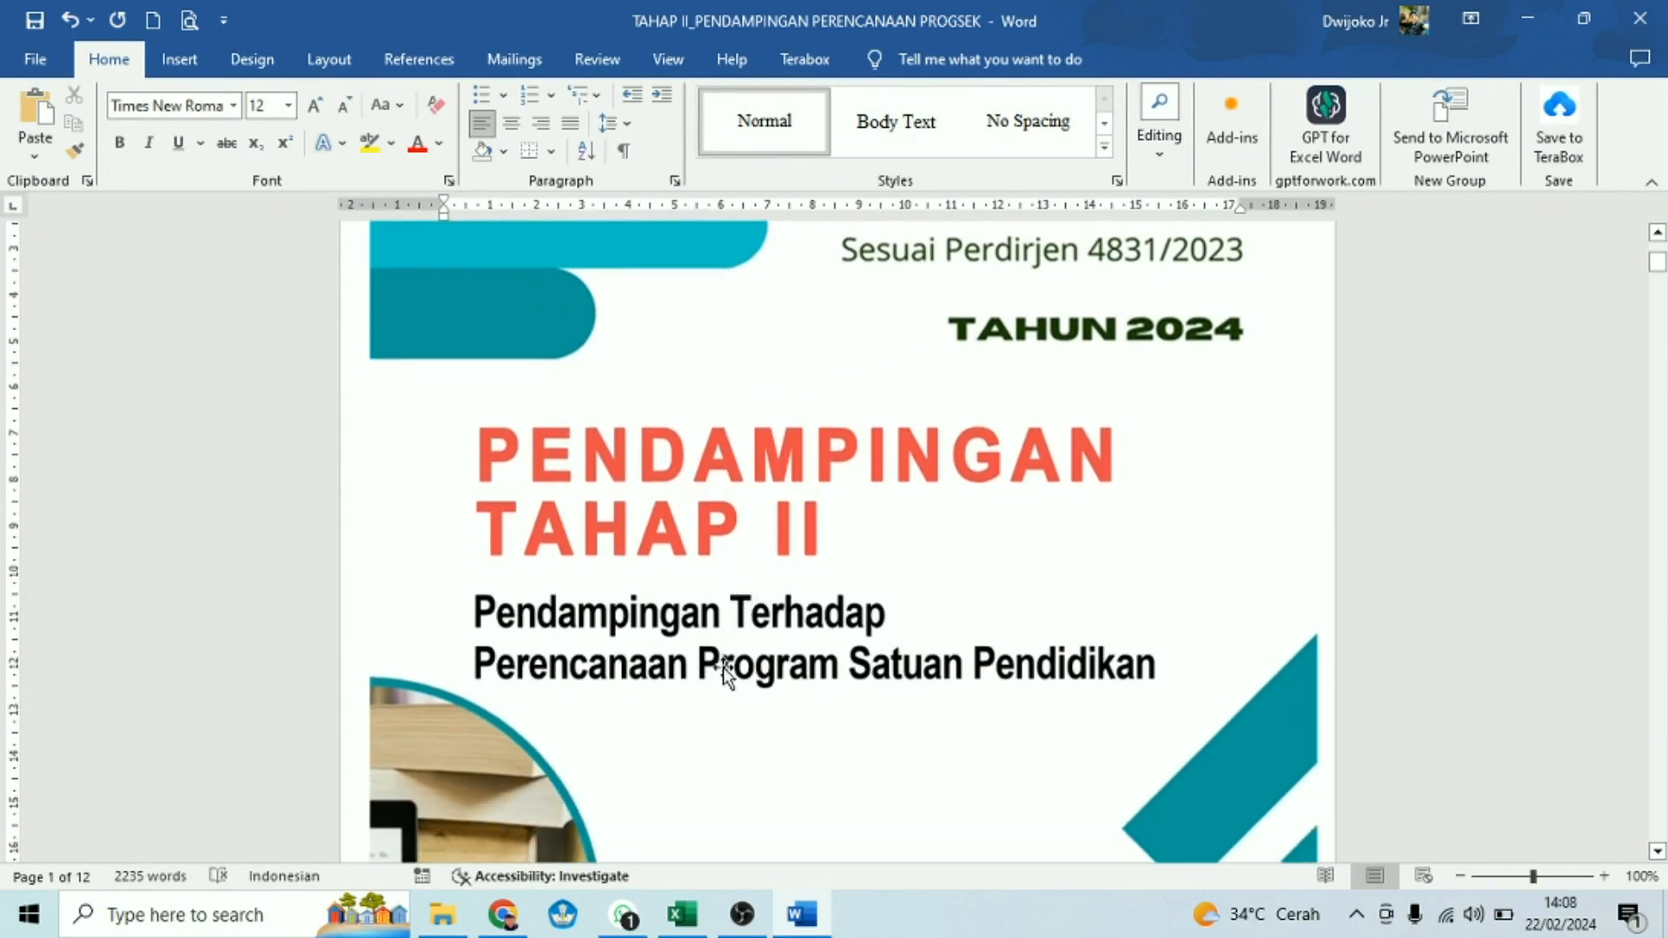
{"action": "scroll", "coordinate": [1096, 691], "scroll_direction": "down", "scroll_amount": 1}
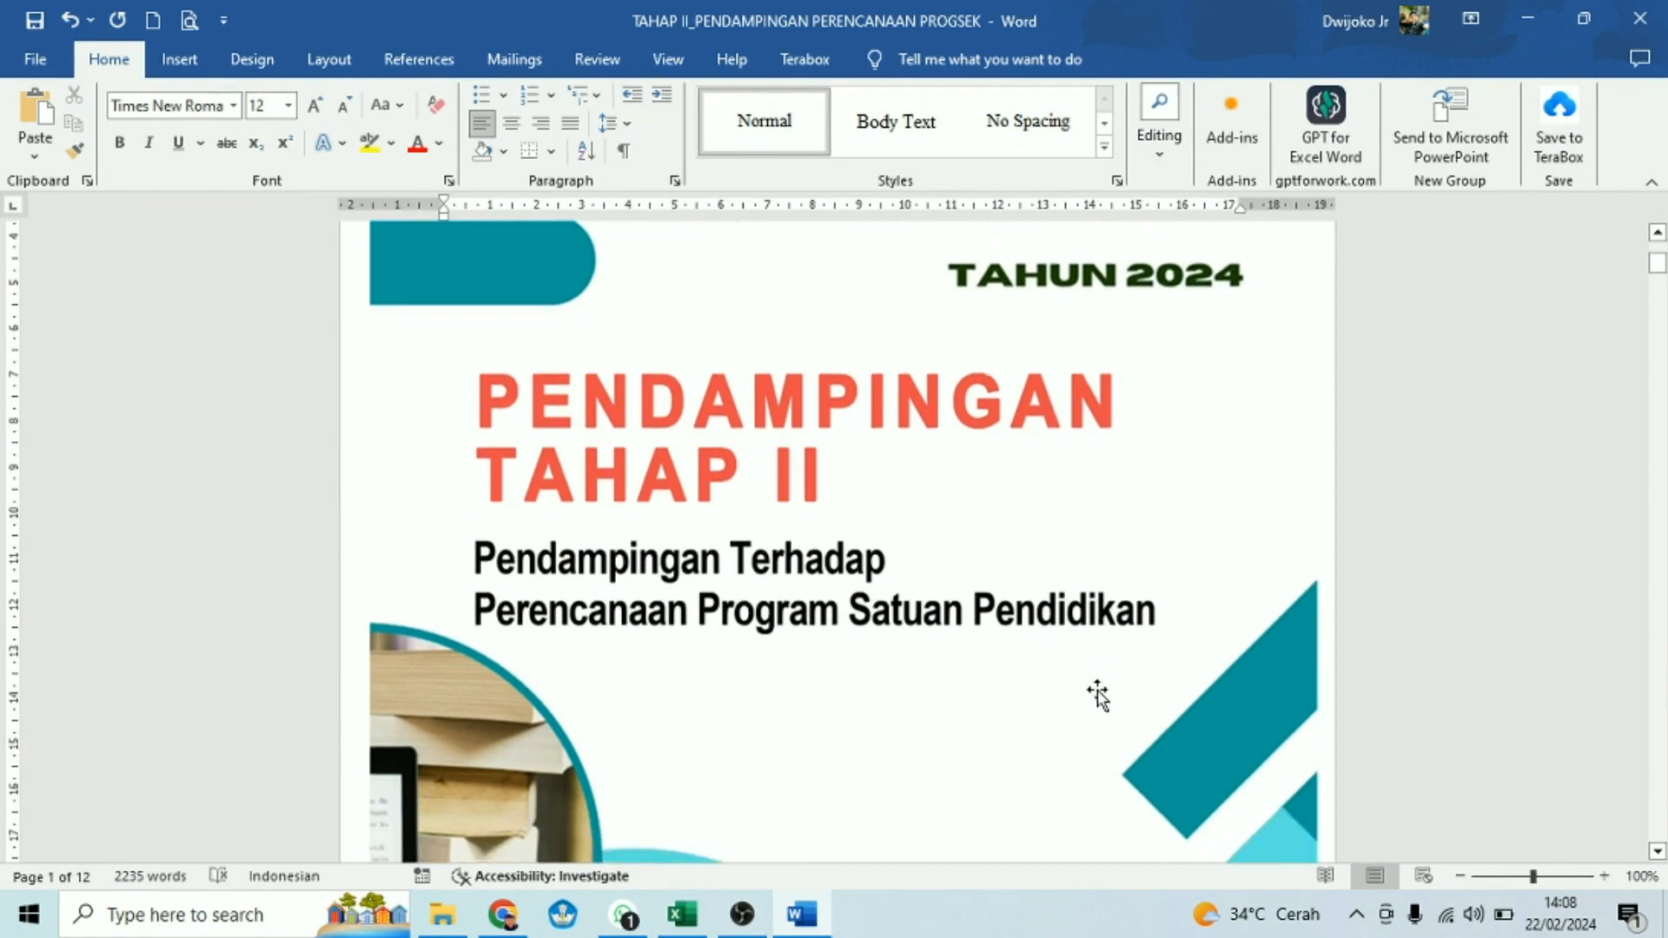
{"action": "scroll", "coordinate": [1097, 695], "scroll_direction": "down", "scroll_amount": 10}
{"action": "scroll", "coordinate": [735, 595], "scroll_direction": "down", "scroll_amount": 11}
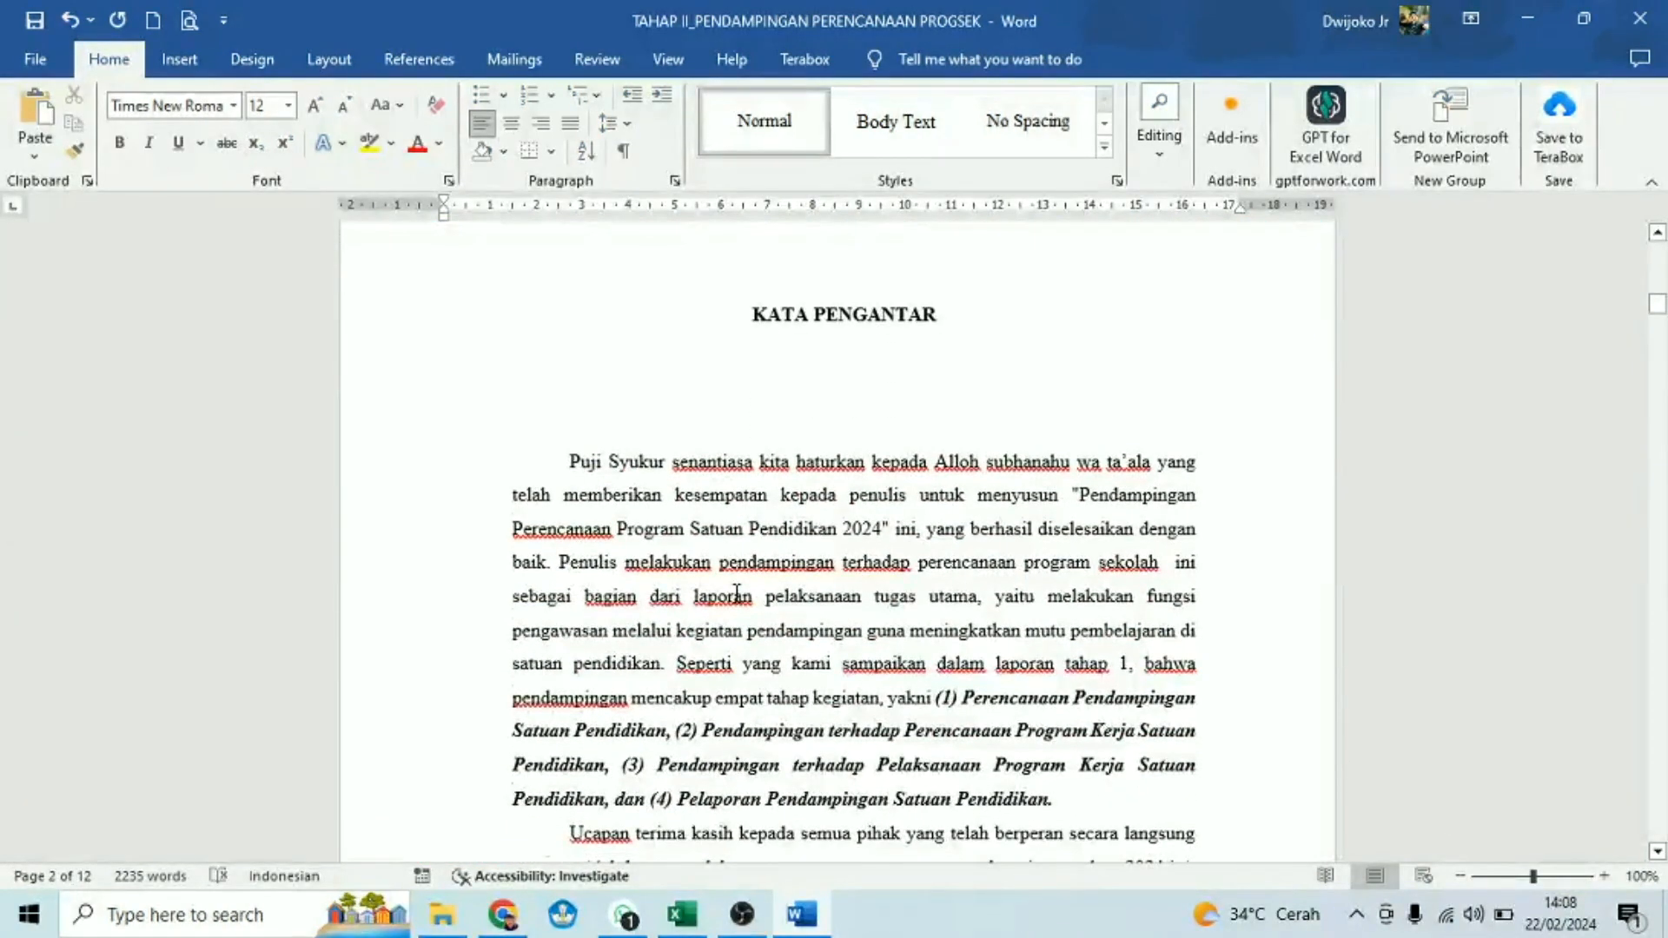
{"action": "scroll", "coordinate": [735, 595], "scroll_direction": "down", "scroll_amount": 11}
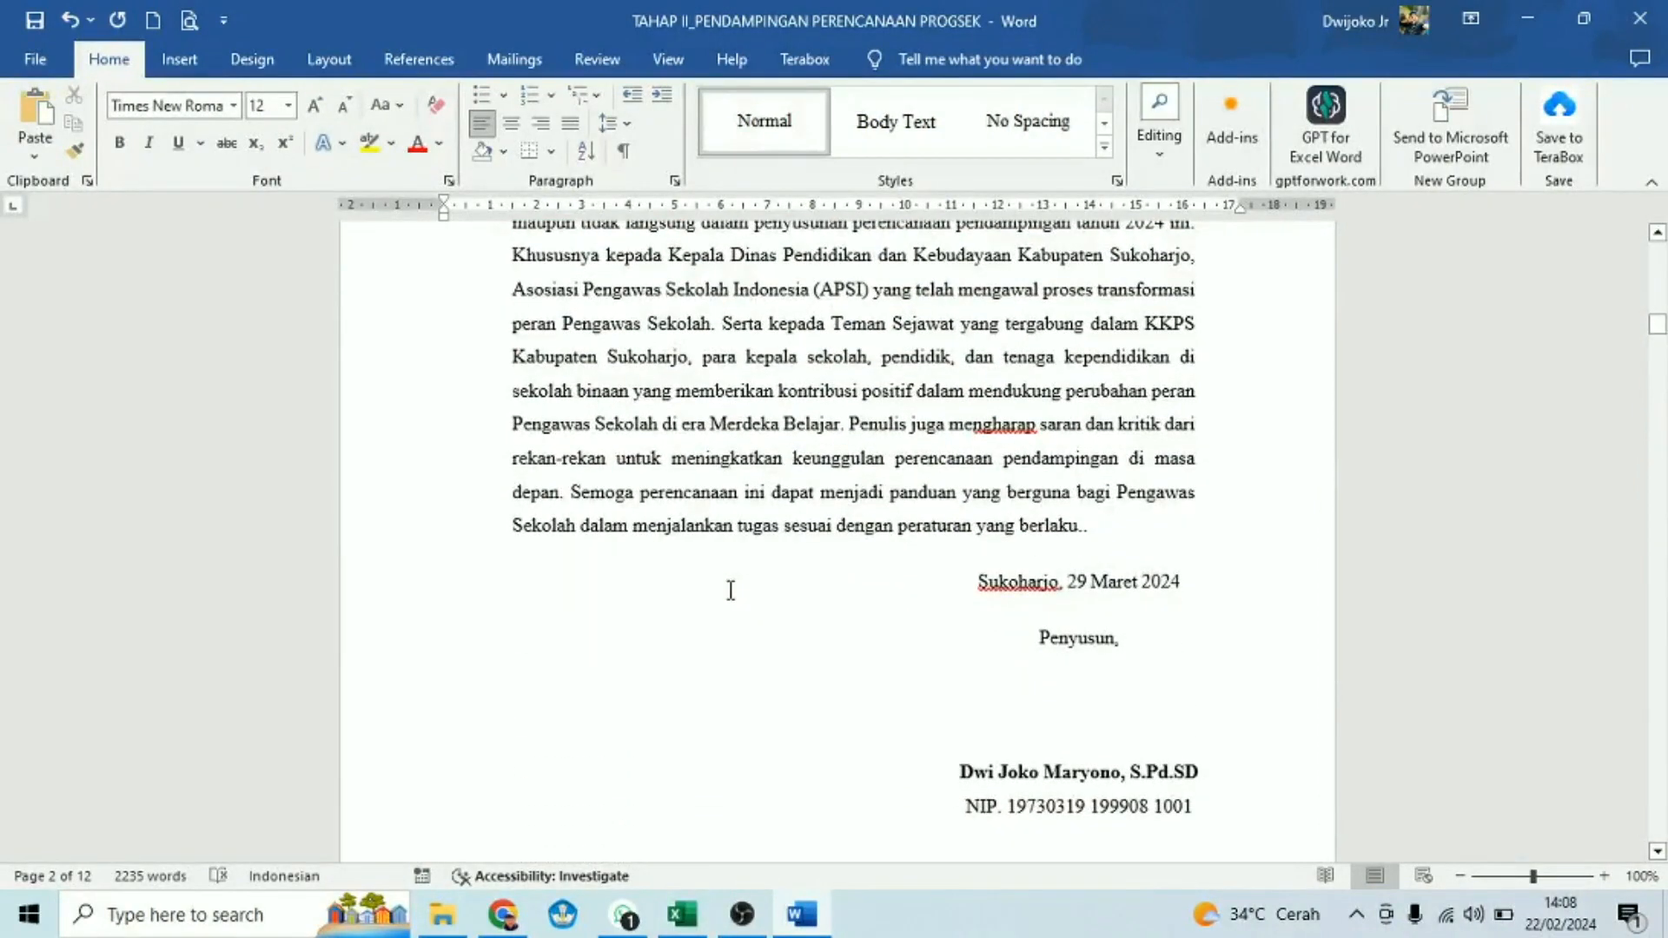
{"action": "scroll", "coordinate": [731, 590], "scroll_direction": "up", "scroll_amount": 2}
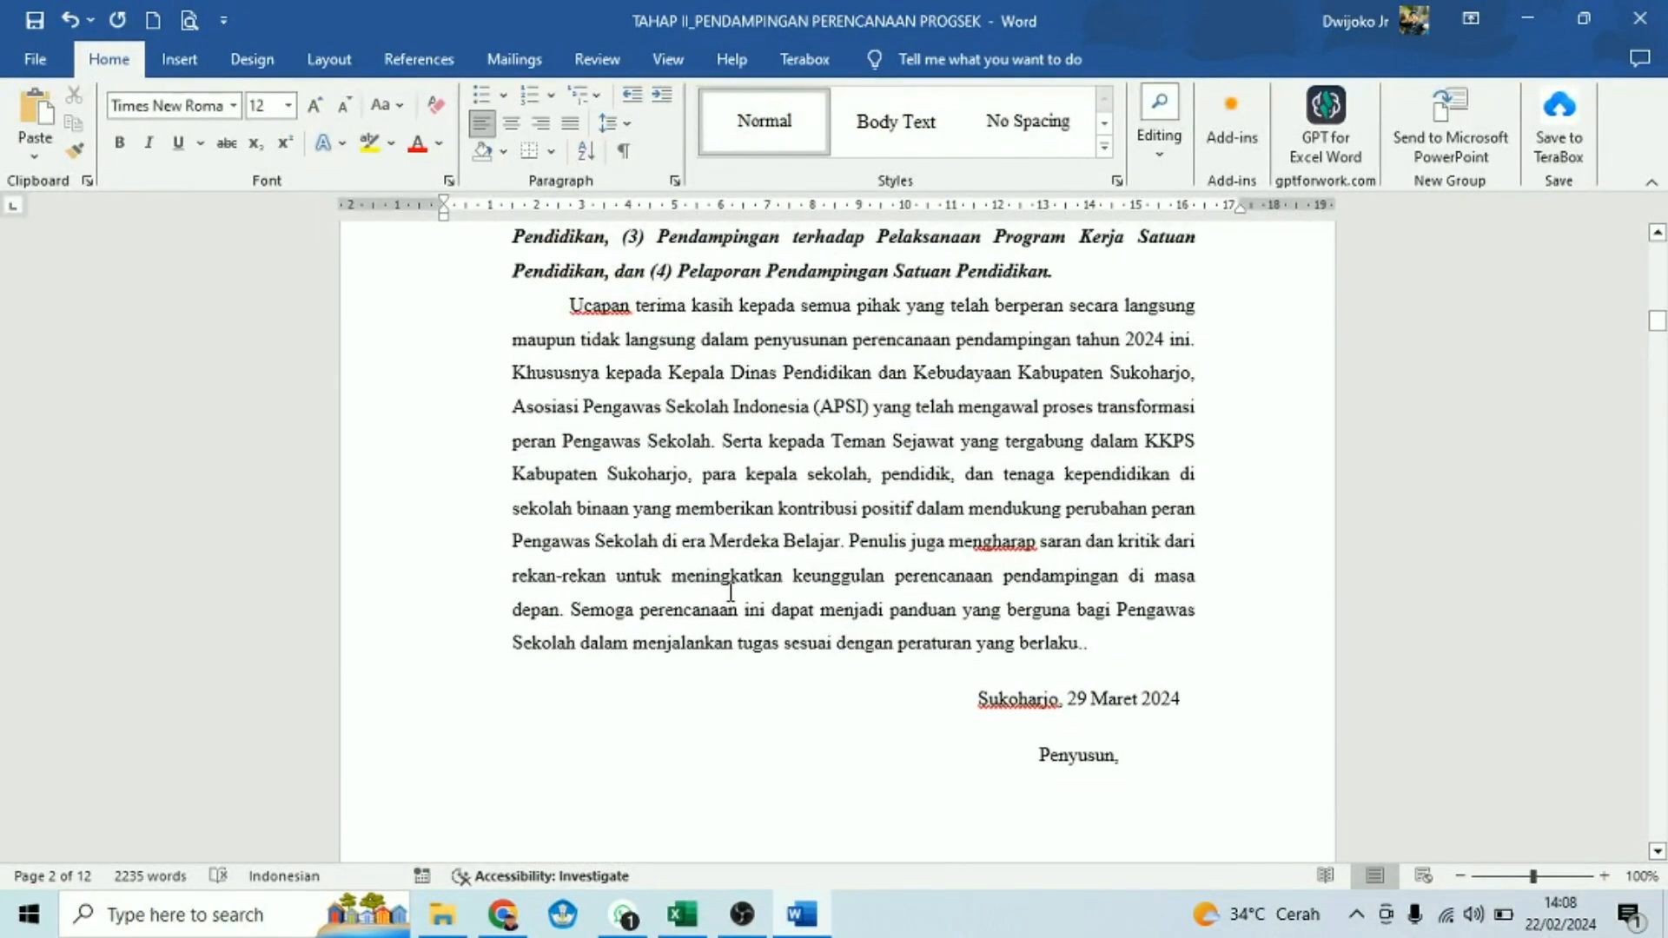
{"action": "scroll", "coordinate": [730, 594], "scroll_direction": "down", "scroll_amount": 20}
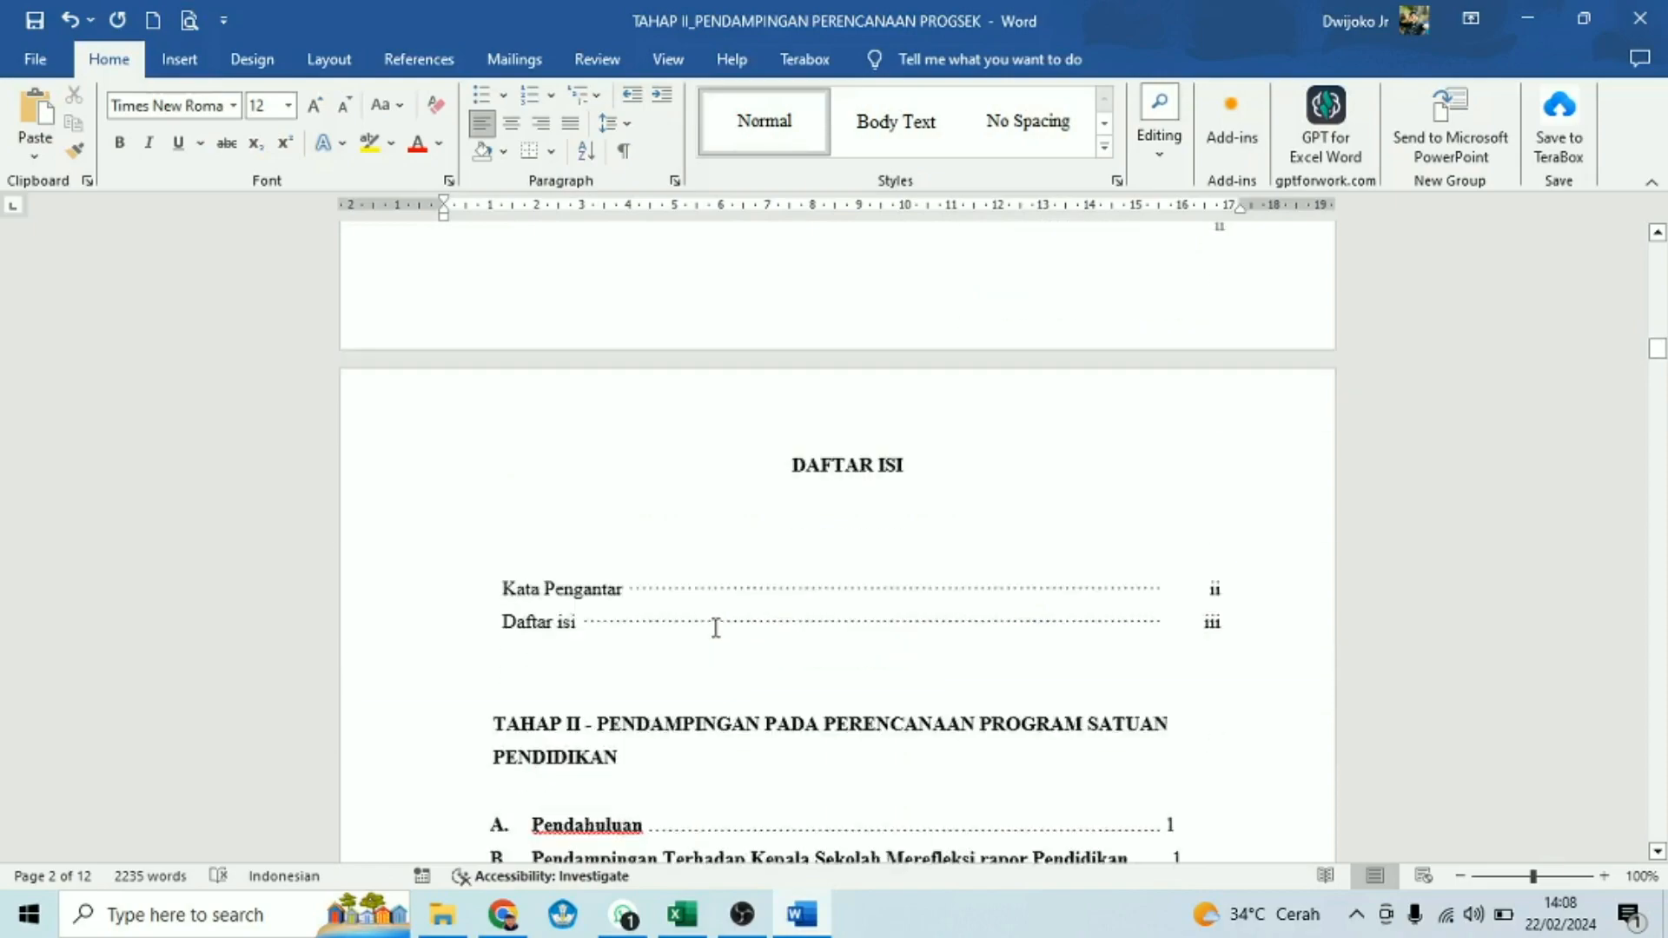
{"action": "scroll", "coordinate": [713, 628], "scroll_direction": "down", "scroll_amount": 20}
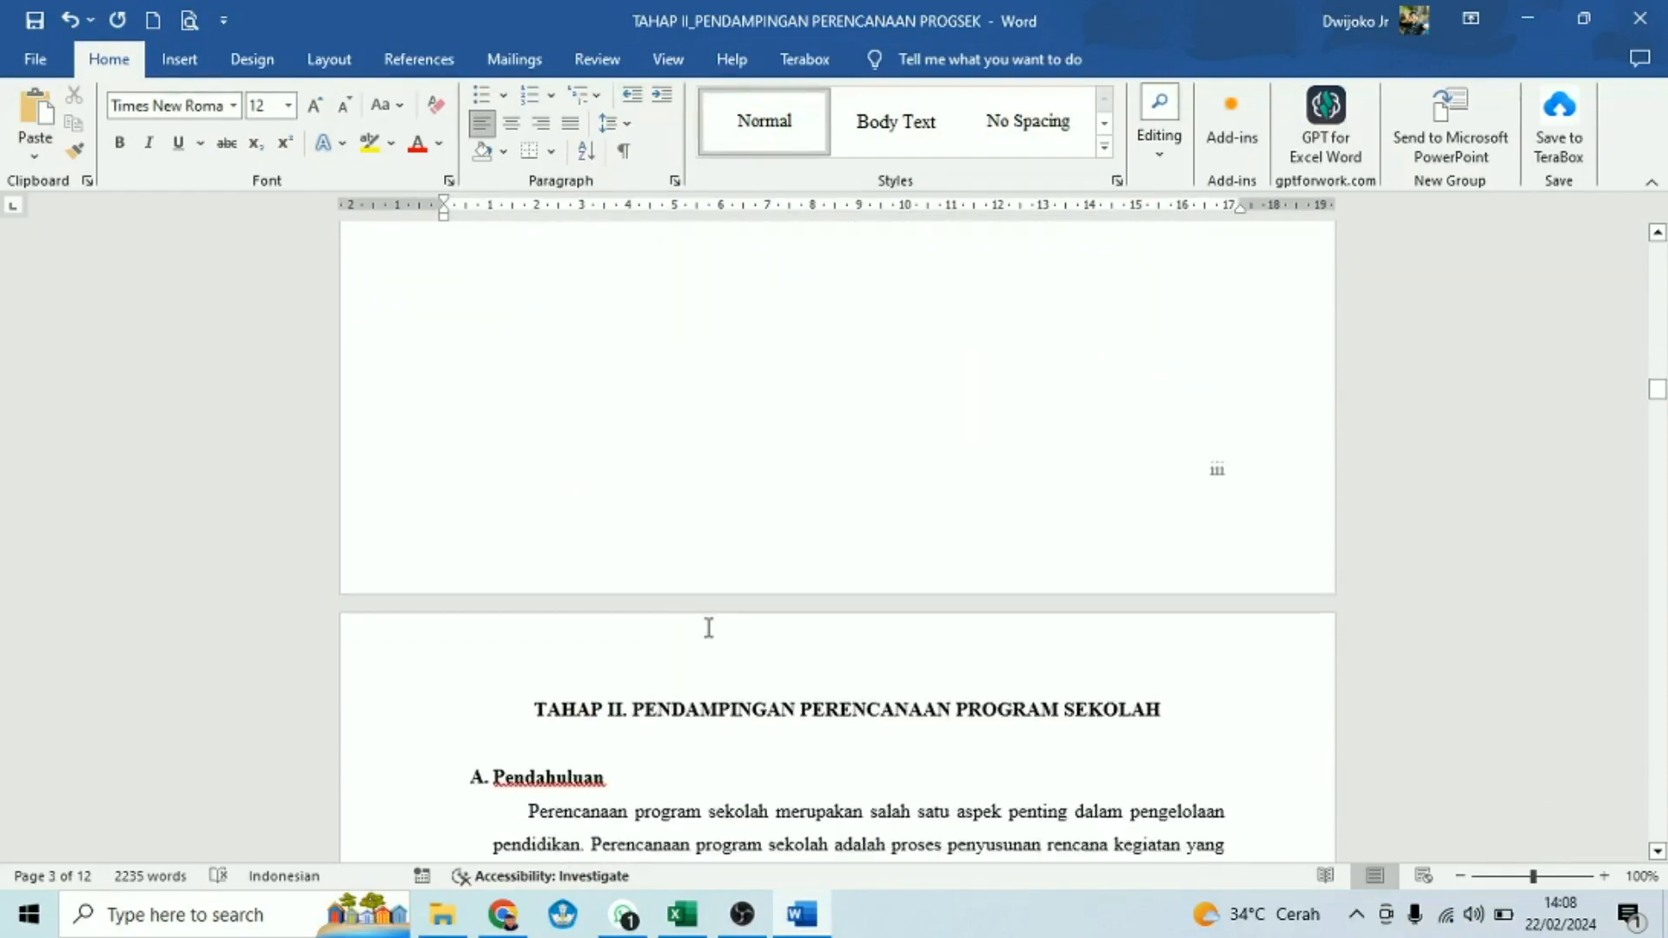
{"action": "scroll", "coordinate": [708, 627], "scroll_direction": "down", "scroll_amount": 20}
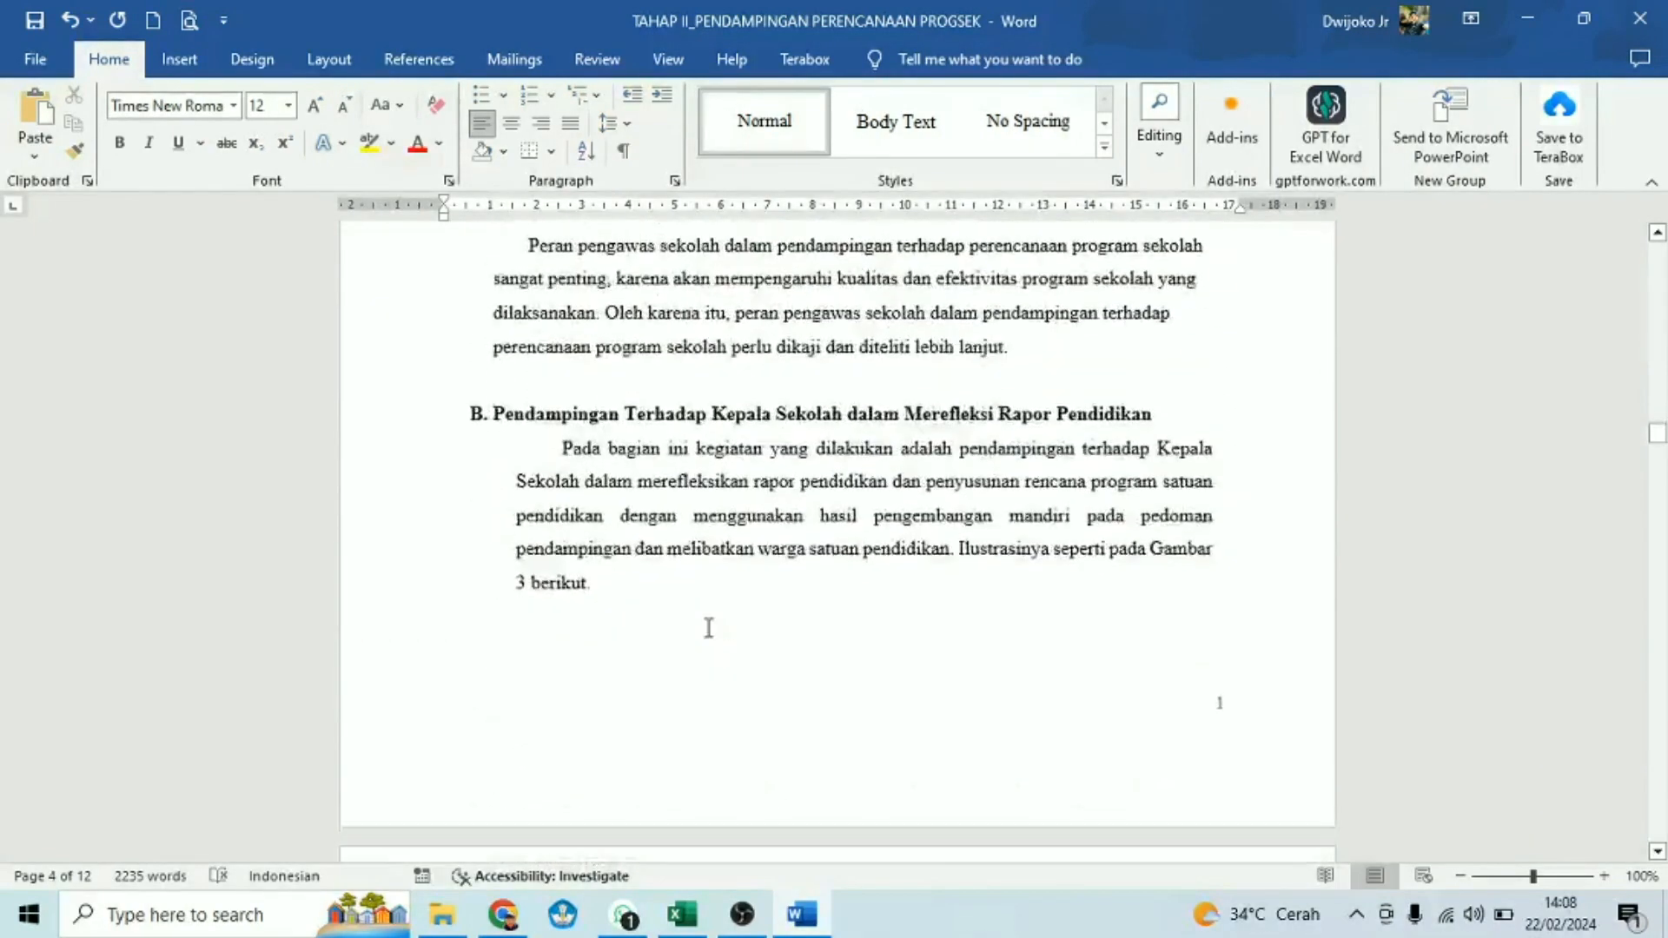
{"action": "scroll", "coordinate": [705, 632], "scroll_direction": "down", "scroll_amount": 20}
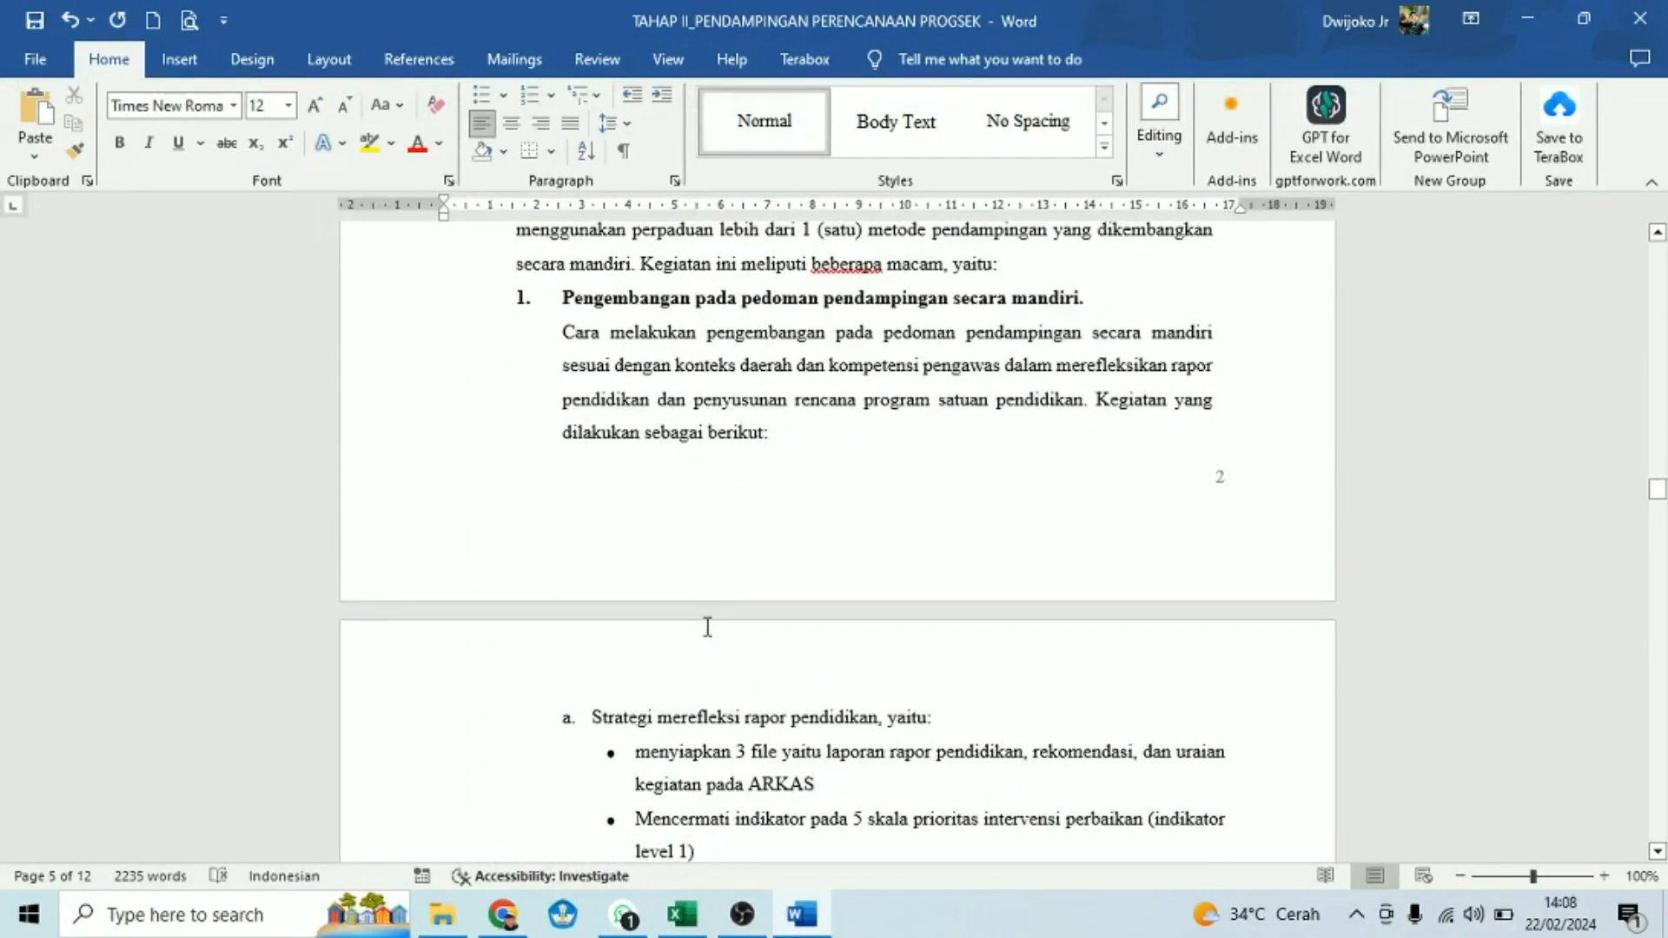
{"action": "scroll", "coordinate": [708, 627], "scroll_direction": "down", "scroll_amount": 20}
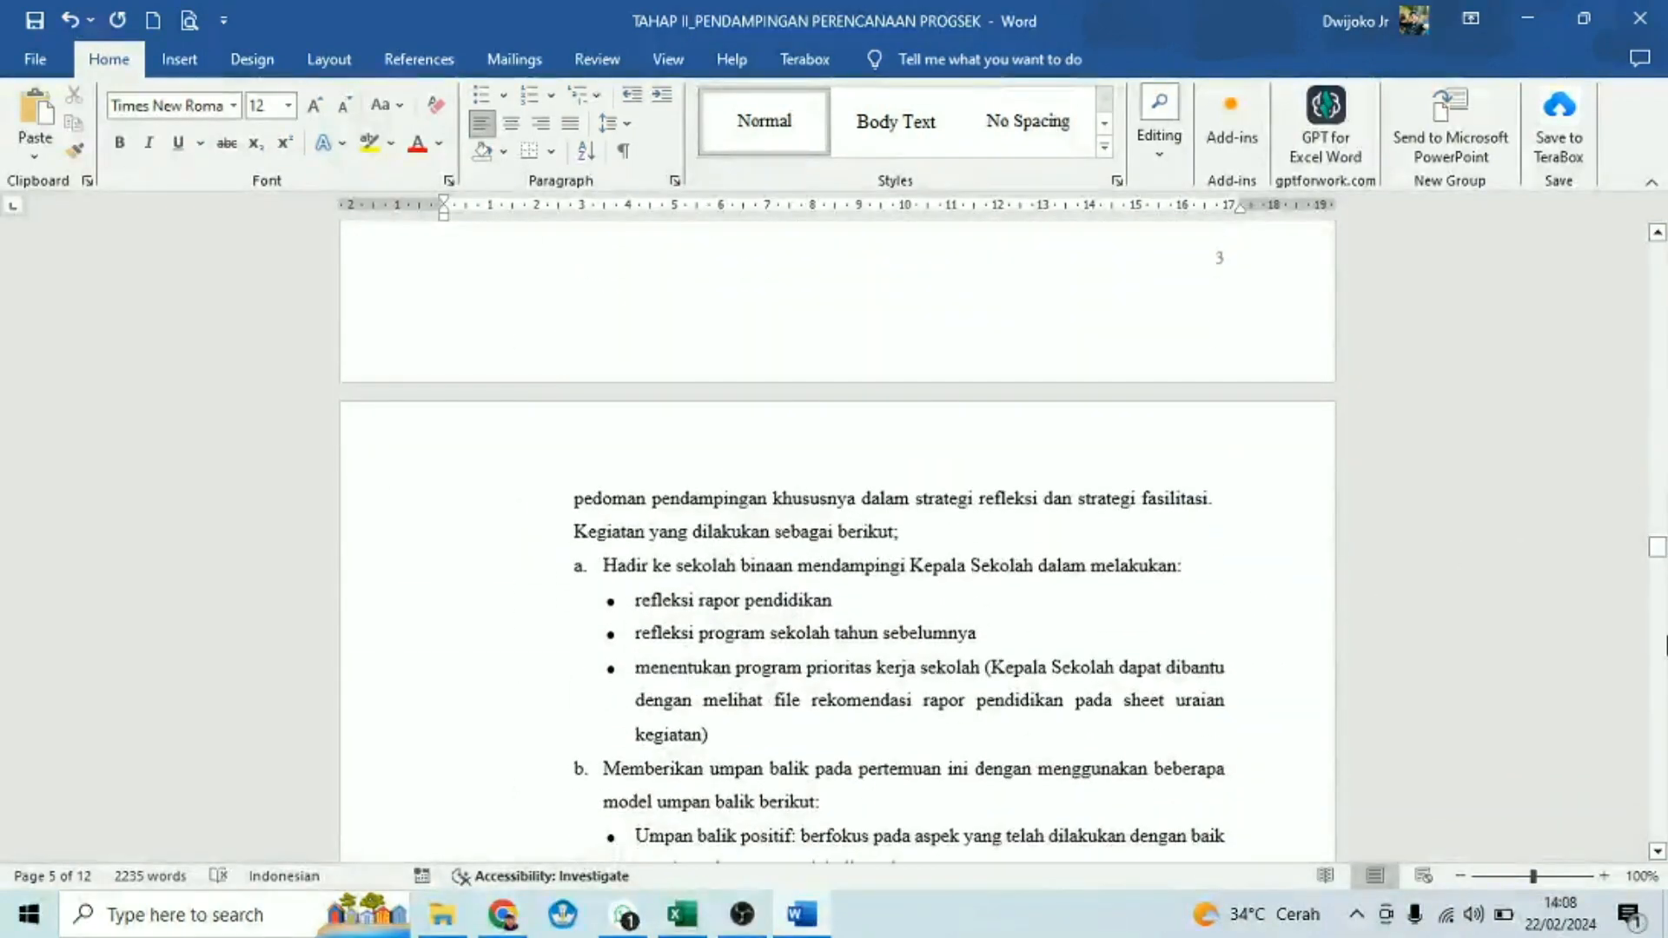
- Find the Lampiran-lampiran list near the report's end and check its first attachment, the Instrumen Capaian Satuan Pendidikan
{"action": "left_click_drag", "start_coordinate": [1657, 561], "coordinate": [1657, 754]}
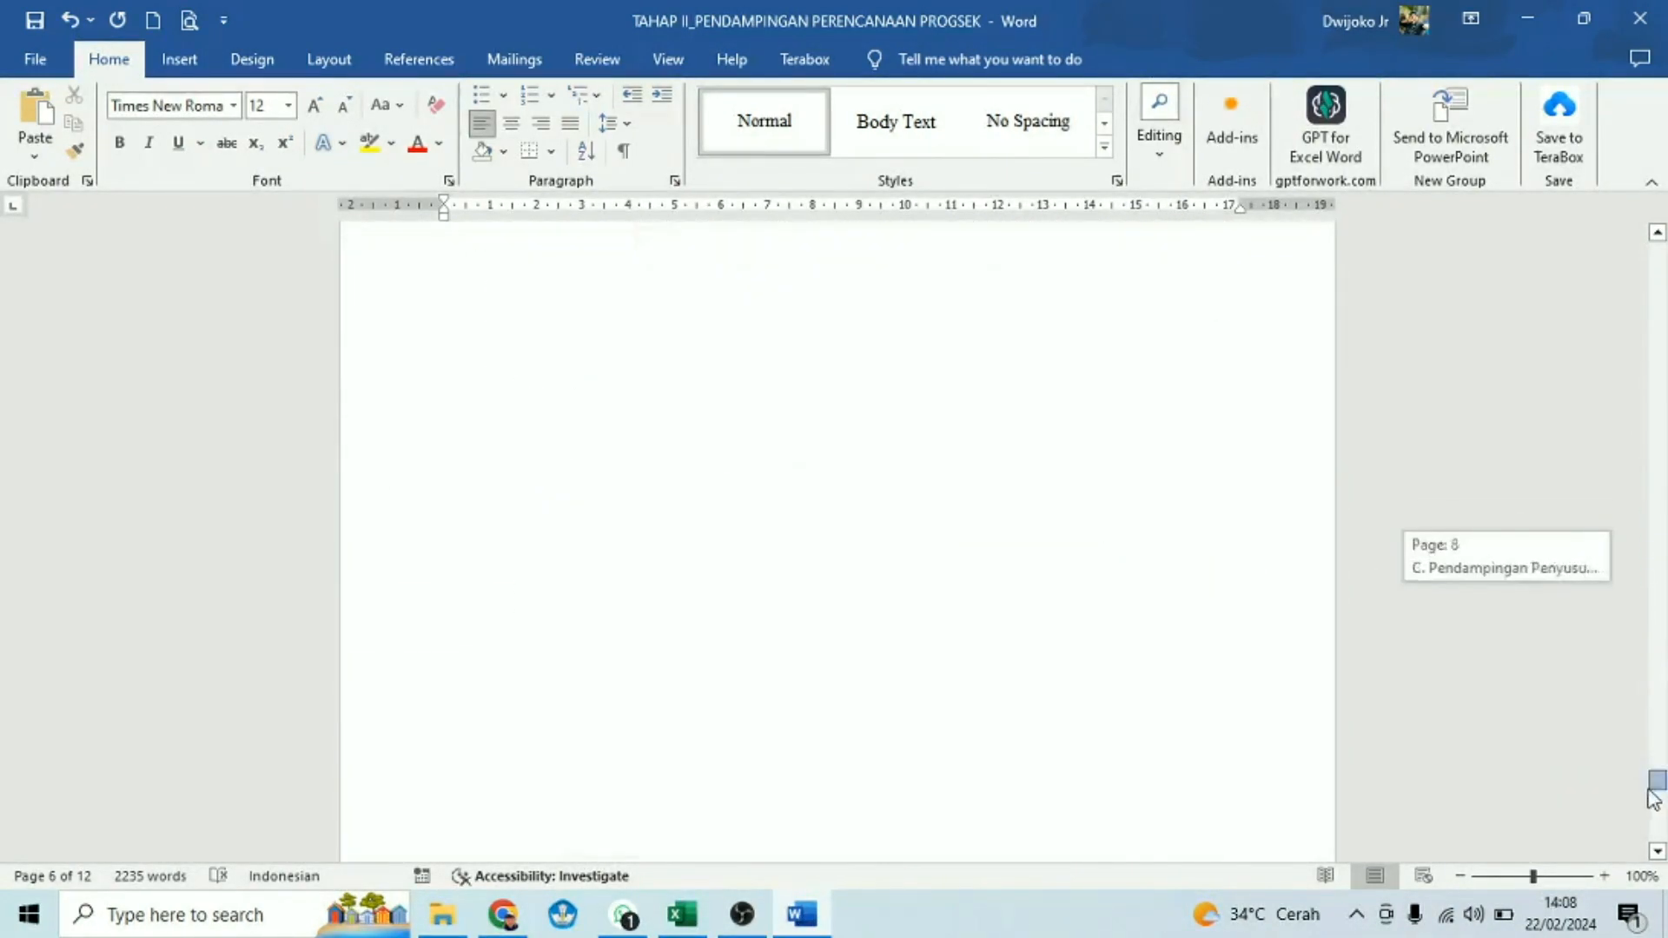
{"action": "scroll", "coordinate": [760, 508], "scroll_direction": "up", "scroll_amount": 2}
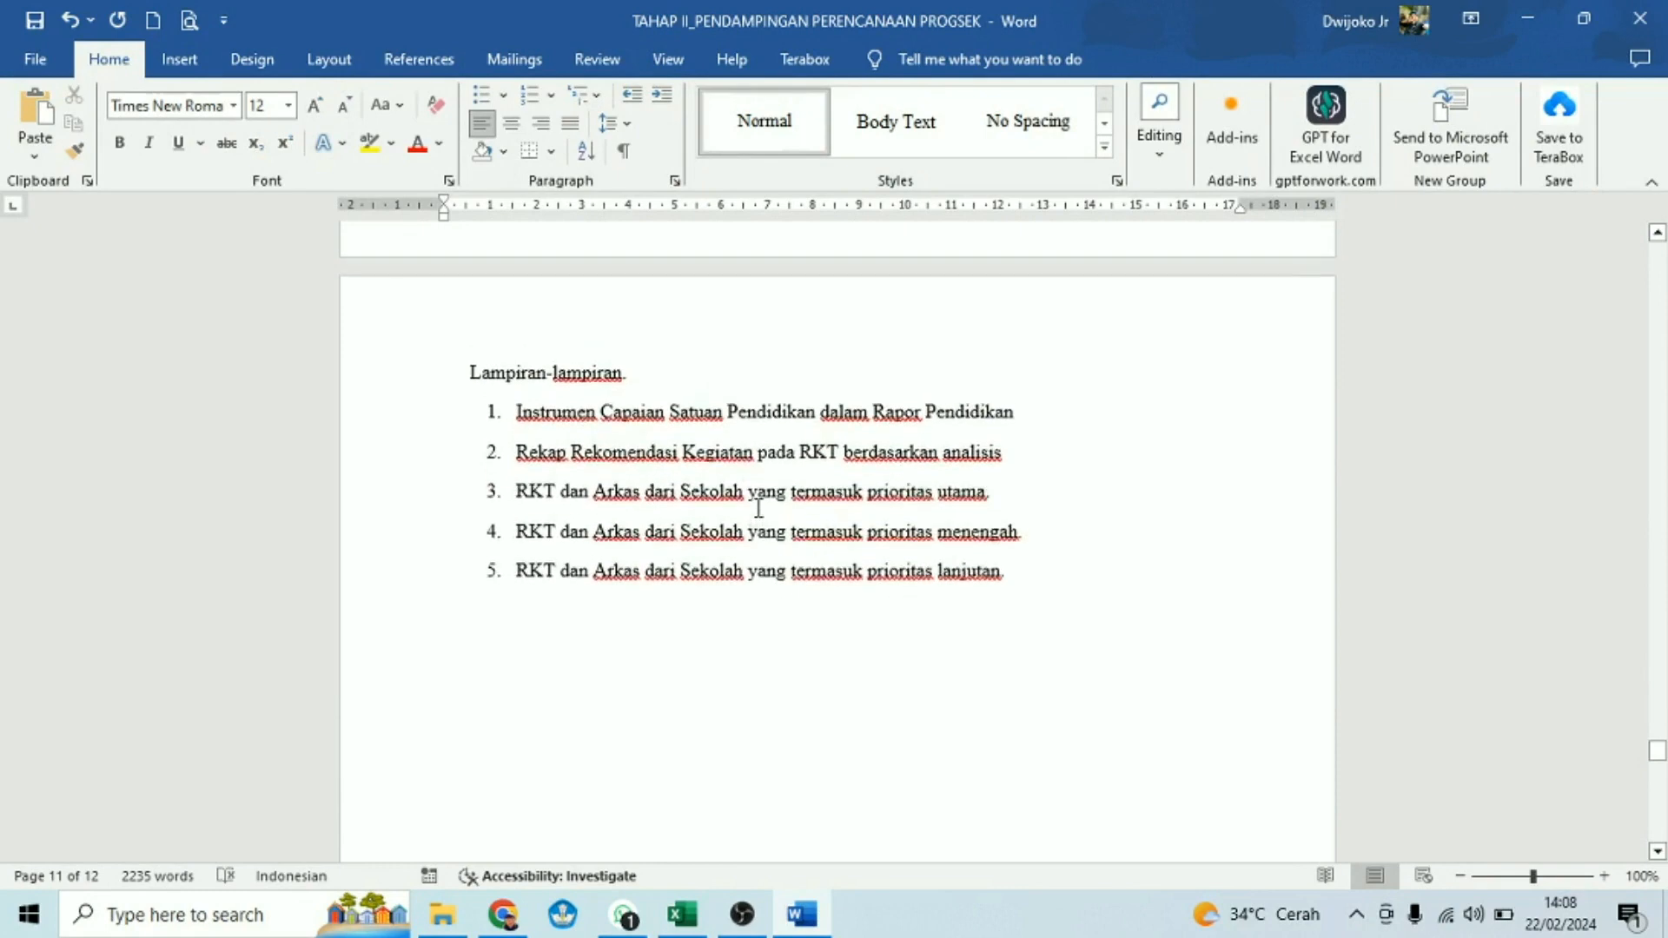
{"action": "left_click", "coordinate": [1033, 421]}
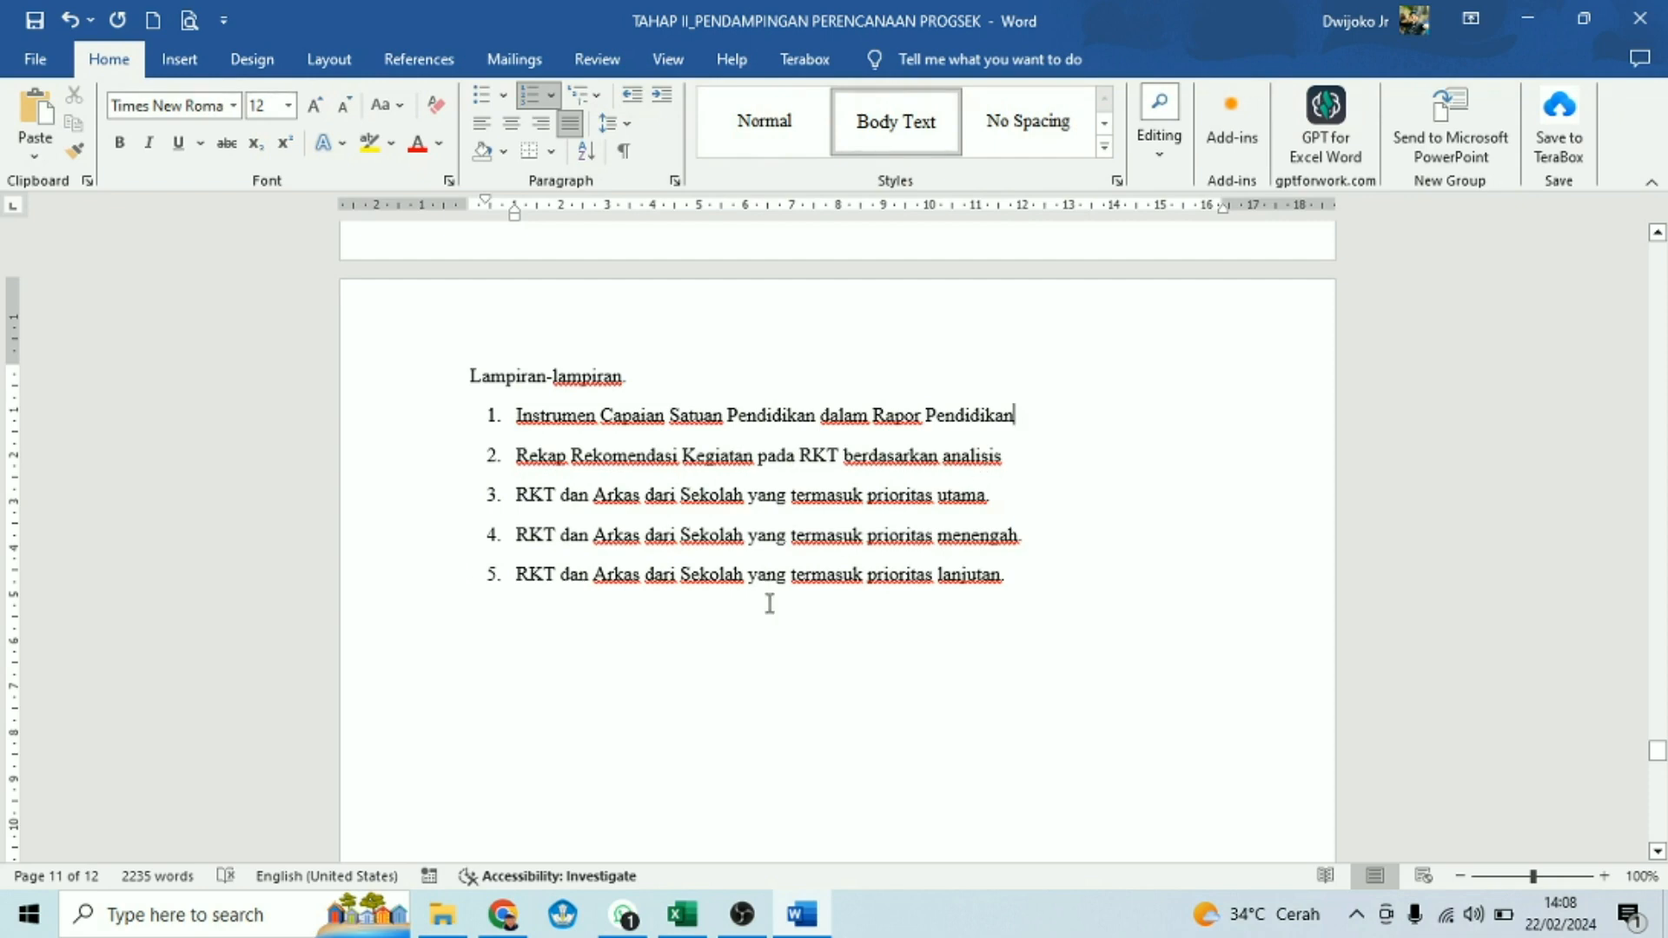
- Check the rekapkeg sheet in the Excel workbook against the Rekap Rekomendasi Kegiatan attachment, and return to the Word report
{"action": "left_click", "coordinate": [682, 914]}
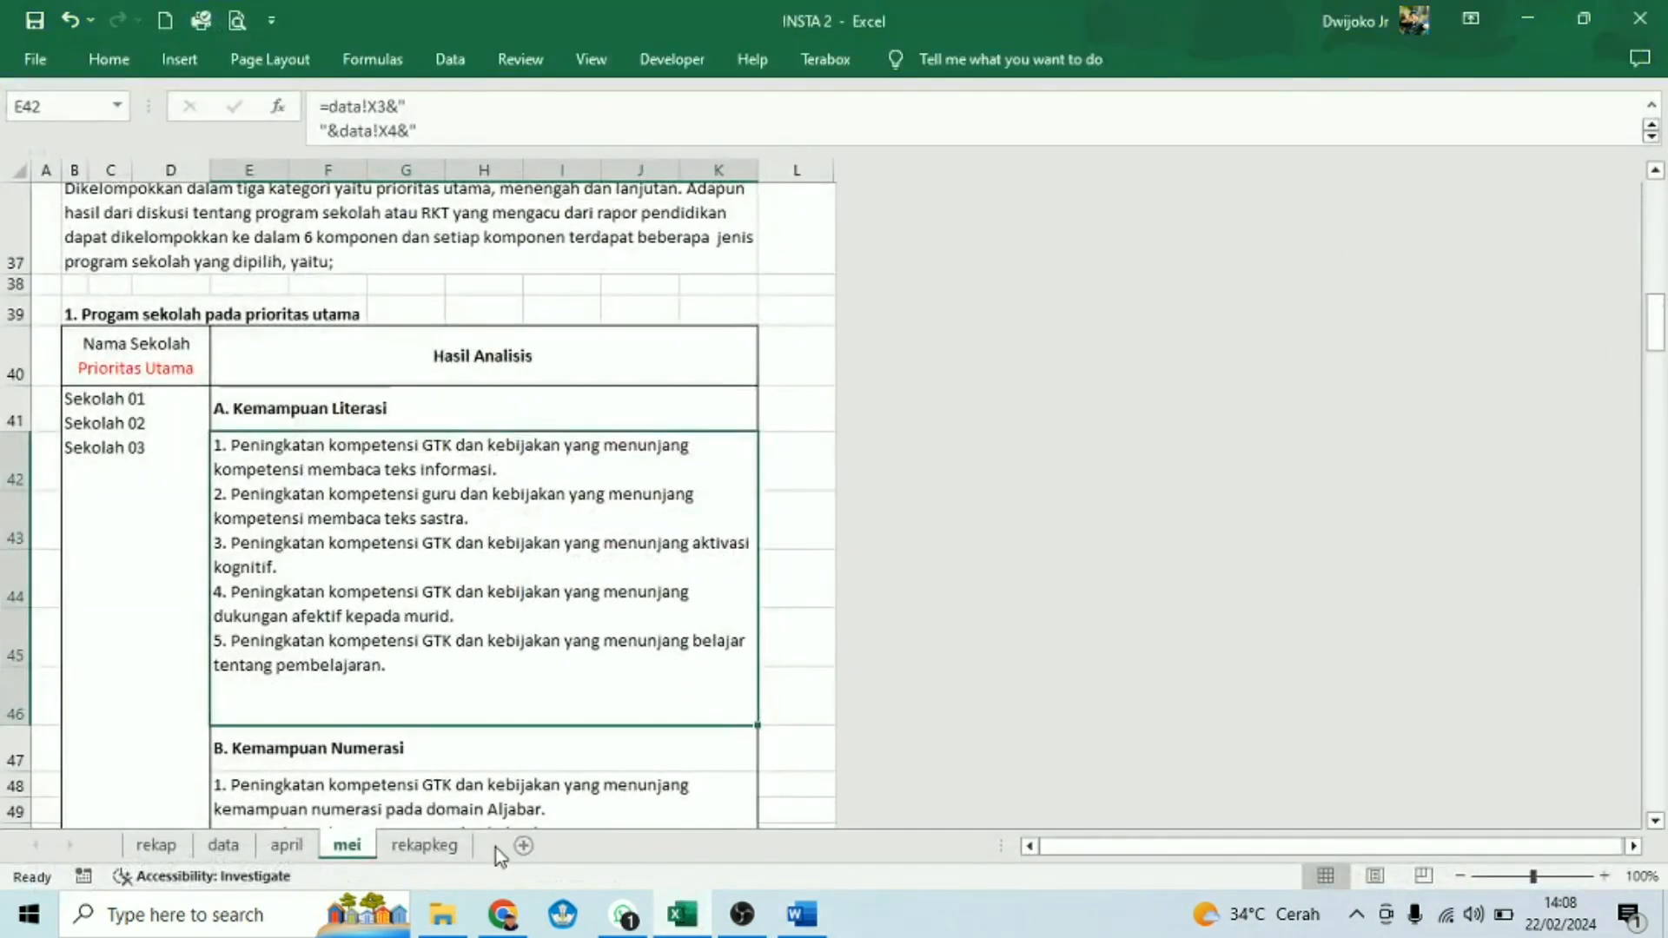
{"action": "left_click", "coordinate": [429, 847]}
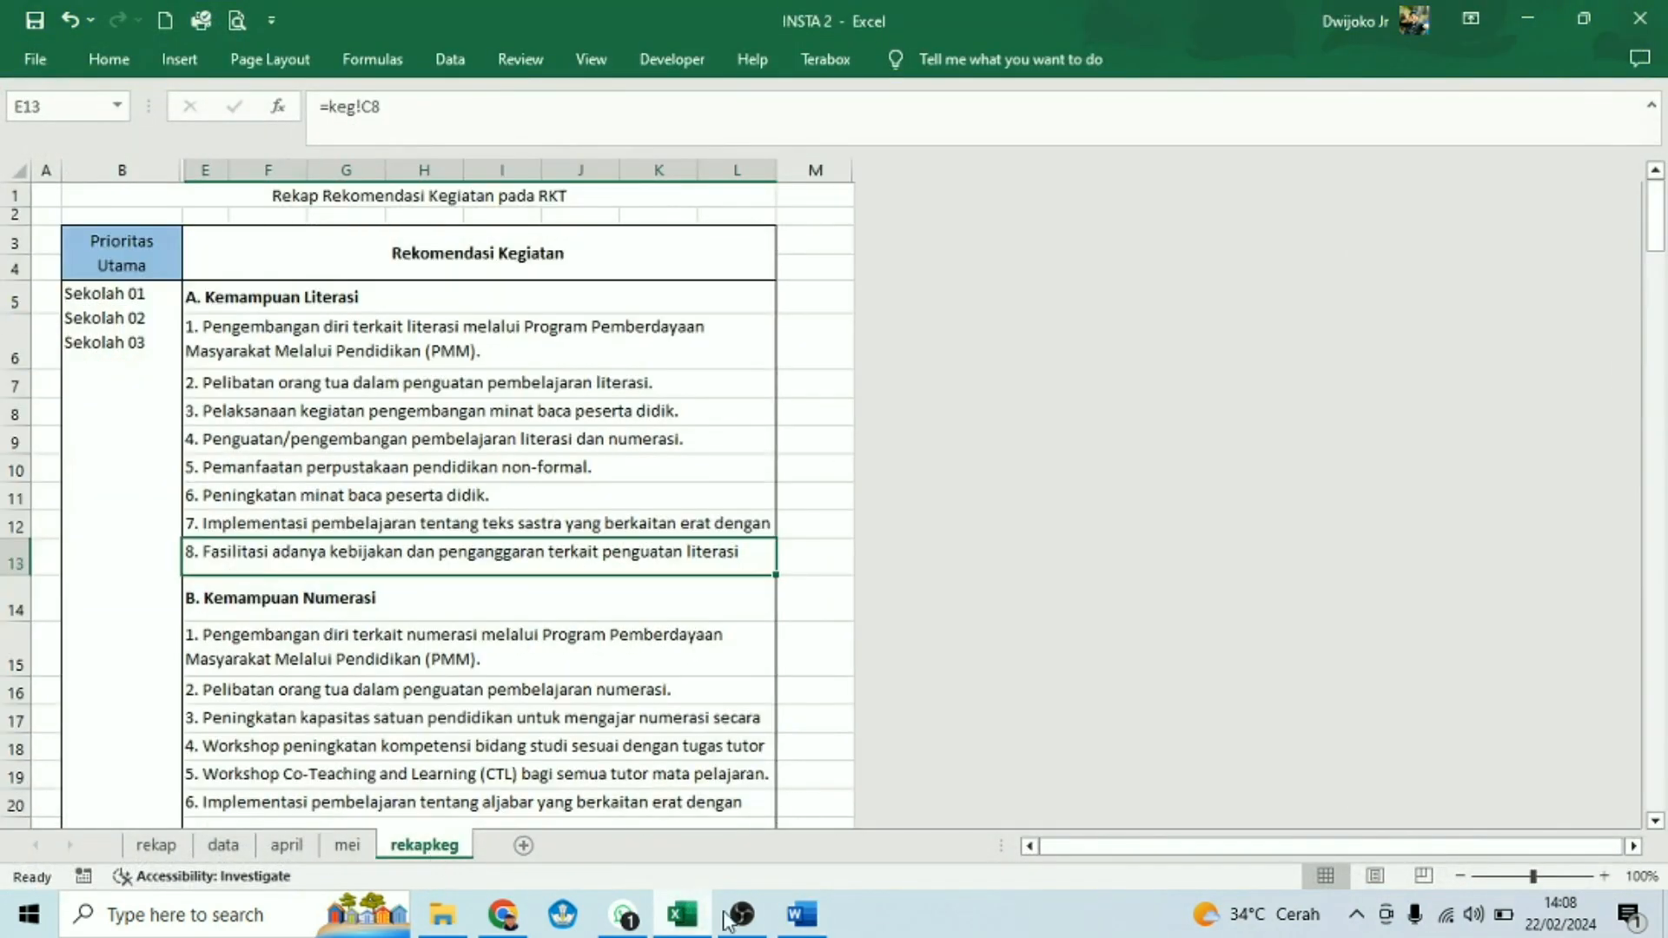
{"action": "left_click", "coordinate": [801, 913]}
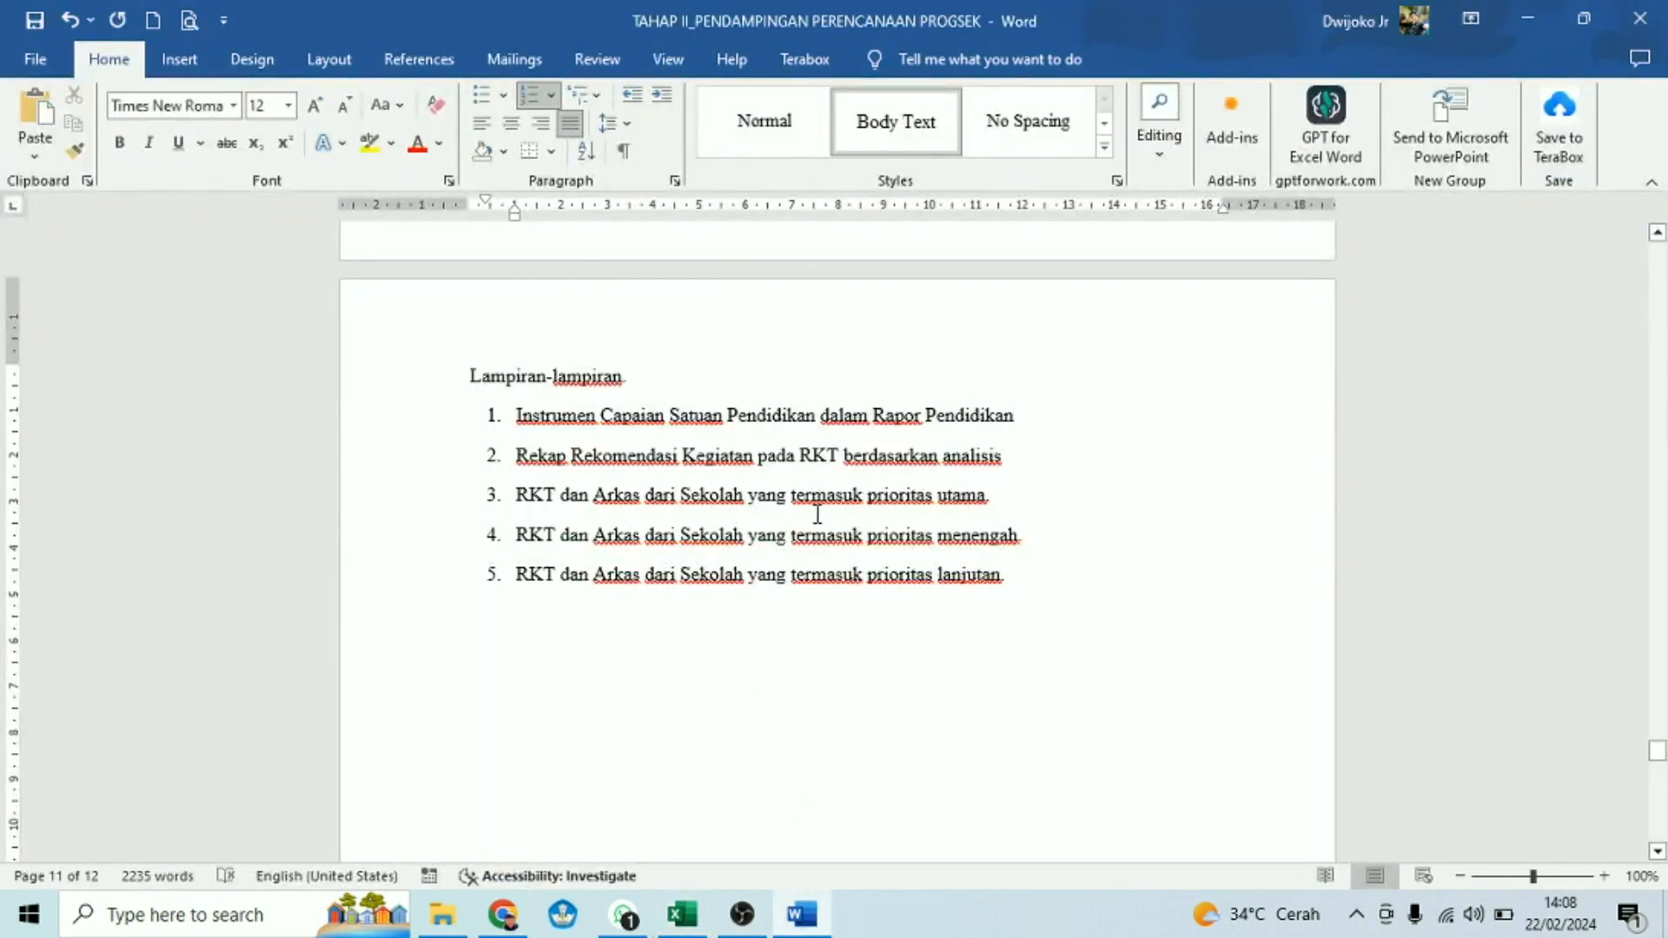
- Review the RKT dan Arkas attachments for the prioritas utama, menengah and lanjutan schools in the Lampiran-lampiran list
{"action": "left_click", "coordinate": [997, 497]}
{"action": "scroll", "coordinate": [999, 556], "scroll_direction": "down", "scroll_amount": 1}
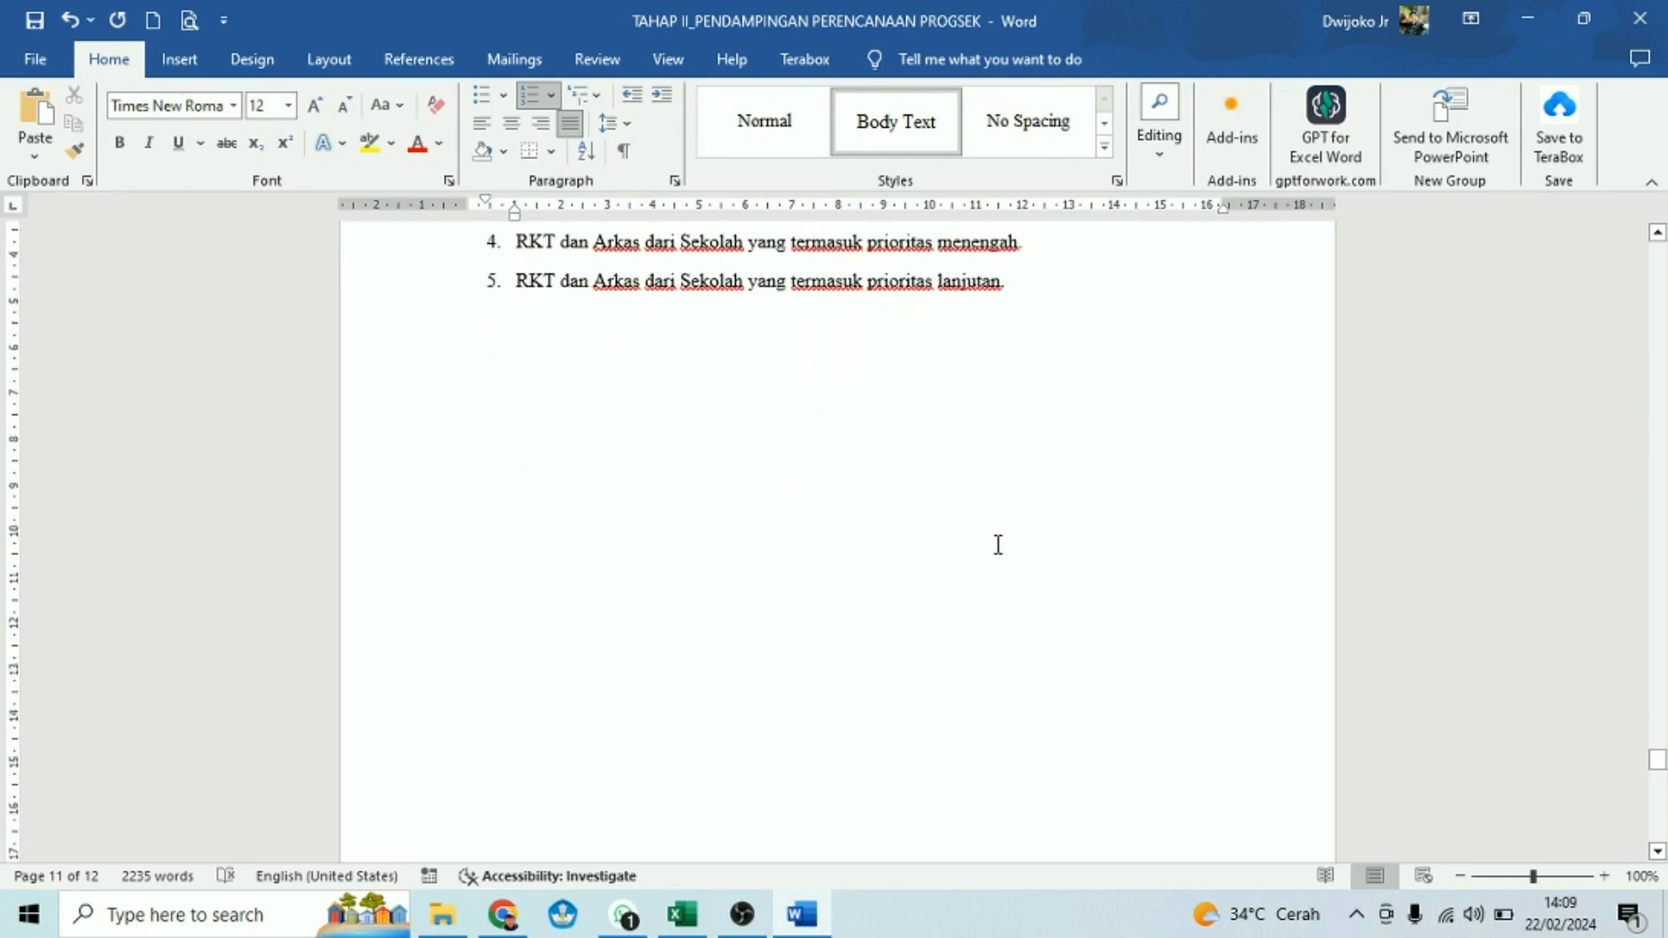
{"action": "left_click", "coordinate": [995, 543]}
{"action": "scroll", "coordinate": [995, 543], "scroll_direction": "up", "scroll_amount": 1}
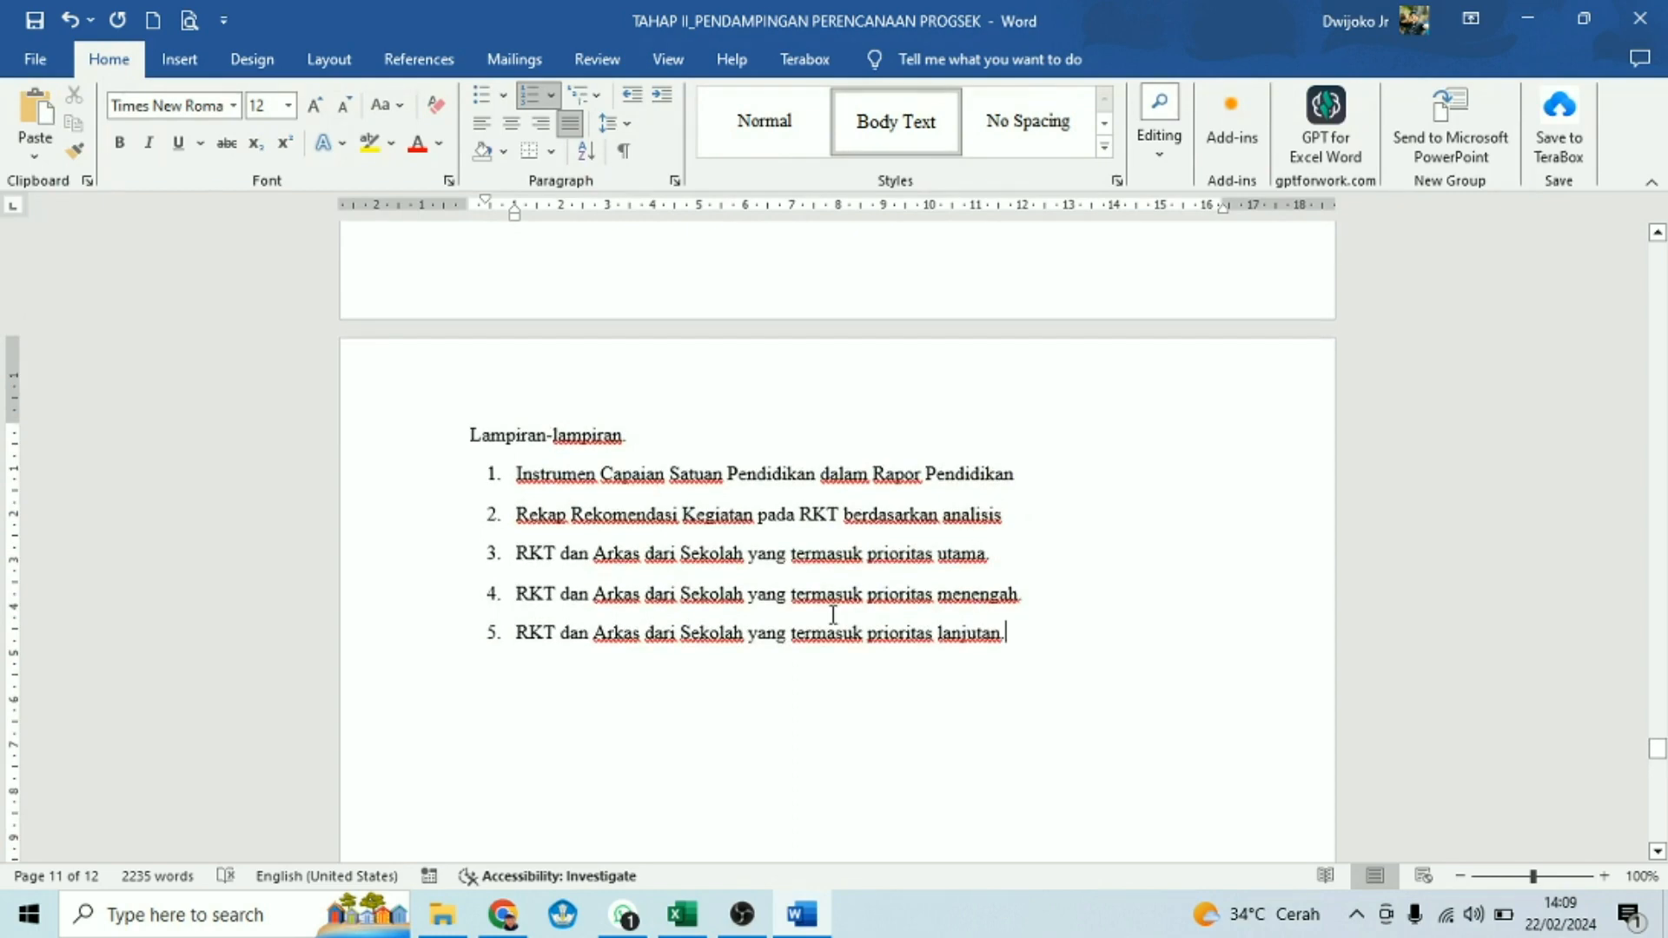
{"action": "scroll", "coordinate": [808, 626], "scroll_direction": "up", "scroll_amount": 1}
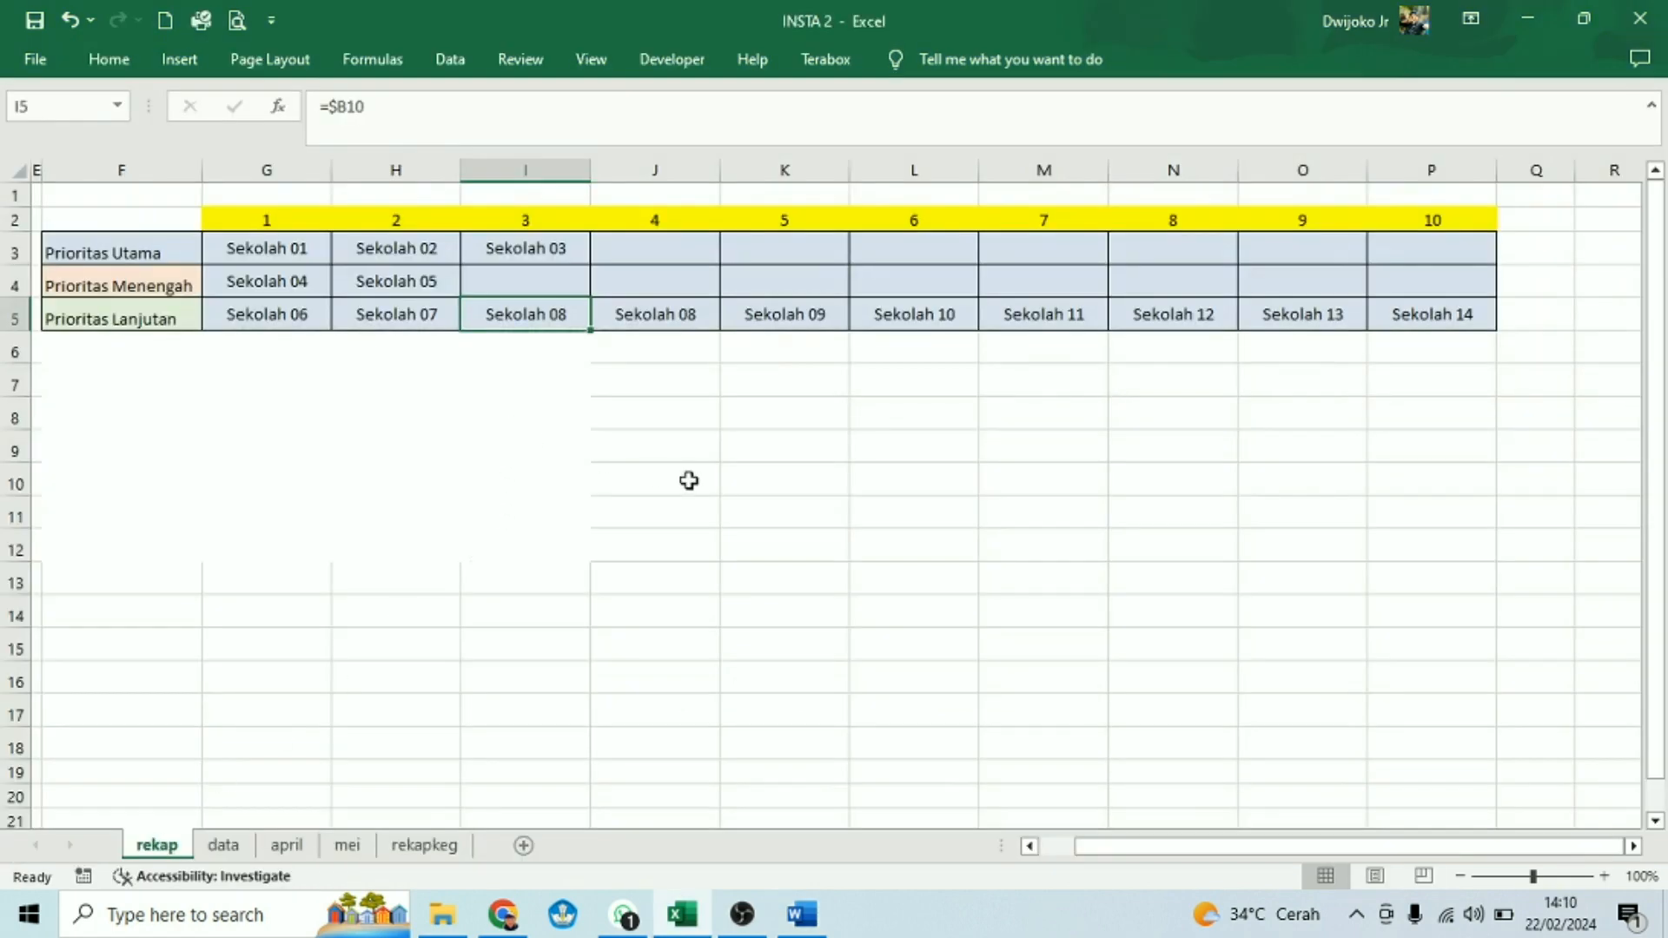
{"action": "left_click", "coordinate": [688, 481]}
{"action": "left_click", "coordinate": [913, 438]}
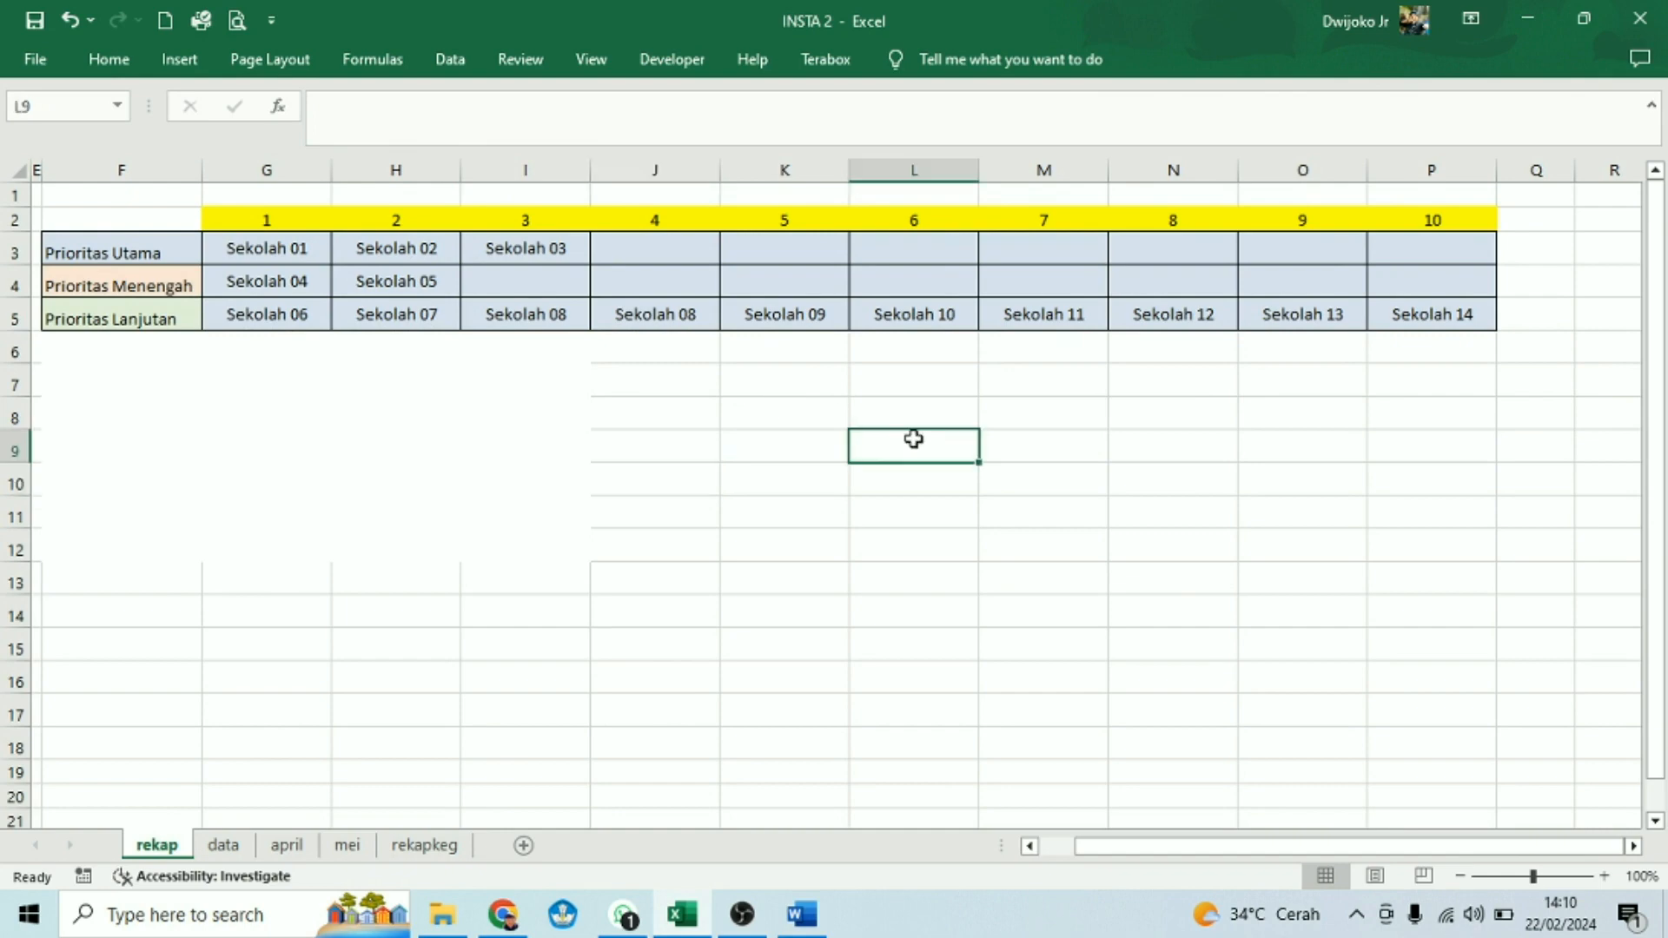